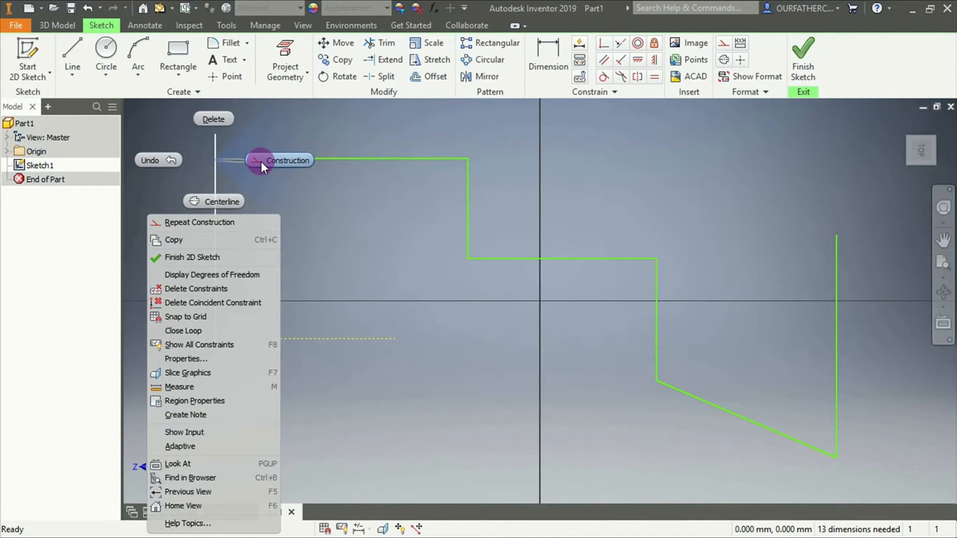
Convert the vertical line attached to the dashed line to construction geometry, then restore it to a normal line
{"action": "left_click", "coordinate": [261, 161]}
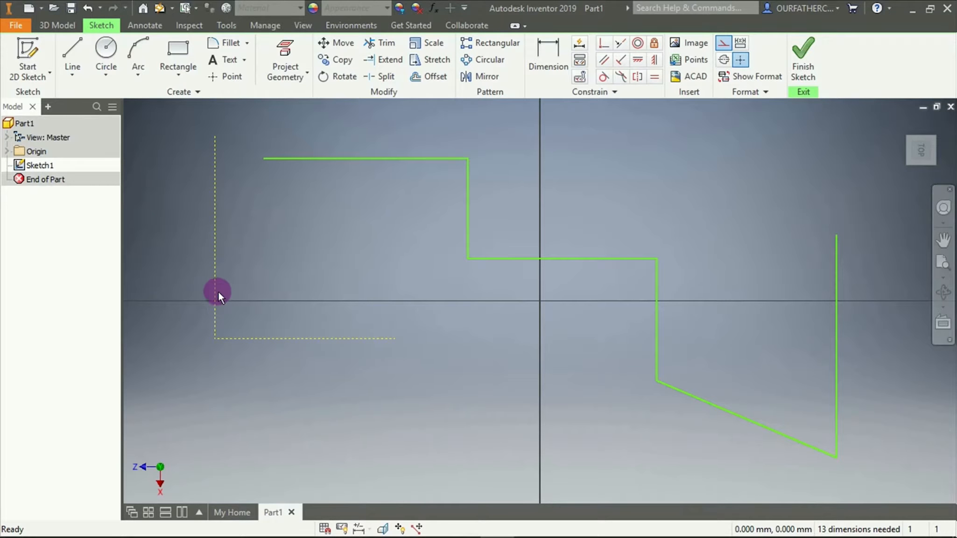
{"action": "right_click", "coordinate": [215, 252]}
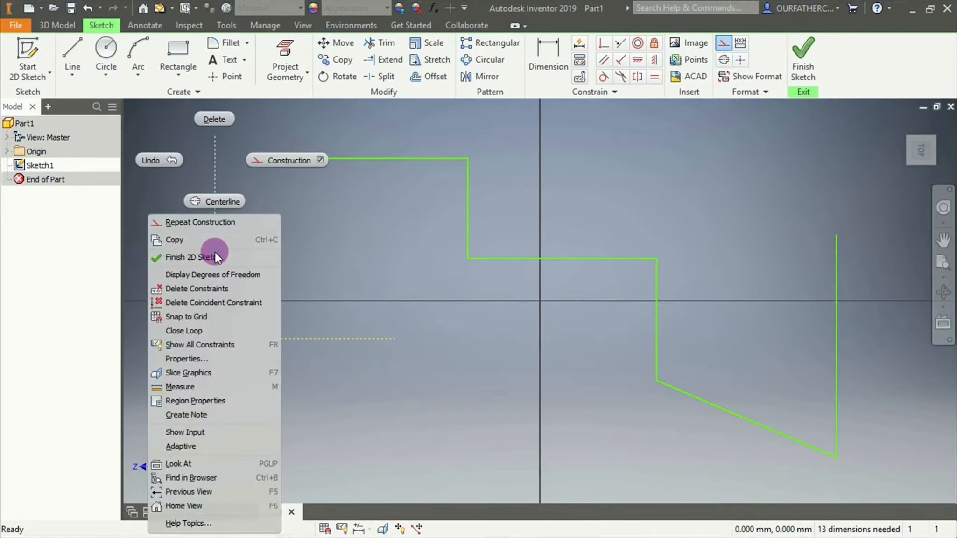
{"action": "left_click", "coordinate": [320, 160]}
{"action": "left_click", "coordinate": [284, 204]}
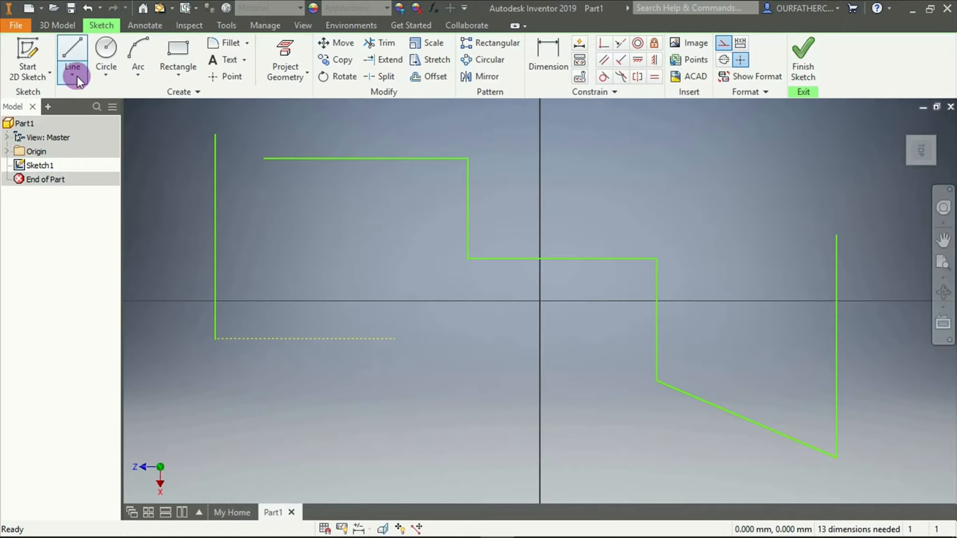
Draw a four-segment stepped chain of horizontal and vertical construction lines above the existing stepped profile
{"action": "left_click", "coordinate": [77, 51]}
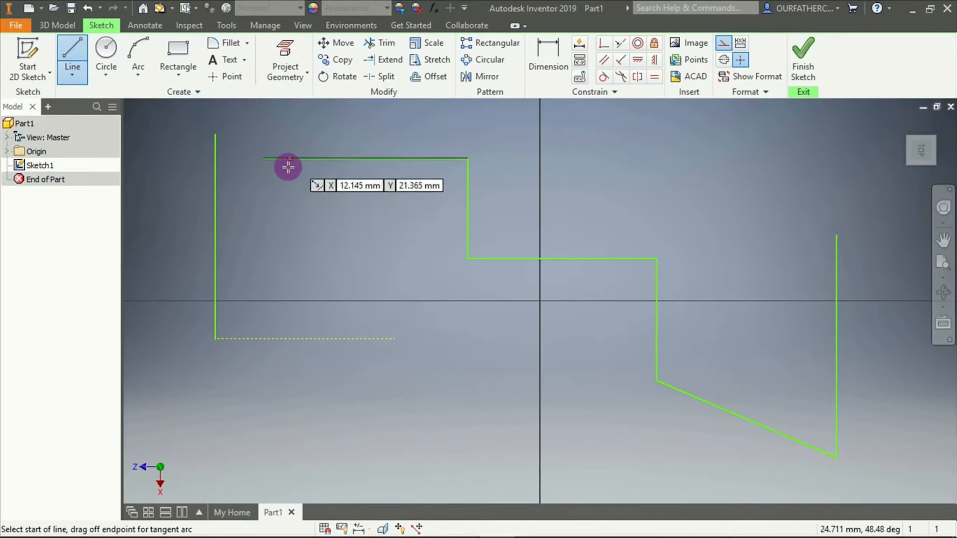
{"action": "left_click", "coordinate": [346, 121]}
{"action": "left_click", "coordinate": [620, 121]}
{"action": "left_click", "coordinate": [620, 215]}
{"action": "left_click", "coordinate": [750, 215]}
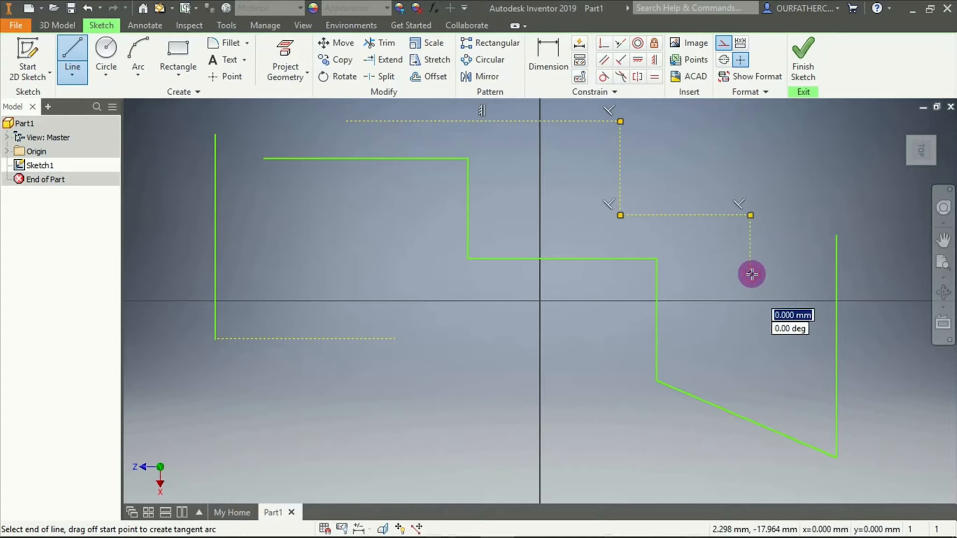
{"action": "left_click", "coordinate": [751, 274]}
{"action": "key", "text": "Escape"}
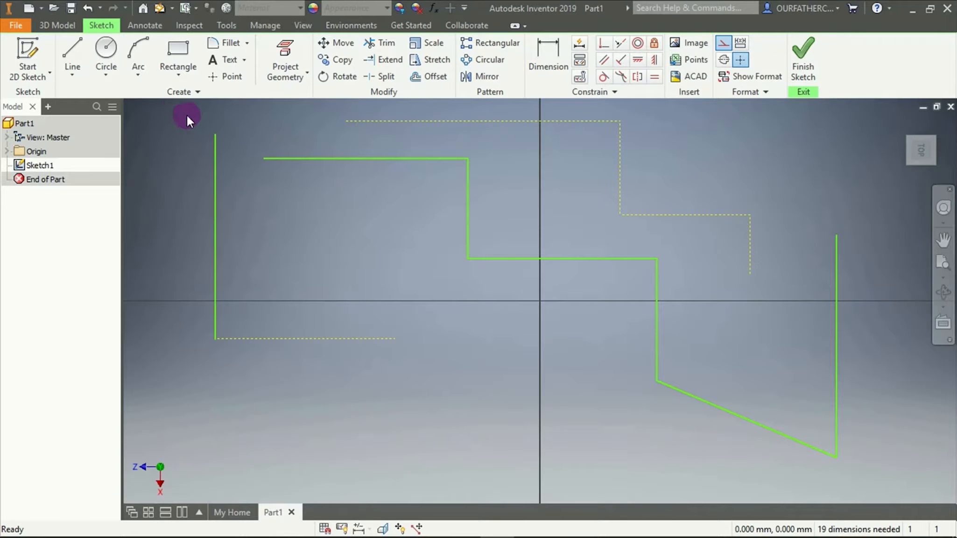
Delete all lines in the sketch
{"action": "mouse_move", "coordinate": [176, 107]}
{"action": "left_mouse_down"}
{"action": "mouse_move", "coordinate": [327, 131]}
{"action": "mouse_move", "coordinate": [737, 271]}
{"action": "mouse_move", "coordinate": [882, 451]}
{"action": "mouse_move", "coordinate": [888, 472]}
{"action": "left_mouse_up"}
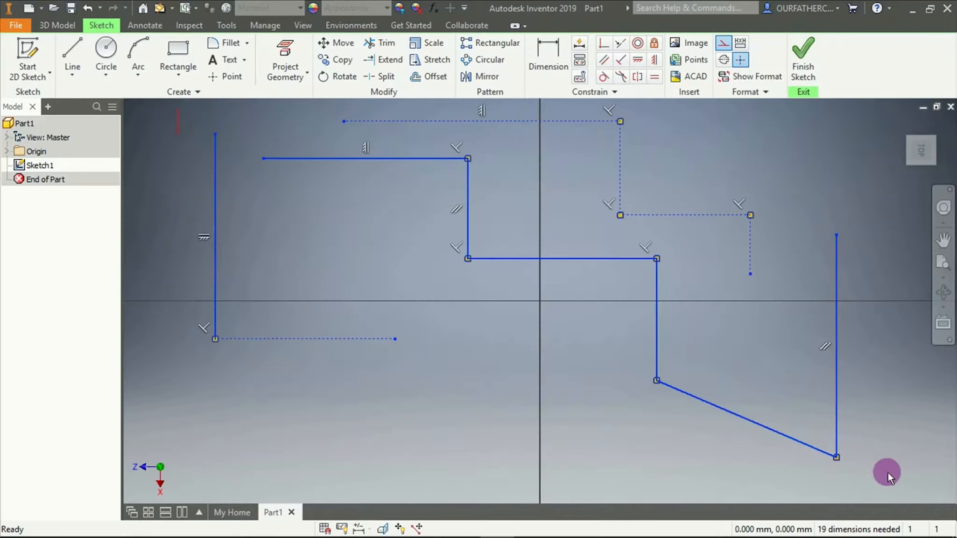
{"action": "key", "text": "Delete"}
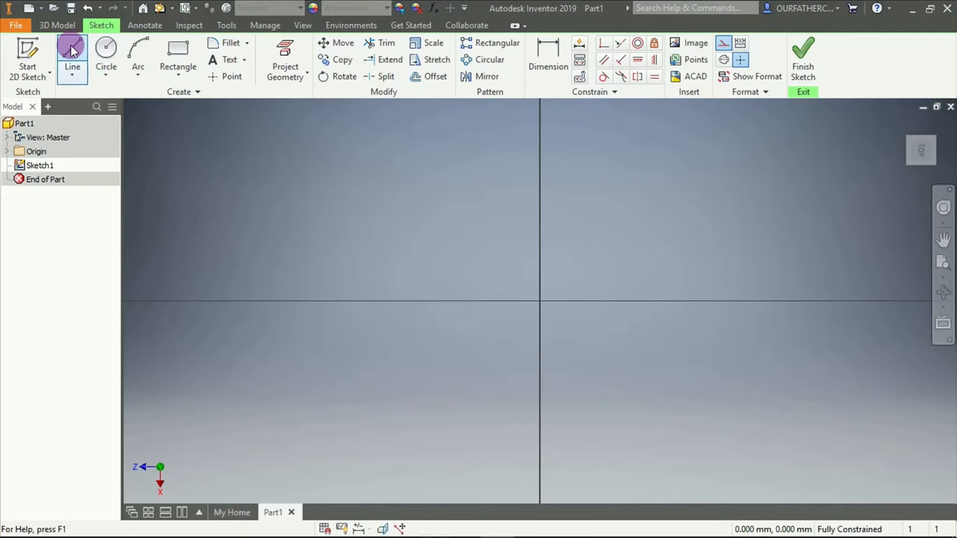
Draw a closed rectangle of four construction lines, about 28 mm by 10 mm, above the horizontal axis
{"action": "left_click", "coordinate": [72, 51]}
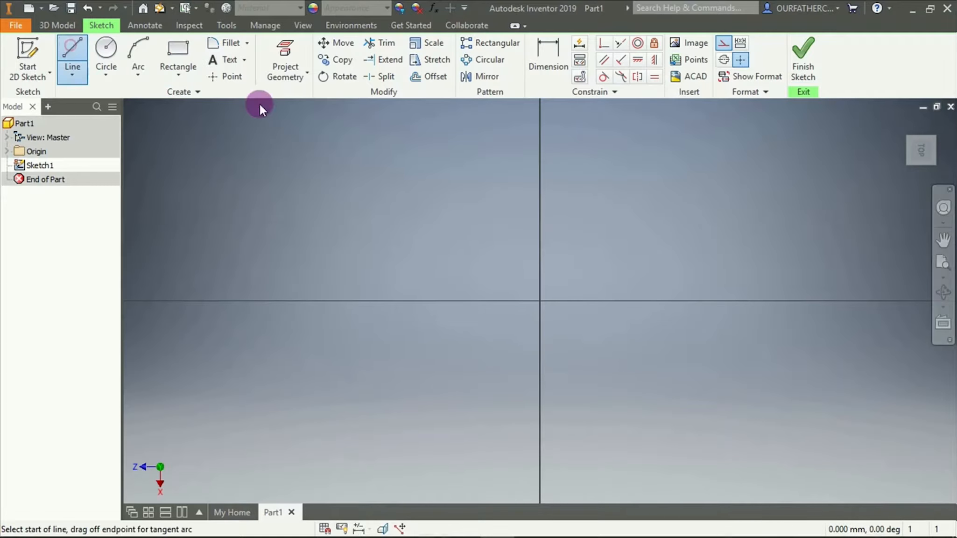
{"action": "left_click", "coordinate": [359, 152]}
{"action": "left_click", "coordinate": [683, 152]}
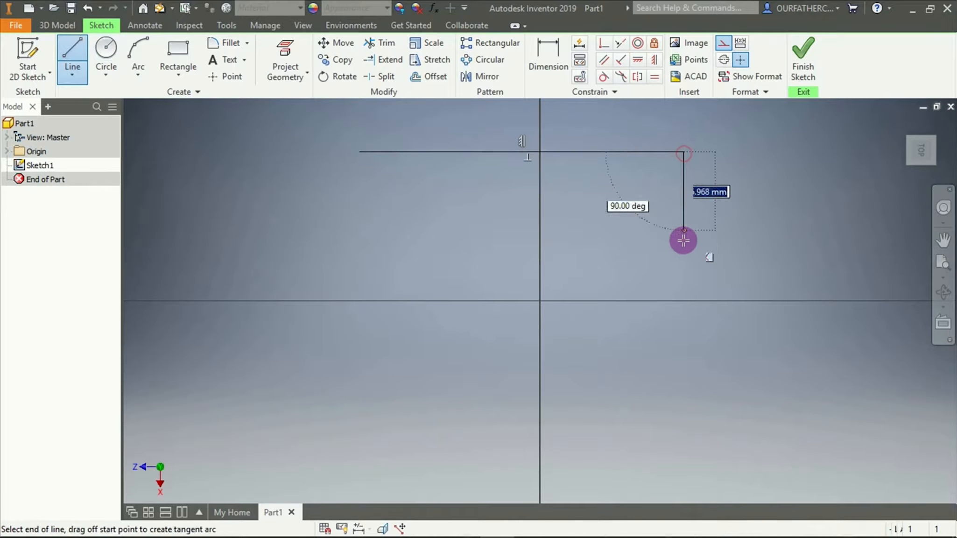
{"action": "left_click", "coordinate": [684, 267]}
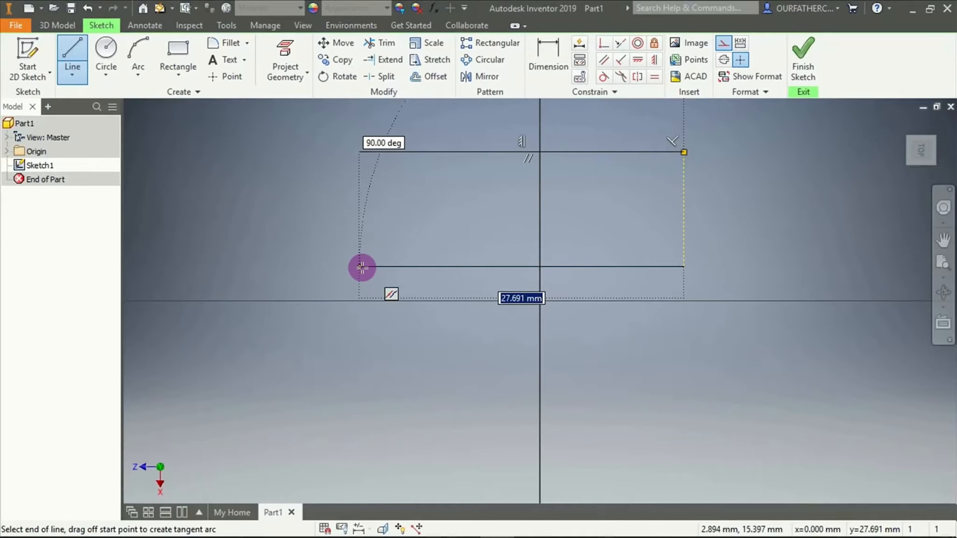
{"action": "left_click", "coordinate": [362, 267]}
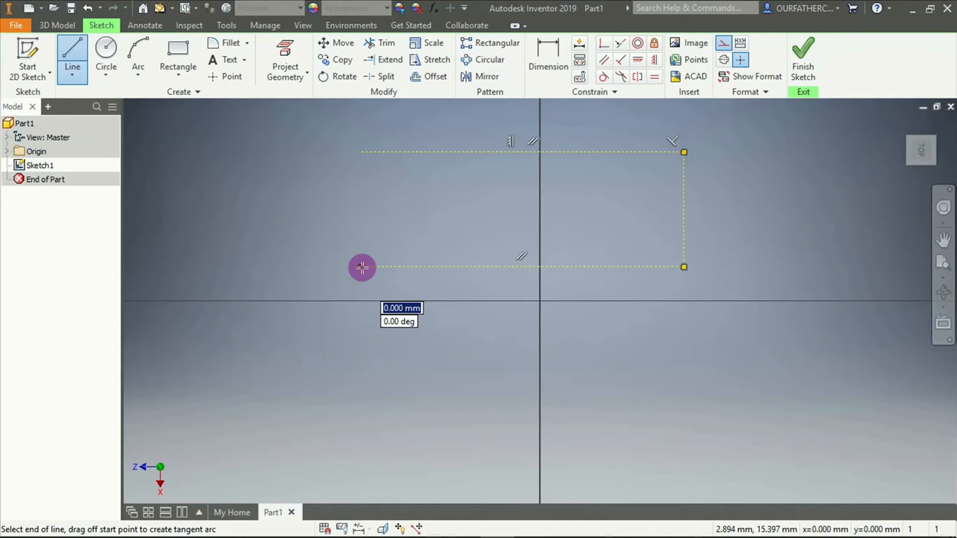
{"action": "left_click", "coordinate": [360, 152]}
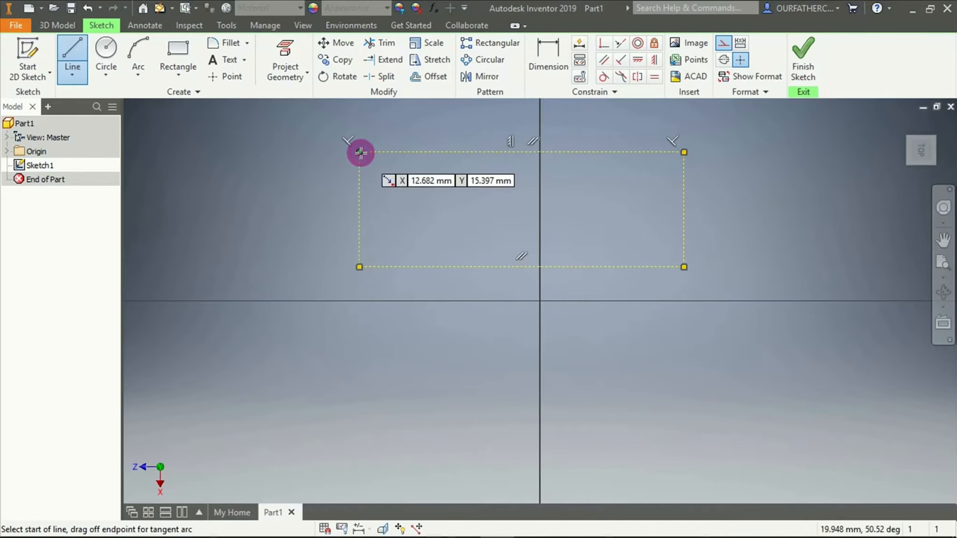
{"action": "key", "text": "Escape"}
Convert the rectangle's four construction lines to normal geometry and delete the rectangle
{"action": "mouse_move", "coordinate": [326, 128]}
{"action": "left_mouse_down"}
{"action": "mouse_move", "coordinate": [544, 205]}
{"action": "mouse_move", "coordinate": [720, 284]}
{"action": "left_mouse_up"}
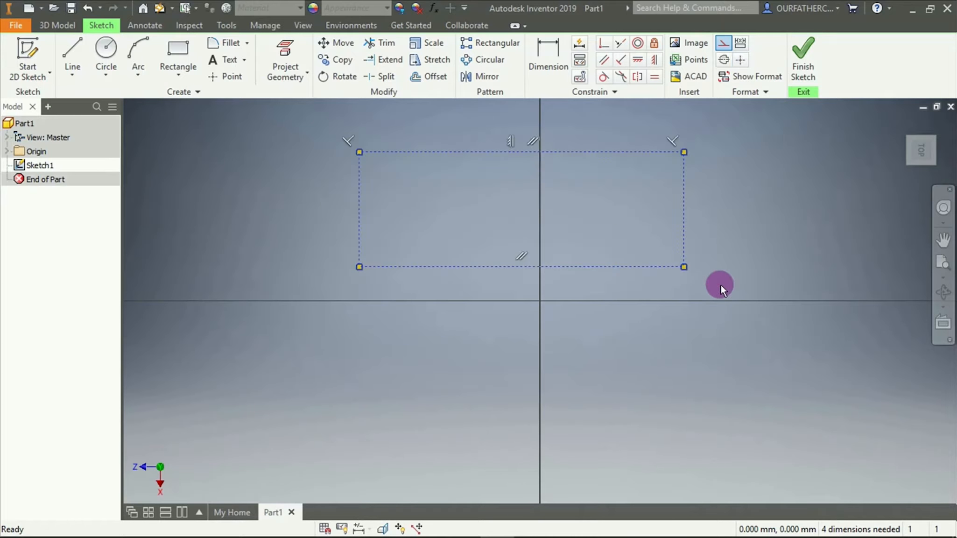
{"action": "right_click", "coordinate": [684, 175]}
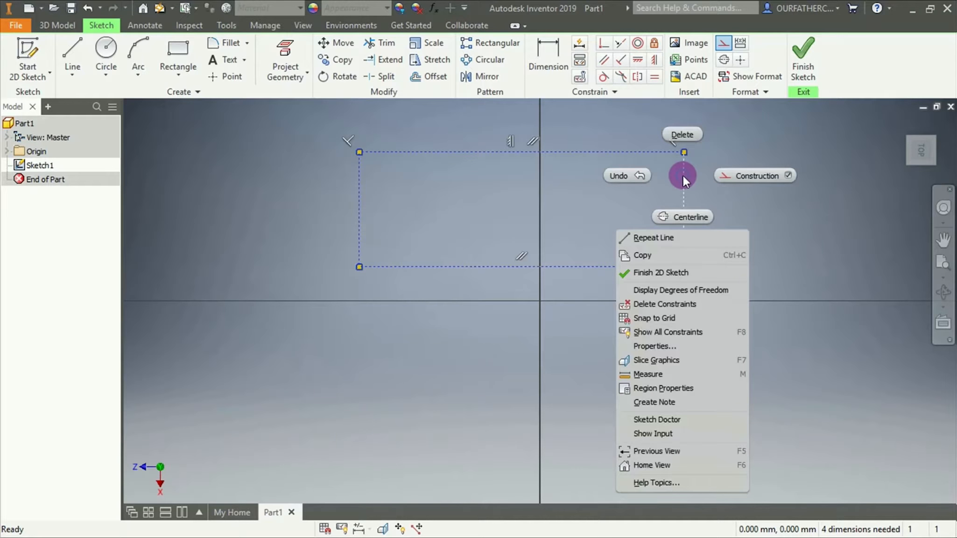
{"action": "left_click", "coordinate": [789, 175]}
{"action": "left_click", "coordinate": [791, 291]}
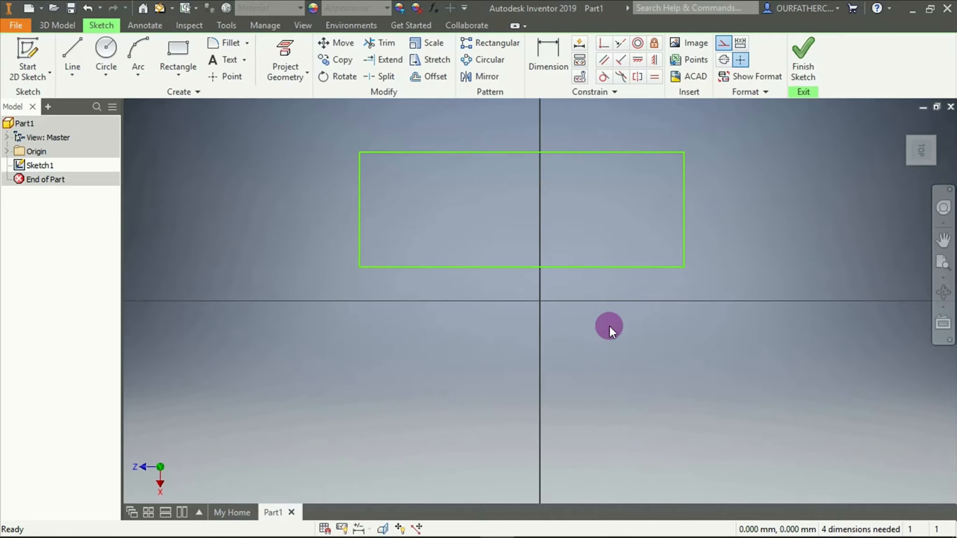
{"action": "left_click_drag", "start_coordinate": [284, 127], "coordinate": [738, 284]}
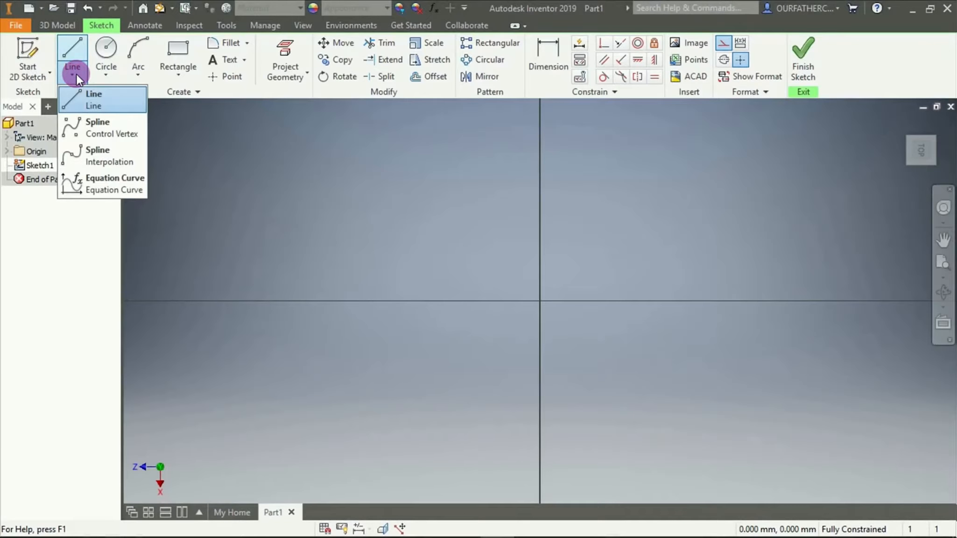
{"action": "left_click", "coordinate": [87, 127]}
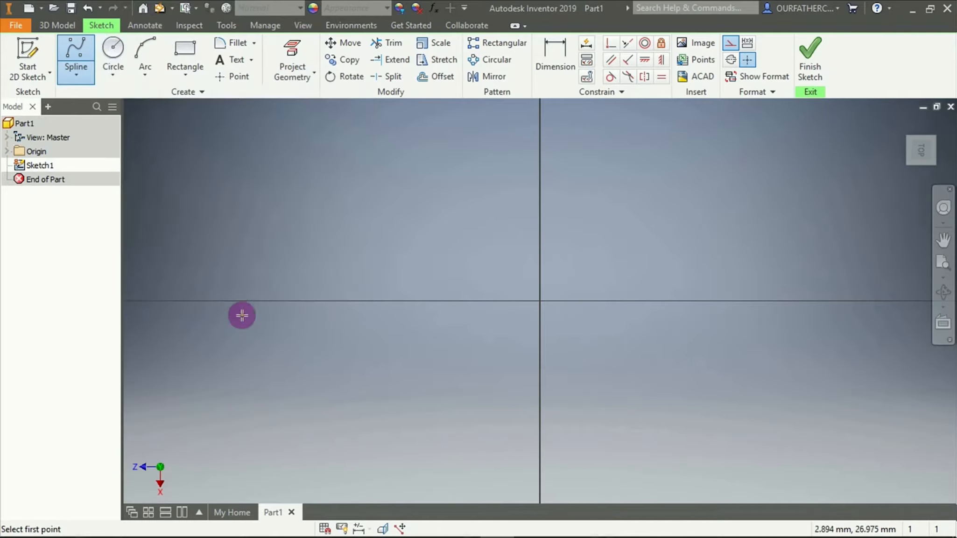
{"action": "left_click", "coordinate": [231, 379]}
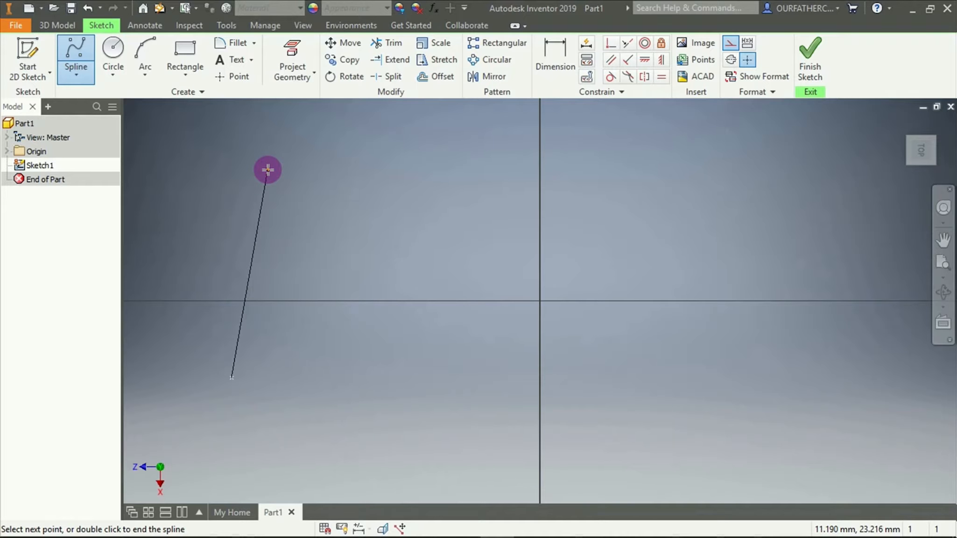
{"action": "key", "text": "Escape"}
Draw an S-shaped control vertex spline through four points, starting below the horizontal axis and ending above it past the vertical axis
{"action": "left_click", "coordinate": [82, 78]}
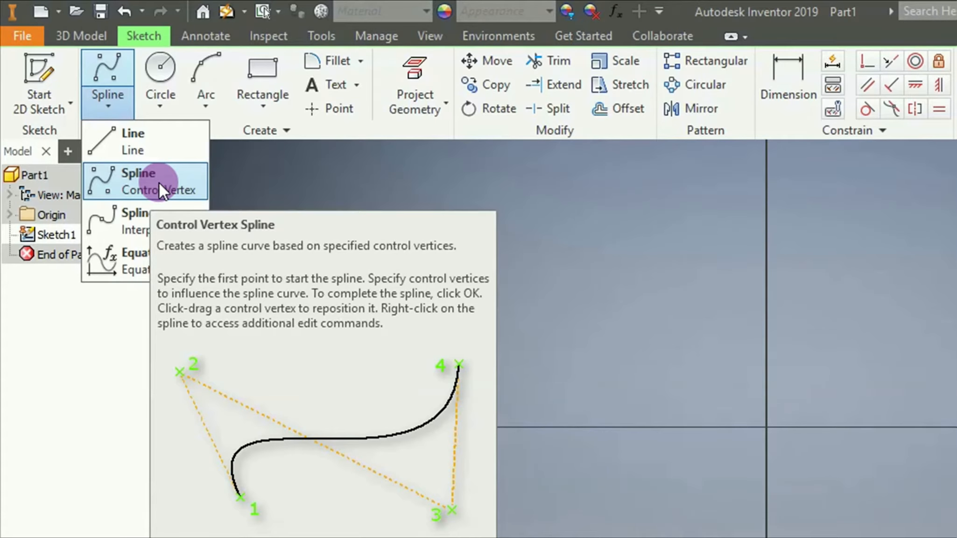
{"action": "left_click", "coordinate": [159, 183]}
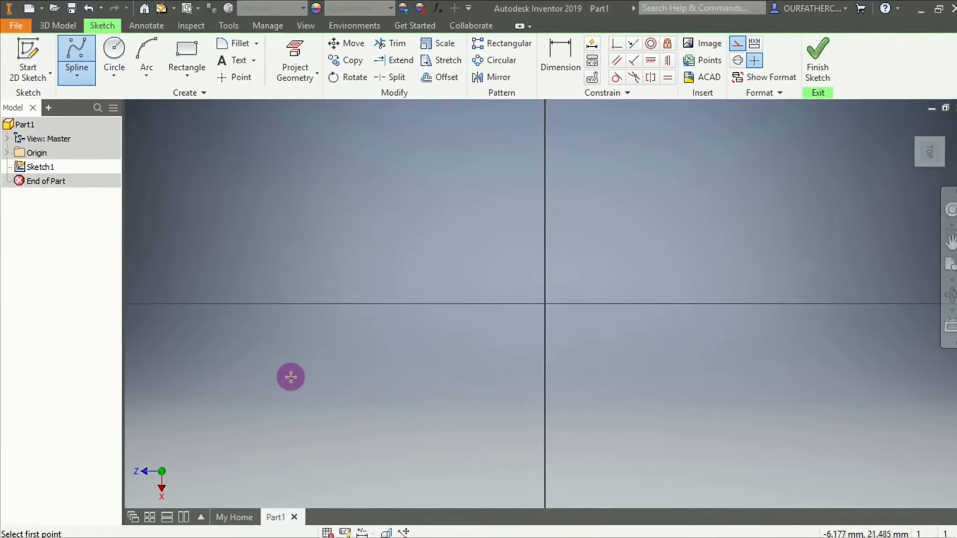
{"action": "left_click", "coordinate": [279, 371]}
{"action": "left_click", "coordinate": [358, 146]}
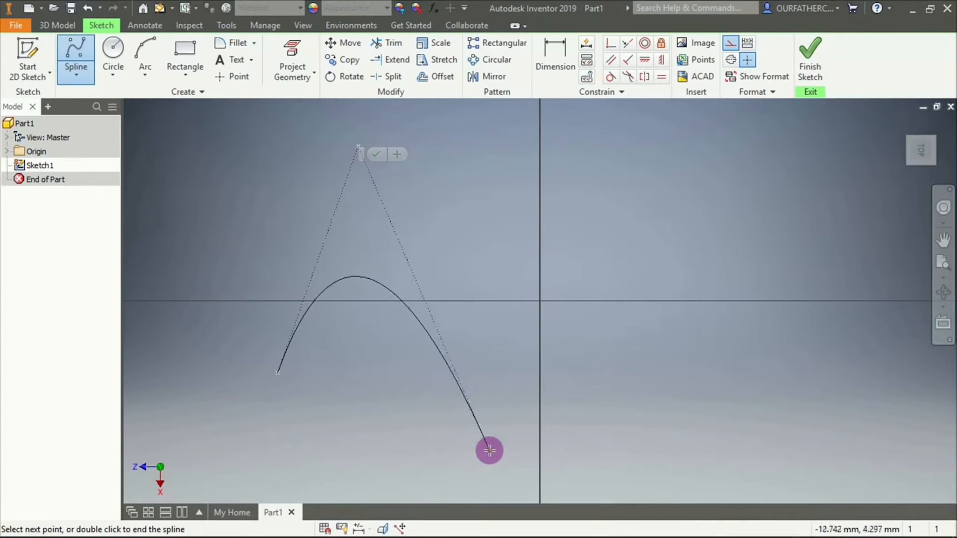
{"action": "left_click", "coordinate": [486, 490]}
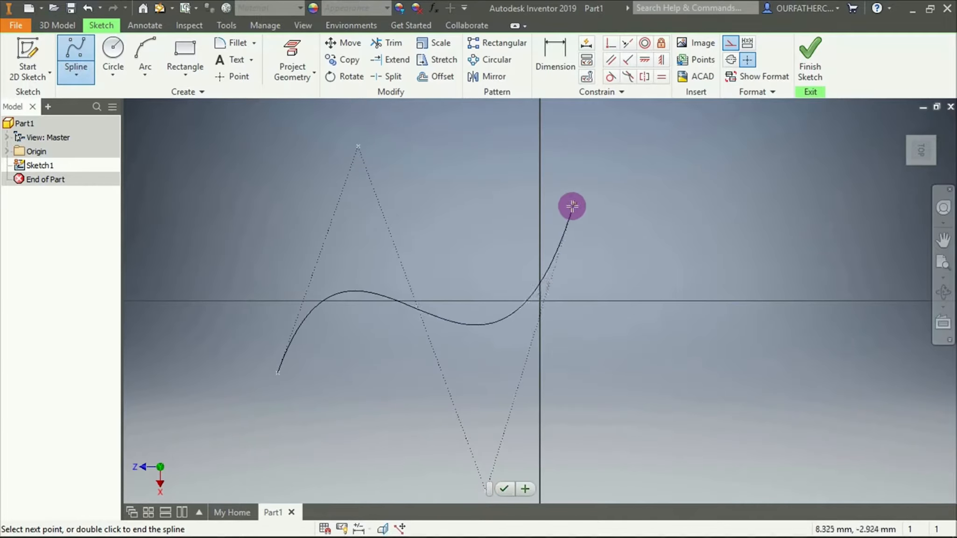
{"action": "left_click", "coordinate": [578, 193]}
Convert the S-shaped spline from construction to normal geometry and deselect it
{"action": "right_click", "coordinate": [514, 145]}
{"action": "left_click", "coordinate": [616, 147]}
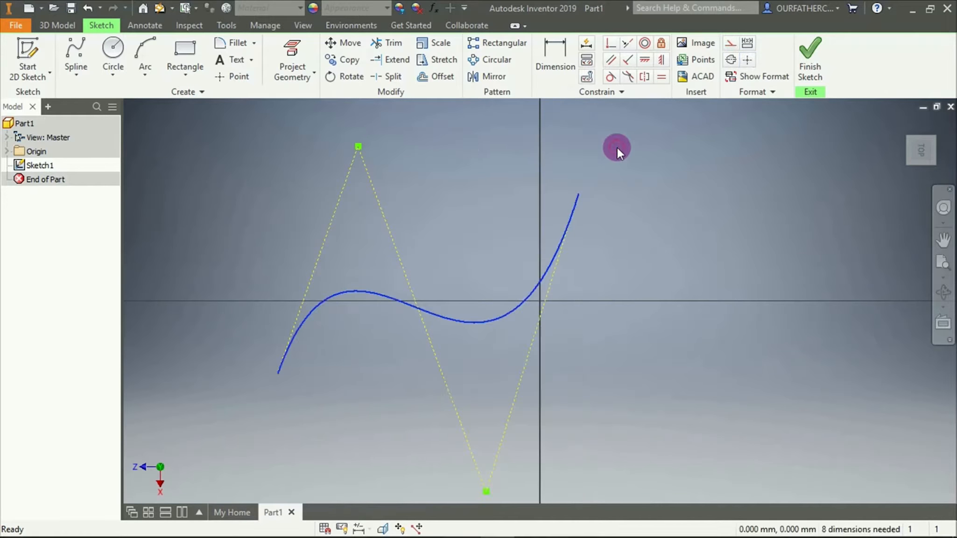
{"action": "left_click", "coordinate": [615, 308]}
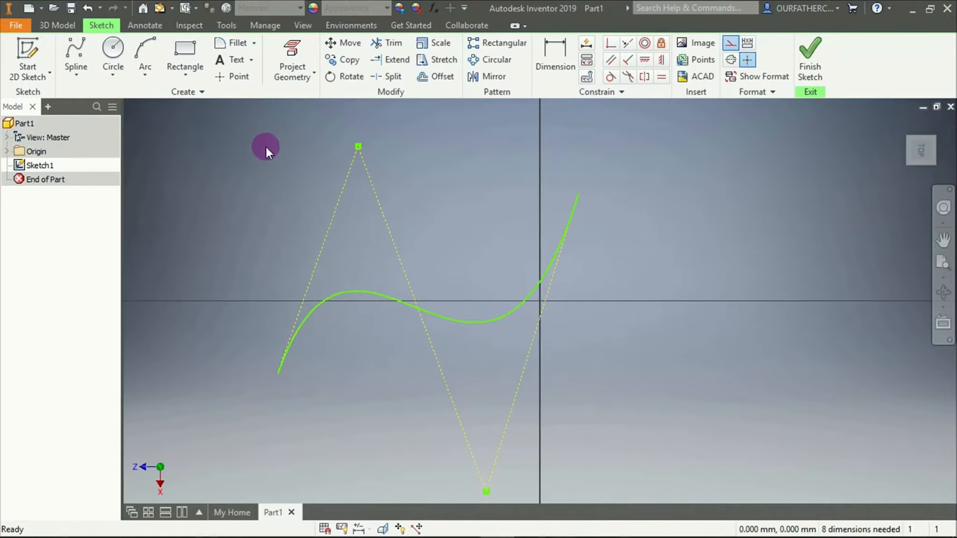
Turn off construction mode for new geometry while the control vertex spline command is active
{"action": "left_click", "coordinate": [75, 53]}
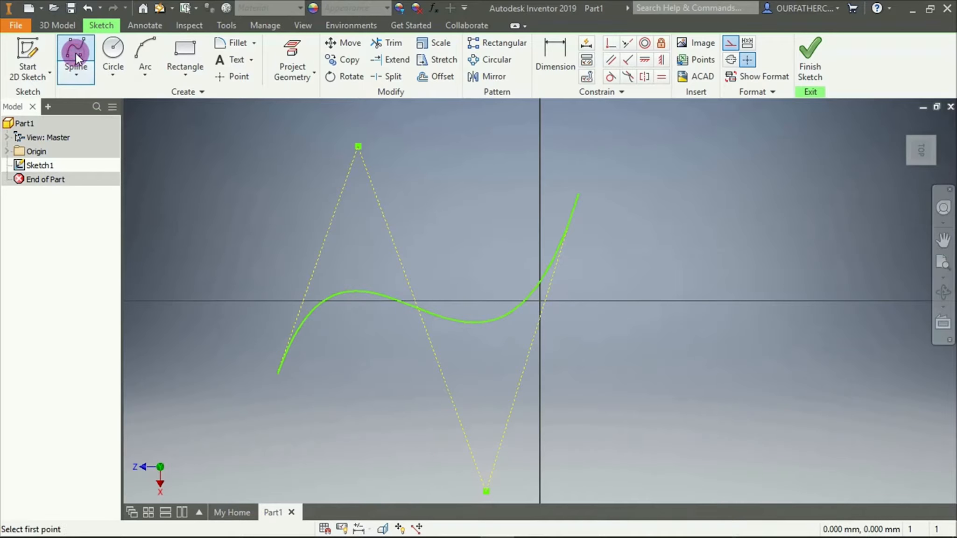
{"action": "right_click", "coordinate": [422, 188]}
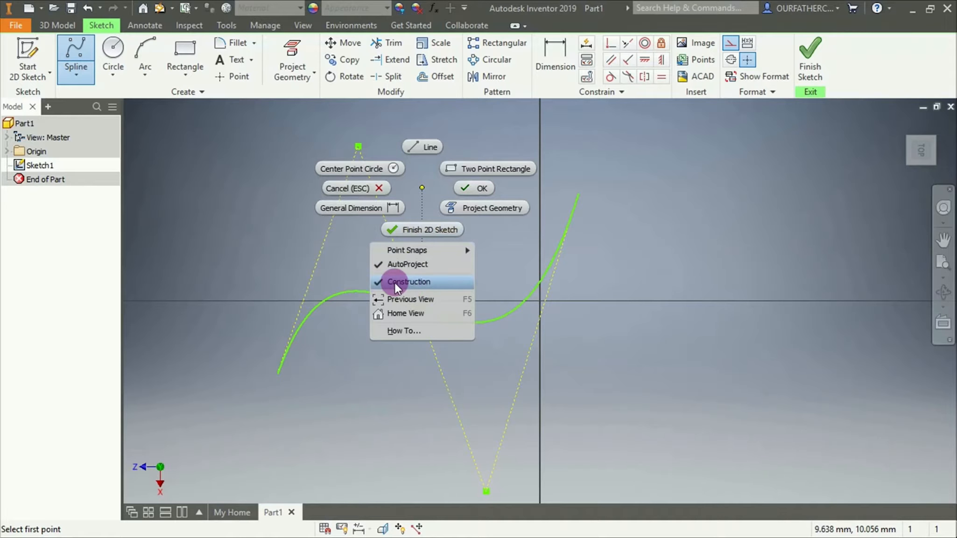
{"action": "left_click", "coordinate": [378, 282]}
Draw a smaller four-point control vertex spline as normal geometry above the first spline
{"action": "left_click", "coordinate": [433, 203]}
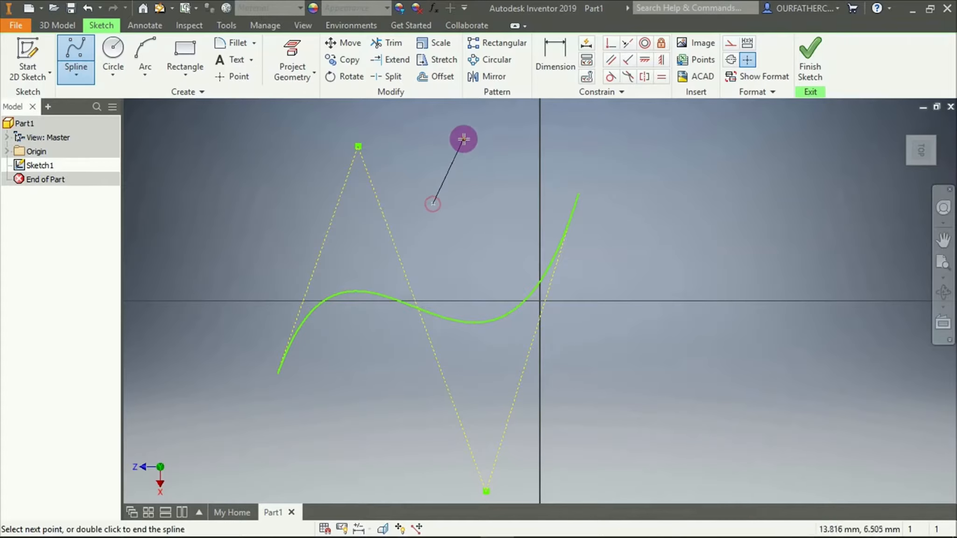
{"action": "left_click", "coordinate": [463, 139]}
{"action": "left_click", "coordinate": [494, 267]}
{"action": "left_click", "coordinate": [557, 147]}
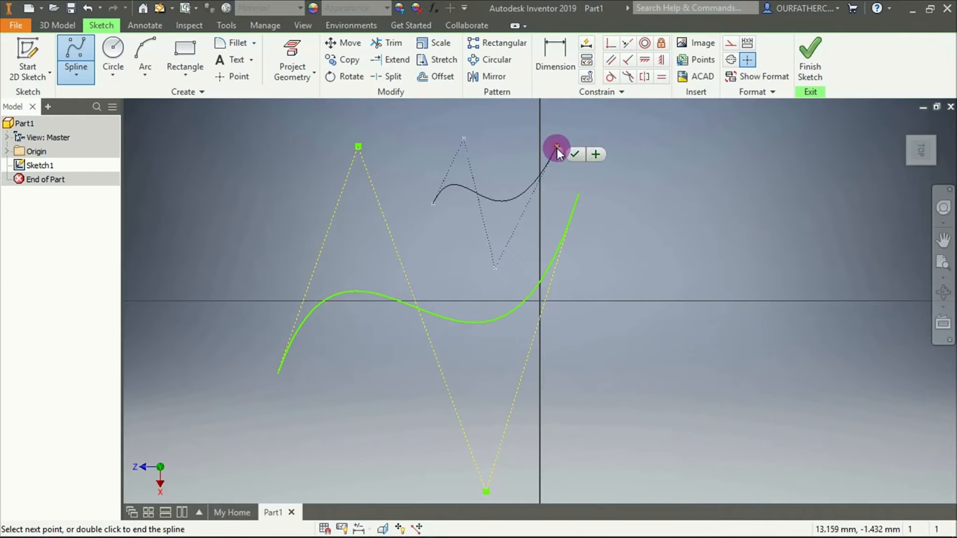
{"action": "left_click", "coordinate": [576, 153]}
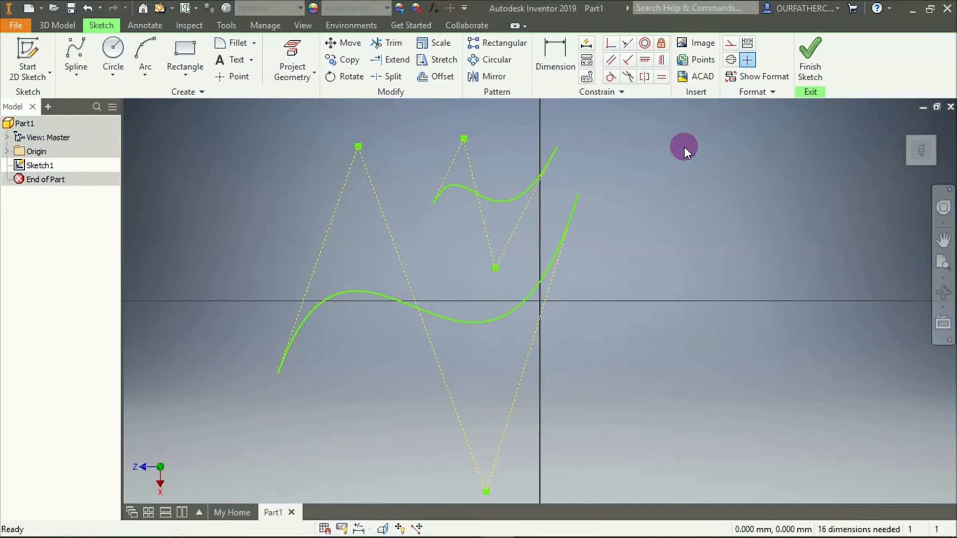
Delete the smaller spline
{"action": "left_click", "coordinate": [554, 151]}
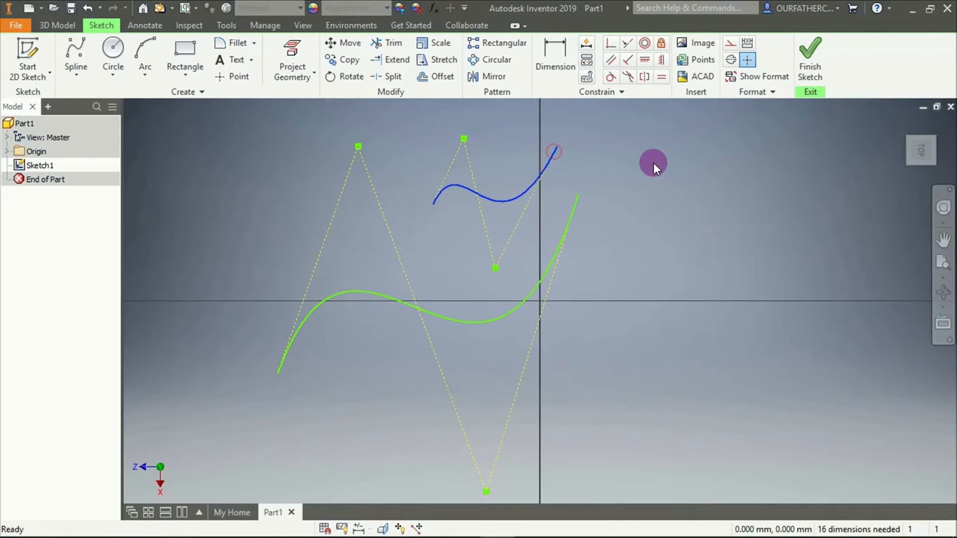
{"action": "key", "text": "Delete"}
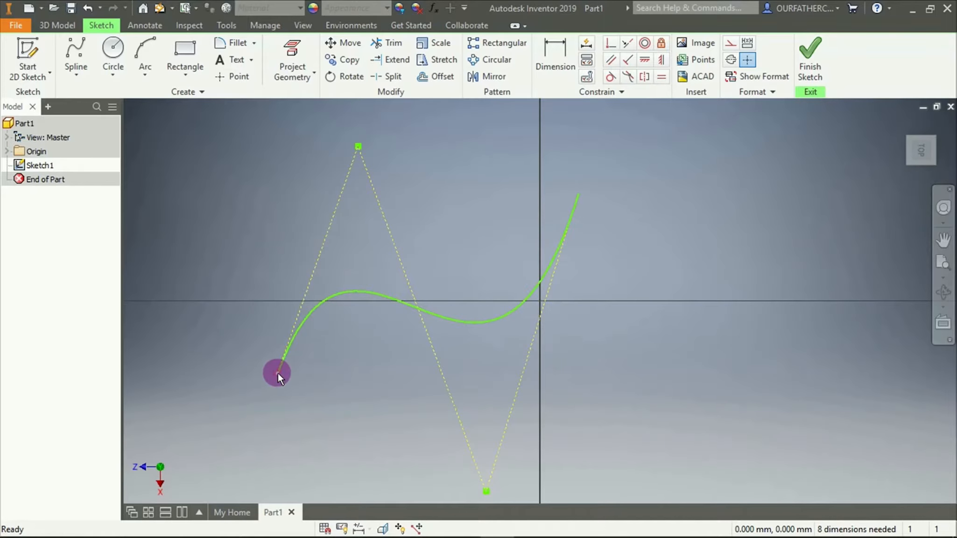
Move the spline's lower end point farther down and its upper control vertex farther up
{"action": "left_click_drag", "start_coordinate": [277, 373], "coordinate": [263, 468]}
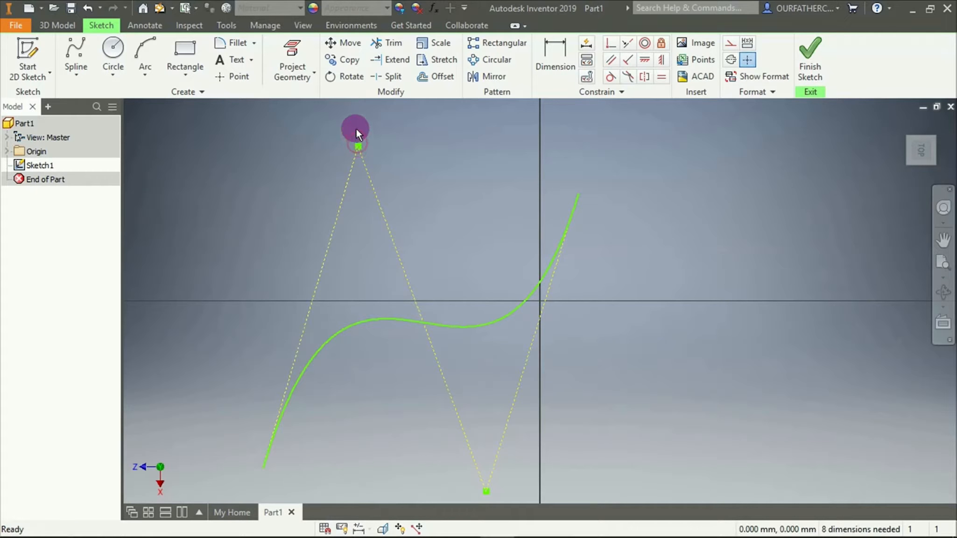
{"action": "left_click_drag", "start_coordinate": [357, 148], "coordinate": [351, 104]}
Move the spline's lower control vertex farther down and its upper end point farther up to deepen the S-curve
{"action": "scroll", "coordinate": [512, 314], "scroll_direction": "down", "scroll_amount": 4}
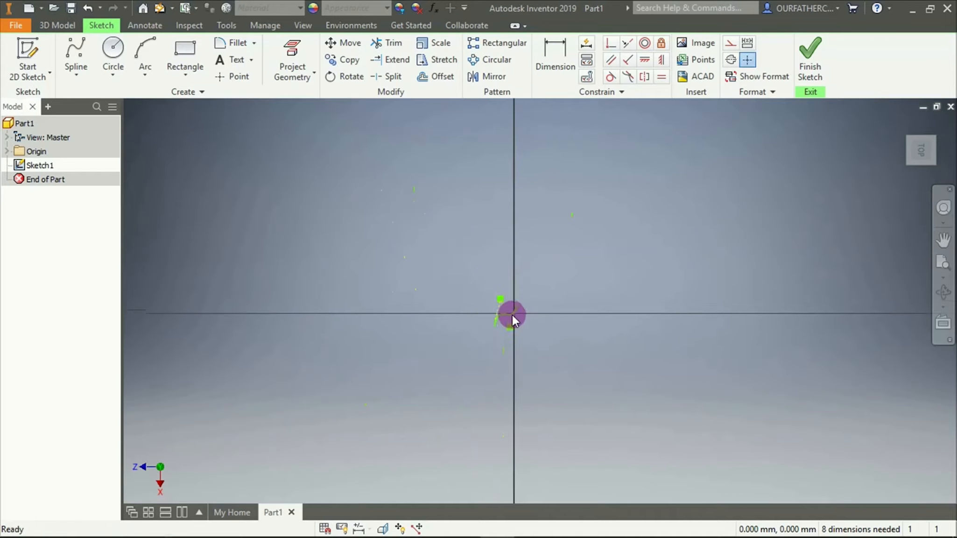
{"action": "scroll", "coordinate": [512, 323], "scroll_direction": "up", "scroll_amount": 4}
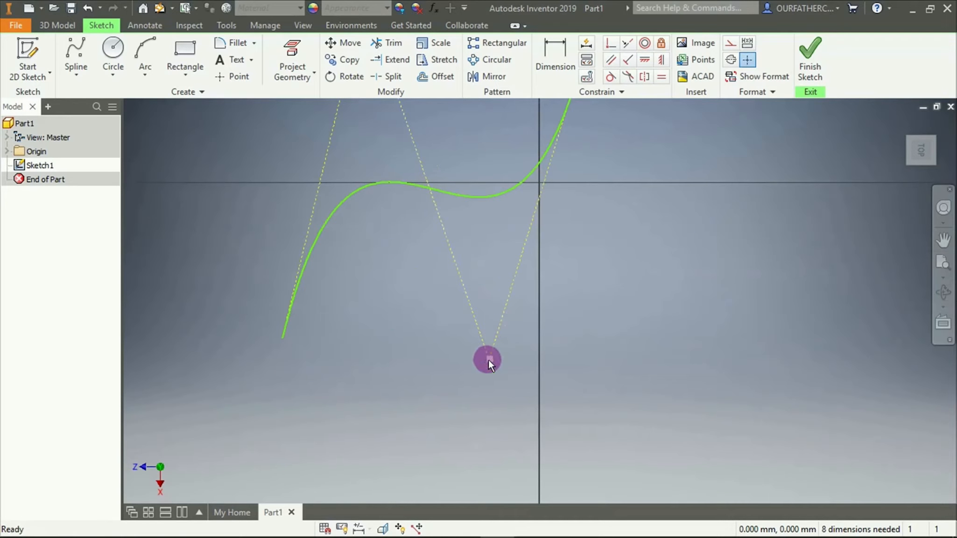
{"action": "left_click_drag", "start_coordinate": [489, 359], "coordinate": [482, 499]}
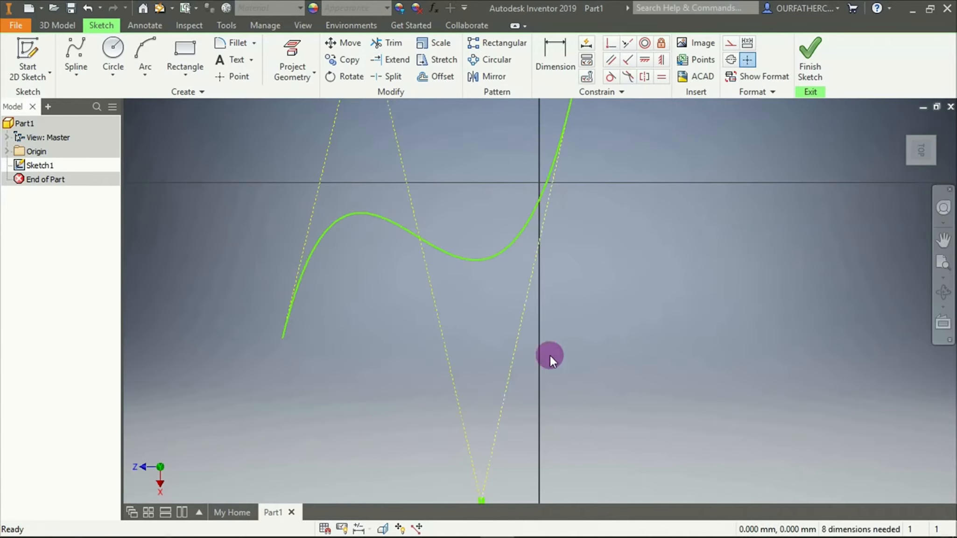
{"action": "scroll", "coordinate": [572, 299], "scroll_direction": "down", "scroll_amount": 4}
{"action": "scroll", "coordinate": [573, 297], "scroll_direction": "up", "scroll_amount": 5}
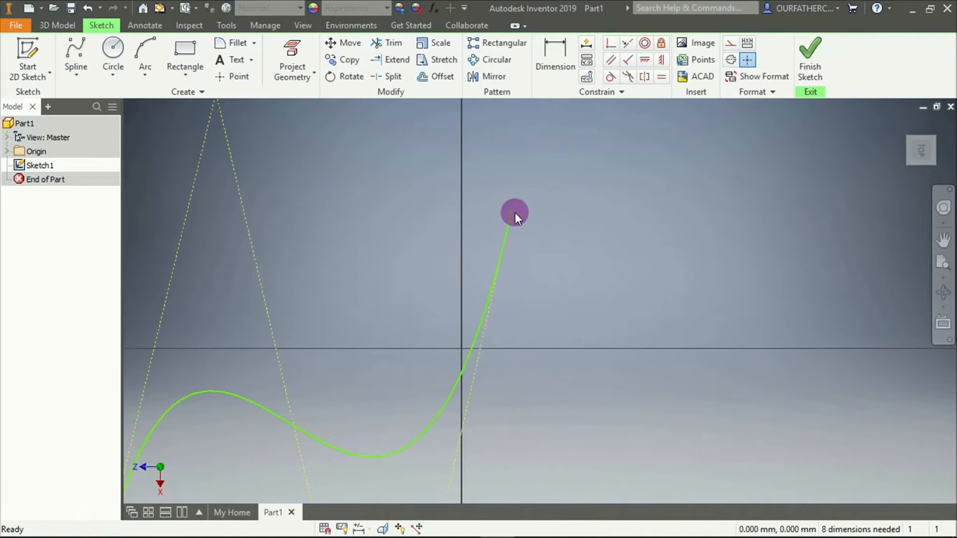
{"action": "left_click_drag", "start_coordinate": [513, 211], "coordinate": [511, 133]}
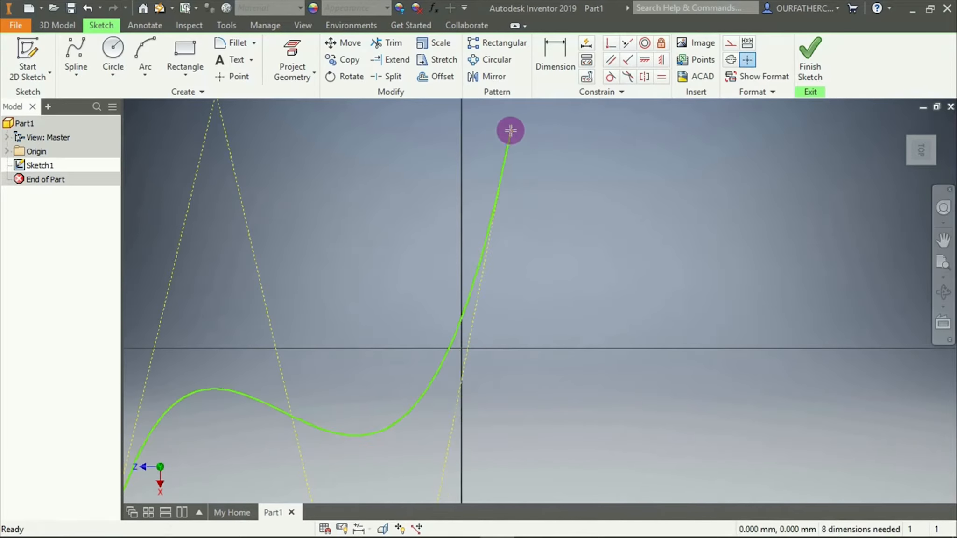
{"action": "scroll", "coordinate": [568, 215], "scroll_direction": "down", "scroll_amount": 4}
{"action": "scroll", "coordinate": [568, 215], "scroll_direction": "up", "scroll_amount": 3}
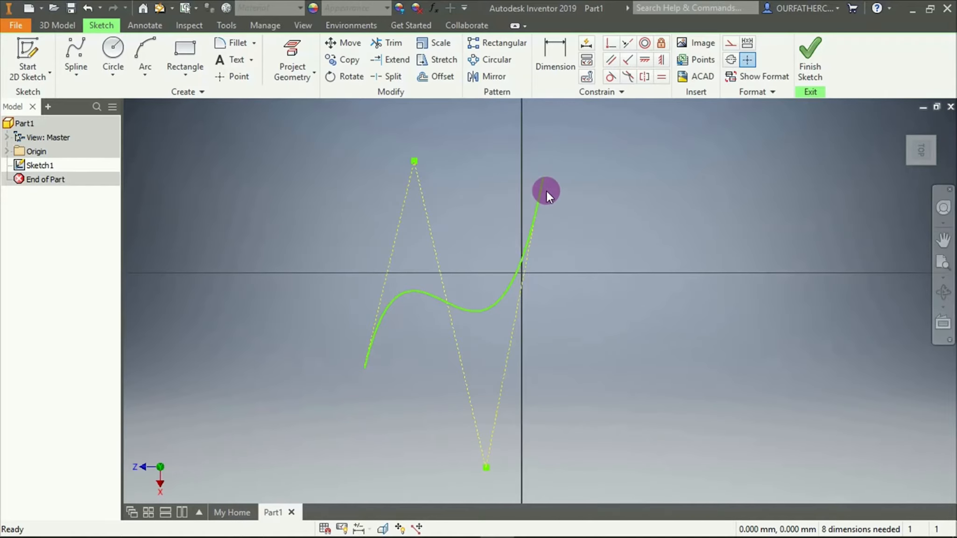
Open the choice of line and spline types
{"action": "left_click", "coordinate": [77, 70]}
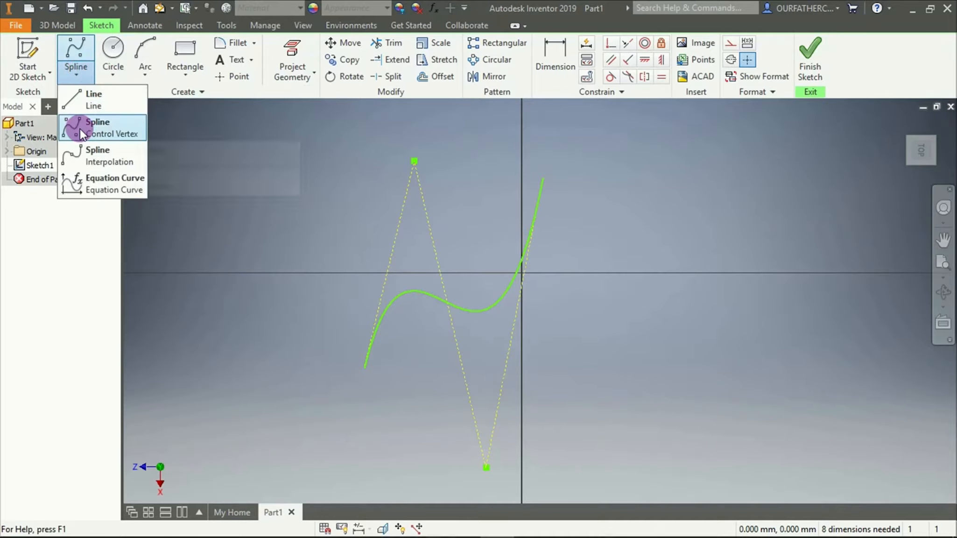
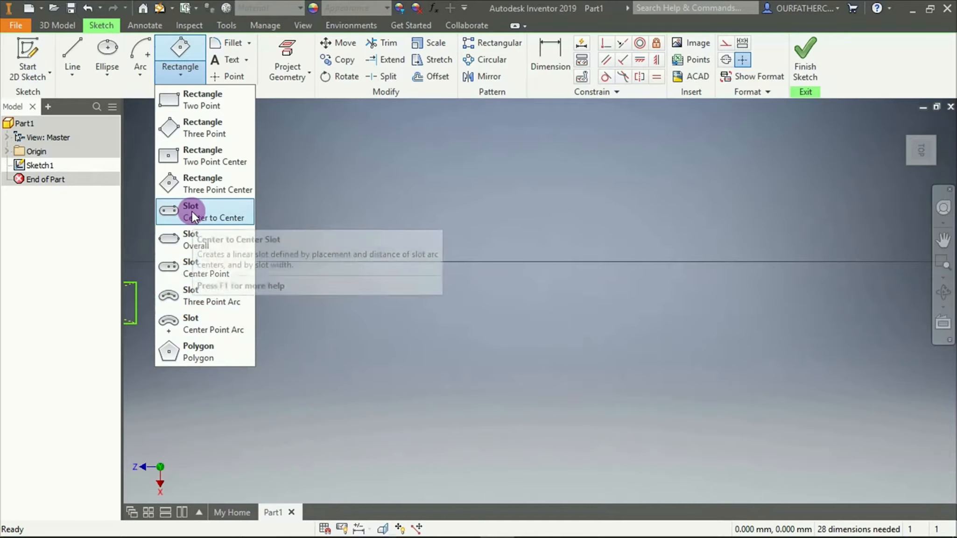
Draw a horizontal center-to-center slot across the horizontal axis, about 23,740 mm between its arc centers
{"action": "left_click", "coordinate": [191, 211]}
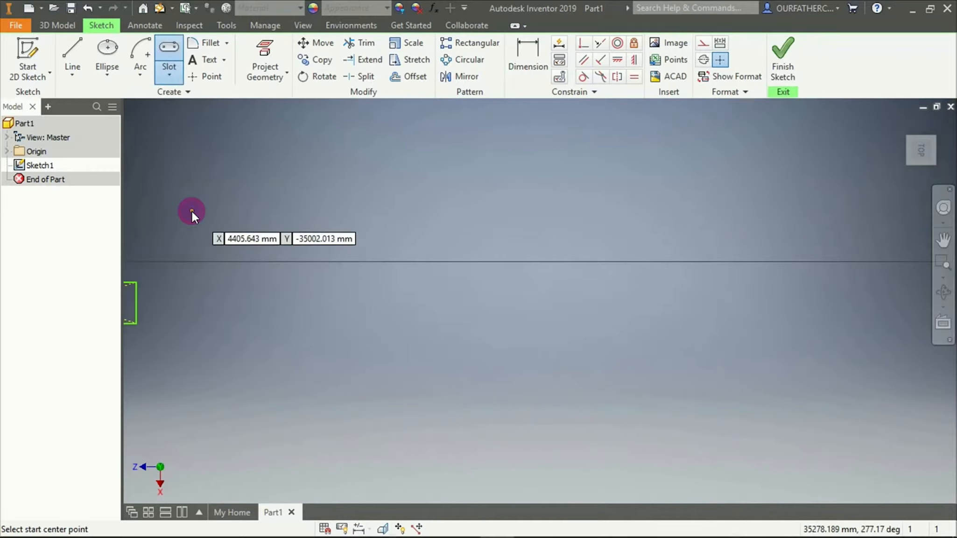
{"action": "left_click", "coordinate": [297, 251]}
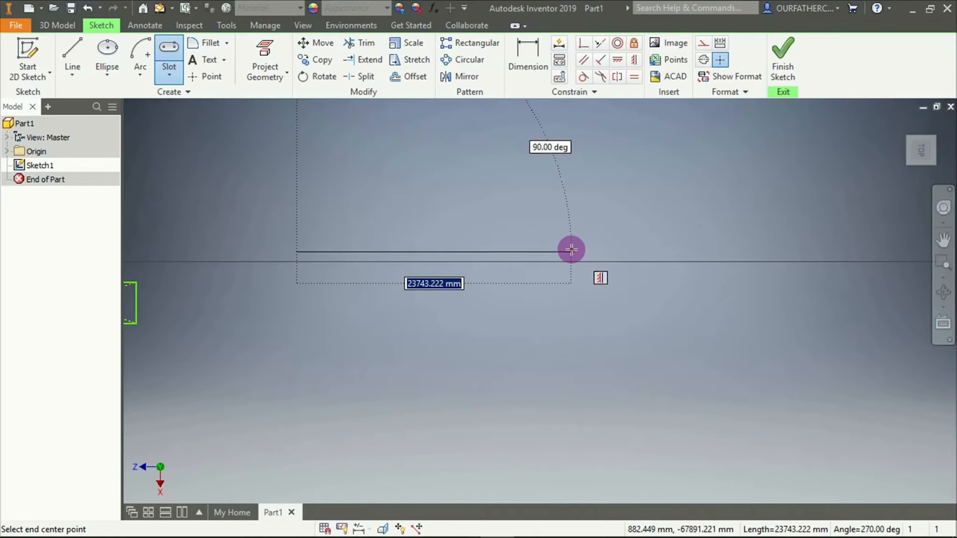
{"action": "left_click", "coordinate": [571, 250]}
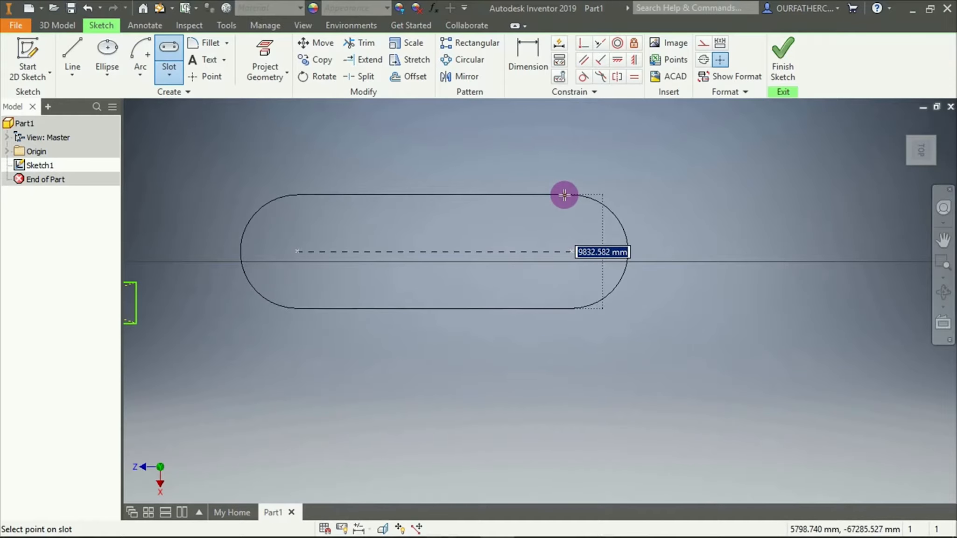
{"action": "left_click", "coordinate": [568, 192]}
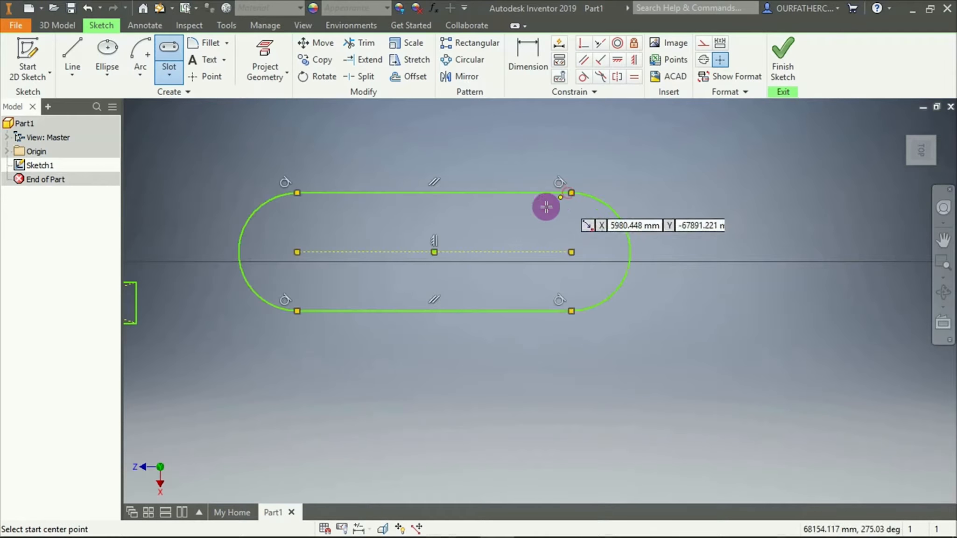
Draw a second horizontal center-to-center slot above the first one, about 31,390 mm between its arc centers
{"action": "scroll", "coordinate": [447, 357], "scroll_direction": "down", "scroll_amount": 4}
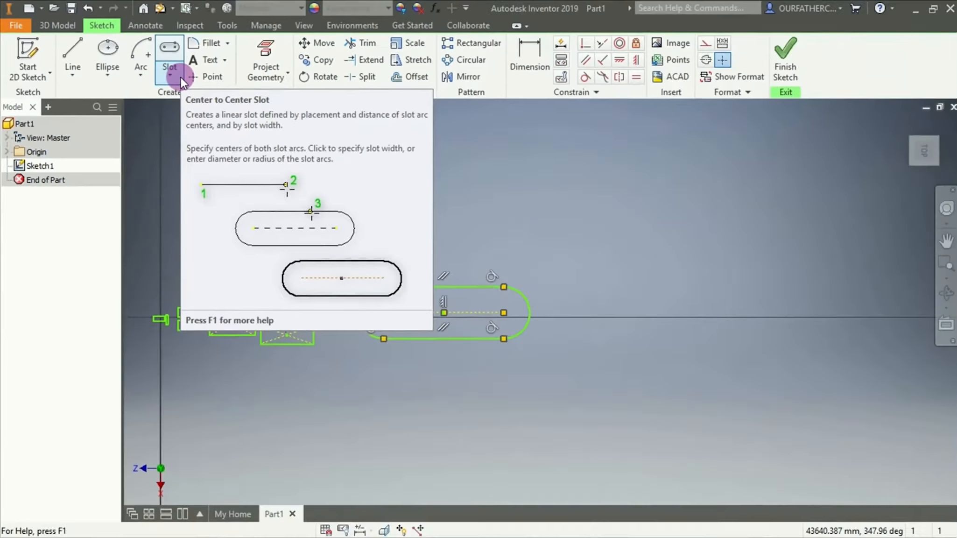
{"action": "left_click", "coordinate": [359, 153]}
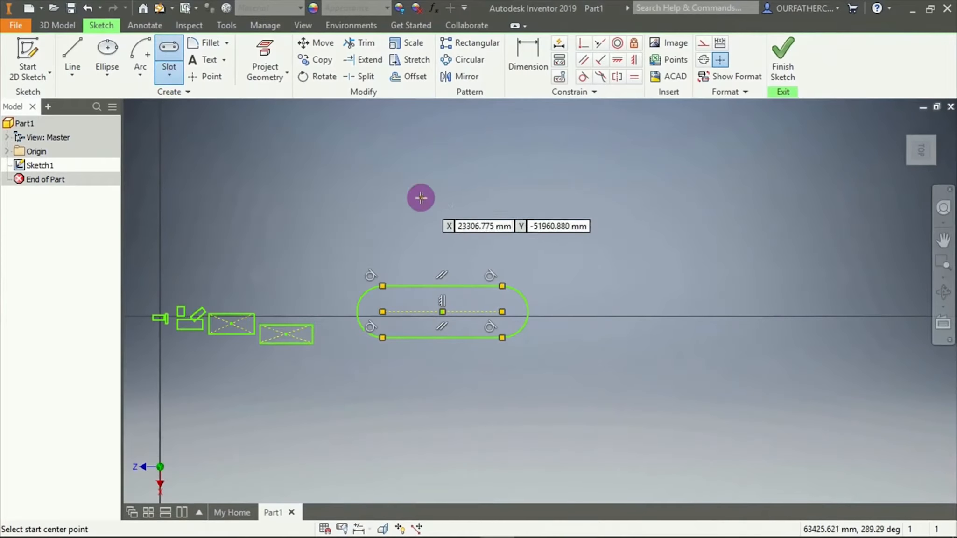
{"action": "left_click", "coordinate": [382, 190]}
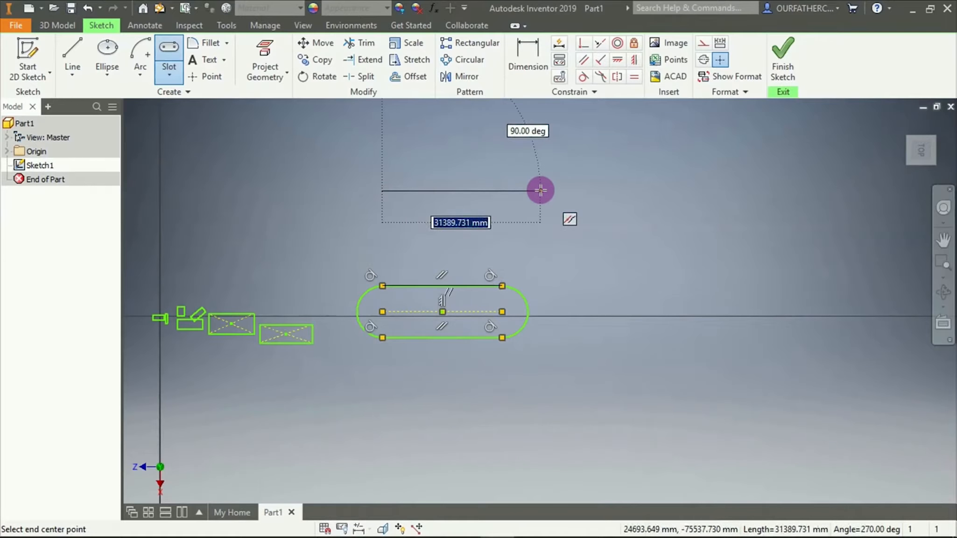
{"action": "left_click", "coordinate": [540, 190]}
{"action": "left_click", "coordinate": [538, 224]}
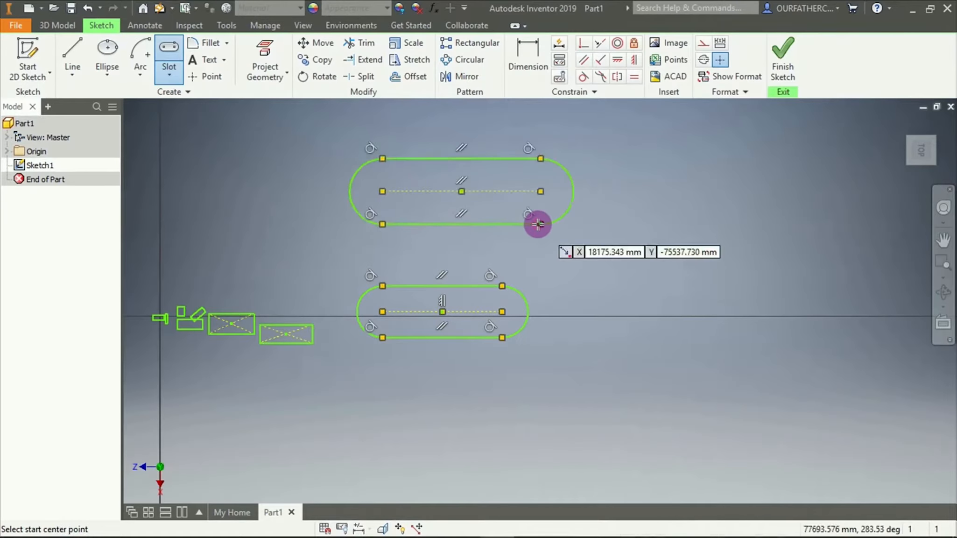
Draw a horizontal center-to-center slot beside the first two and a vertical one beneath it
{"action": "left_click", "coordinate": [592, 269]}
{"action": "left_click", "coordinate": [762, 265]}
{"action": "left_click", "coordinate": [766, 243]}
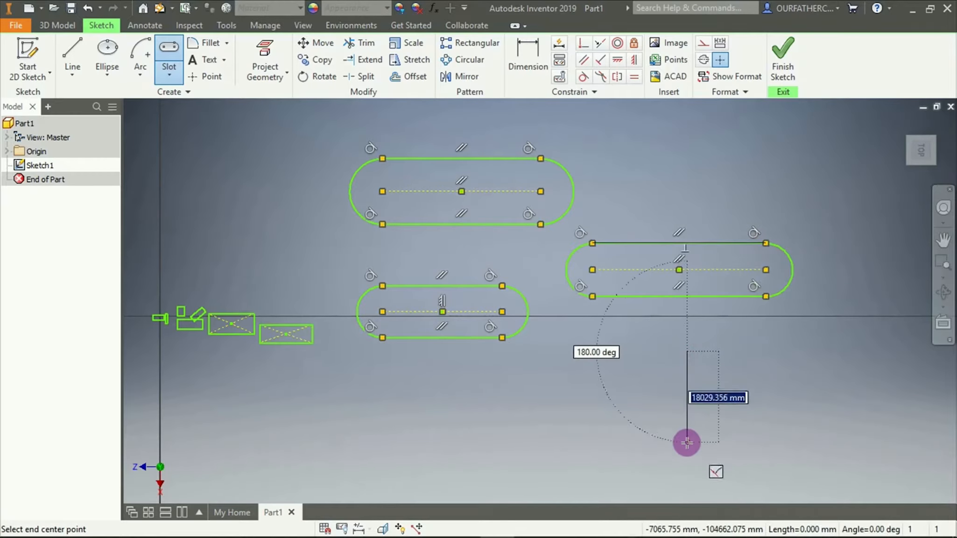
{"action": "left_click", "coordinate": [687, 464]}
{"action": "left_click", "coordinate": [659, 462]}
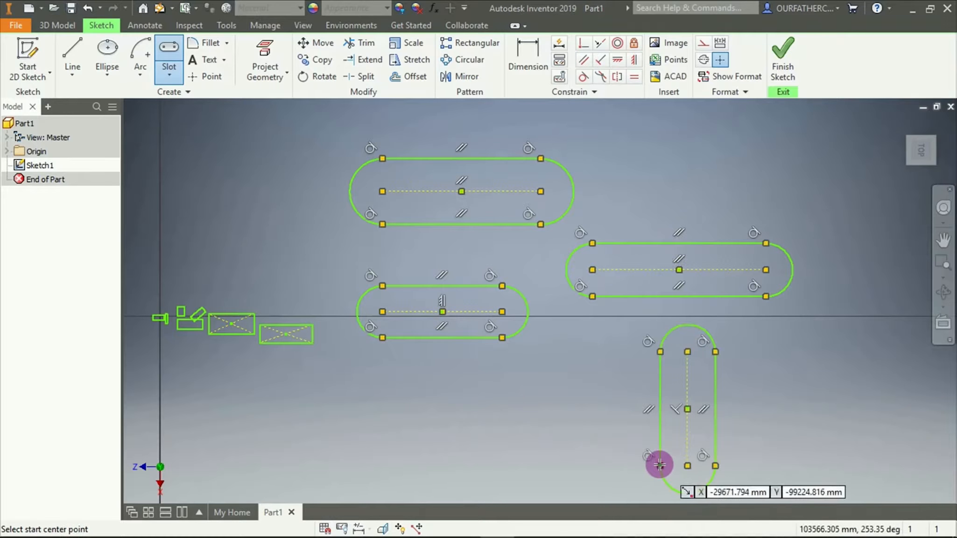
Draw a diagonal center-to-center slot rising toward the vertical slot, below the first horizontal slot, and end the slot command
{"action": "left_click", "coordinate": [419, 467]}
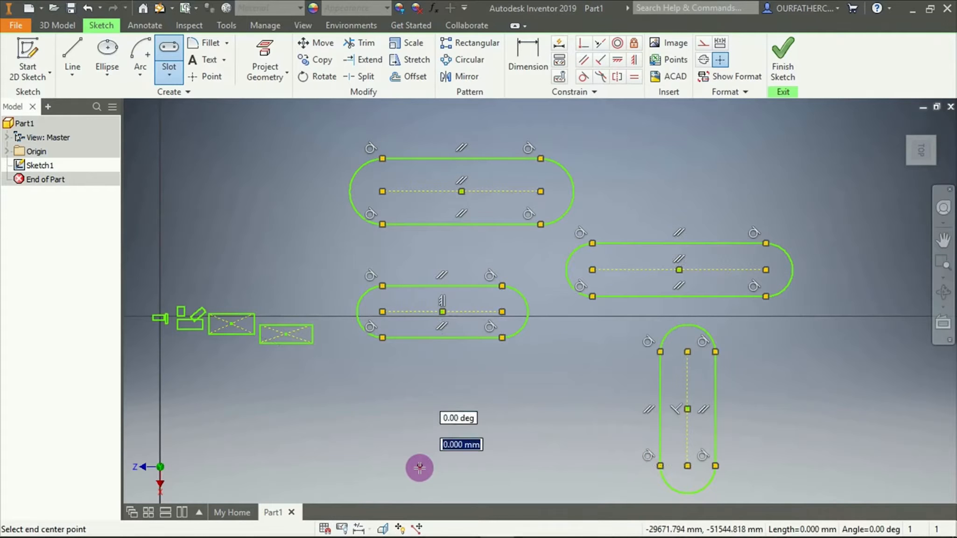
{"action": "left_click", "coordinate": [532, 371]}
{"action": "left_click", "coordinate": [549, 395]}
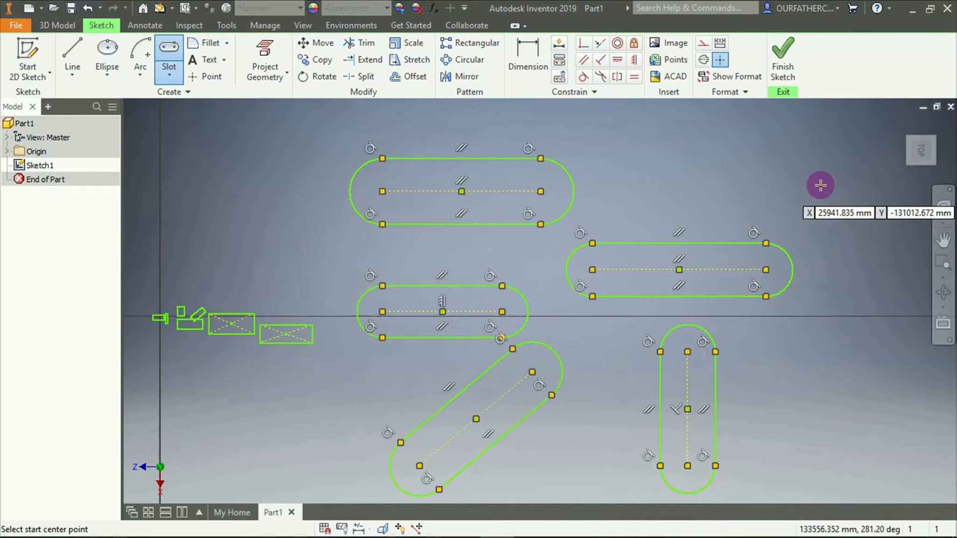
{"action": "key", "text": "Escape"}
Draw another horizontal center-to-center slot about 12,190 mm wide, above and to the right of the third horizontal slot
{"action": "mouse_move", "coordinate": [834, 286]}
{"action": "middle_mouse_down"}
{"action": "mouse_move", "coordinate": [384, 282]}
{"action": "mouse_move", "coordinate": [137, 258]}
{"action": "middle_mouse_up"}
{"action": "left_click", "coordinate": [170, 77]}
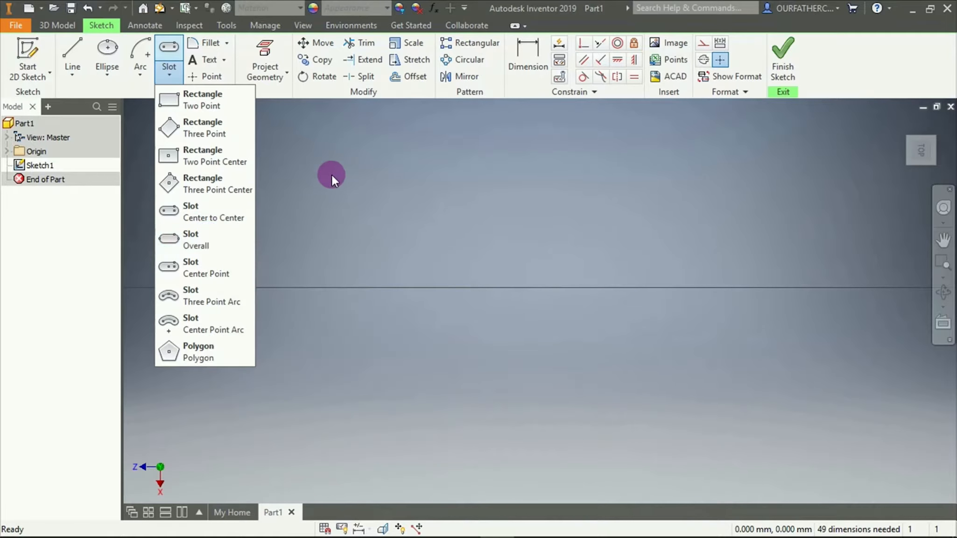
{"action": "left_click", "coordinate": [199, 211]}
{"action": "scroll", "coordinate": [275, 242], "scroll_direction": "down", "scroll_amount": 3}
{"action": "scroll", "coordinate": [223, 246], "scroll_direction": "up", "scroll_amount": 8}
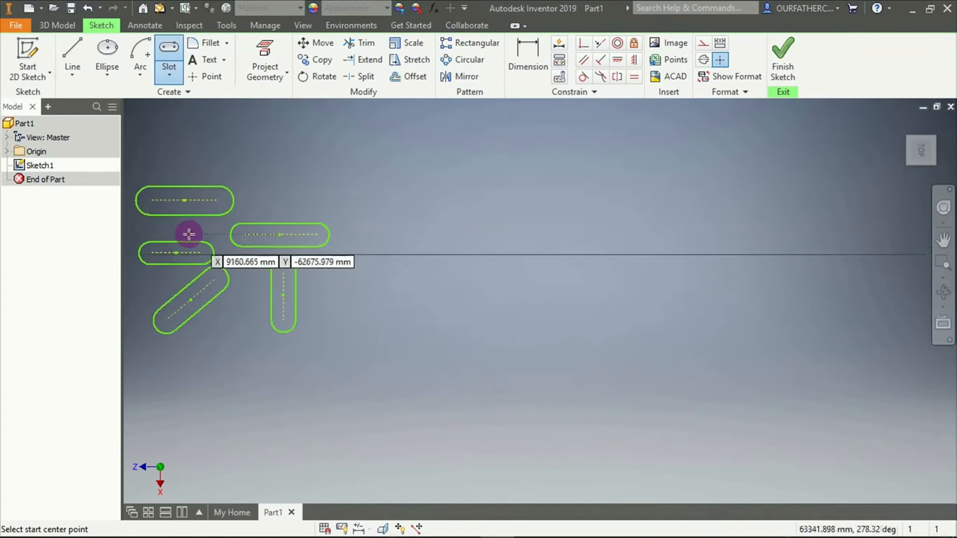
{"action": "scroll", "coordinate": [160, 205], "scroll_direction": "down", "scroll_amount": 5}
{"action": "middle_click_drag", "start_coordinate": [226, 188], "coordinate": [365, 207]}
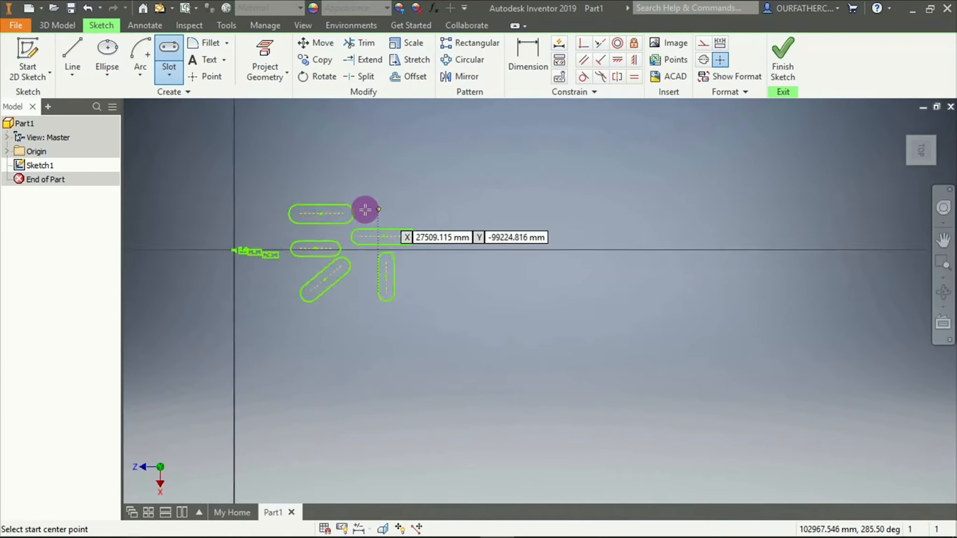
{"action": "scroll", "coordinate": [323, 205], "scroll_direction": "up", "scroll_amount": 6}
{"action": "left_click", "coordinate": [439, 190]}
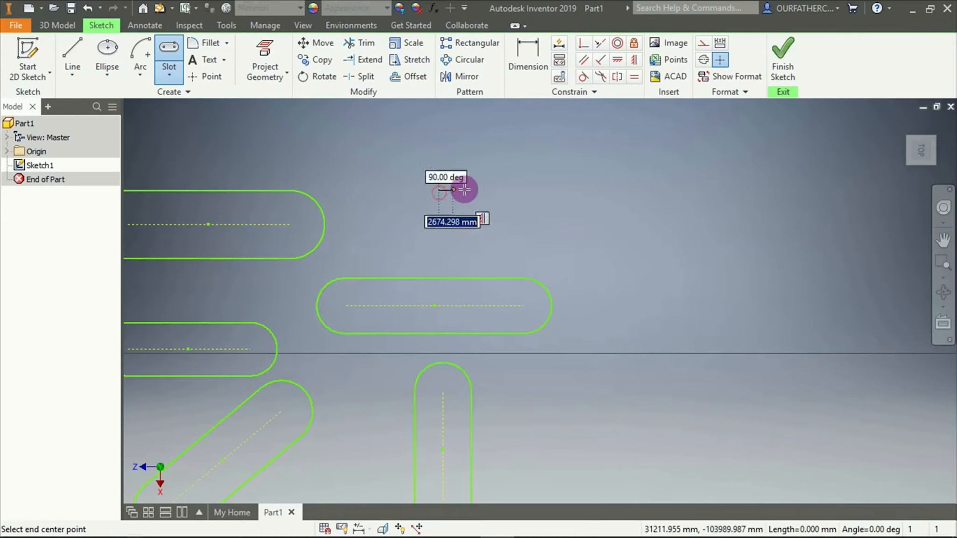
{"action": "left_click", "coordinate": [609, 191]}
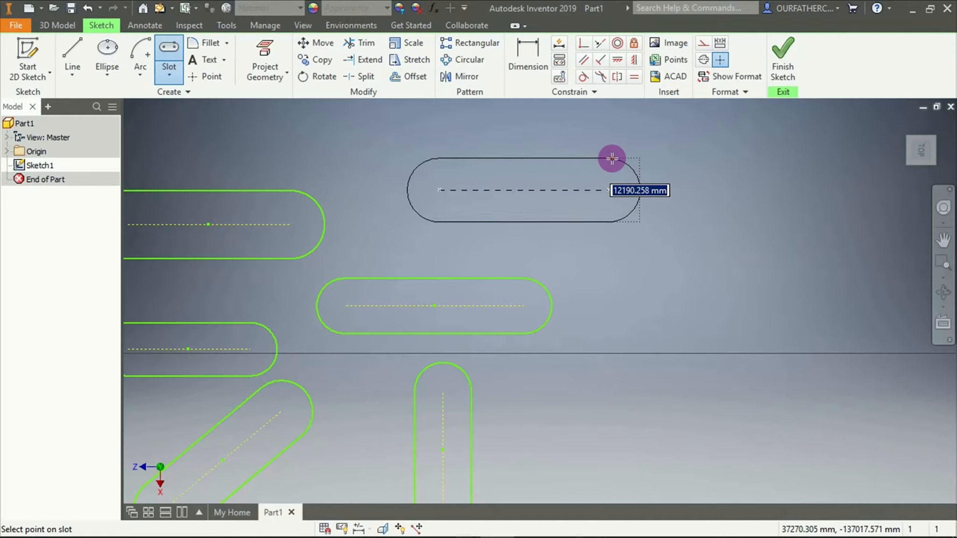
{"action": "left_click", "coordinate": [612, 159]}
Draw a horizontal Overall slot in the empty area to the right of the center-to-center slots, just above the horizontal axis
{"action": "left_click", "coordinate": [167, 80]}
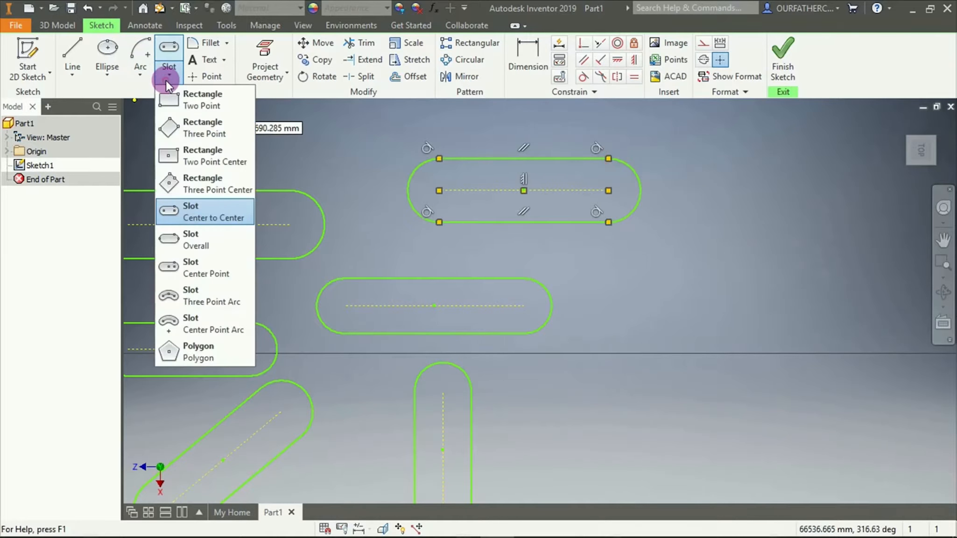
{"action": "left_click", "coordinate": [201, 242]}
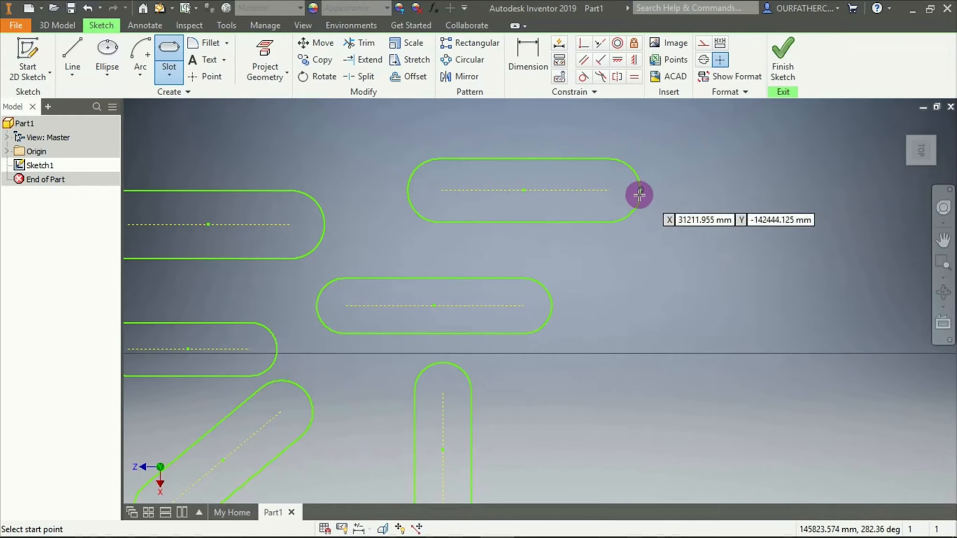
{"action": "scroll", "coordinate": [709, 260], "scroll_direction": "down", "scroll_amount": 5}
{"action": "scroll", "coordinate": [756, 238], "scroll_direction": "up", "scroll_amount": 6}
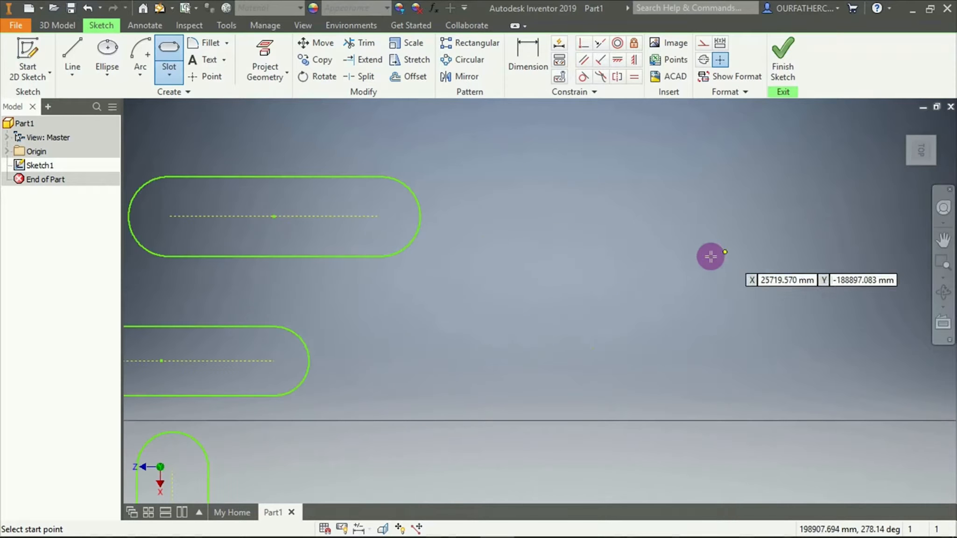
{"action": "left_click", "coordinate": [488, 319]}
{"action": "left_click", "coordinate": [788, 318]}
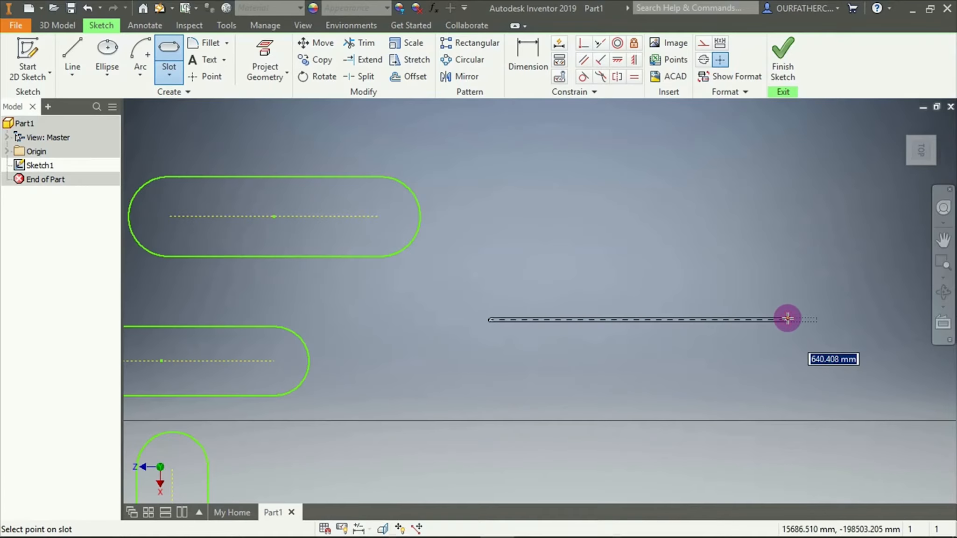
{"action": "left_click", "coordinate": [784, 266]}
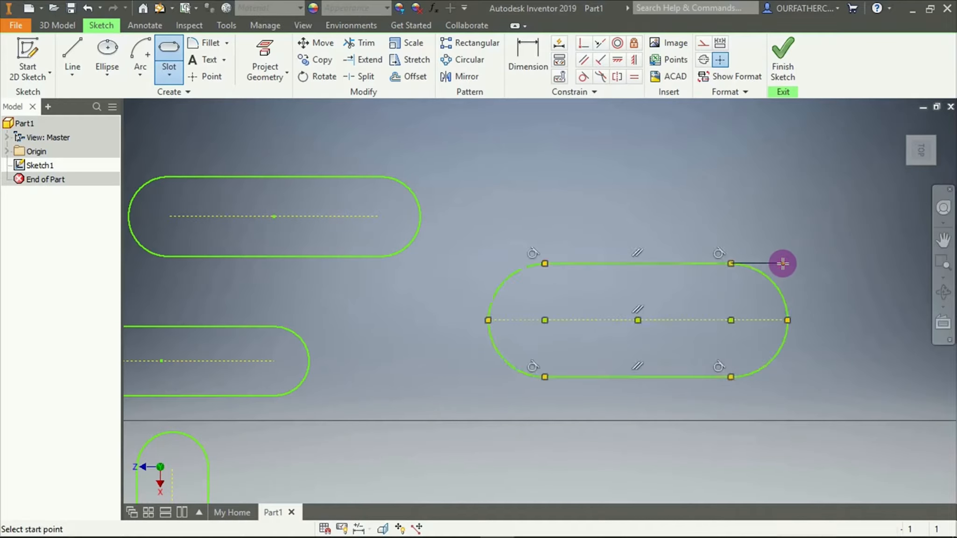
Draw a slightly tilted Overall slot about 40,270 mm long above the first Overall slot
{"action": "left_click", "coordinate": [467, 178]}
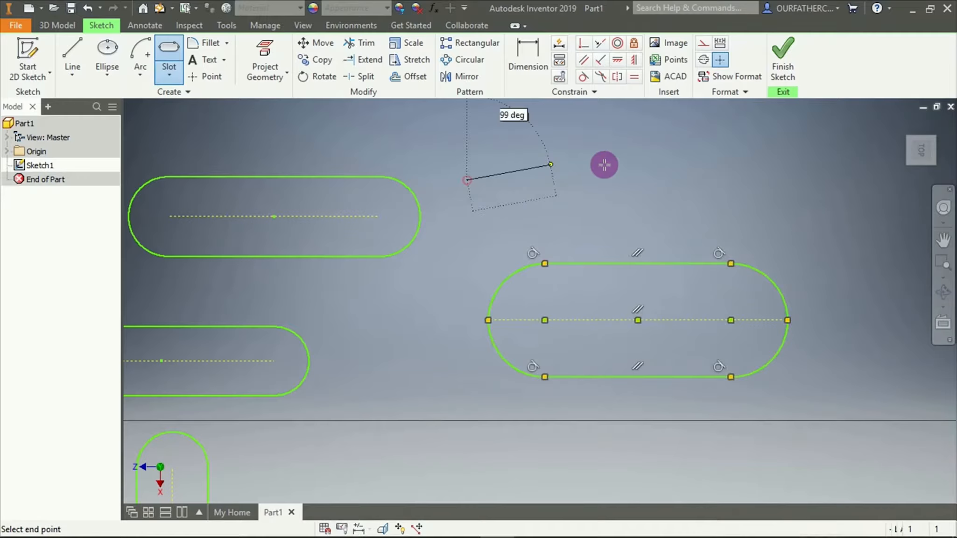
{"action": "left_click", "coordinate": [735, 170]}
{"action": "left_click", "coordinate": [695, 137]}
Draw an Overall slot slanting down to the right, below the horizontal axis under the first Overall slot
{"action": "scroll", "coordinate": [686, 193], "scroll_direction": "down", "scroll_amount": 10}
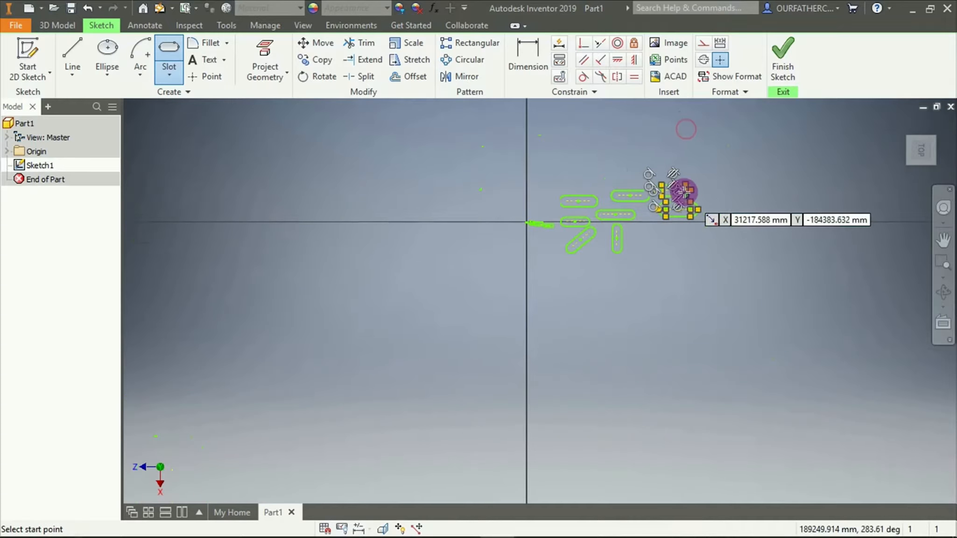
{"action": "scroll", "coordinate": [550, 291], "scroll_direction": "up", "scroll_amount": 10}
{"action": "left_click", "coordinate": [439, 346]}
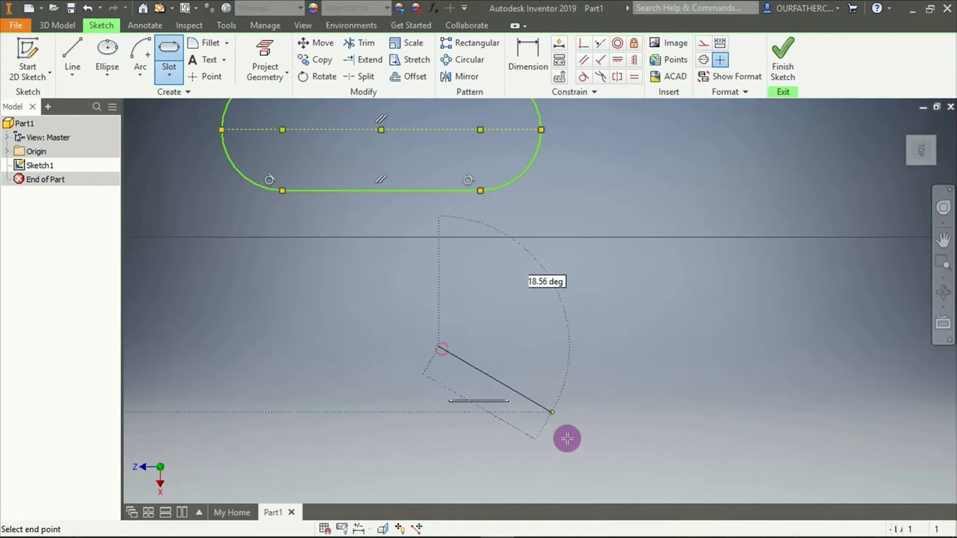
{"action": "left_click", "coordinate": [558, 432]}
{"action": "left_click", "coordinate": [596, 410]}
Draw a smaller Overall slot slanting up to the right across the horizontal axis, and end the slot command
{"action": "left_click", "coordinate": [674, 305]}
{"action": "left_click", "coordinate": [752, 209]}
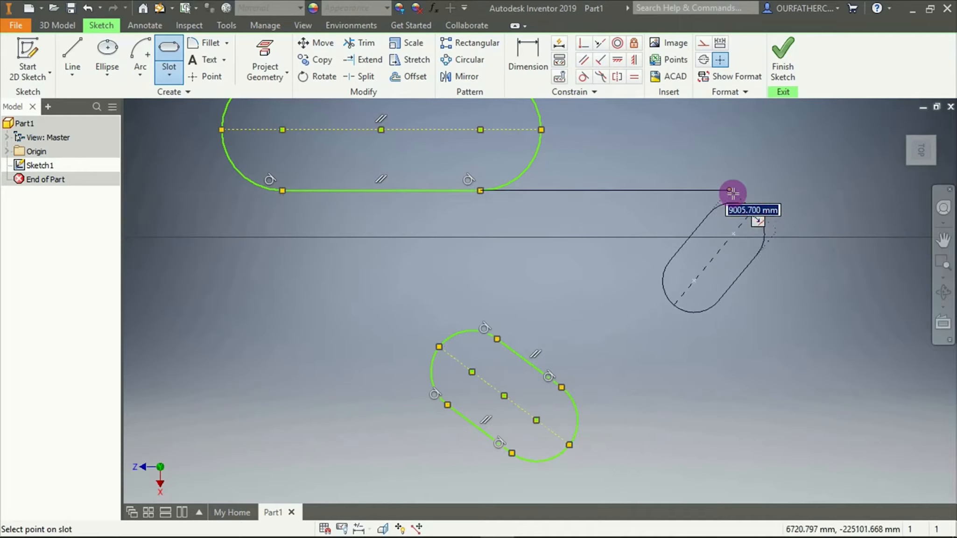
{"action": "left_click", "coordinate": [732, 193]}
{"action": "key", "text": "Escape"}
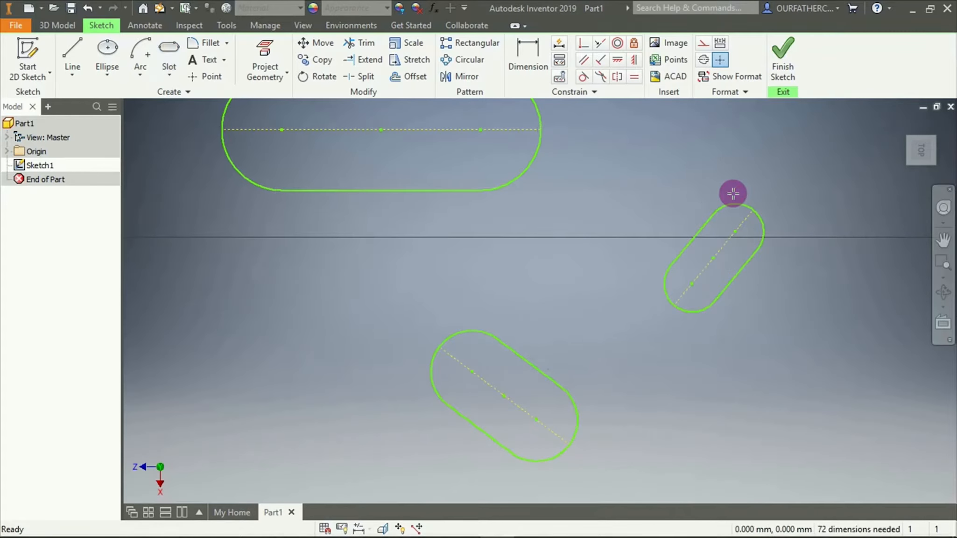
Draw a large horizontal Center Point slot left of the vertical axis, about 160,000 mm from its center to each arc center
{"action": "scroll", "coordinate": [750, 247], "scroll_direction": "up", "scroll_amount": 3}
{"action": "scroll", "coordinate": [750, 247], "scroll_direction": "down", "scroll_amount": 8}
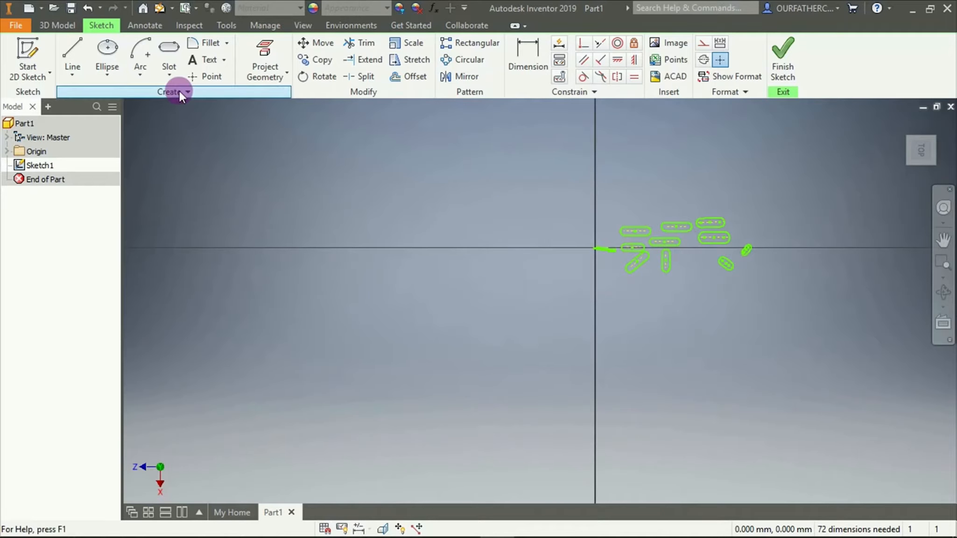
{"action": "left_click", "coordinate": [175, 77]}
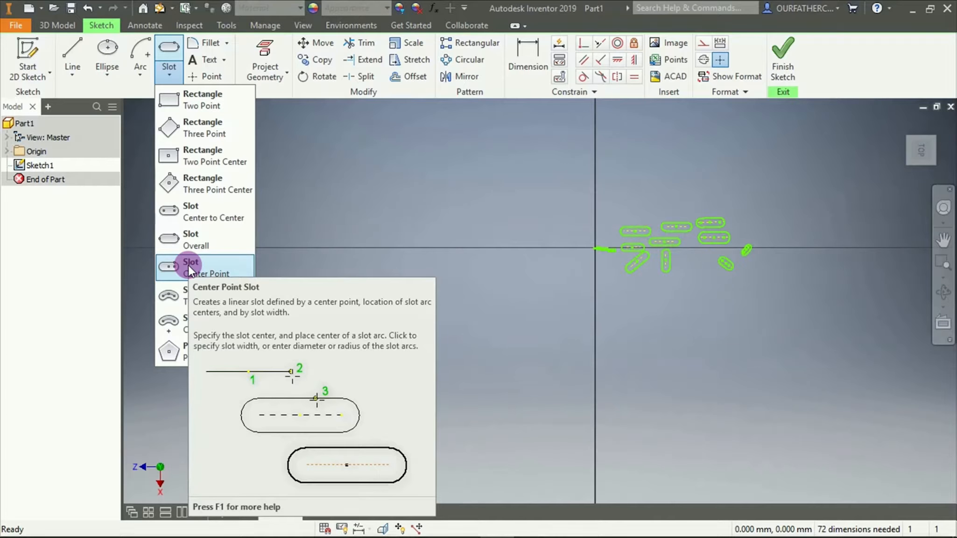
{"action": "left_click", "coordinate": [189, 265]}
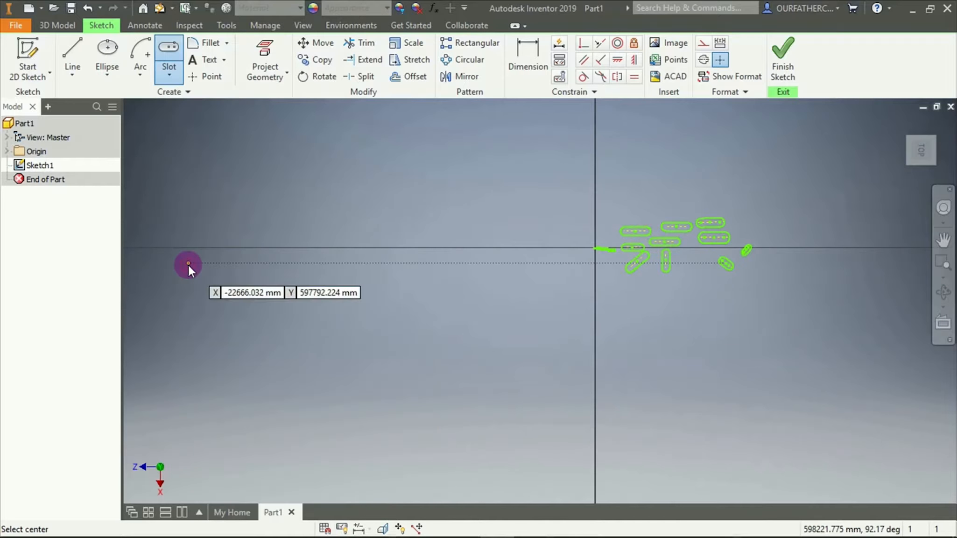
{"action": "left_click", "coordinate": [314, 300]}
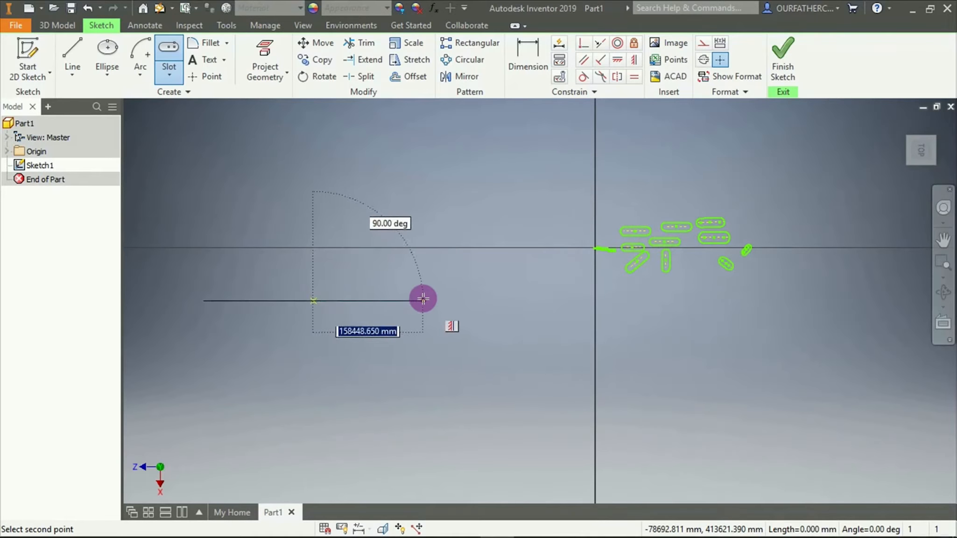
{"action": "left_click", "coordinate": [425, 299]}
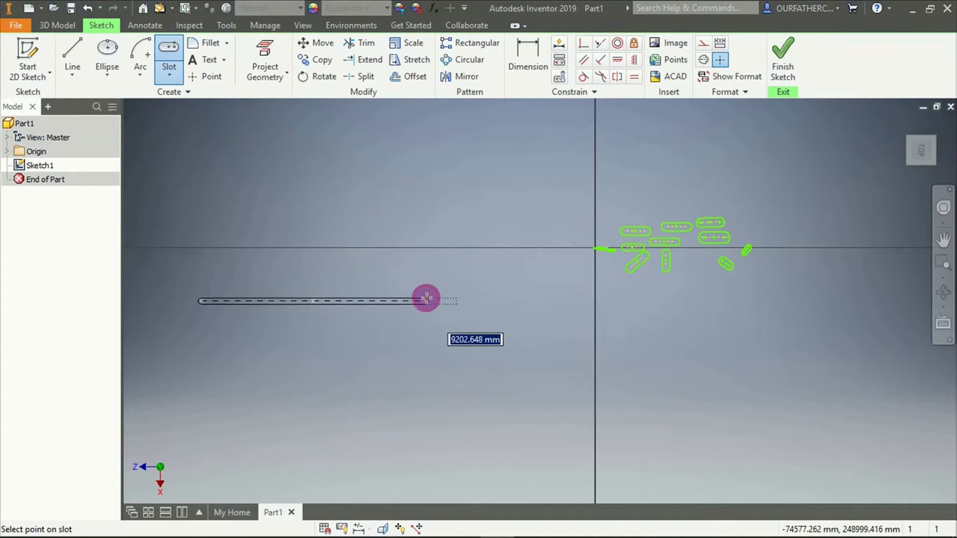
{"action": "left_click", "coordinate": [424, 261]}
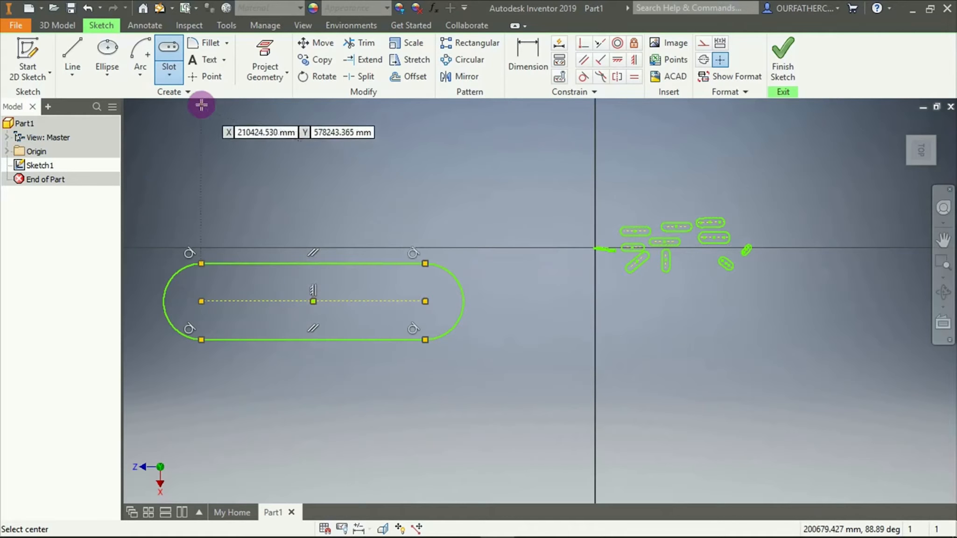
Draw a Three Point Arc slot above the large horizontal slot, with a center arc radius of about 92,900 mm and a width of about 76,900 mm
{"action": "left_click", "coordinate": [170, 74]}
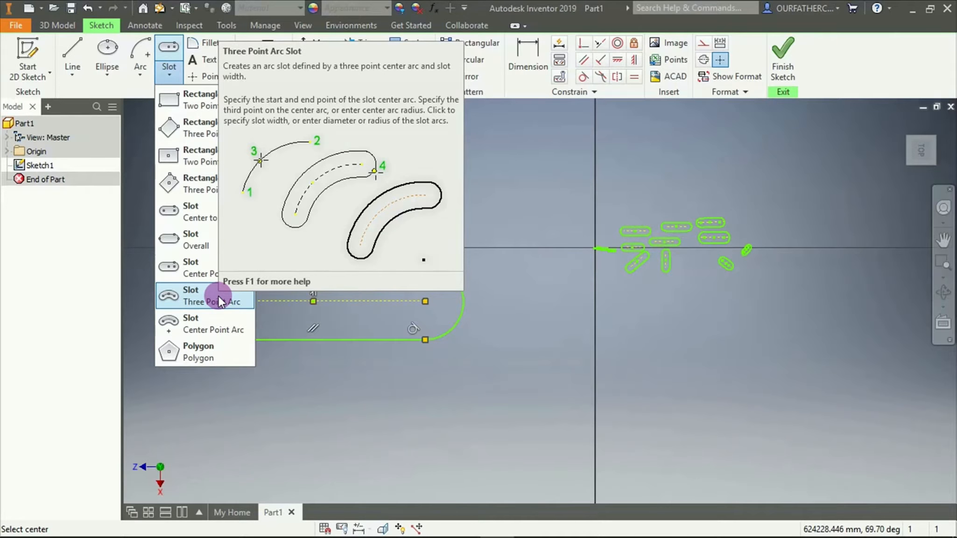
{"action": "left_click", "coordinate": [219, 300]}
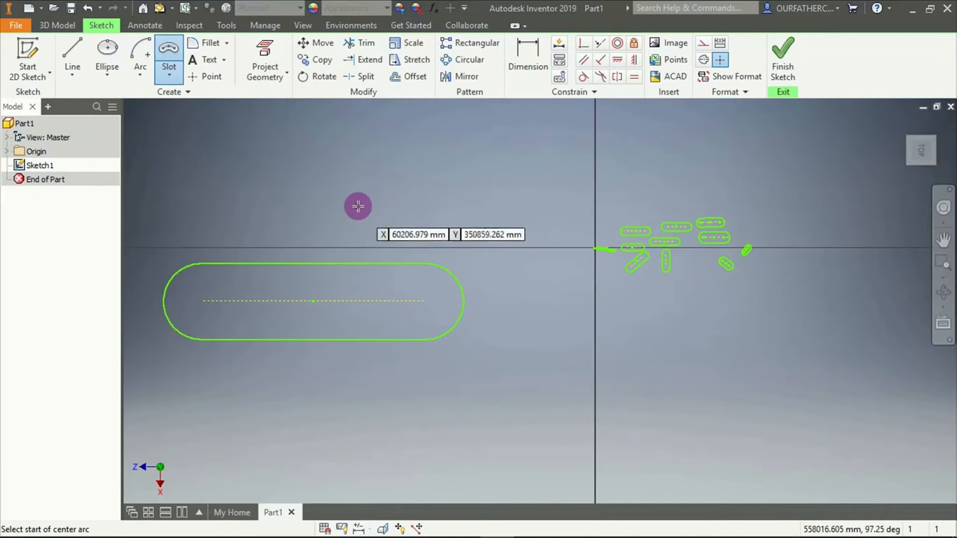
{"action": "left_click", "coordinate": [390, 210]}
{"action": "left_click", "coordinate": [462, 135]}
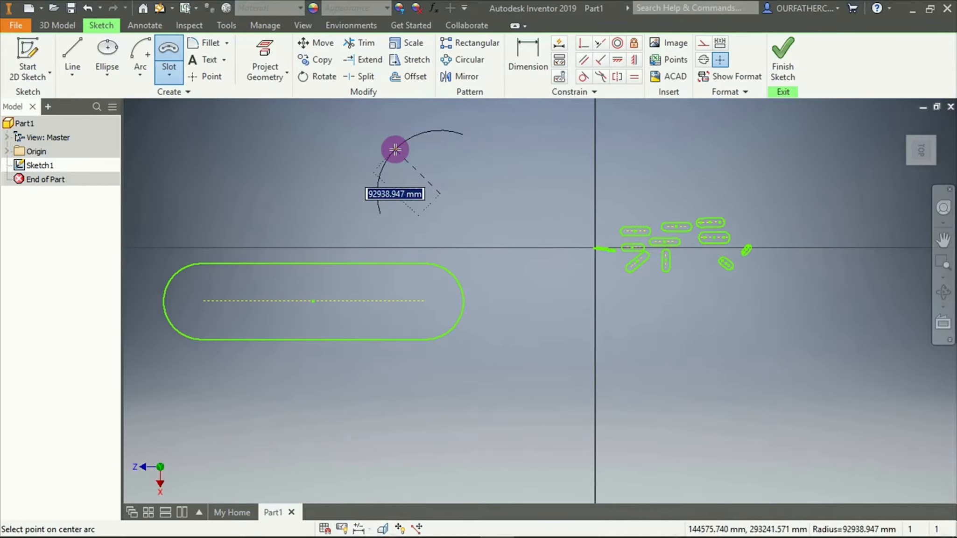
{"action": "left_click", "coordinate": [395, 150]}
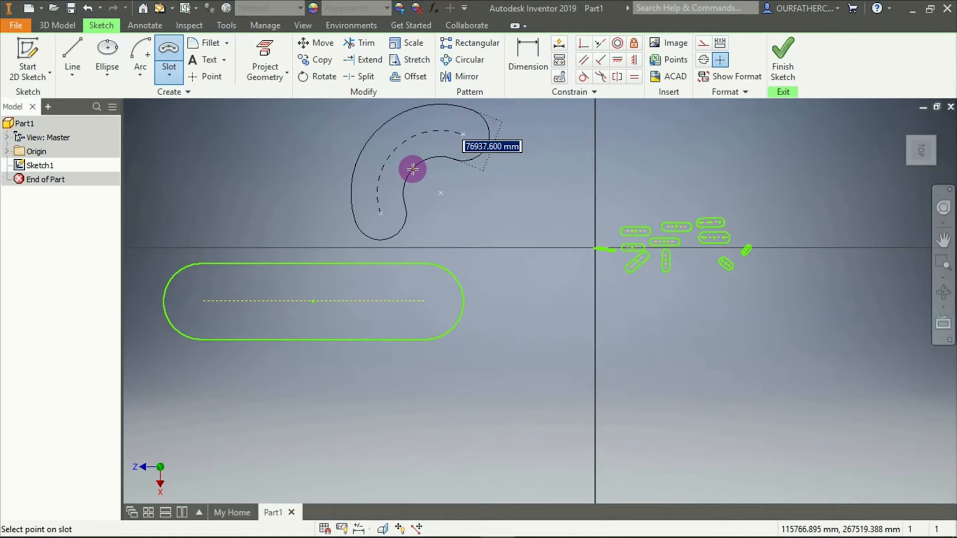
{"action": "left_click", "coordinate": [413, 169]}
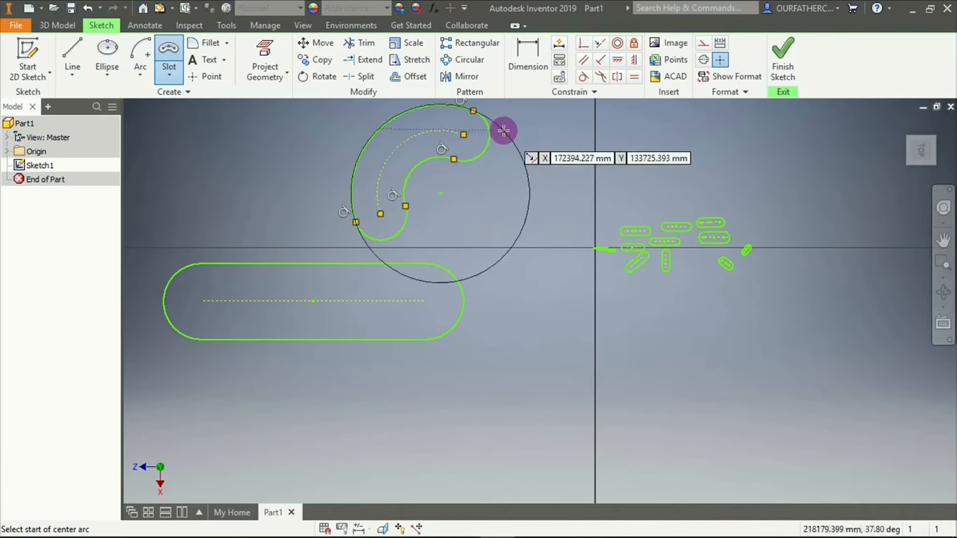
Draw a second Three Point Arc slot right of the vertical axis, above the group of small slots and curving down to the right
{"action": "scroll", "coordinate": [508, 126], "scroll_direction": "down", "scroll_amount": 3}
{"action": "scroll", "coordinate": [514, 114], "scroll_direction": "up", "scroll_amount": 5}
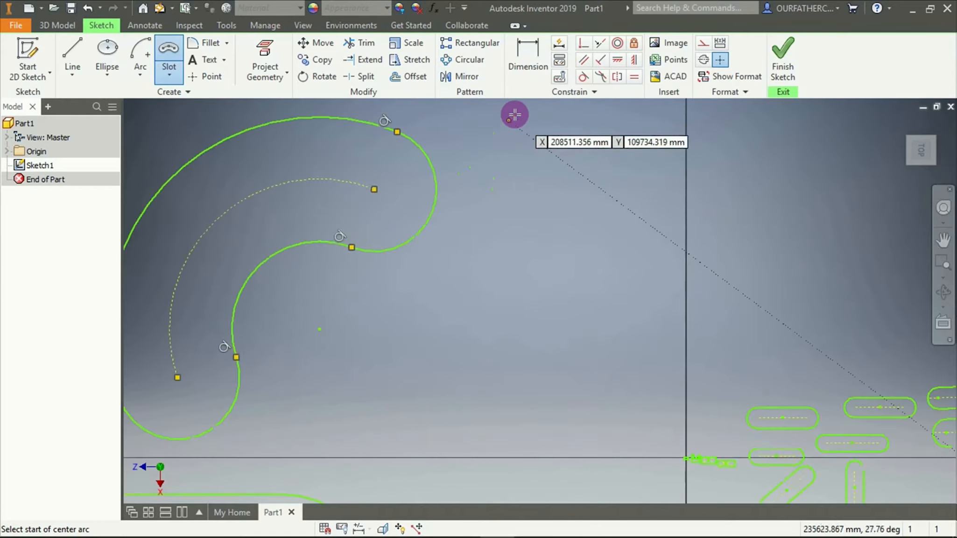
{"action": "scroll", "coordinate": [513, 135], "scroll_direction": "down", "scroll_amount": 2}
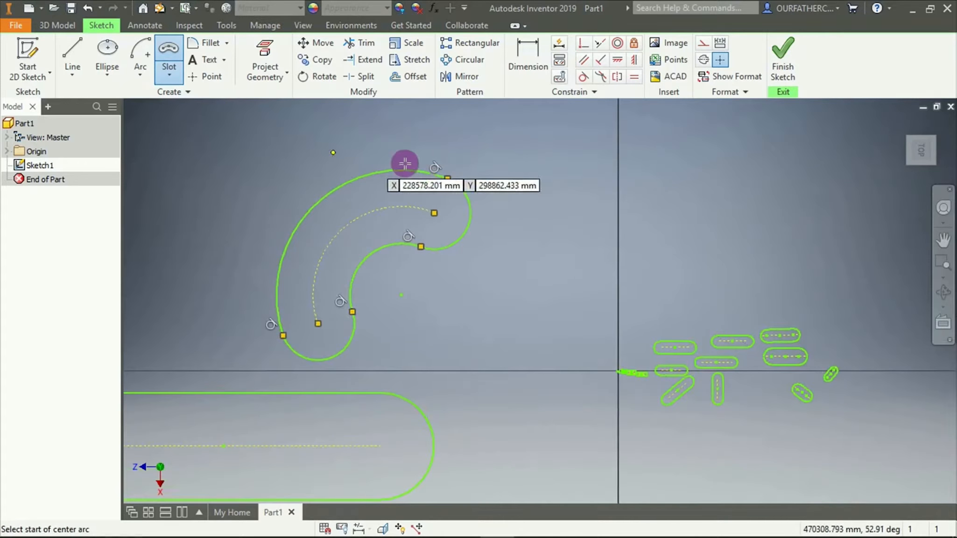
{"action": "left_click", "coordinate": [659, 141]}
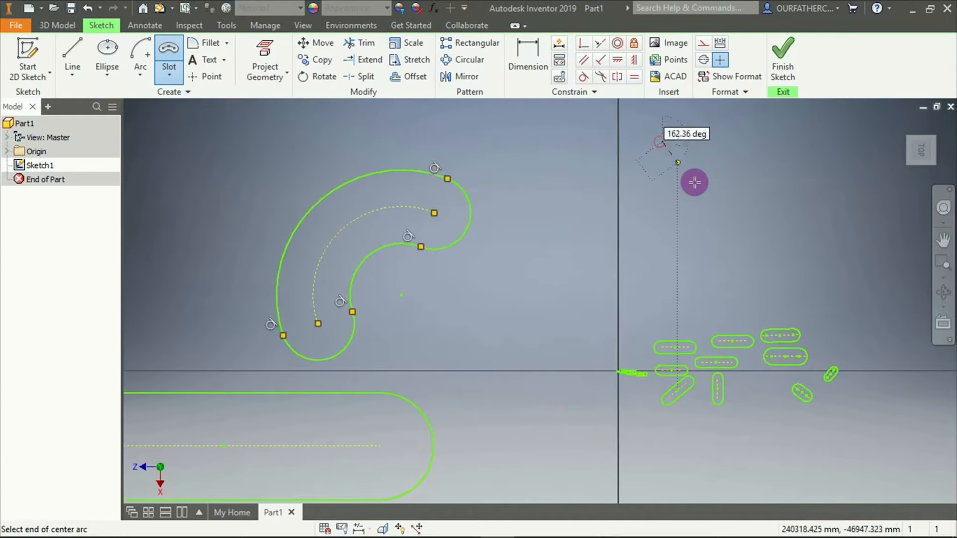
{"action": "left_click", "coordinate": [831, 255]}
{"action": "left_click", "coordinate": [708, 240]}
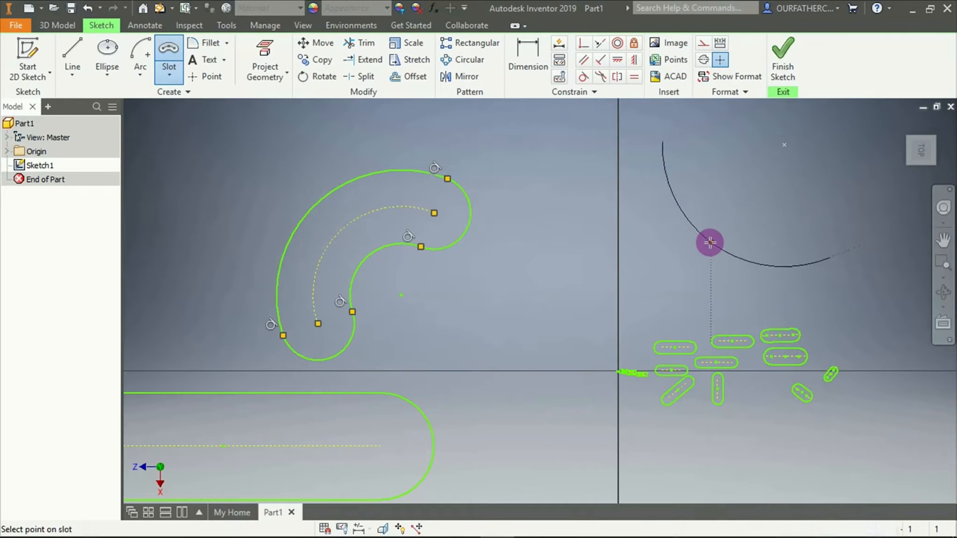
{"action": "left_click", "coordinate": [733, 208]}
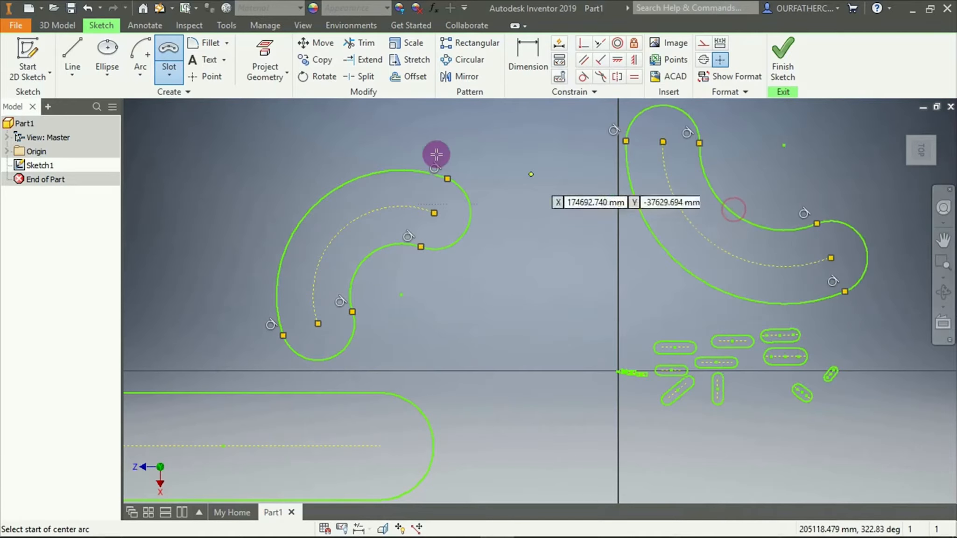
Draw a Center Point Arc slot right of the second arc slot, with a radius of about 150,600 mm and a sweep of about 115 degrees
{"action": "left_click", "coordinate": [170, 80]}
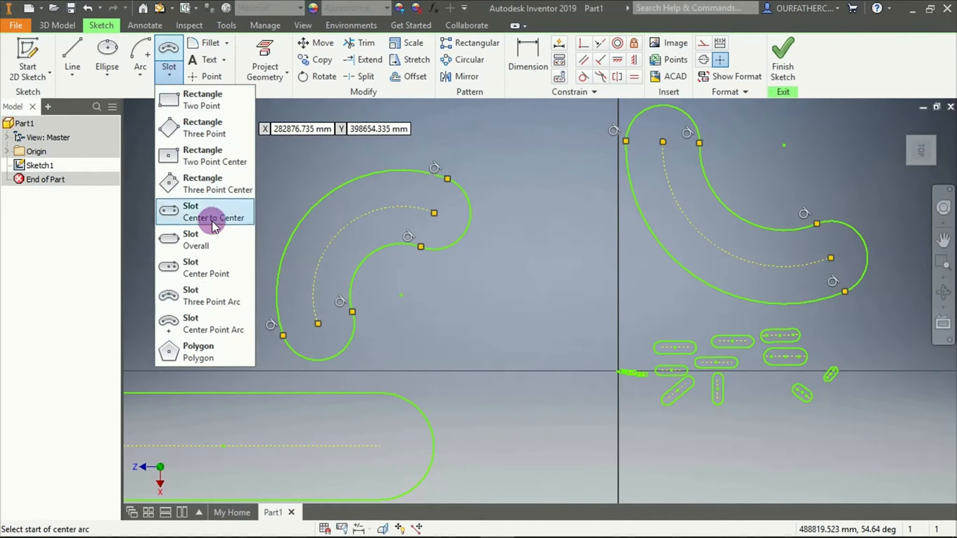
{"action": "left_click", "coordinate": [205, 314]}
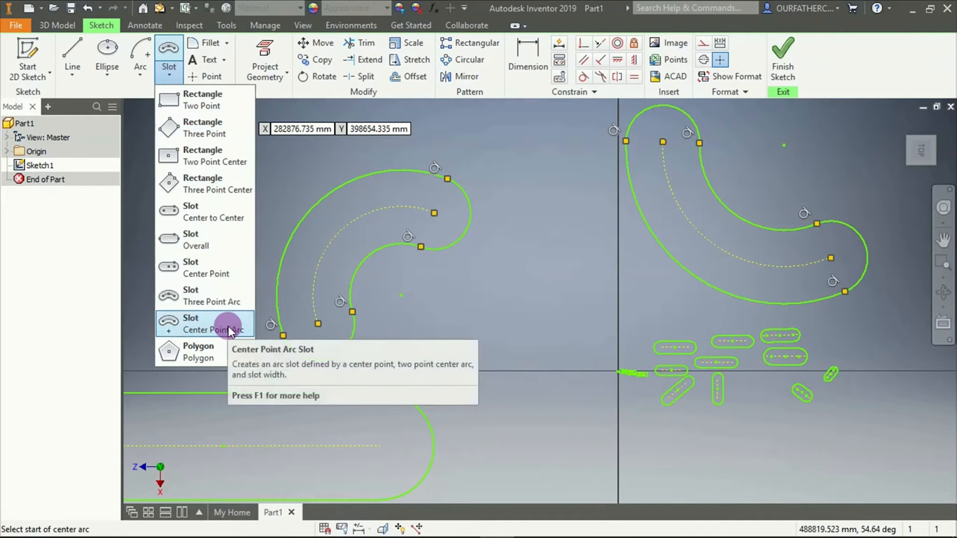
{"action": "left_click", "coordinate": [424, 290]}
{"action": "scroll", "coordinate": [425, 290], "scroll_direction": "down", "scroll_amount": 10}
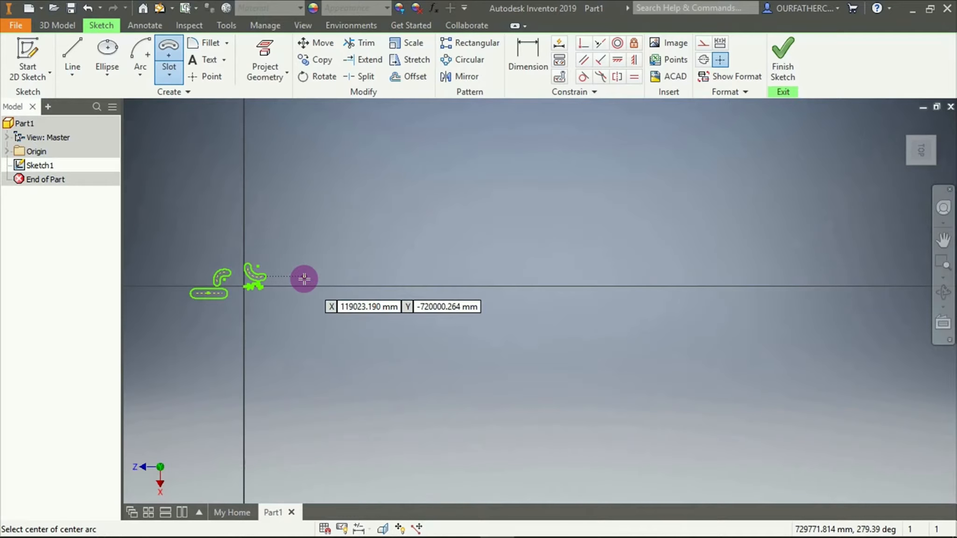
{"action": "scroll", "coordinate": [304, 278], "scroll_direction": "down", "scroll_amount": 4}
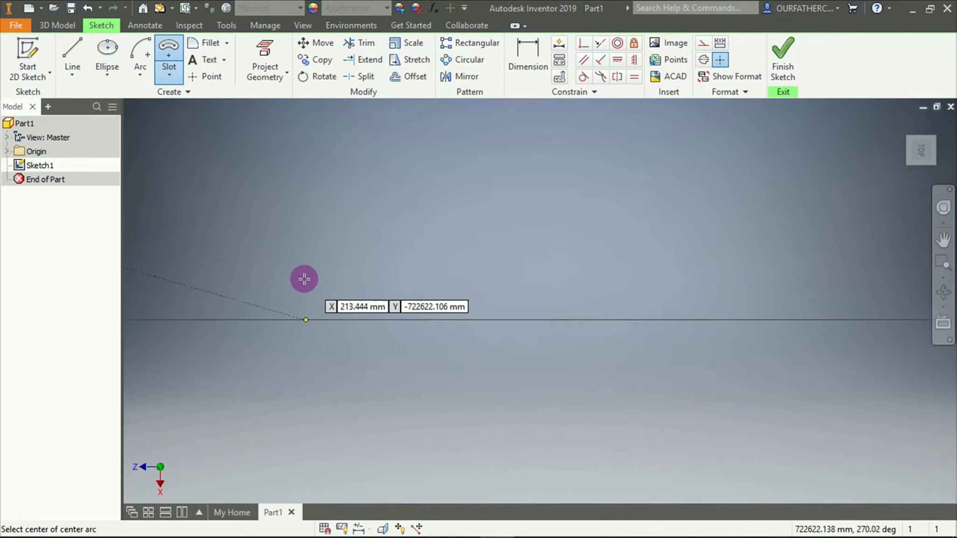
{"action": "scroll", "coordinate": [253, 287], "scroll_direction": "up", "scroll_amount": 5}
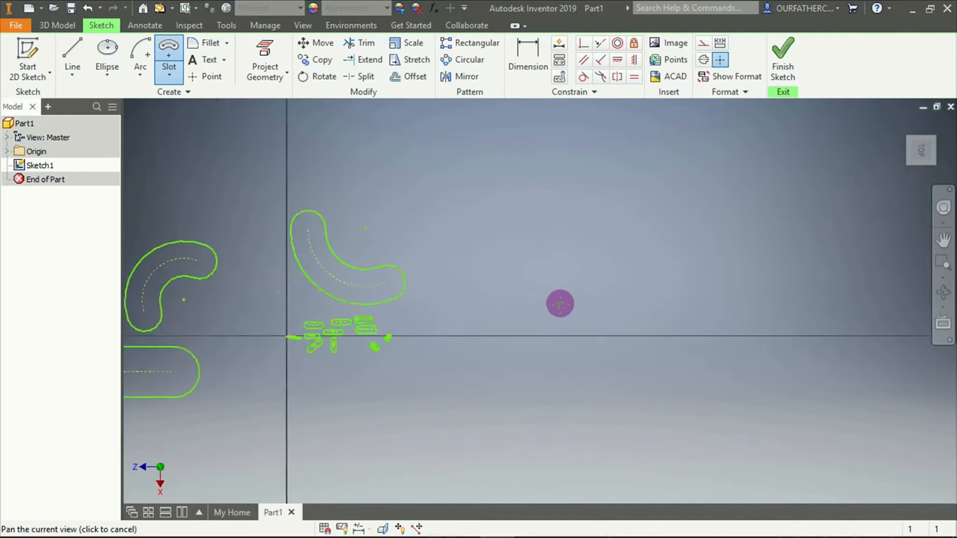
{"action": "scroll", "coordinate": [463, 294], "scroll_direction": "down", "scroll_amount": 3}
{"action": "left_click", "coordinate": [524, 305]}
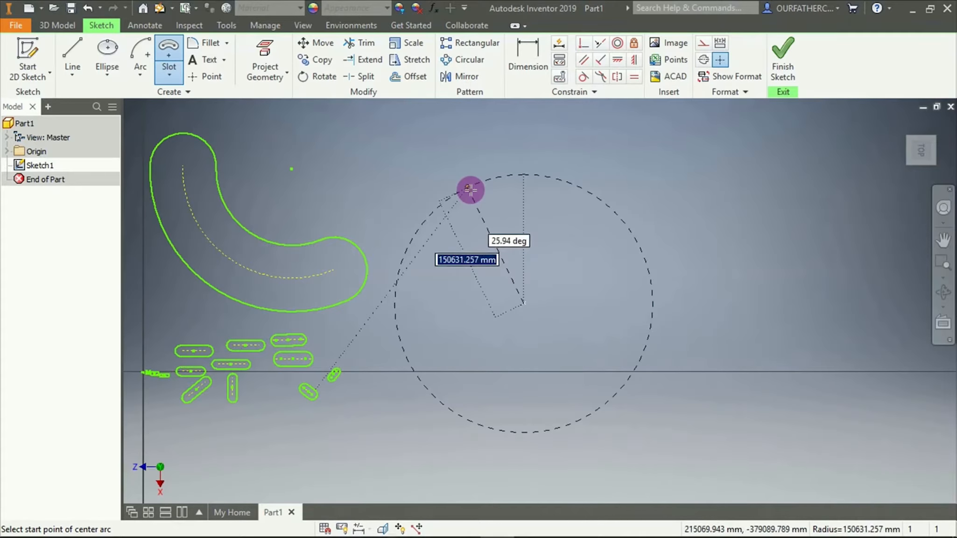
{"action": "left_click", "coordinate": [470, 189]}
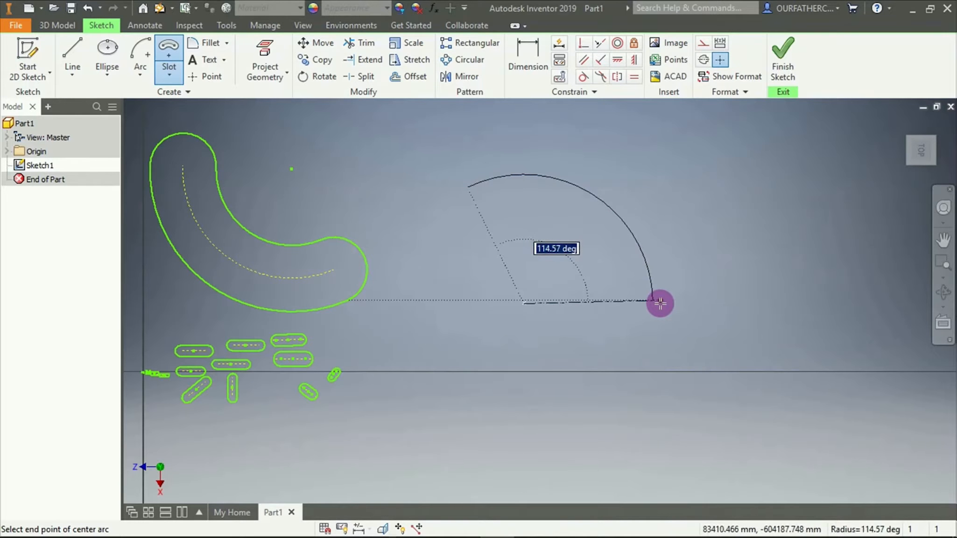
{"action": "left_click", "coordinate": [659, 303]}
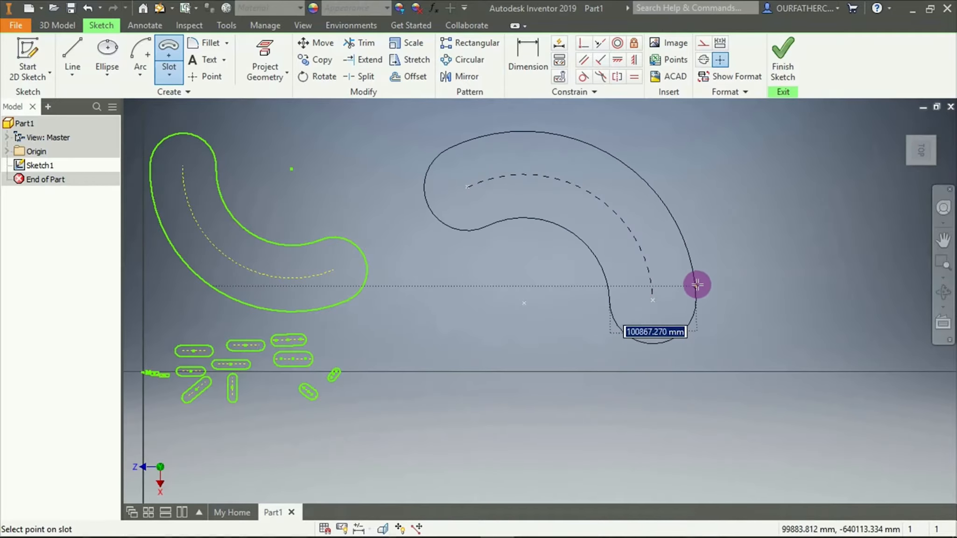
{"action": "left_click", "coordinate": [702, 281]}
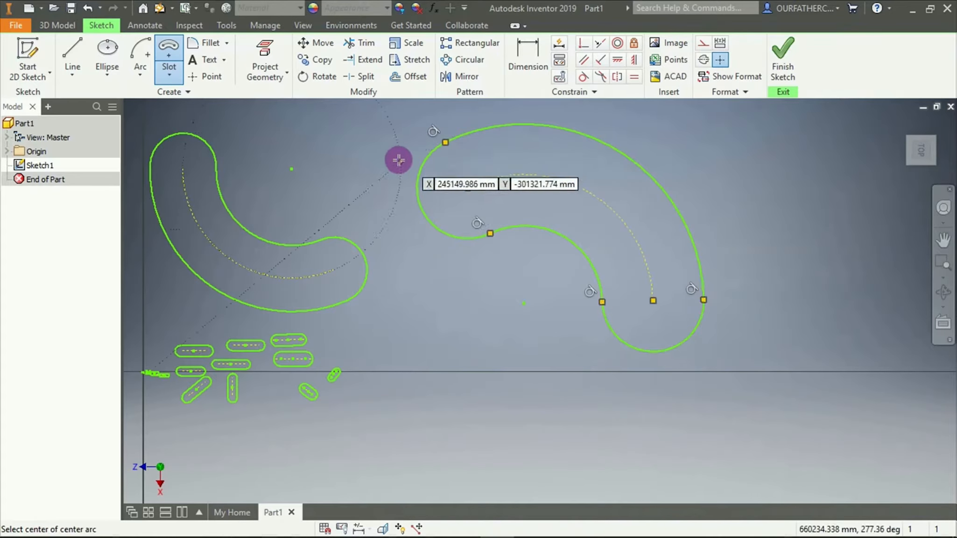
End the slot command and delete all the slots in the sketch
{"action": "scroll", "coordinate": [703, 229], "scroll_direction": "down", "scroll_amount": 3}
{"action": "scroll", "coordinate": [695, 265], "scroll_direction": "up", "scroll_amount": 6}
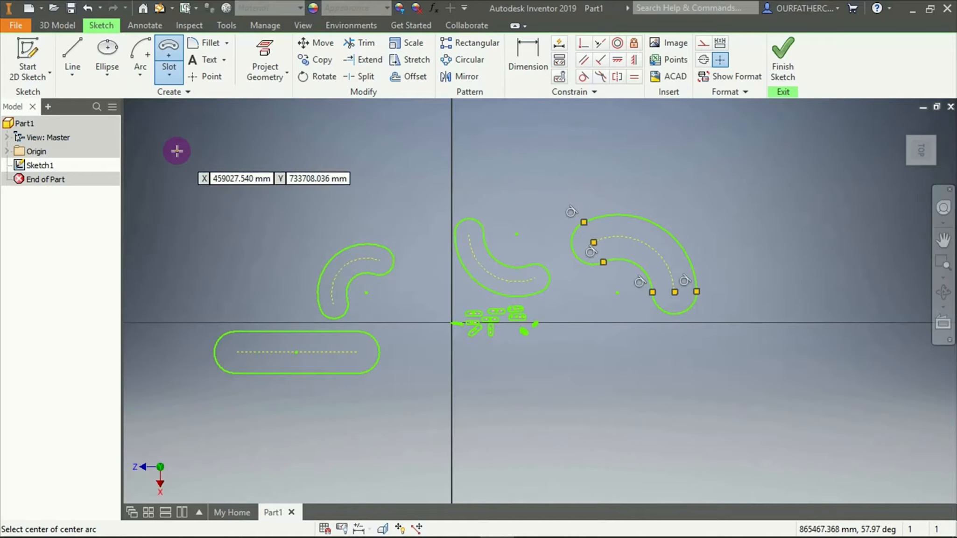
{"action": "right_click", "coordinate": [329, 158]}
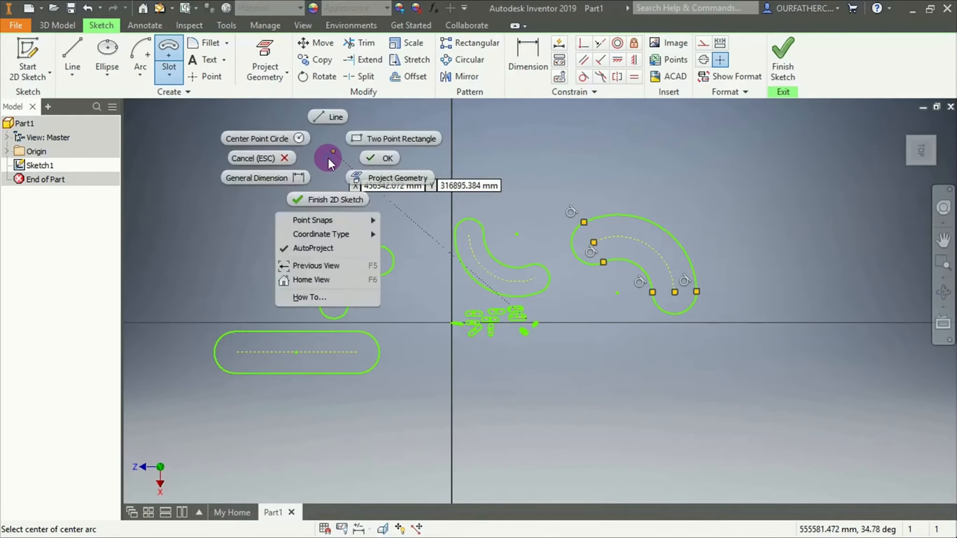
{"action": "left_click", "coordinate": [365, 157]}
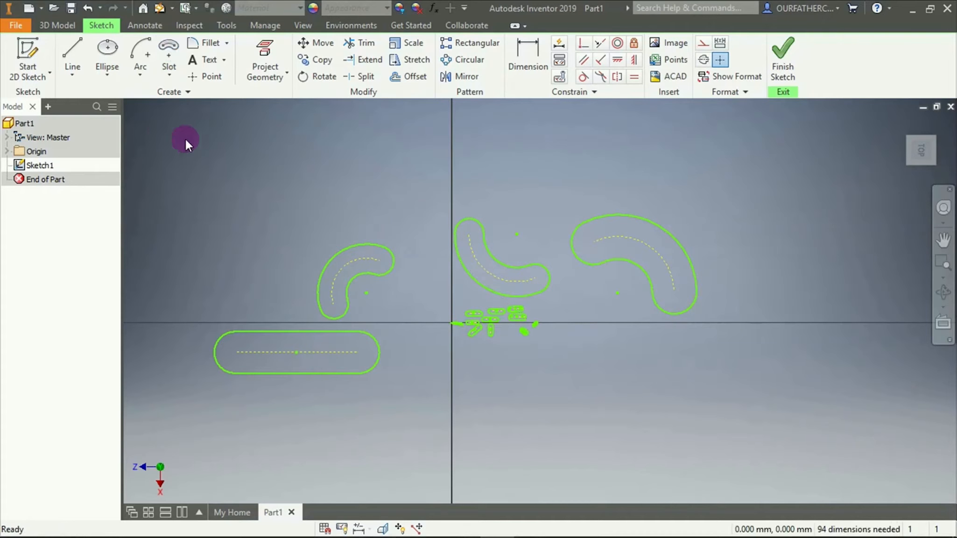
{"action": "mouse_move", "coordinate": [159, 127]}
{"action": "left_mouse_down"}
{"action": "mouse_move", "coordinate": [629, 337]}
{"action": "mouse_move", "coordinate": [779, 440]}
{"action": "left_mouse_up"}
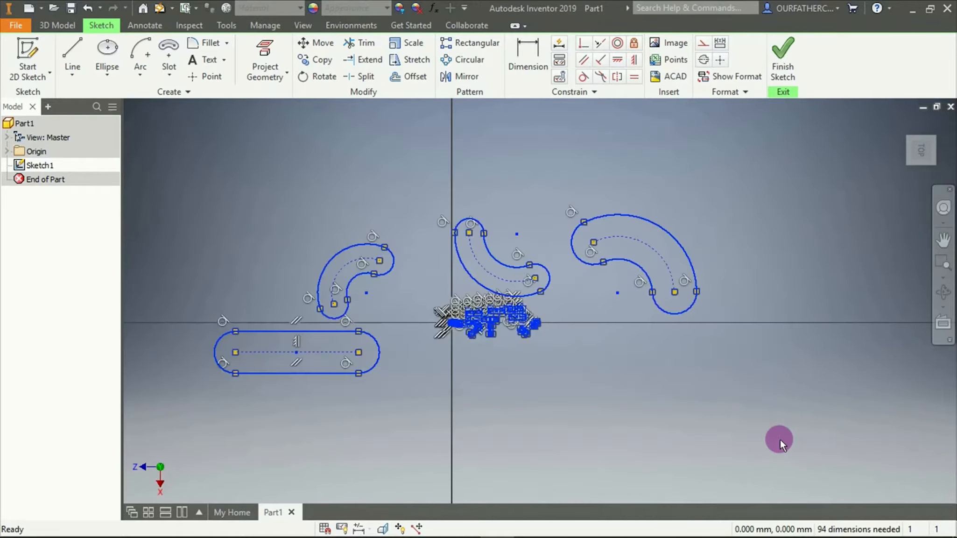
{"action": "key", "text": "Delete"}
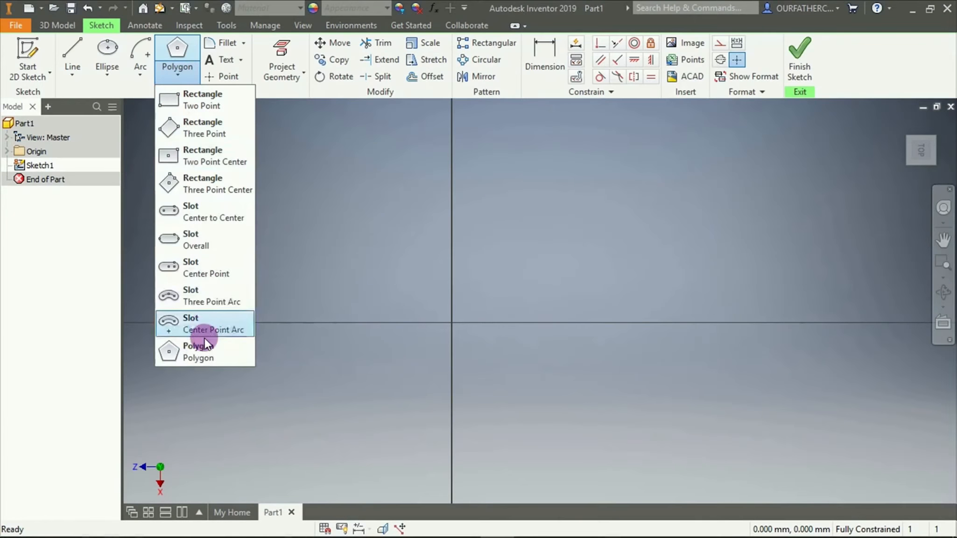
Draw a five-sided inscribed polygon across the sketch axes, with its center above and to the right of the origin
{"action": "left_click", "coordinate": [204, 352]}
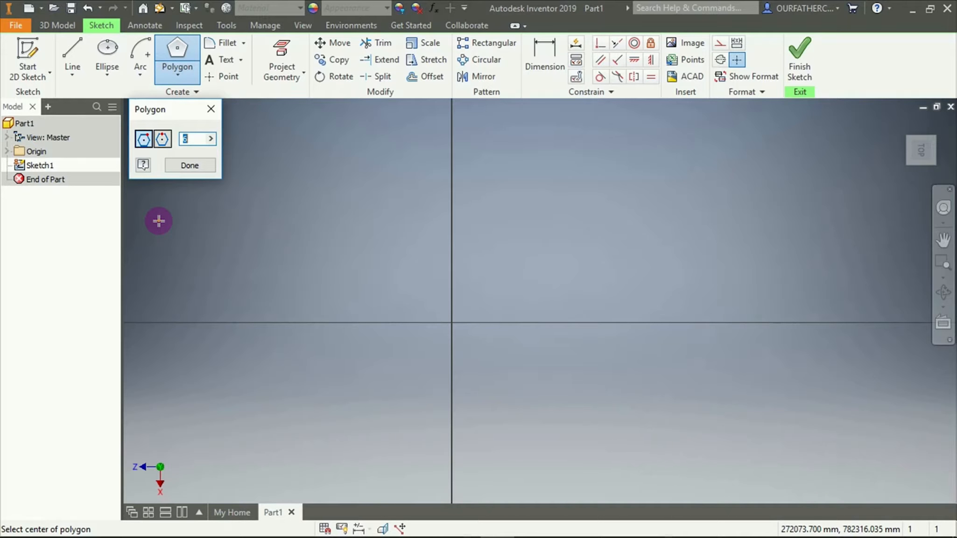
{"action": "left_click", "coordinate": [142, 139]}
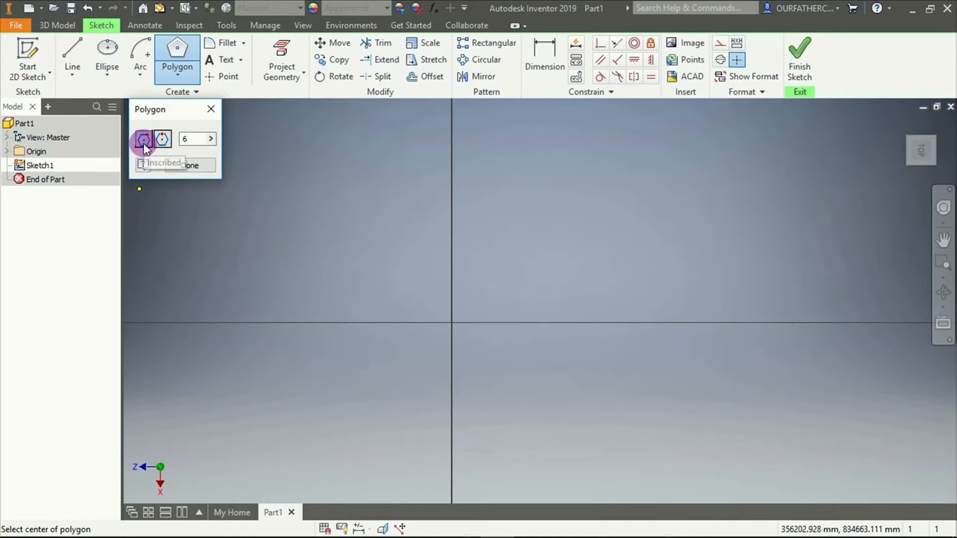
{"action": "left_click", "coordinate": [194, 140]}
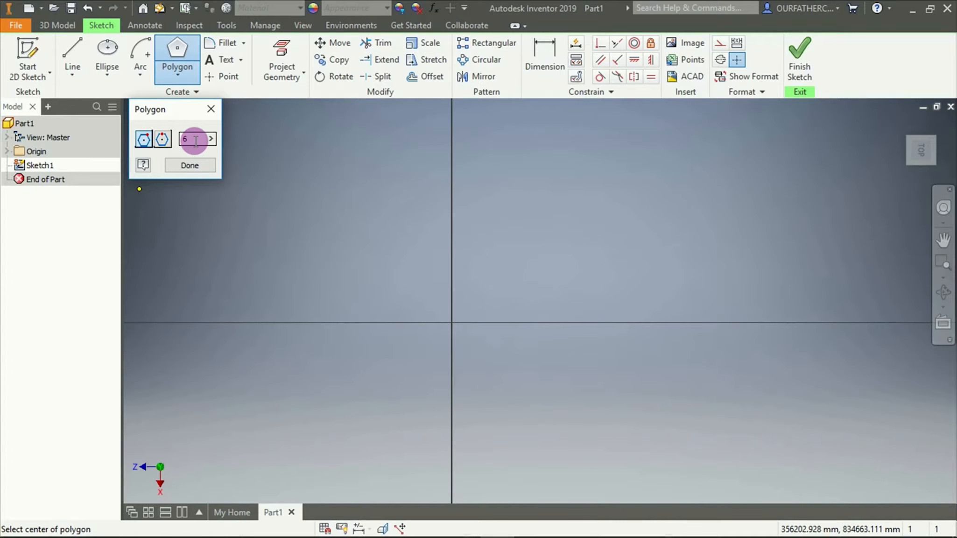
{"action": "left_click_drag", "start_coordinate": [195, 141], "coordinate": [179, 144]}
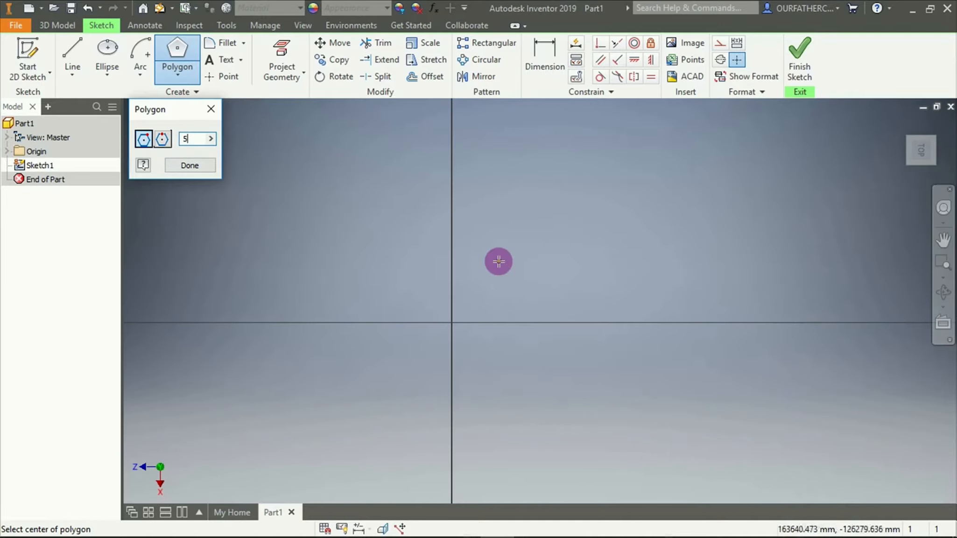
{"action": "left_click", "coordinate": [531, 280]}
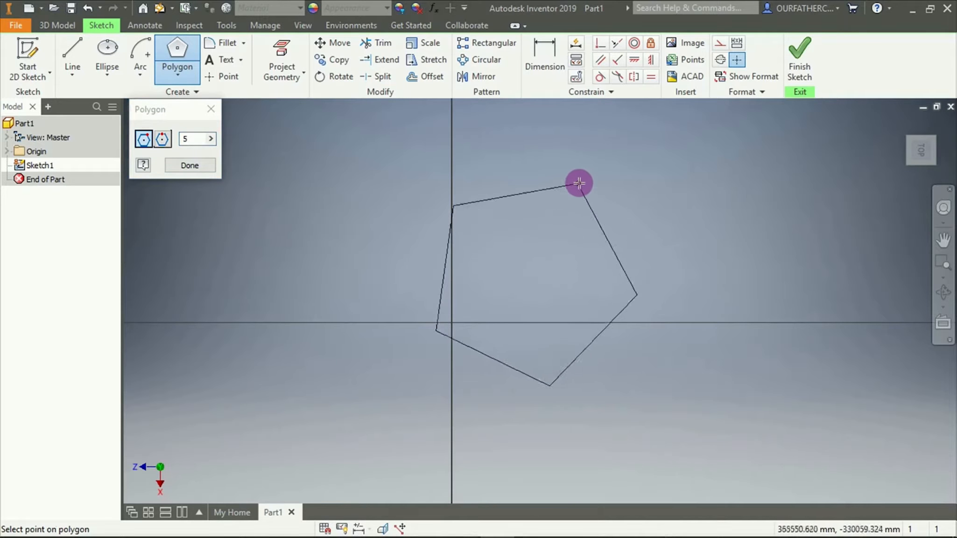
{"action": "left_click", "coordinate": [583, 181]}
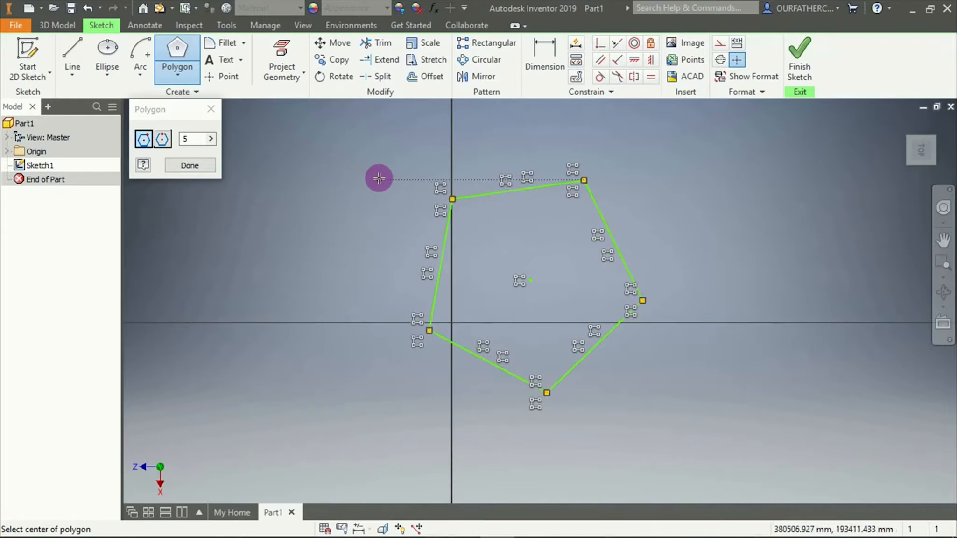
Draw a smaller six-sided inscribed polygon below the horizontal axis, well to the left of the pentagon
{"action": "left_click", "coordinate": [209, 140]}
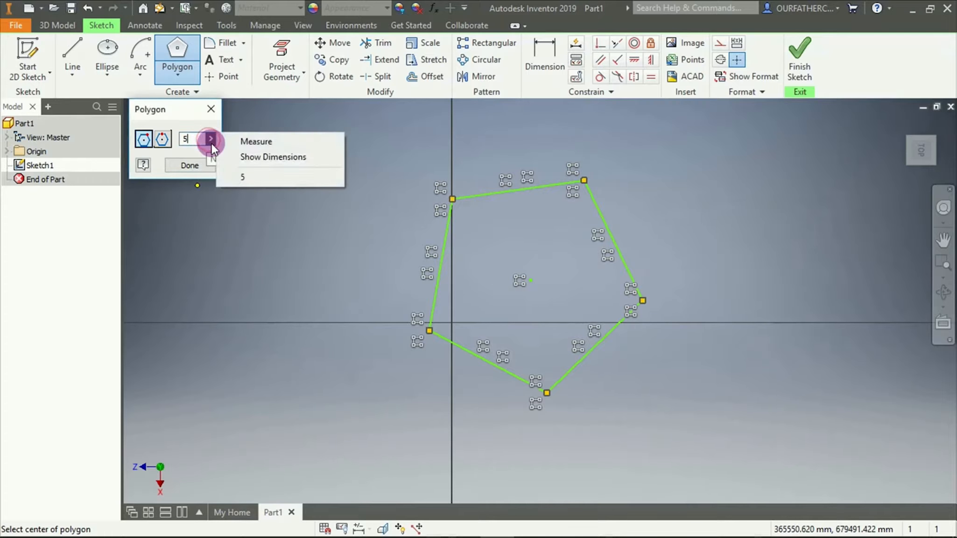
{"action": "left_click", "coordinate": [194, 141]}
{"action": "type", "text": "6"}
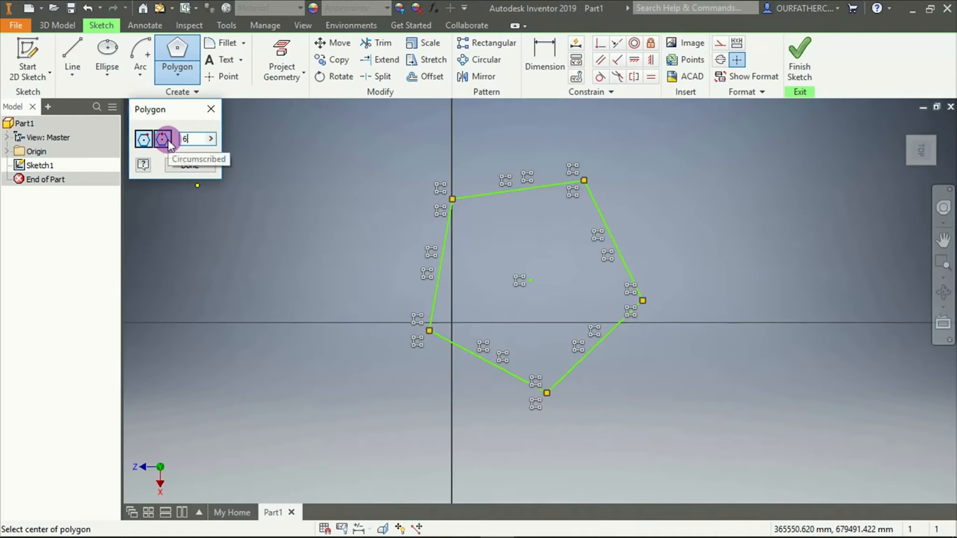
{"action": "left_click", "coordinate": [215, 385]}
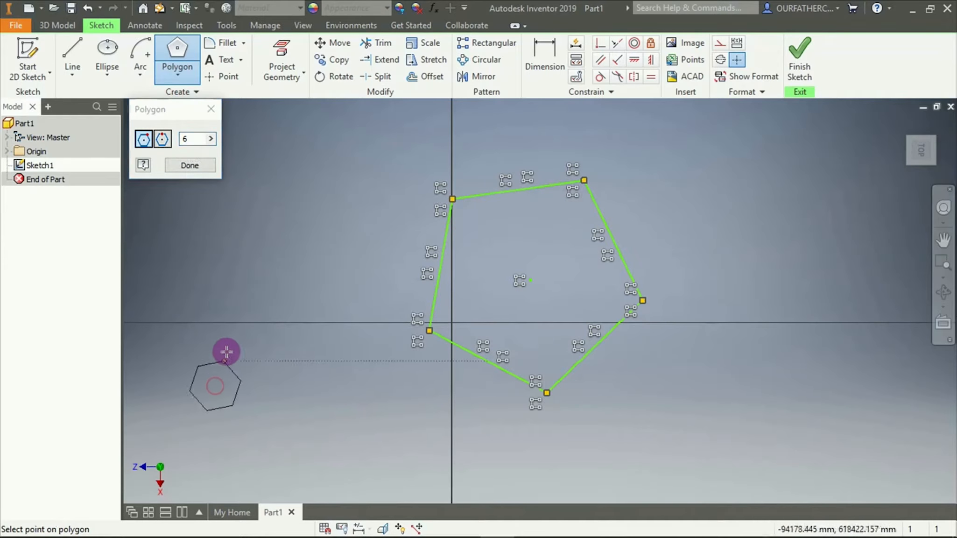
{"action": "left_click", "coordinate": [251, 342]}
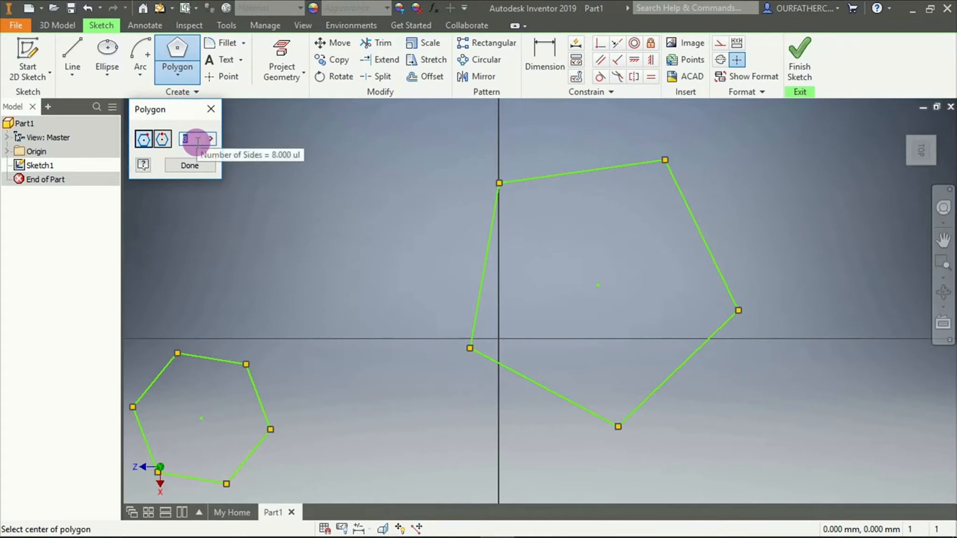
Draw an eight-sided inscribed polygon above the horizontal axis, between the hexagon and the pentagon, and finish the command
{"action": "type", "text": "8"}
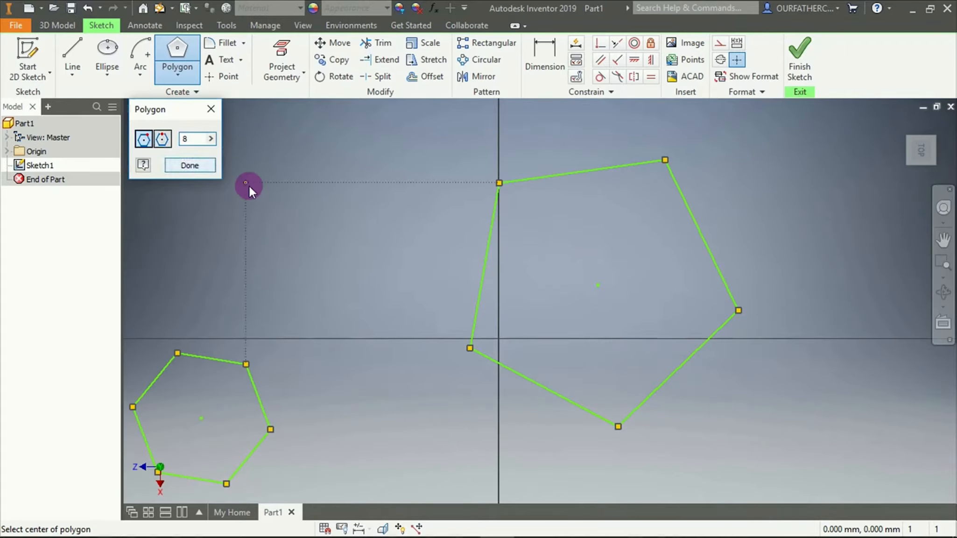
{"action": "left_click", "coordinate": [332, 253]}
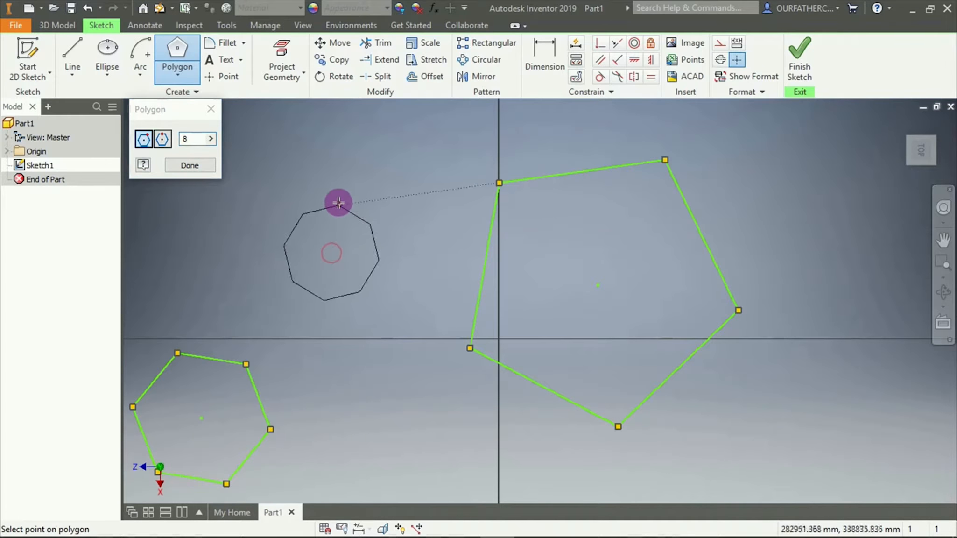
{"action": "left_click", "coordinate": [339, 171]}
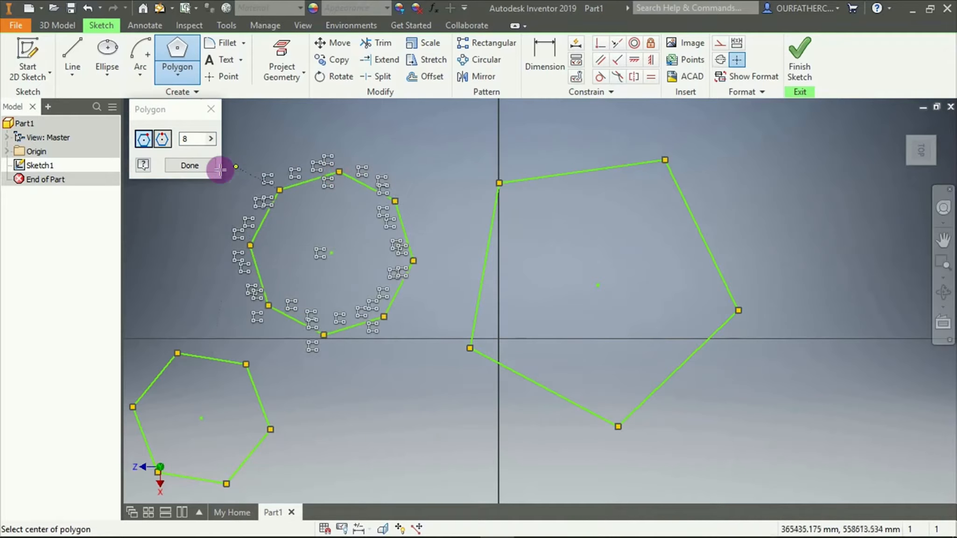
{"action": "left_click", "coordinate": [200, 165]}
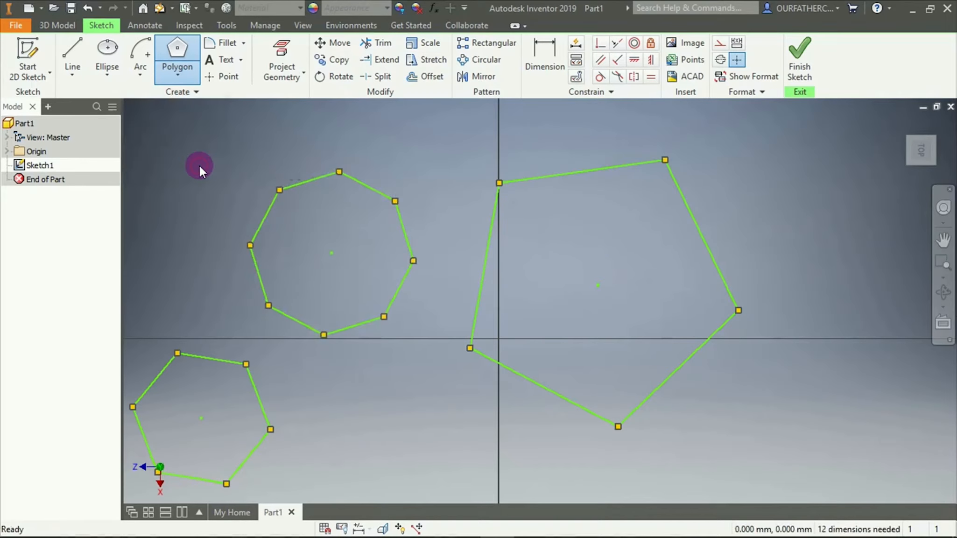
Draw a larger eight-sided circumscribed polygon to the right of the pentagon, then end the command
{"action": "left_click", "coordinate": [187, 55]}
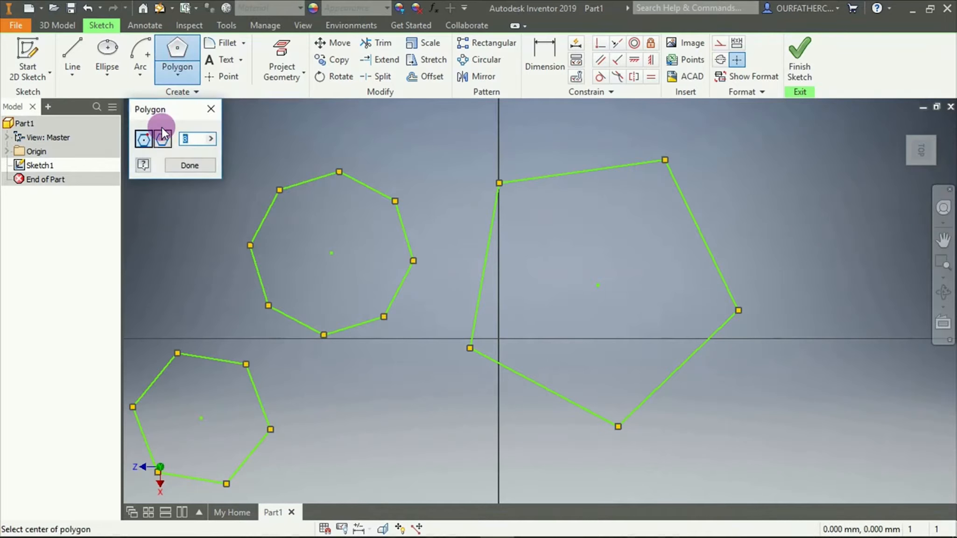
{"action": "left_click", "coordinate": [161, 139]}
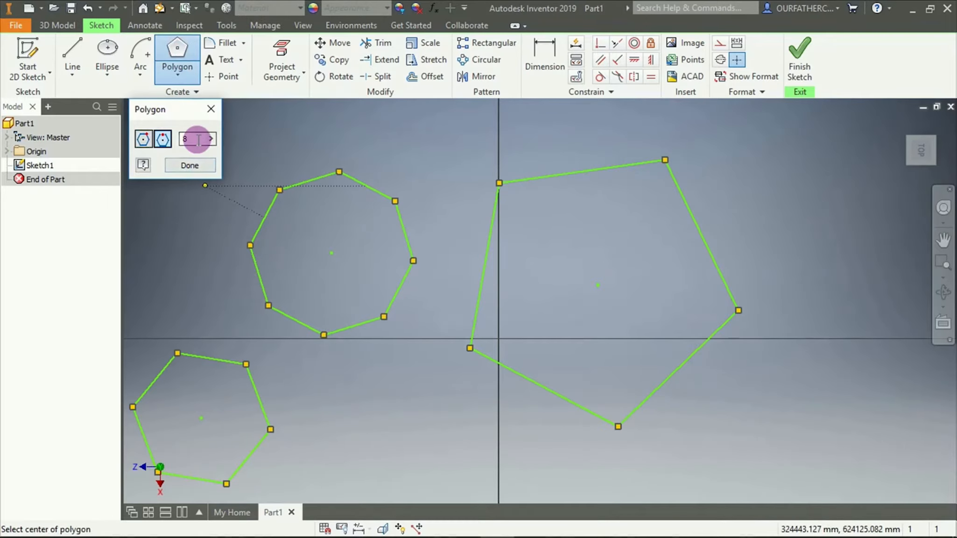
{"action": "scroll", "coordinate": [261, 172], "scroll_direction": "up", "scroll_amount": 5}
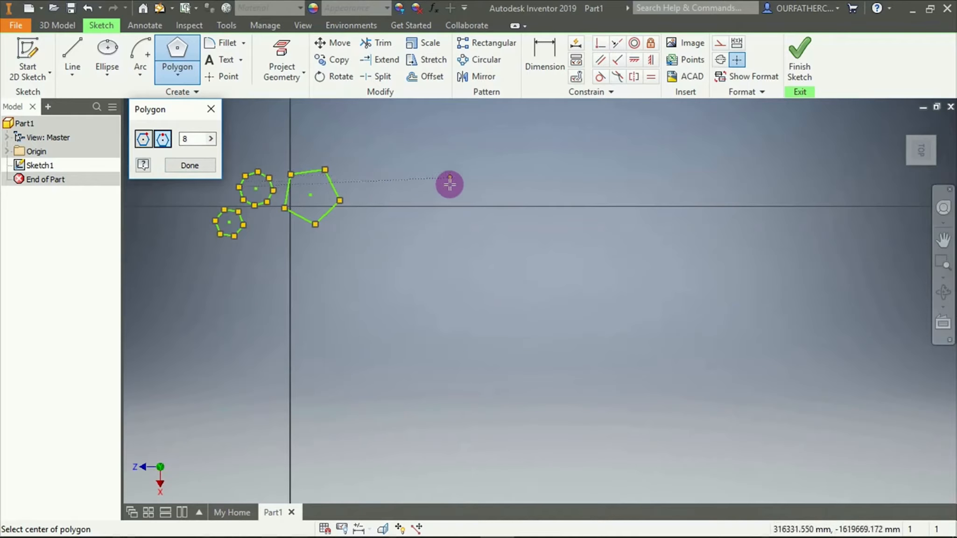
{"action": "left_click", "coordinate": [436, 261]}
{"action": "left_click", "coordinate": [451, 188]}
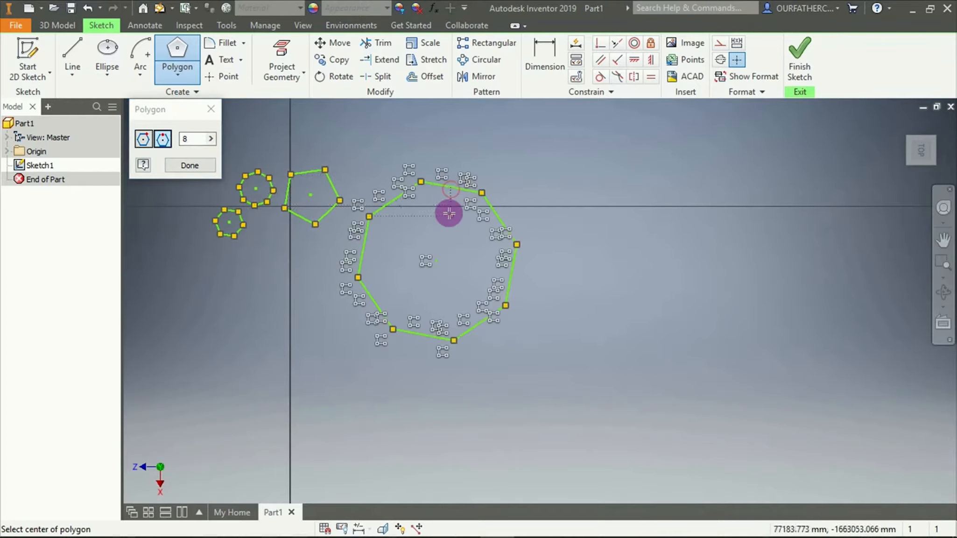
{"action": "key", "text": "Escape"}
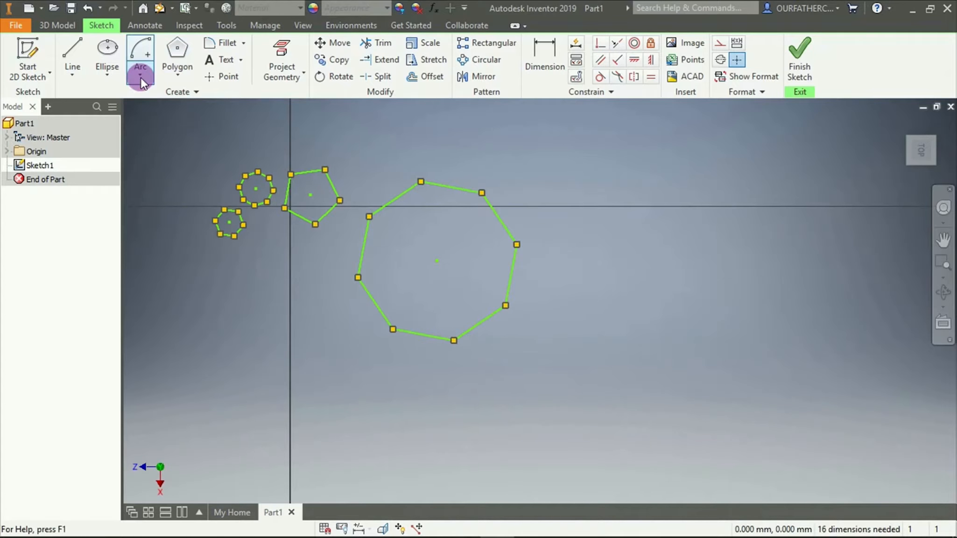
Draw a center point circle to the right of the large octagon, with a diameter of about 1,937,800 mm
{"action": "left_click", "coordinate": [108, 74]}
{"action": "left_click", "coordinate": [117, 101]}
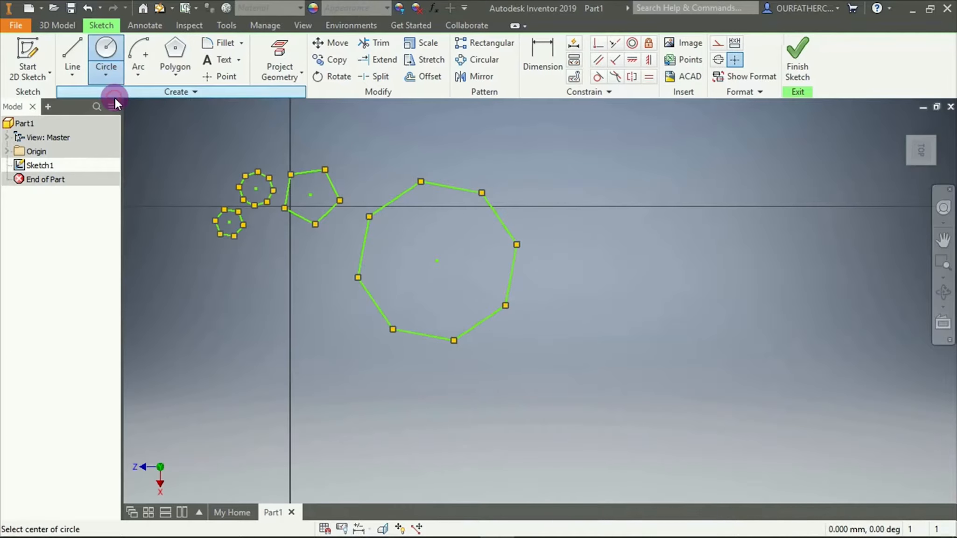
{"action": "left_click", "coordinate": [629, 247]}
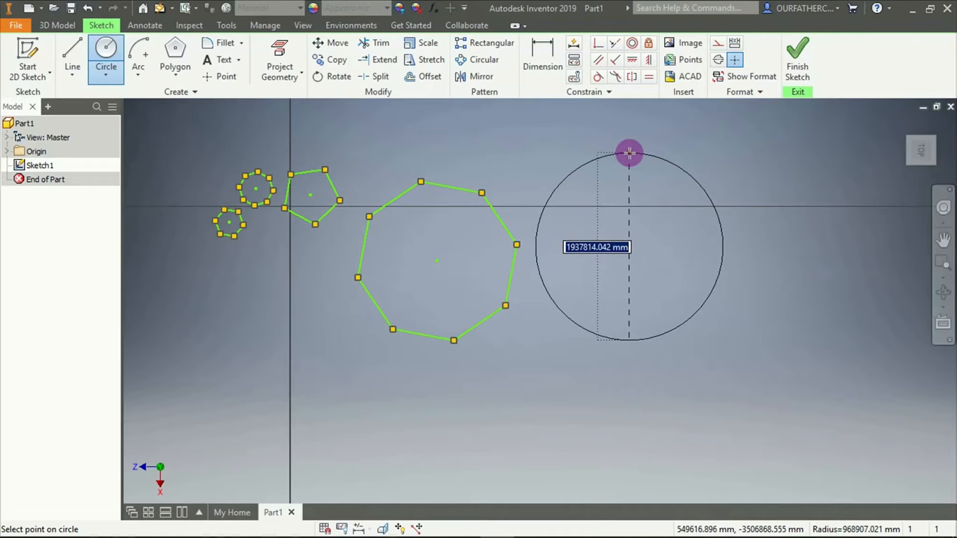
{"action": "right_click", "coordinate": [629, 153]}
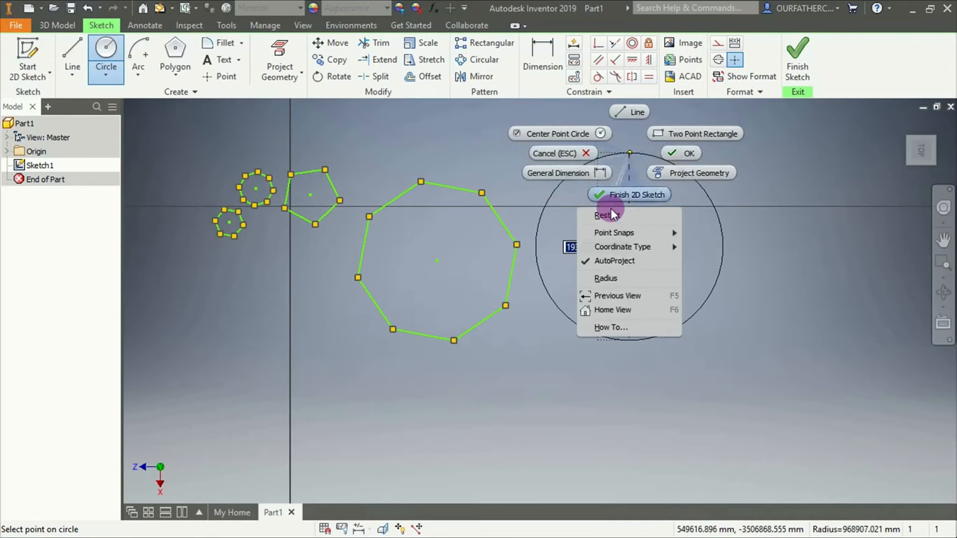
{"action": "left_click", "coordinate": [639, 153]}
{"action": "left_click", "coordinate": [634, 153]}
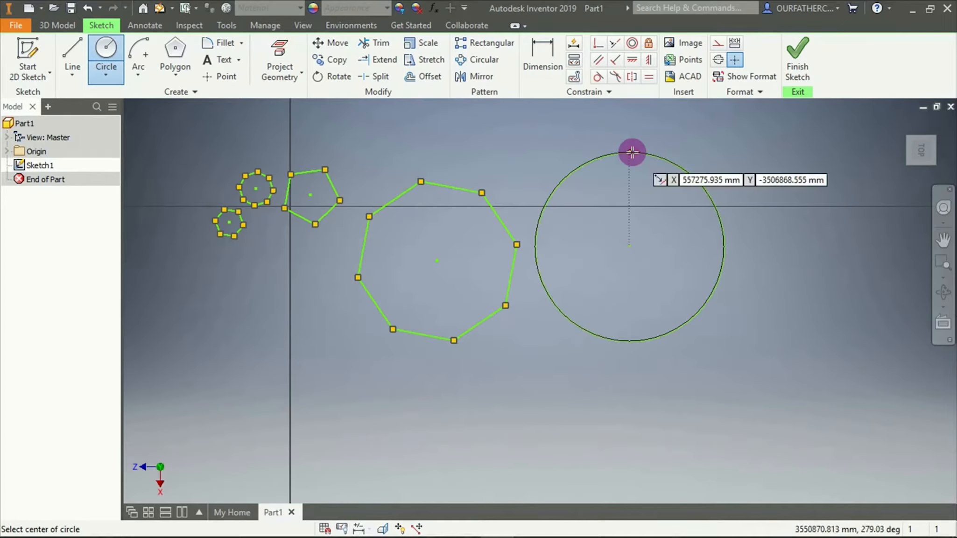
End the circle command and convert the circle to construction geometry
{"action": "key", "text": "Escape"}
{"action": "right_click", "coordinate": [643, 155]}
{"action": "left_click", "coordinate": [684, 153]}
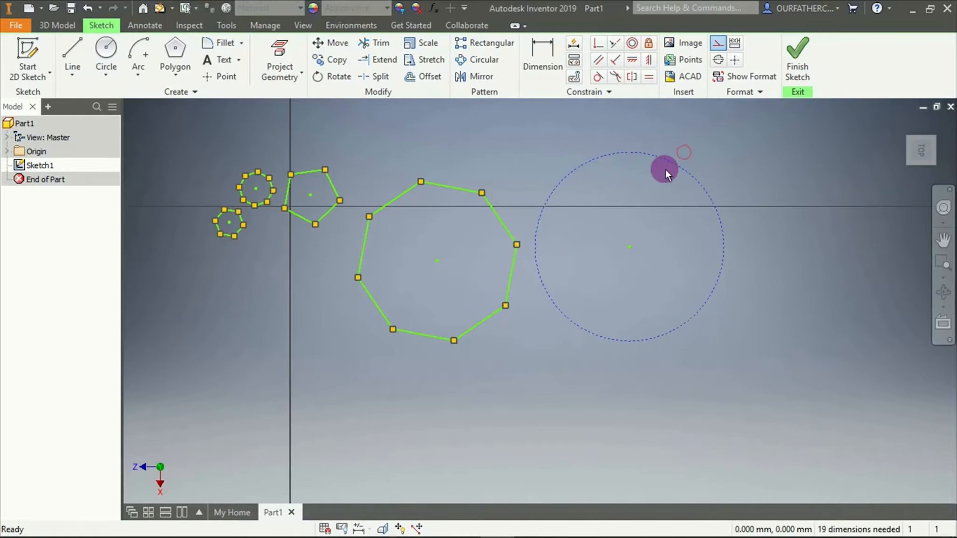
Draw a six-sided inscribed polygon centered on the construction circle, with one vertex at the circle's topmost point
{"action": "left_click", "coordinate": [176, 51]}
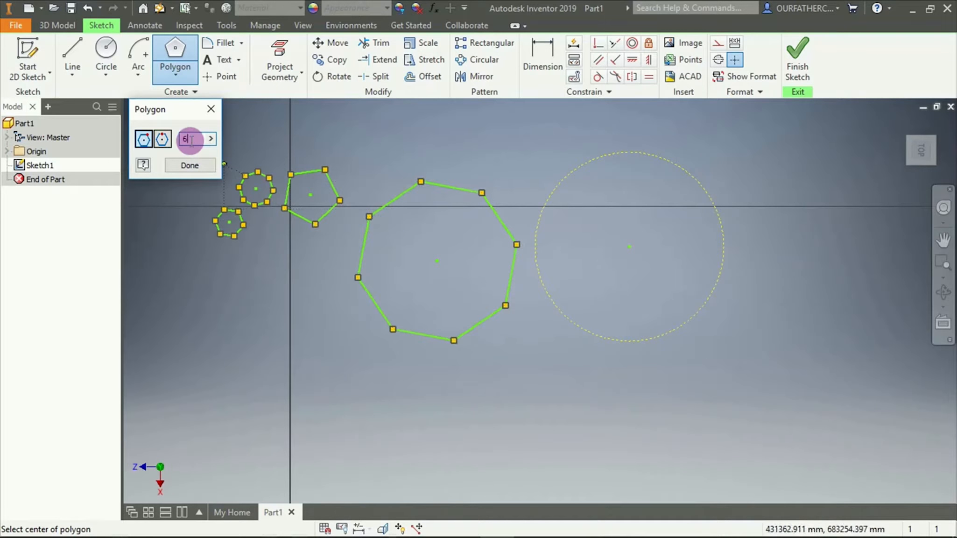
{"action": "left_click", "coordinate": [146, 140]}
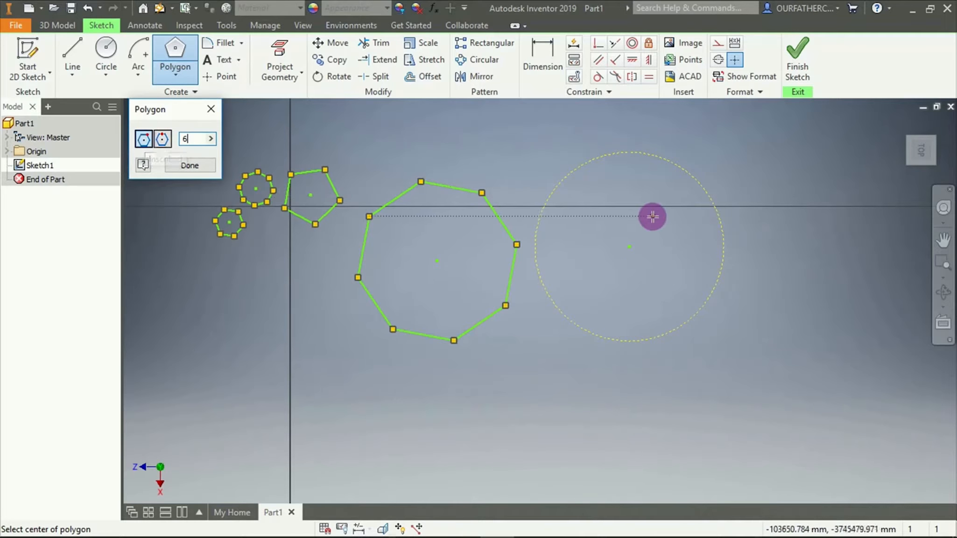
{"action": "left_click", "coordinate": [629, 245]}
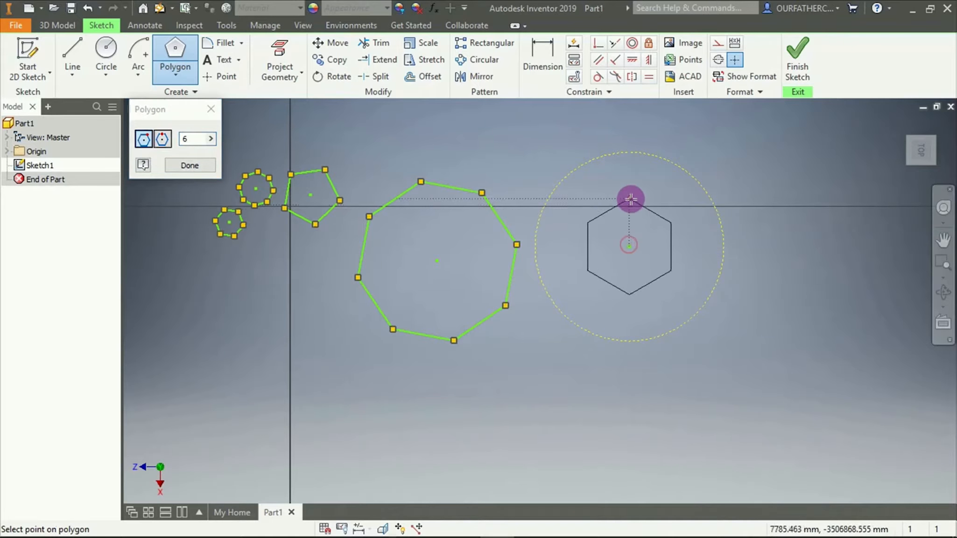
{"action": "left_click", "coordinate": [631, 151]}
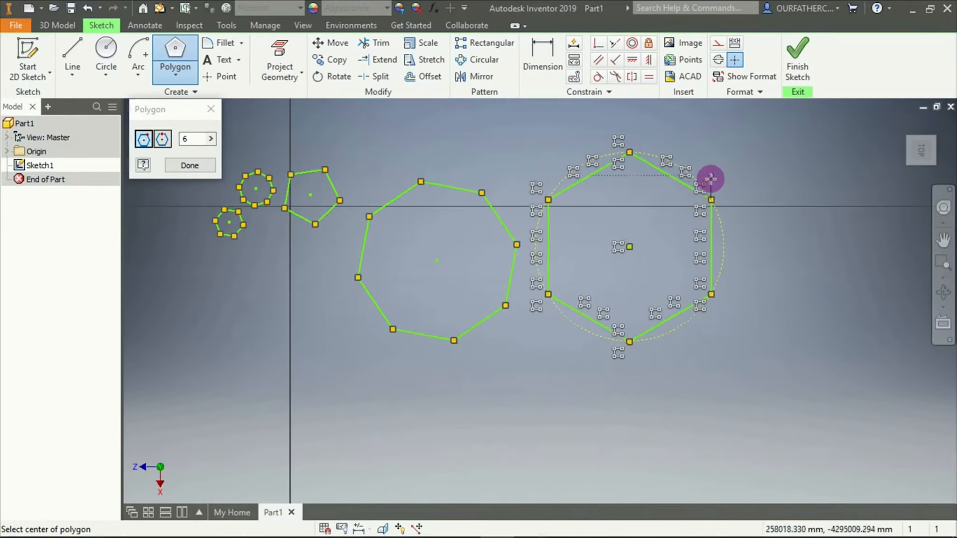
Draw a six-sided circumscribed polygon on the same center, with one side touching the construction circle's topmost point
{"action": "left_click", "coordinate": [161, 139]}
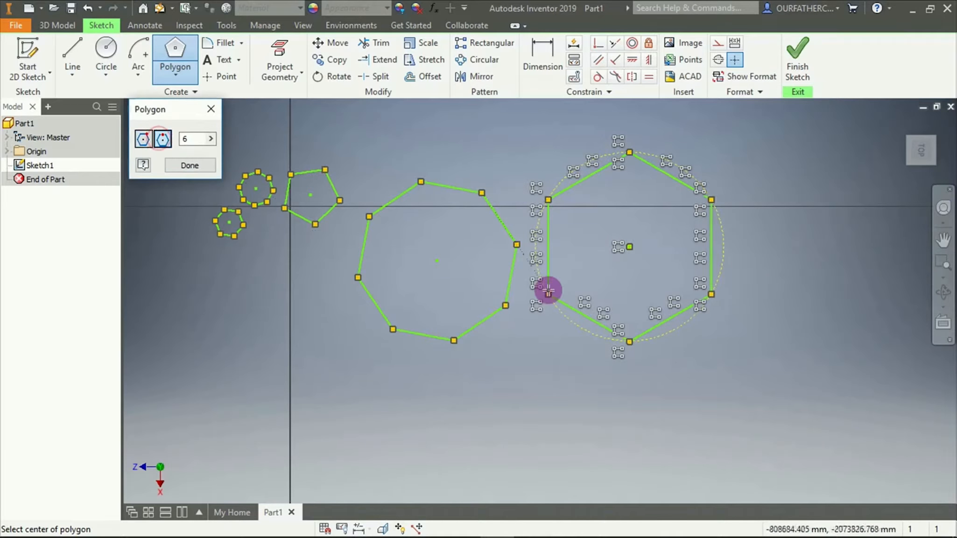
{"action": "left_click", "coordinate": [629, 244]}
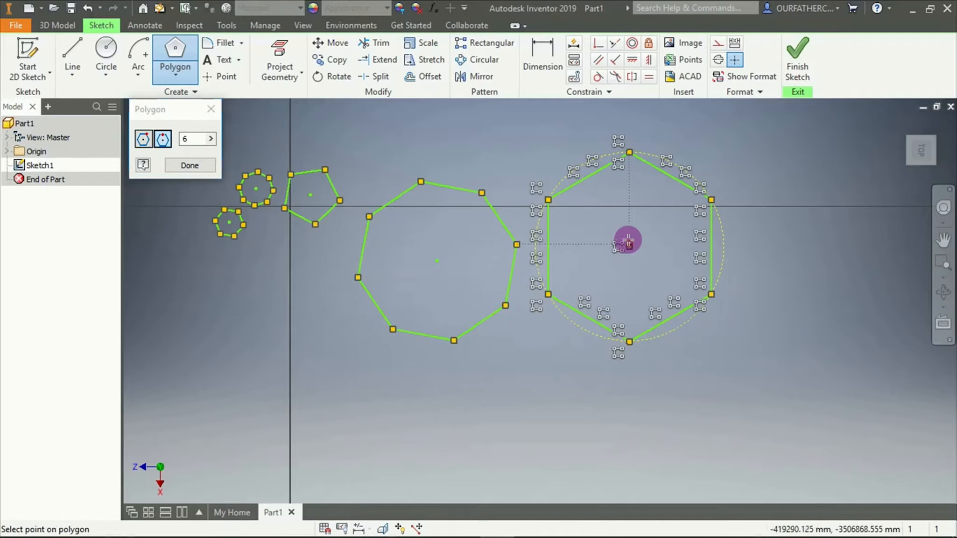
{"action": "left_click", "coordinate": [627, 152]}
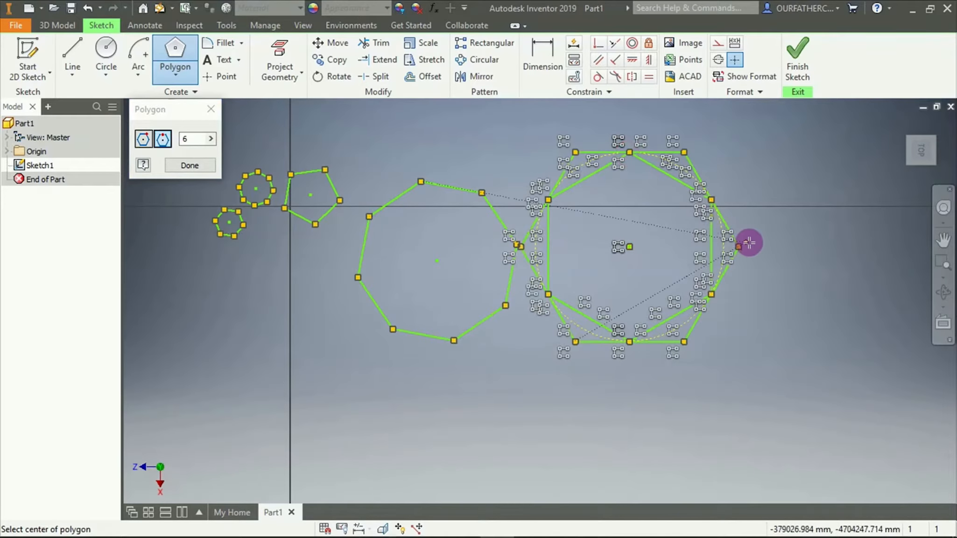
{"action": "key", "text": "Escape"}
Compare both hexagons with the construction circle and delete all the geometry in the sketch
{"action": "scroll", "coordinate": [651, 164], "scroll_direction": "up", "scroll_amount": 4}
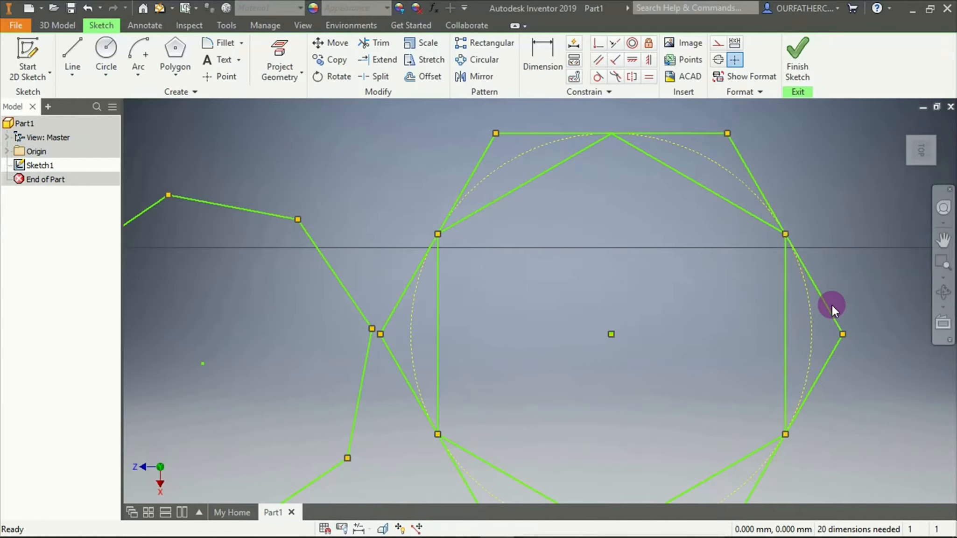
{"action": "scroll", "coordinate": [832, 305], "scroll_direction": "up", "scroll_amount": 2}
{"action": "scroll", "coordinate": [832, 305], "scroll_direction": "down", "scroll_amount": 6}
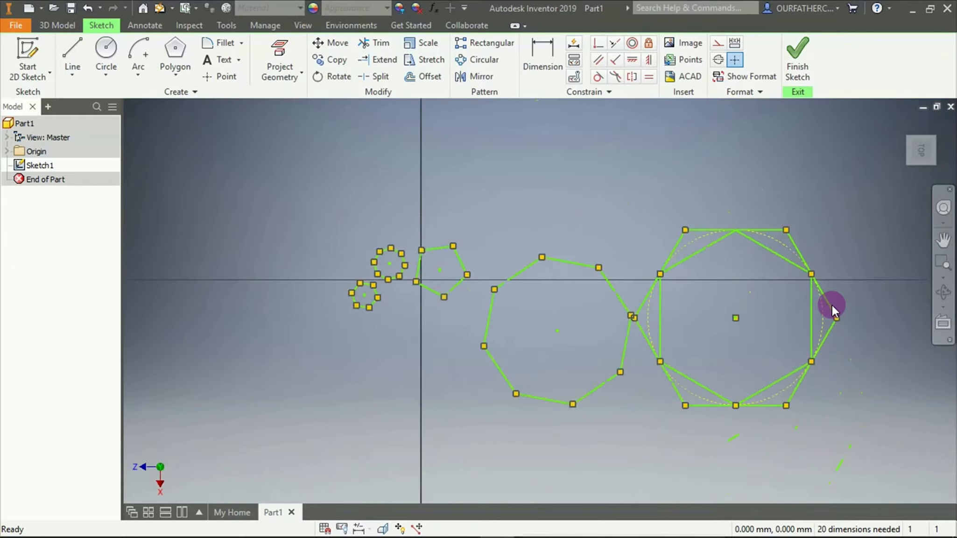
{"action": "left_click_drag", "start_coordinate": [583, 215], "coordinate": [862, 402]}
{"action": "key", "text": "Delete"}
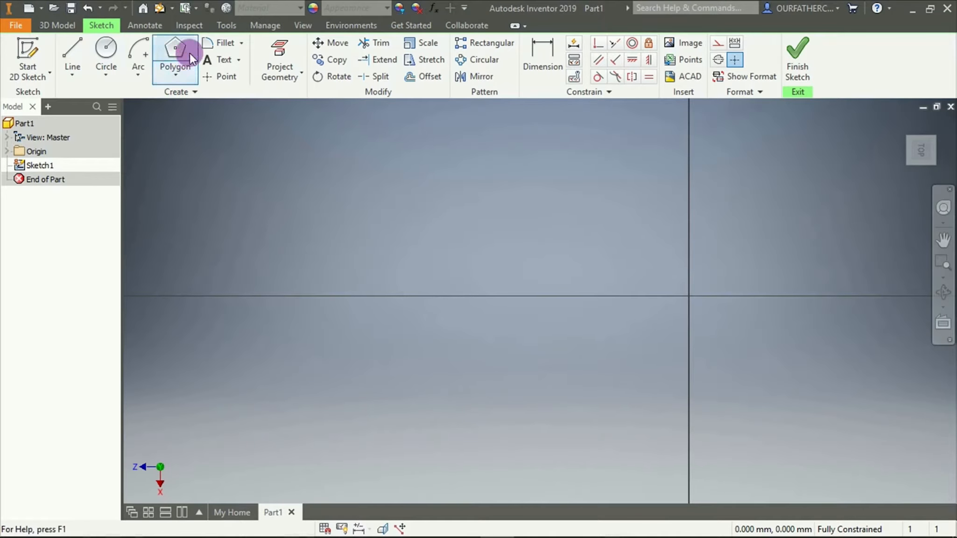
Draw an L-shaped pair of lines above the horizontal axis: a vertical line down to a corner and a horizontal line to the right
{"action": "left_click", "coordinate": [75, 53]}
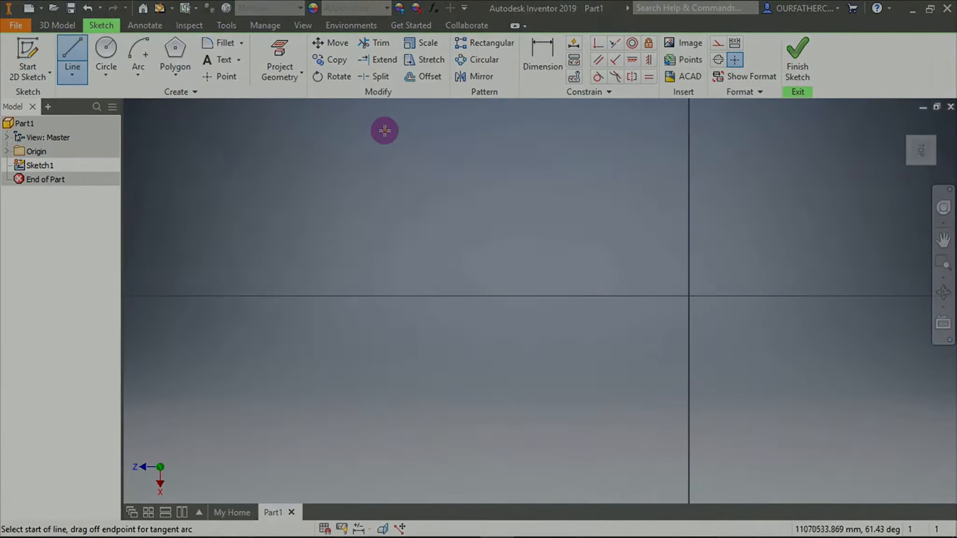
{"action": "left_click", "coordinate": [385, 132]}
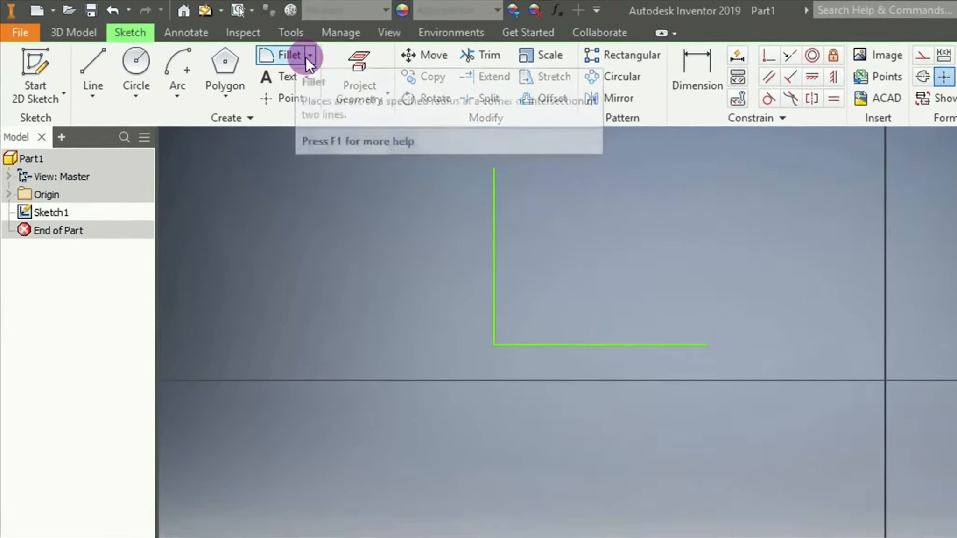
Fillet the corner between the vertical and horizontal lines with a 6 mm radius
{"action": "left_click", "coordinate": [242, 43]}
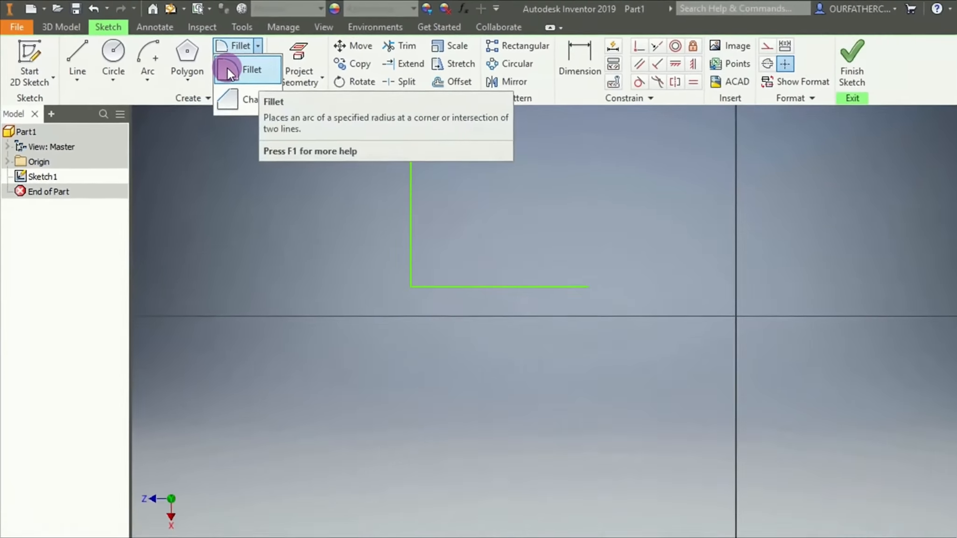
{"action": "left_click", "coordinate": [484, 146]}
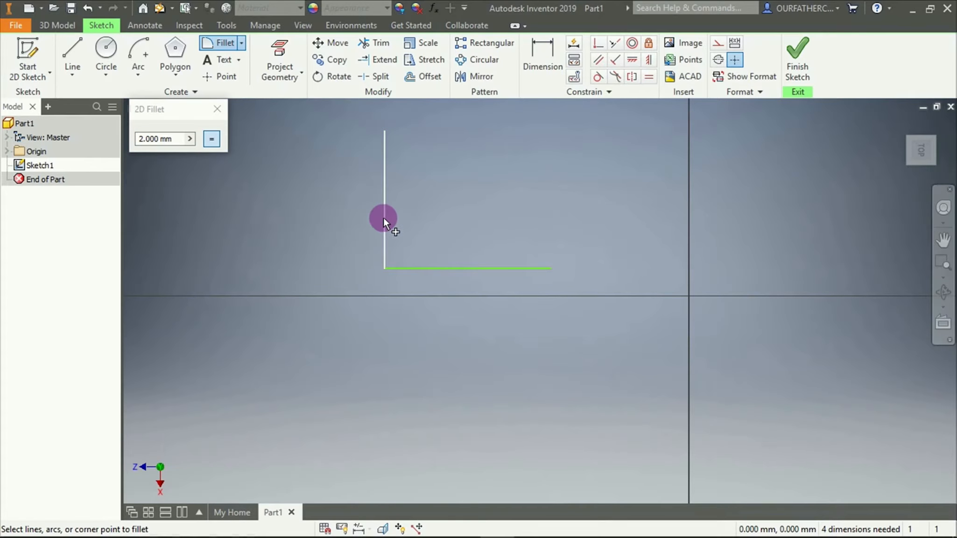
{"action": "left_click", "coordinate": [172, 141]}
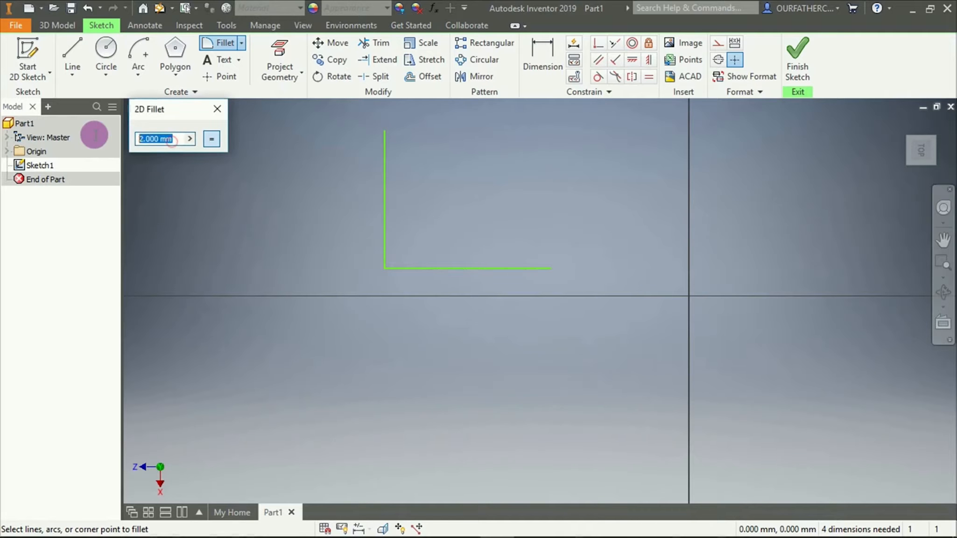
{"action": "type", "text": "6"}
{"action": "left_click", "coordinate": [385, 212]}
{"action": "left_click", "coordinate": [411, 267]}
{"action": "left_click", "coordinate": [412, 270]}
Examine the filleted corner and its radius dimension up close
{"action": "scroll", "coordinate": [378, 258], "scroll_direction": "down", "scroll_amount": 10}
{"action": "scroll", "coordinate": [592, 454], "scroll_direction": "up", "scroll_amount": 5}
{"action": "scroll", "coordinate": [607, 461], "scroll_direction": "down", "scroll_amount": 7}
{"action": "scroll", "coordinate": [345, 443], "scroll_direction": "up", "scroll_amount": 4}
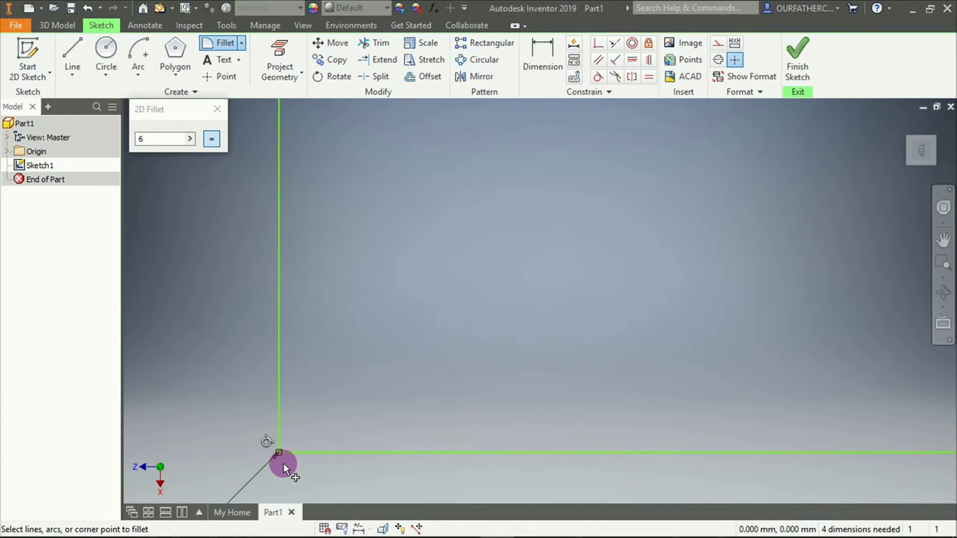
{"action": "scroll", "coordinate": [284, 462], "scroll_direction": "down", "scroll_amount": 8}
{"action": "scroll", "coordinate": [282, 395], "scroll_direction": "down", "scroll_amount": 5}
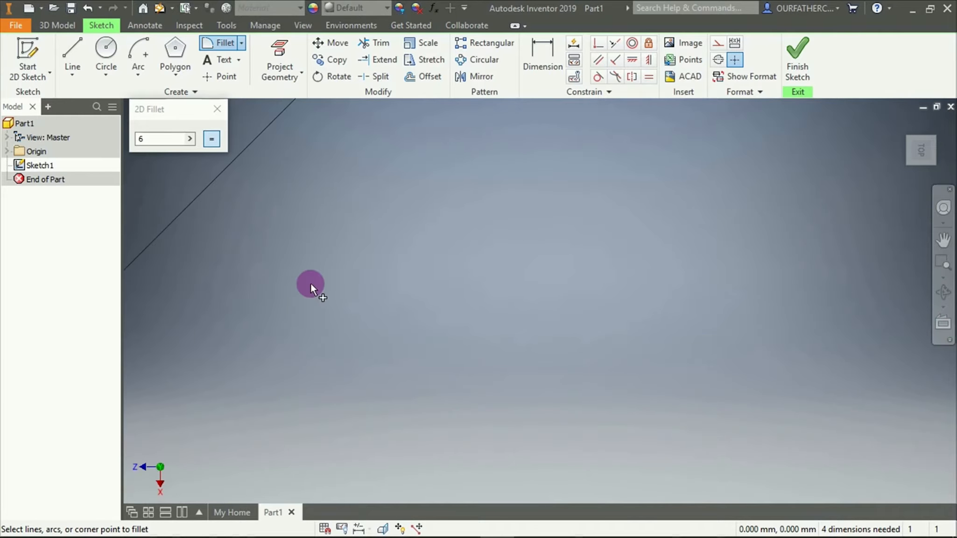
{"action": "scroll", "coordinate": [316, 193], "scroll_direction": "up", "scroll_amount": 4}
{"action": "scroll", "coordinate": [318, 140], "scroll_direction": "down", "scroll_amount": 5}
{"action": "left_click", "coordinate": [364, 164]}
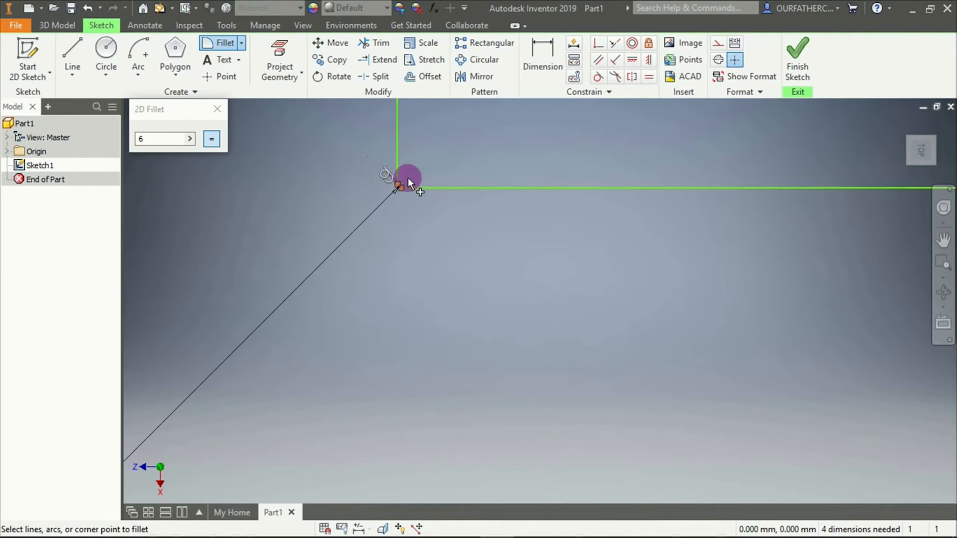
{"action": "scroll", "coordinate": [304, 257], "scroll_direction": "down", "scroll_amount": 6}
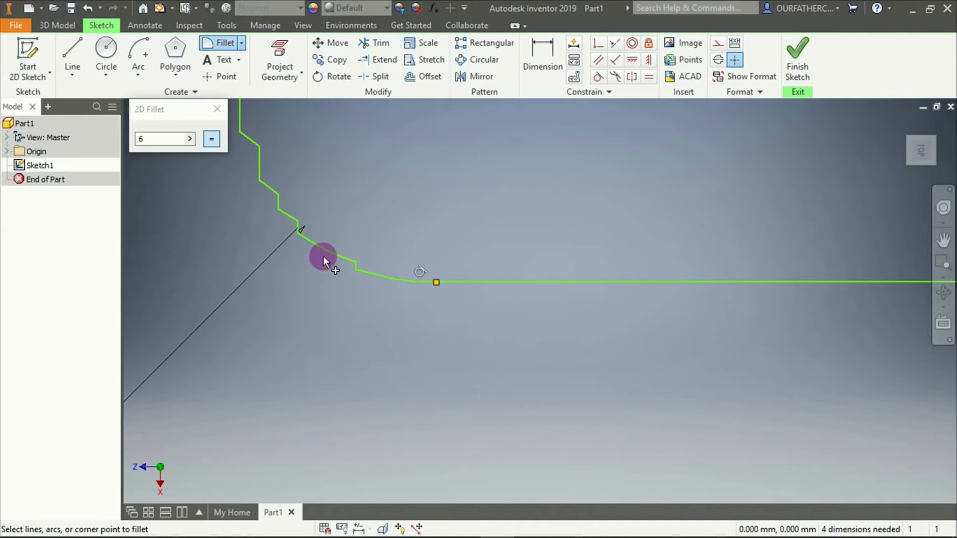
{"action": "scroll", "coordinate": [323, 256], "scroll_direction": "up", "scroll_amount": 5}
{"action": "scroll", "coordinate": [323, 256], "scroll_direction": "up", "scroll_amount": 3}
Replace the 6 mm fillet at the corner between the vertical and horizontal lines with a 600 mm radius fillet
{"action": "key", "text": "Escape"}
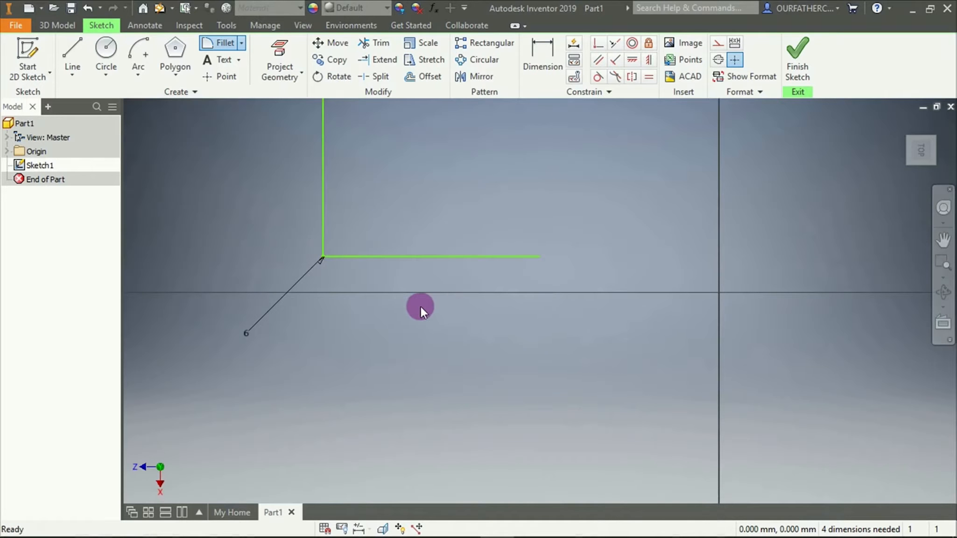
{"action": "left_click", "coordinate": [218, 44]}
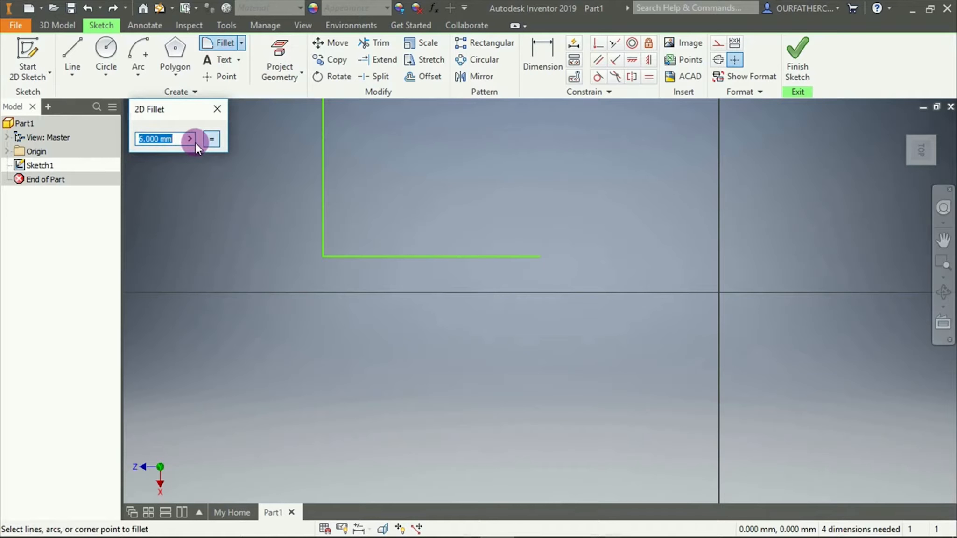
{"action": "type", "text": "600"}
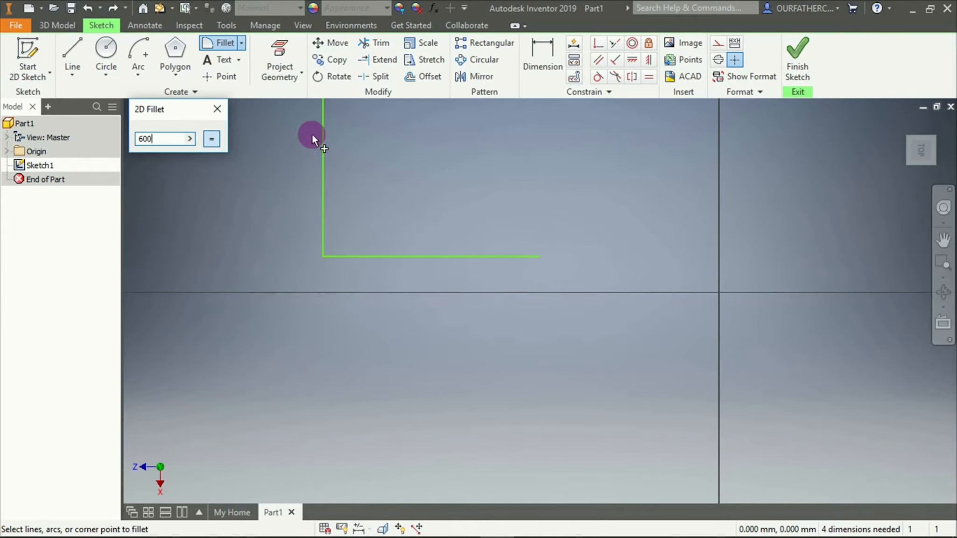
{"action": "left_click", "coordinate": [323, 144]}
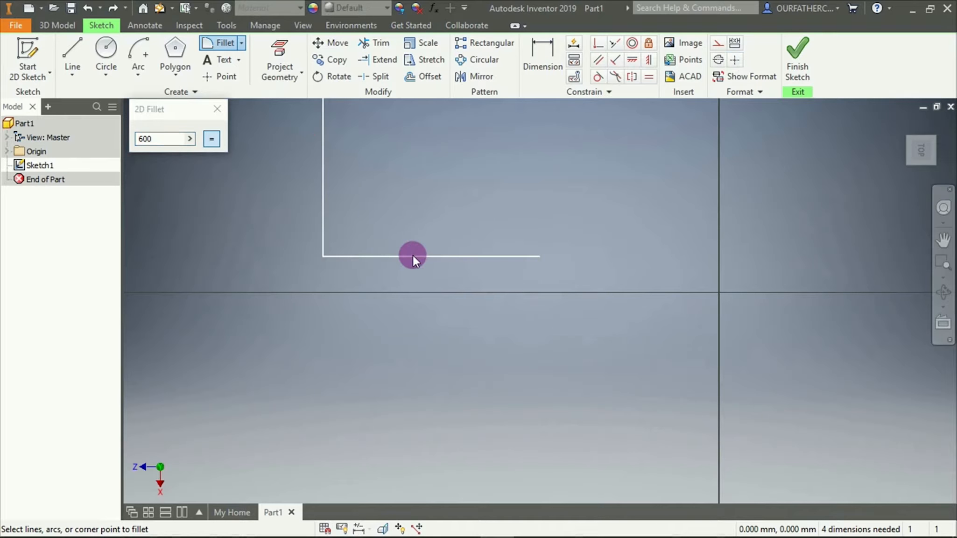
{"action": "scroll", "coordinate": [330, 263], "scroll_direction": "down", "scroll_amount": 5}
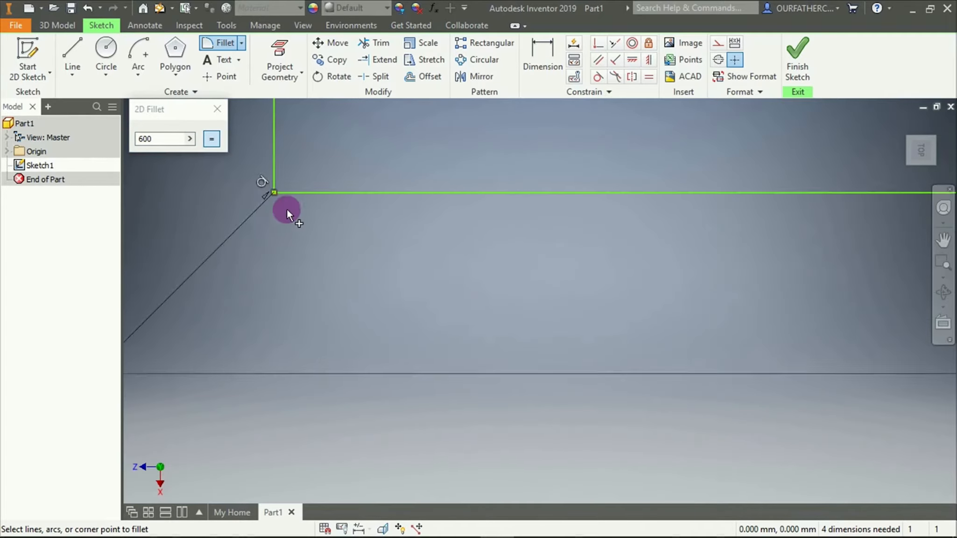
Examine the 600 mm fillet arc up close where it meets the vertical and horizontal lines
{"action": "scroll", "coordinate": [286, 212], "scroll_direction": "up", "scroll_amount": 5}
{"action": "scroll", "coordinate": [224, 274], "scroll_direction": "down", "scroll_amount": 5}
{"action": "scroll", "coordinate": [395, 164], "scroll_direction": "up", "scroll_amount": 5}
{"action": "scroll", "coordinate": [416, 133], "scroll_direction": "down", "scroll_amount": 8}
{"action": "scroll", "coordinate": [169, 250], "scroll_direction": "down", "scroll_amount": 3}
{"action": "scroll", "coordinate": [169, 250], "scroll_direction": "up", "scroll_amount": 3}
{"action": "scroll", "coordinate": [169, 249], "scroll_direction": "down", "scroll_amount": 3}
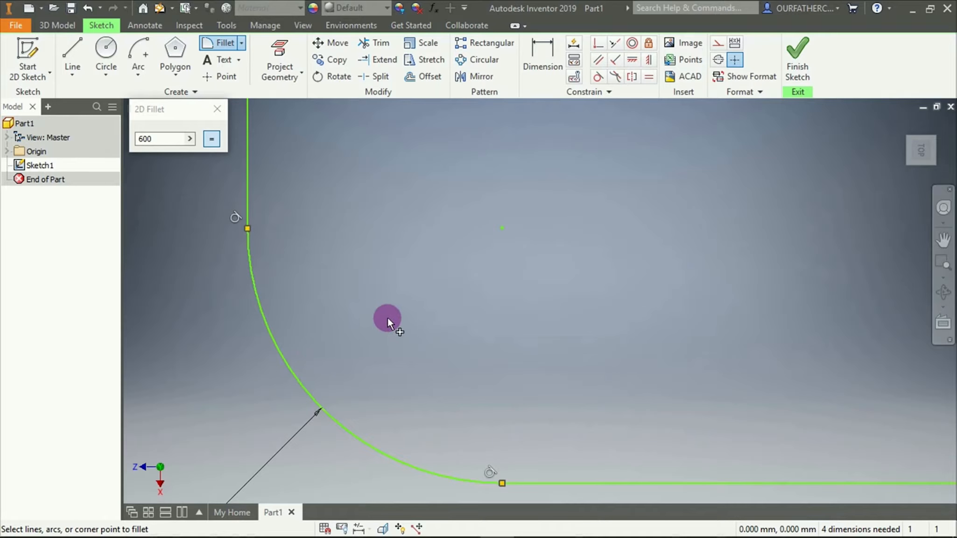
Add an 800 mm radius fillet between the same vertical and horizontal lines and finish filleting
{"action": "double_click", "coordinate": [183, 139]}
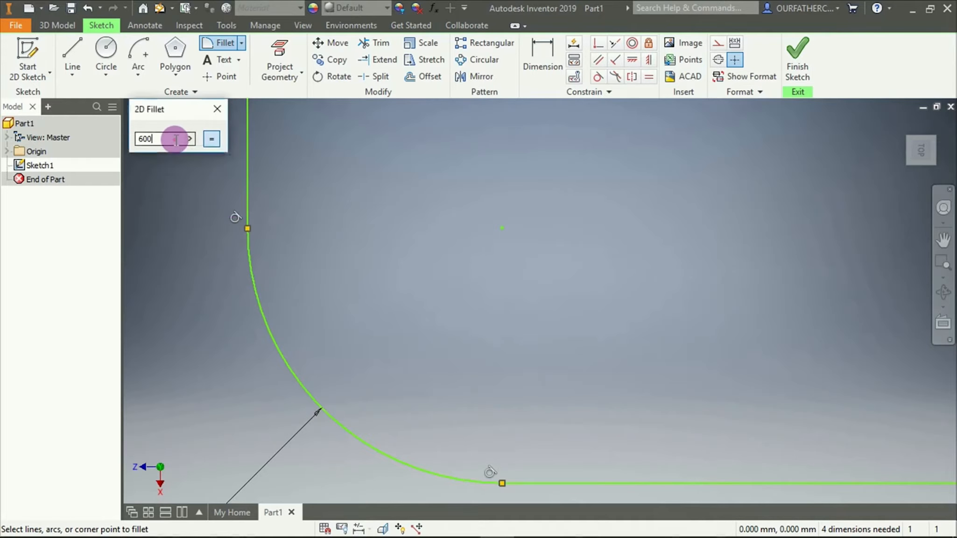
{"action": "type", "text": "800"}
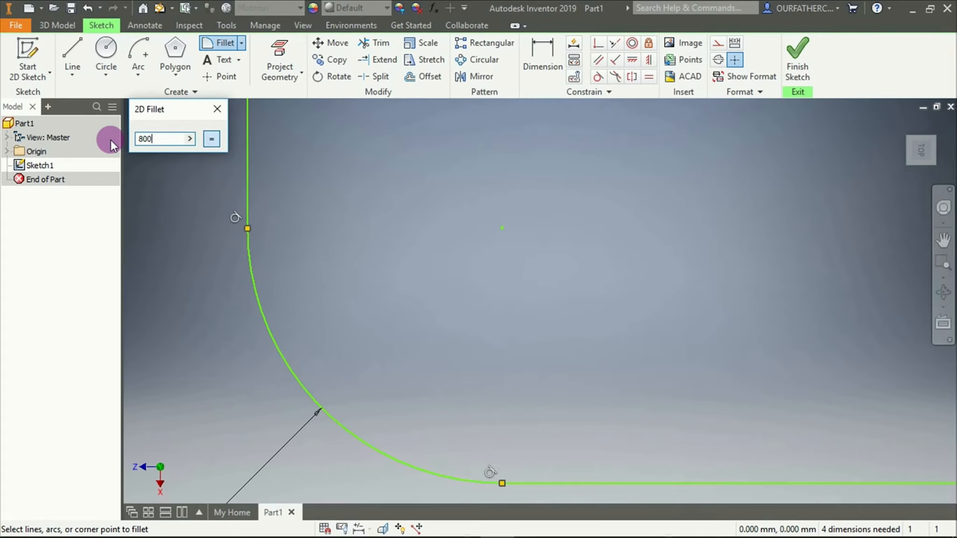
{"action": "left_click", "coordinate": [247, 166]}
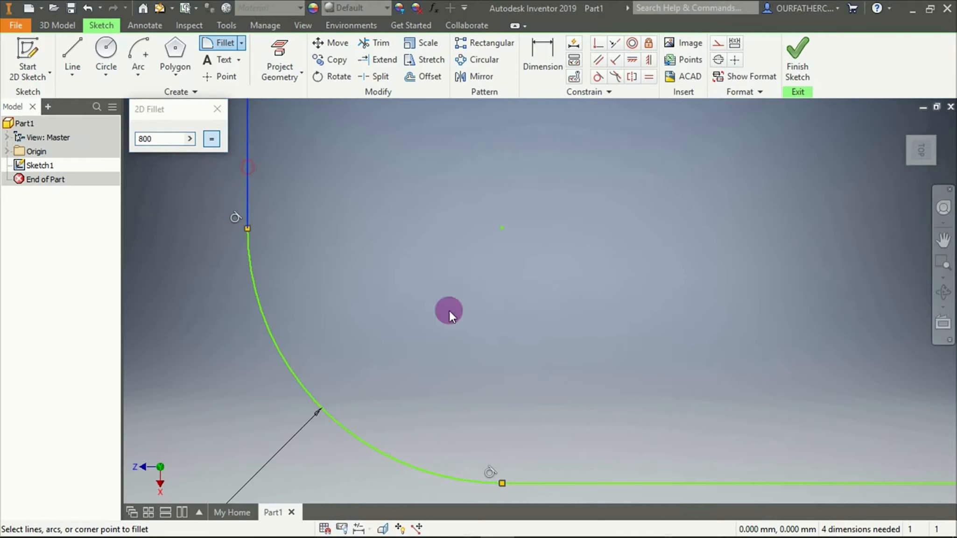
{"action": "left_click", "coordinate": [567, 482]}
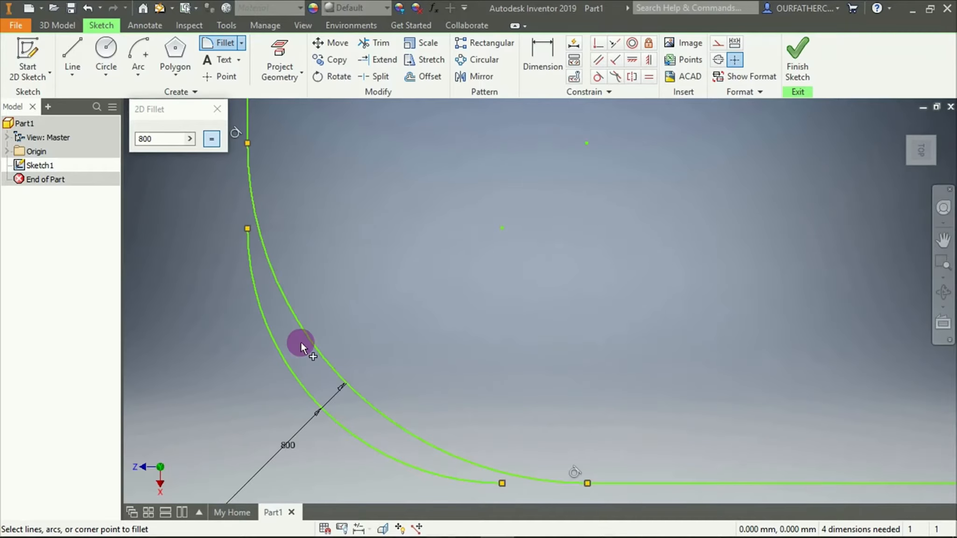
{"action": "left_click", "coordinate": [218, 110]}
Draw a second L-shaped pair of lines left of the first: a vertical line crossing the horizontal axis and a horizontal line to the right
{"action": "scroll", "coordinate": [446, 237], "scroll_direction": "down", "scroll_amount": 5}
{"action": "middle_click_drag", "start_coordinate": [447, 239], "coordinate": [587, 213]}
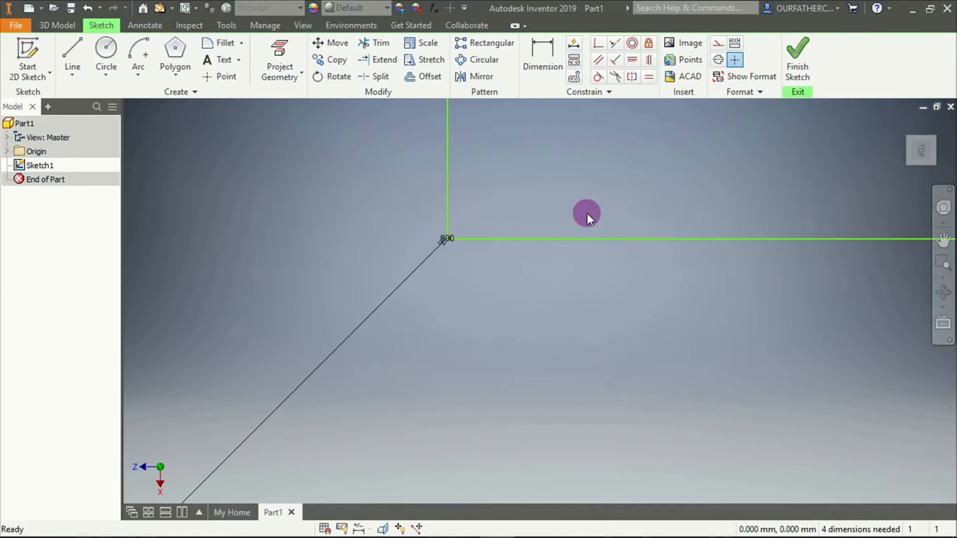
{"action": "scroll", "coordinate": [795, 201], "scroll_direction": "down", "scroll_amount": 6}
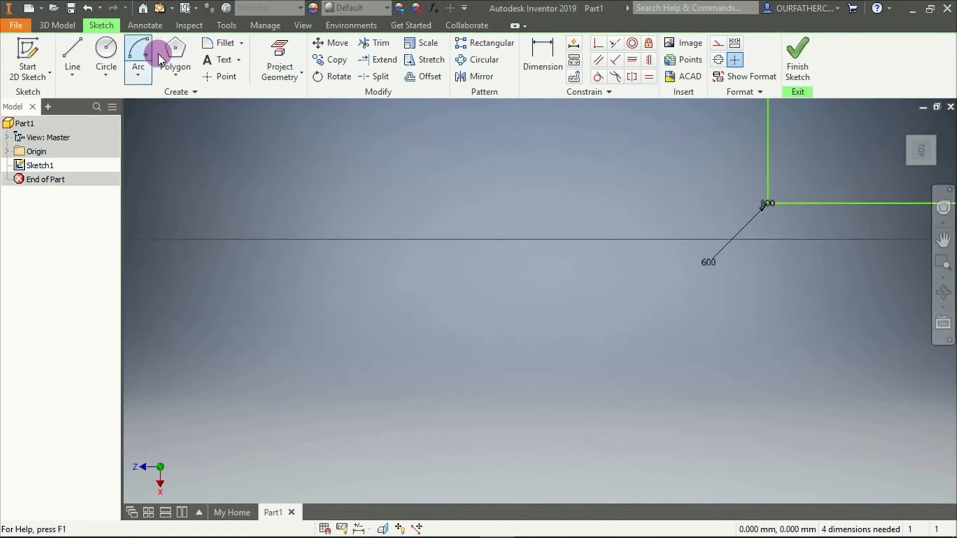
{"action": "left_click", "coordinate": [73, 58]}
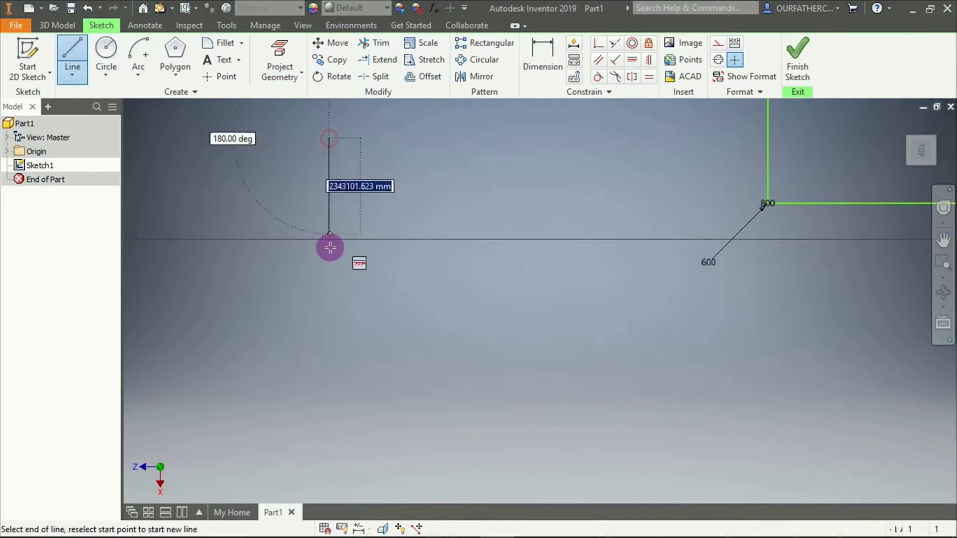
{"action": "left_click", "coordinate": [330, 274]}
{"action": "left_click", "coordinate": [491, 274]}
{"action": "key", "text": "Escape"}
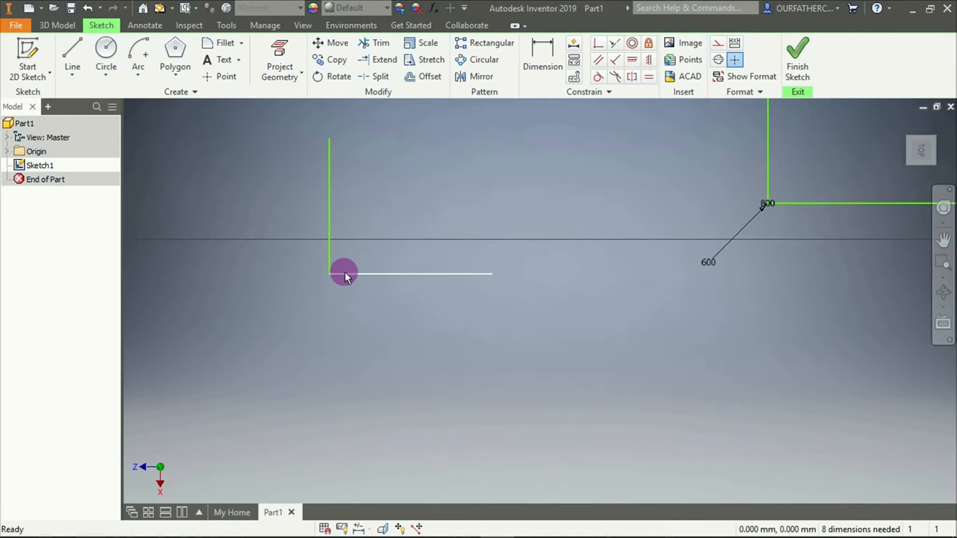
Fillet the corner of the second L-shaped pair of lines with a 2000 mm radius
{"action": "left_click", "coordinate": [218, 46]}
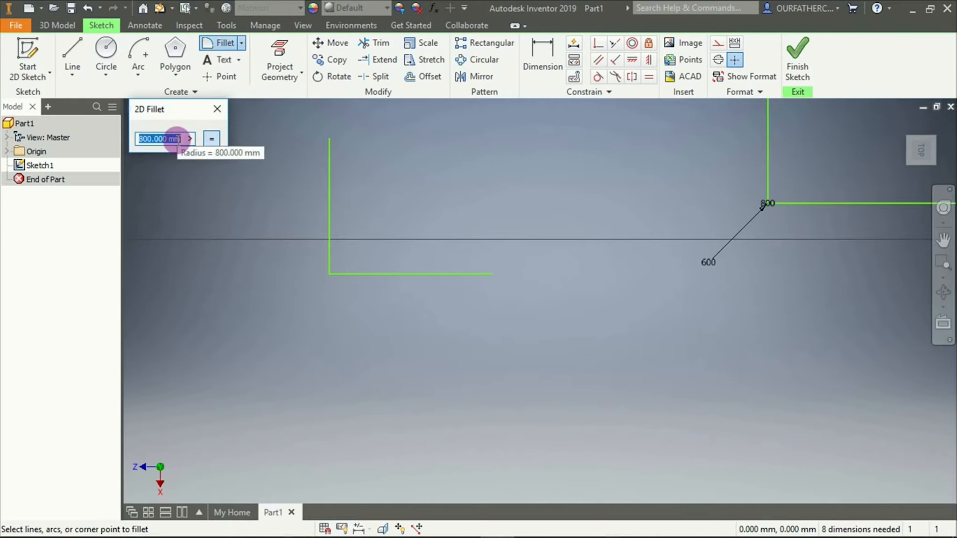
{"action": "type", "text": "2000"}
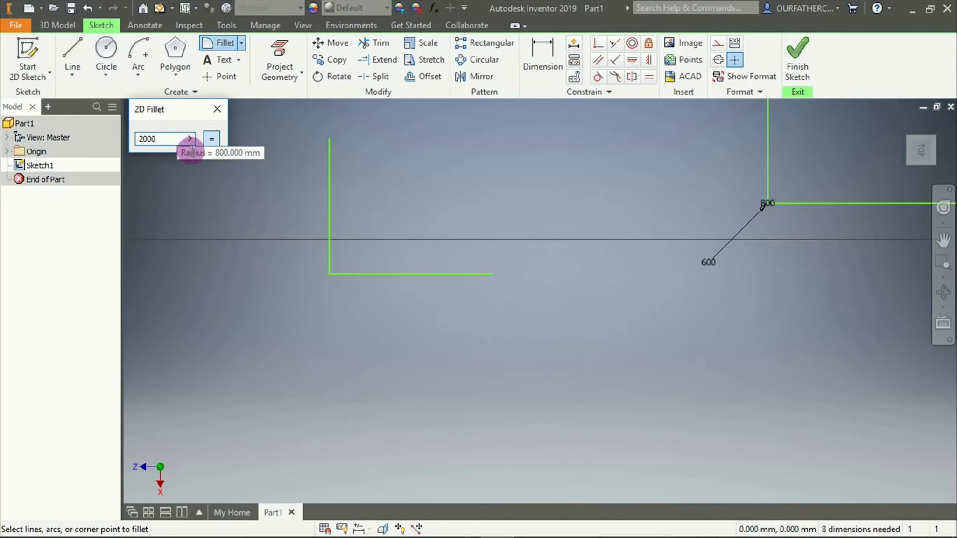
{"action": "left_click", "coordinate": [329, 274]}
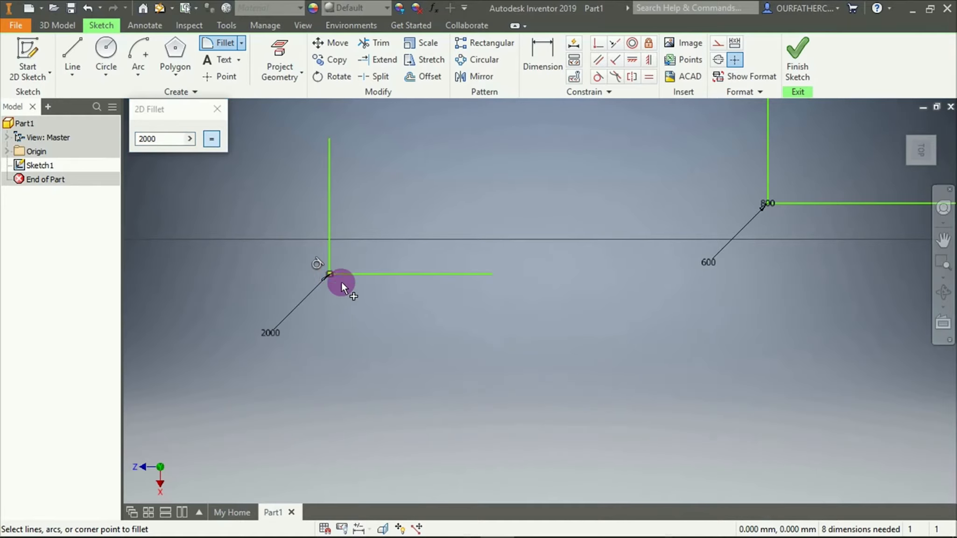
Examine the 2000 mm fillet and its radius dimension up close, and compare its size with the whole sketch
{"action": "scroll", "coordinate": [341, 282], "scroll_direction": "down", "scroll_amount": 6}
{"action": "scroll", "coordinate": [228, 240], "scroll_direction": "up", "scroll_amount": 4}
{"action": "scroll", "coordinate": [201, 229], "scroll_direction": "down", "scroll_amount": 8}
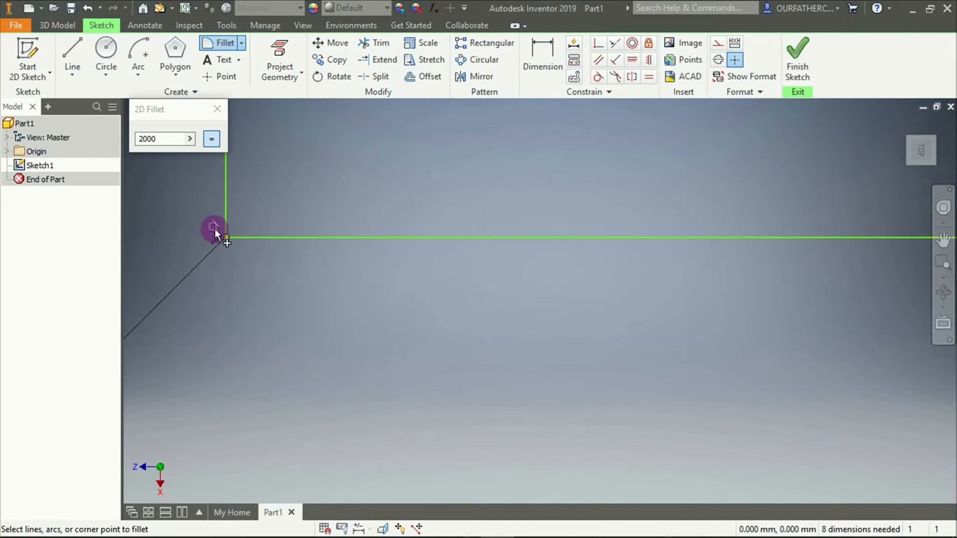
{"action": "scroll", "coordinate": [356, 348], "scroll_direction": "down", "scroll_amount": 5}
{"action": "scroll", "coordinate": [294, 213], "scroll_direction": "down", "scroll_amount": 4}
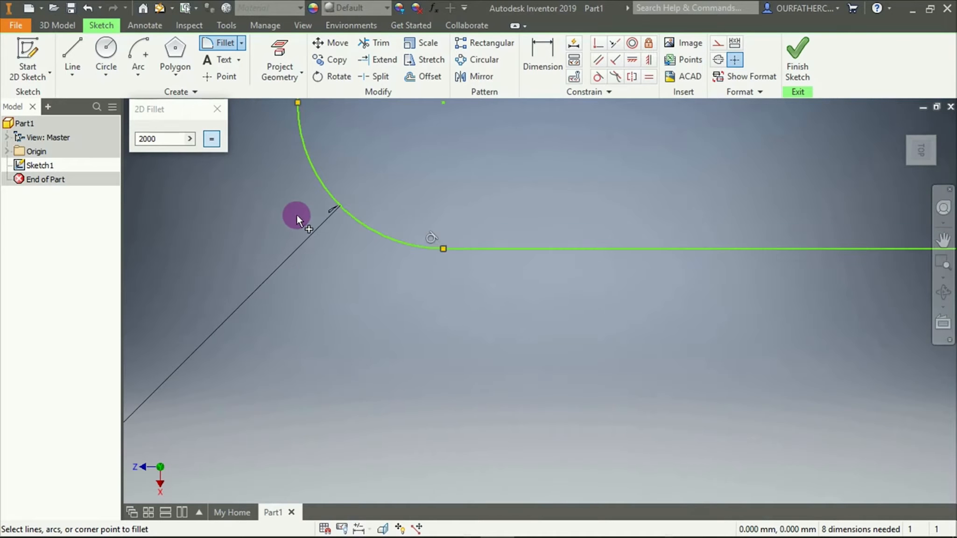
{"action": "scroll", "coordinate": [415, 258], "scroll_direction": "up", "scroll_amount": 10}
{"action": "scroll", "coordinate": [351, 367], "scroll_direction": "up", "scroll_amount": 10}
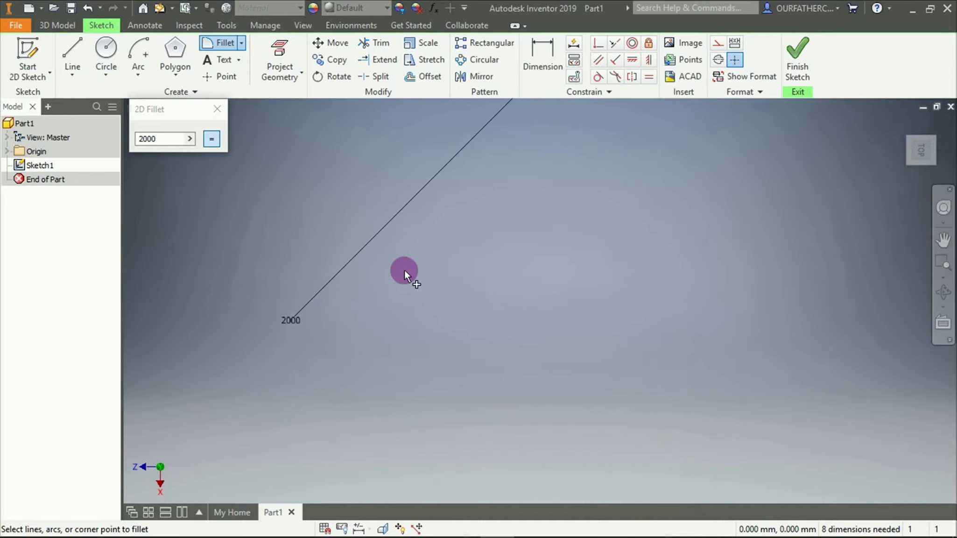
{"action": "scroll", "coordinate": [486, 221], "scroll_direction": "up", "scroll_amount": 5}
{"action": "scroll", "coordinate": [470, 207], "scroll_direction": "down", "scroll_amount": 15}
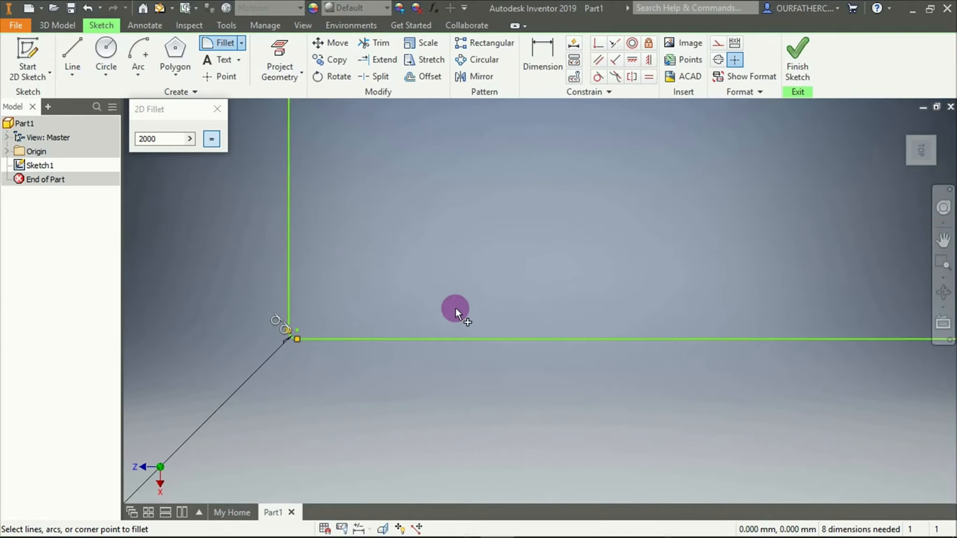
{"action": "scroll", "coordinate": [317, 336], "scroll_direction": "up", "scroll_amount": 2}
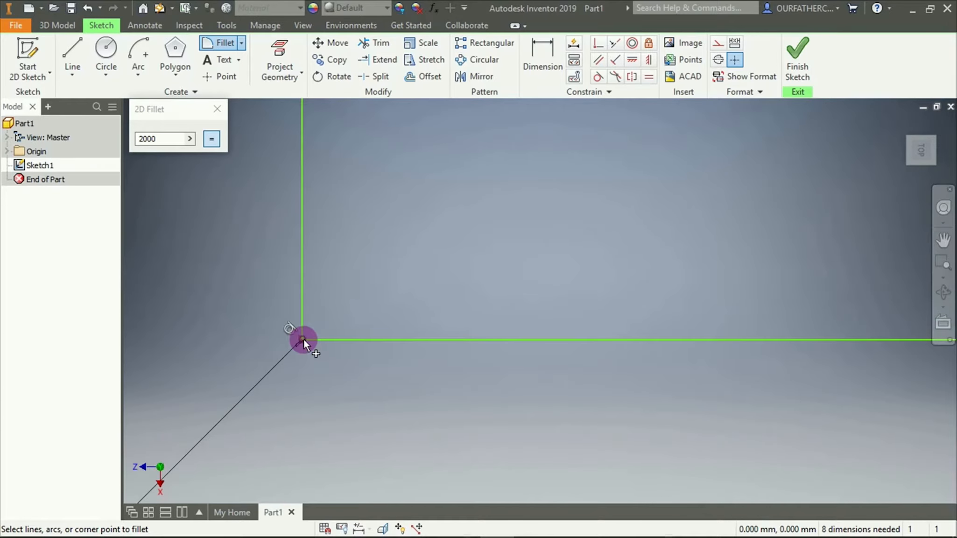
{"action": "scroll", "coordinate": [294, 341], "scroll_direction": "down", "scroll_amount": 14}
{"action": "scroll", "coordinate": [514, 247], "scroll_direction": "up", "scroll_amount": 5}
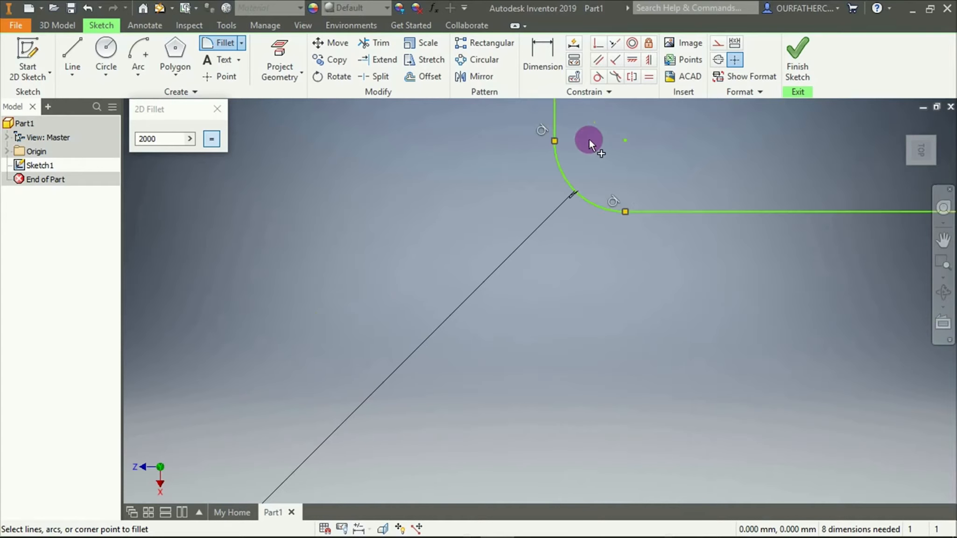
{"action": "scroll", "coordinate": [595, 152], "scroll_direction": "up", "scroll_amount": 5}
{"action": "scroll", "coordinate": [625, 166], "scroll_direction": "up", "scroll_amount": 3}
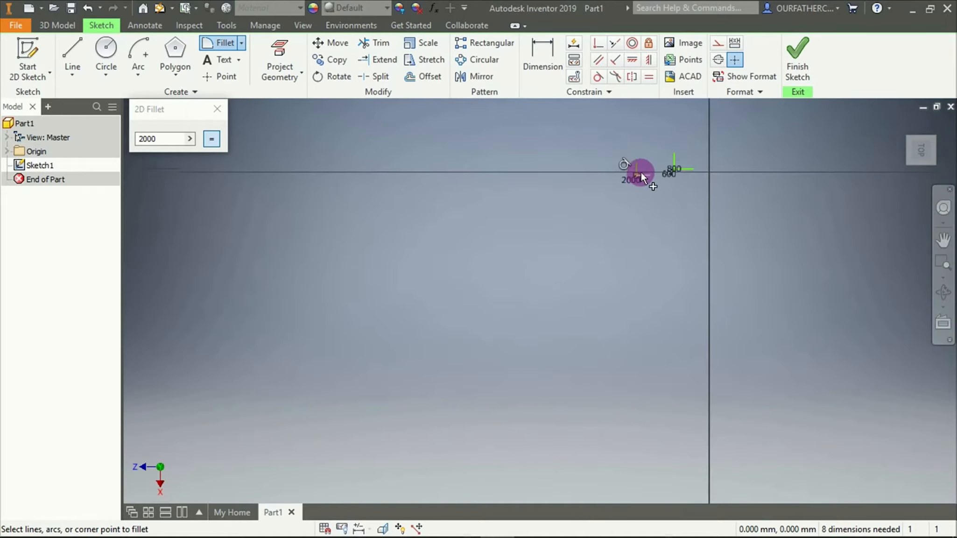
End the fillet command and delete both L-shaped line pairs with their fillets and dimensions
{"action": "left_click", "coordinate": [217, 110]}
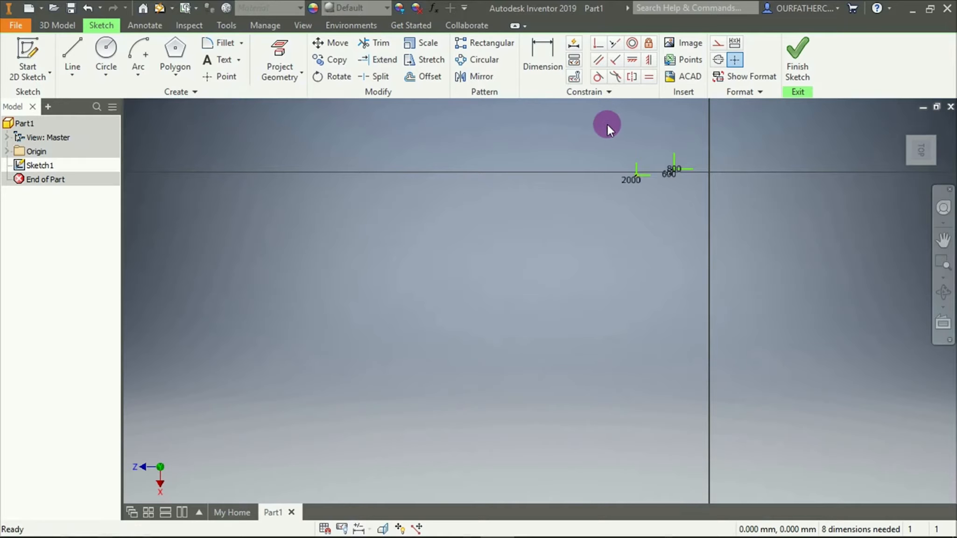
{"action": "left_click_drag", "start_coordinate": [607, 124], "coordinate": [727, 205]}
{"action": "key", "text": "Delete"}
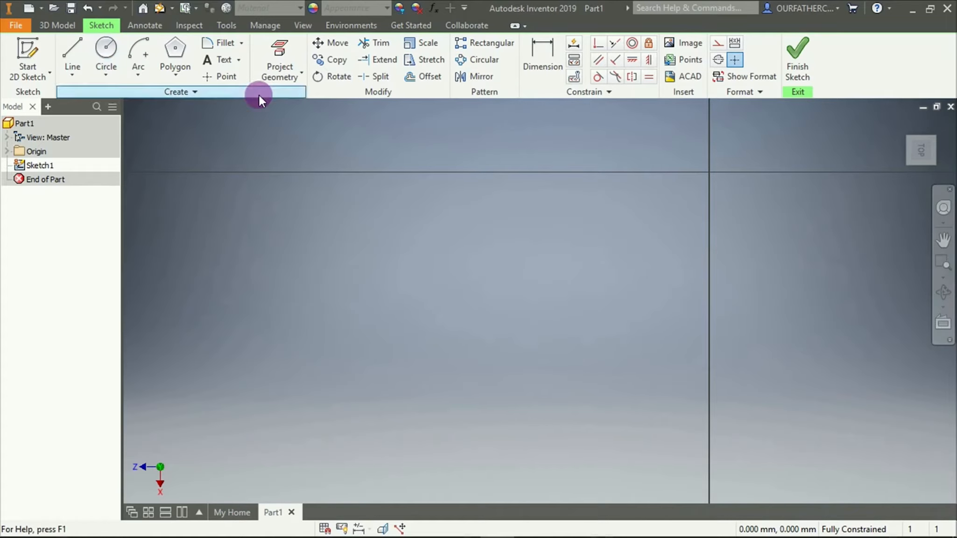
Draw a closed rectangle from four lines, about 45,450,000 mm tall, below the horizontal axis and left of the vertical axis
{"action": "left_click", "coordinate": [243, 42]}
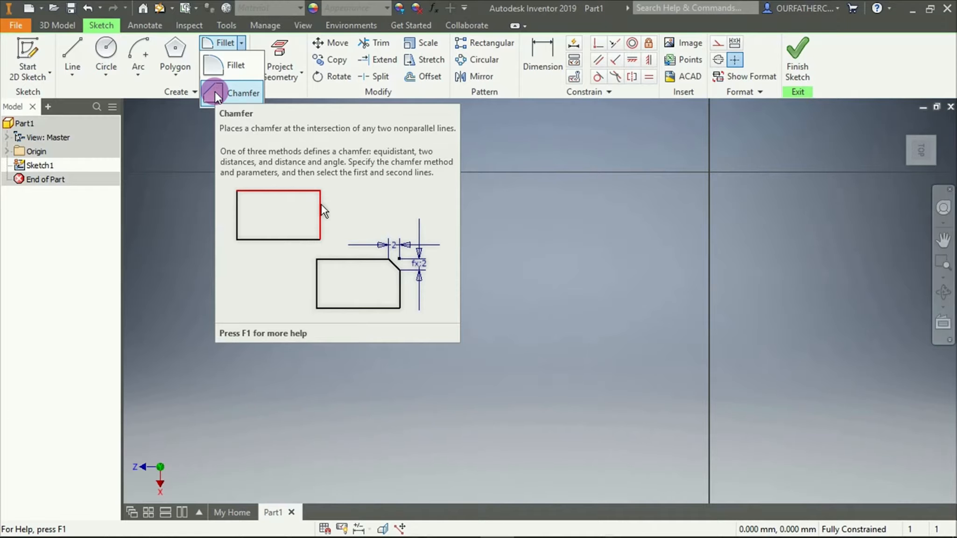
{"action": "left_click", "coordinate": [73, 48]}
{"action": "left_click", "coordinate": [368, 198]}
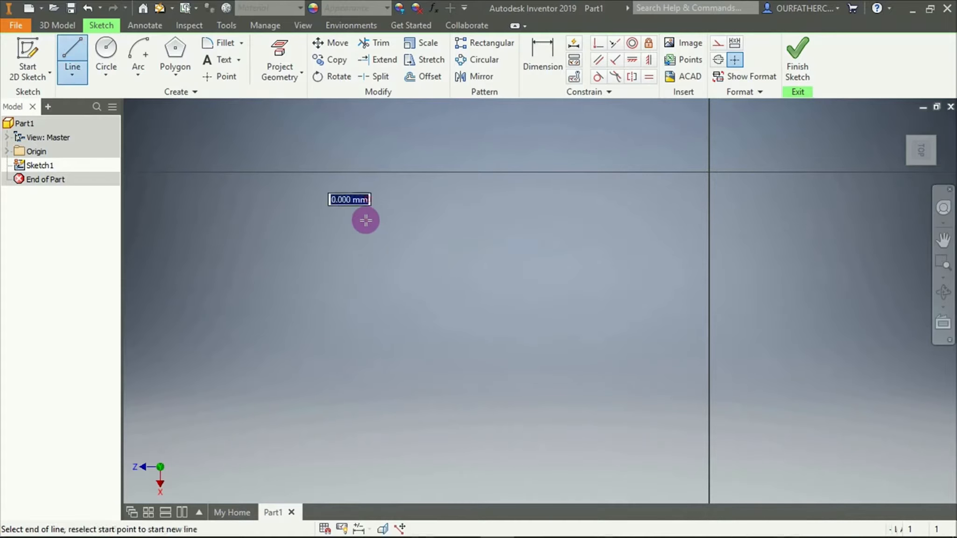
{"action": "left_click", "coordinate": [370, 359]}
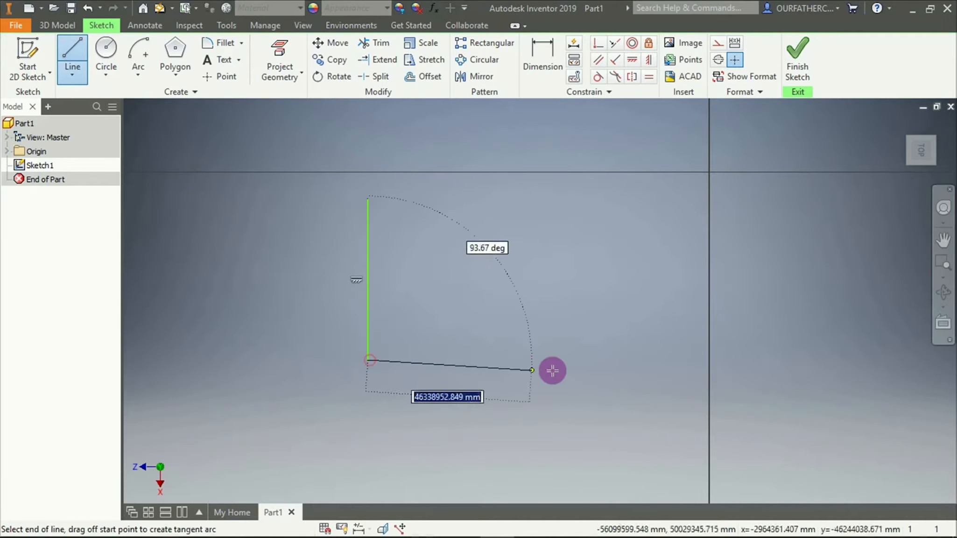
{"action": "left_click", "coordinate": [619, 360]}
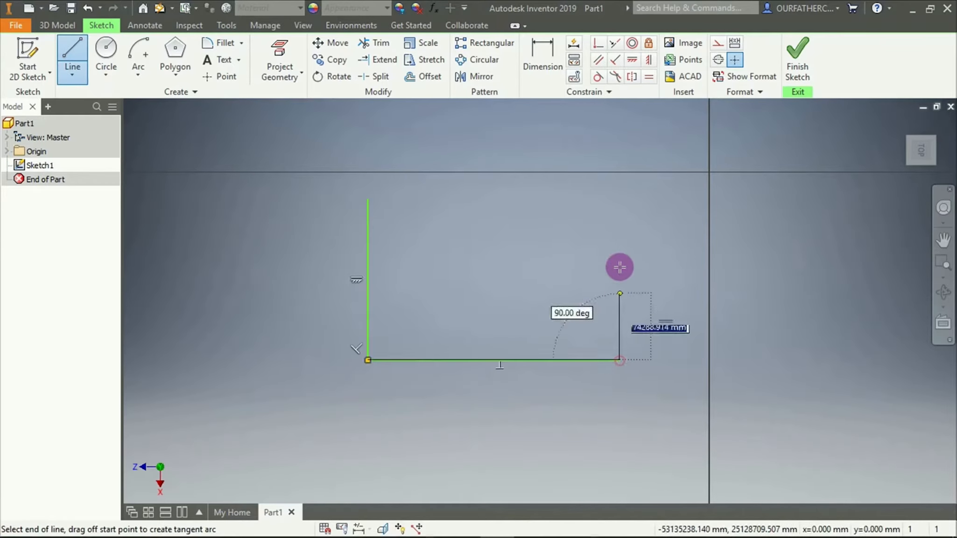
{"action": "left_click", "coordinate": [620, 199]}
{"action": "left_click", "coordinate": [367, 198]}
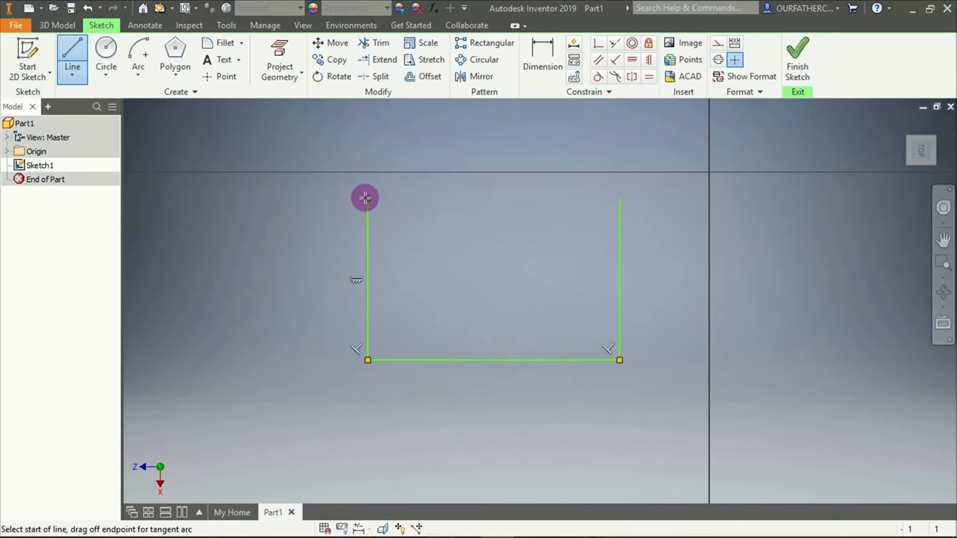
{"action": "key", "text": "Escape"}
Start a 2D chamfer and compare the settings of its equal-distance, two-distance and distance-and-angle modes
{"action": "left_click", "coordinate": [242, 43]}
{"action": "left_click", "coordinate": [230, 95]}
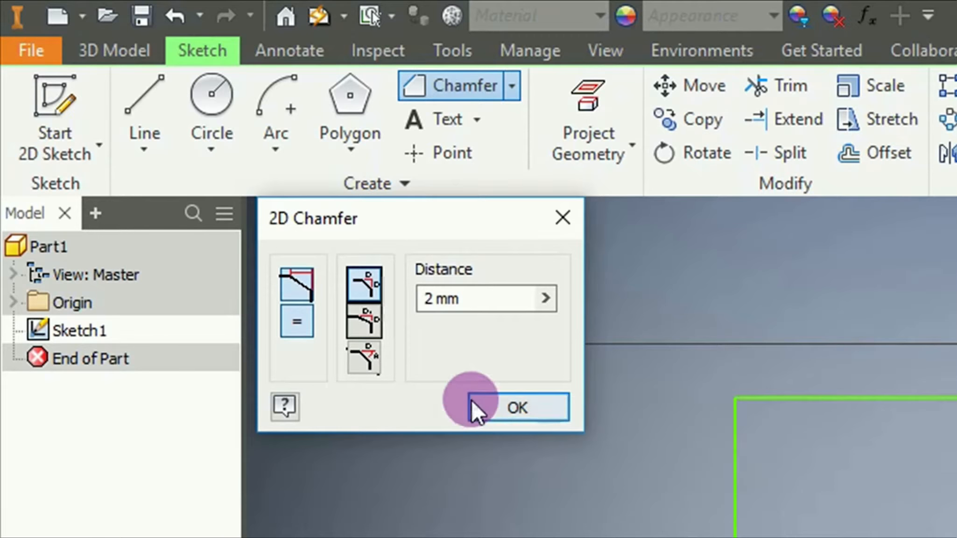
{"action": "left_click", "coordinate": [369, 324]}
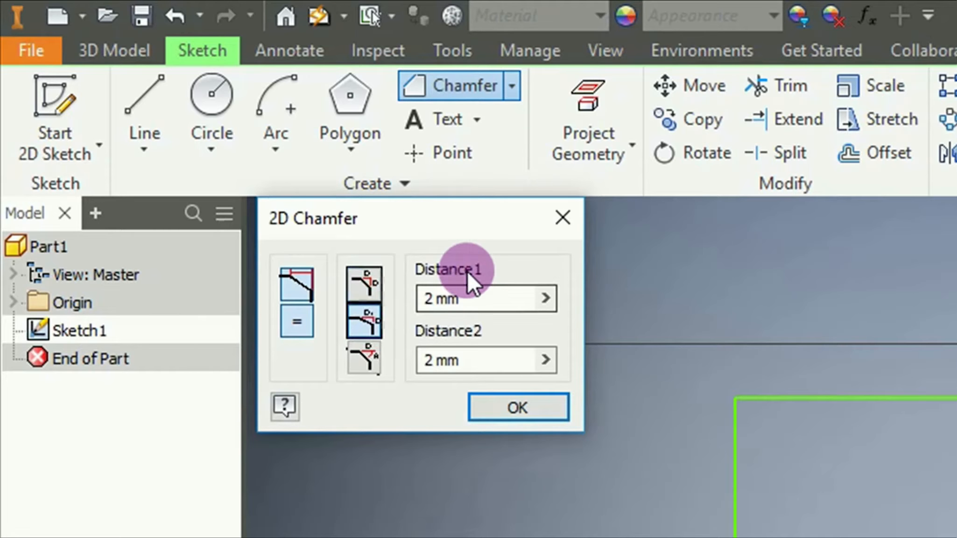
{"action": "left_click", "coordinate": [365, 280]}
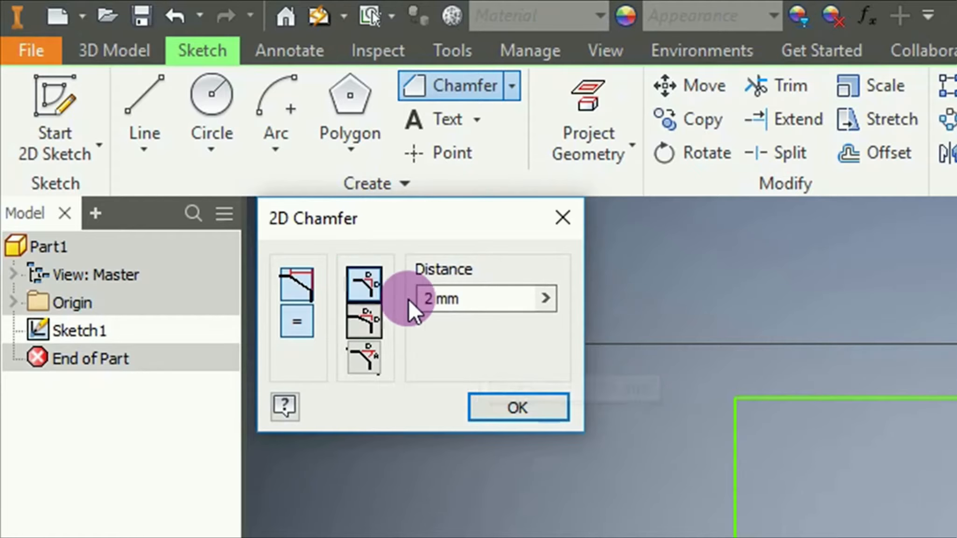
{"action": "left_click", "coordinate": [367, 357]}
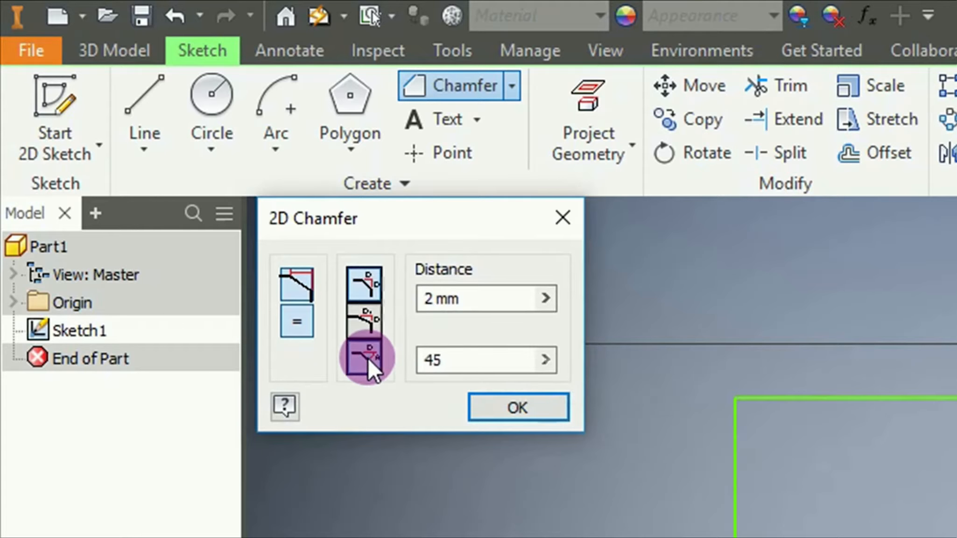
{"action": "left_click", "coordinate": [447, 298]}
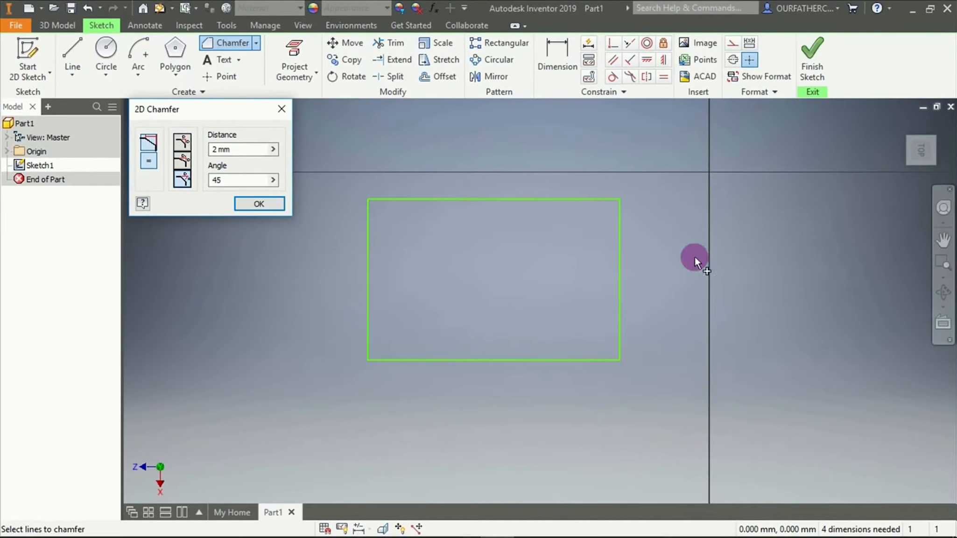
Chamfer the rectangle's upper-left corner with an equal distance of 14000 mm and end the chamfer command
{"action": "left_click", "coordinate": [182, 141]}
{"action": "left_click_drag", "start_coordinate": [237, 153], "coordinate": [199, 151]}
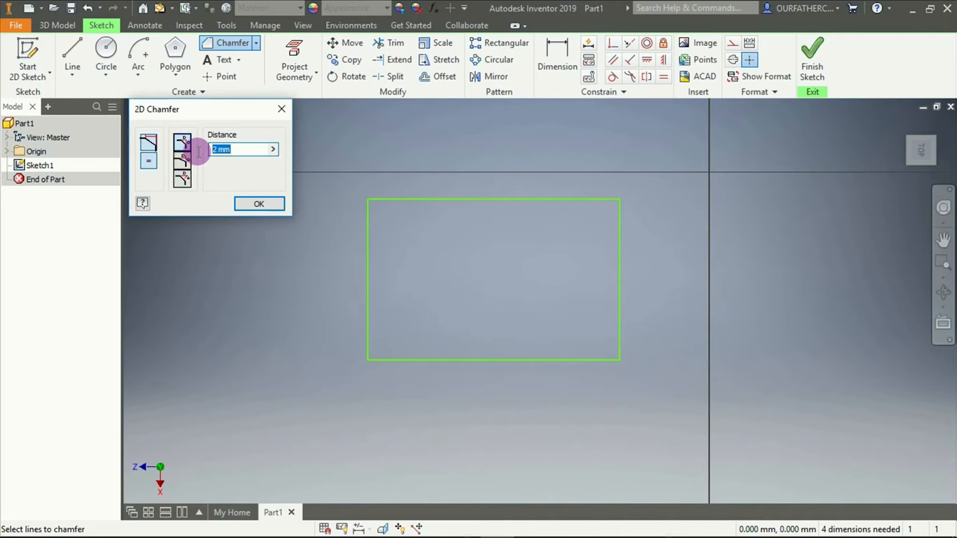
{"action": "type", "text": "14000"}
{"action": "left_click", "coordinate": [382, 198]}
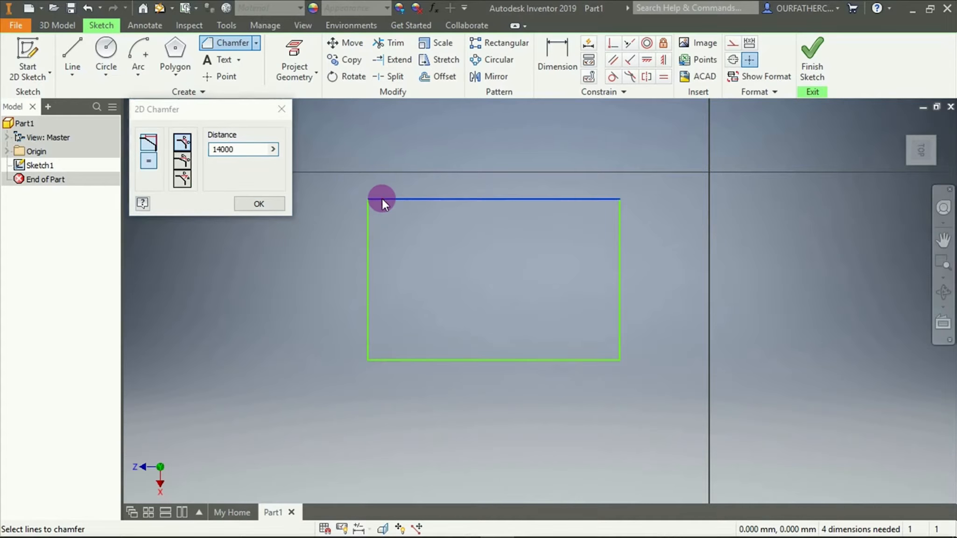
{"action": "left_click", "coordinate": [368, 224]}
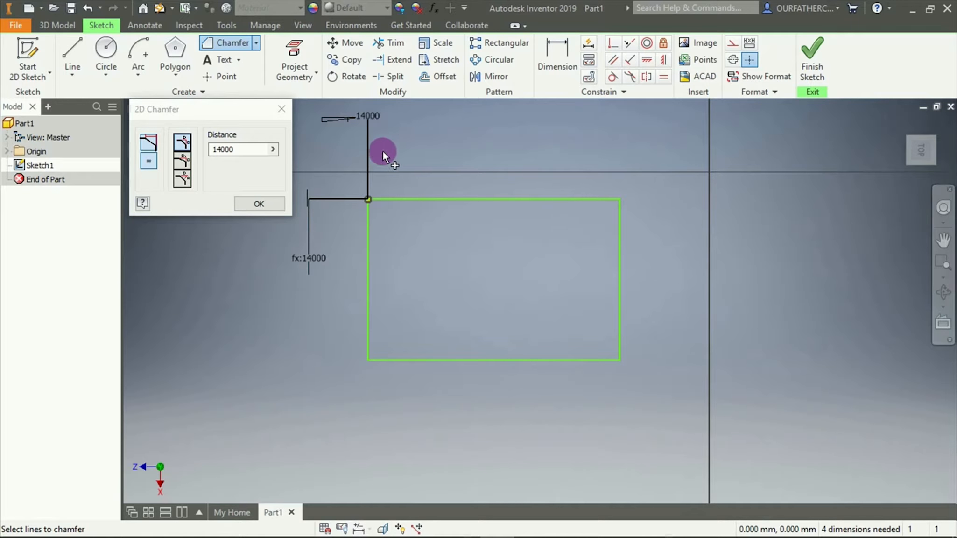
{"action": "key", "text": "Escape"}
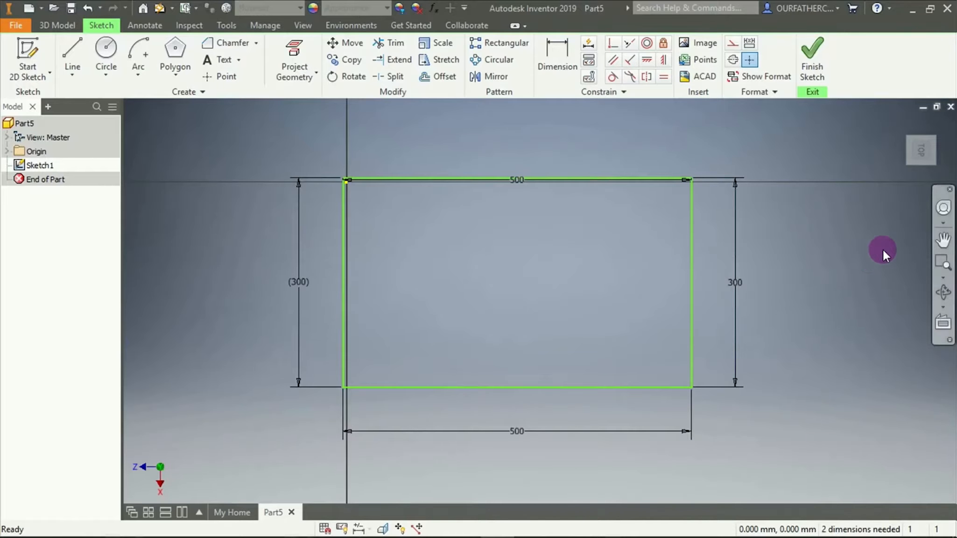
Chamfer the upper-left corner of the 500 by 300 mm rectangle with an equal distance of 100 mm
{"action": "left_click", "coordinate": [233, 43]}
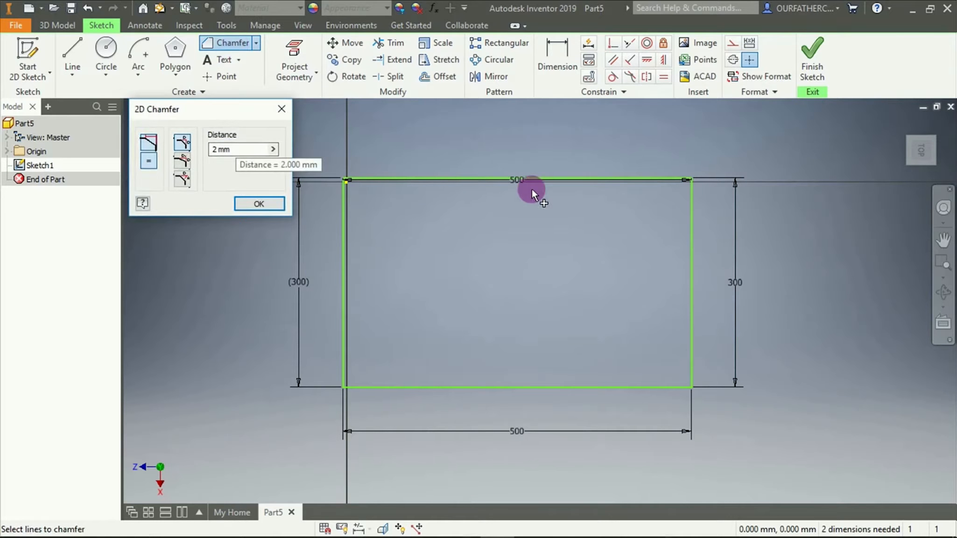
{"action": "double_click", "coordinate": [239, 146]}
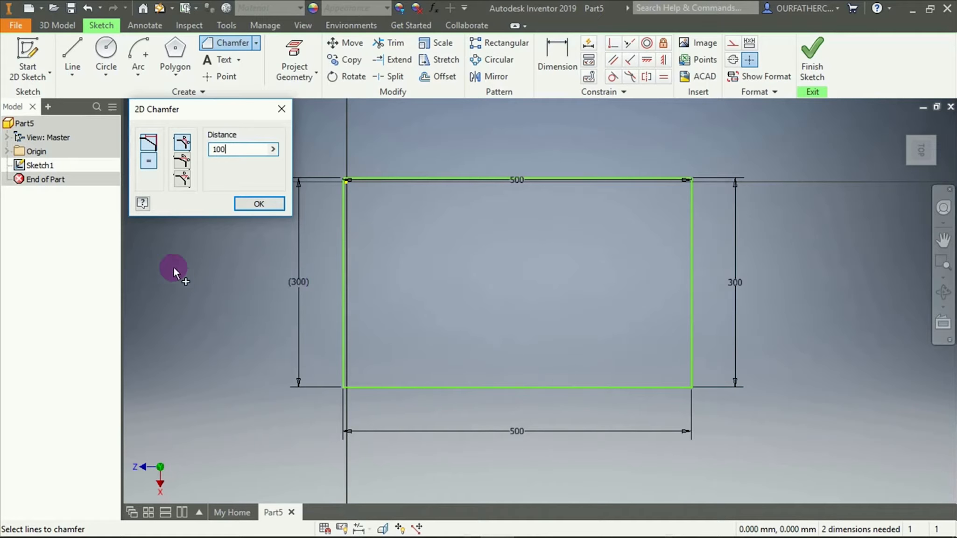
{"action": "left_click", "coordinate": [341, 187]}
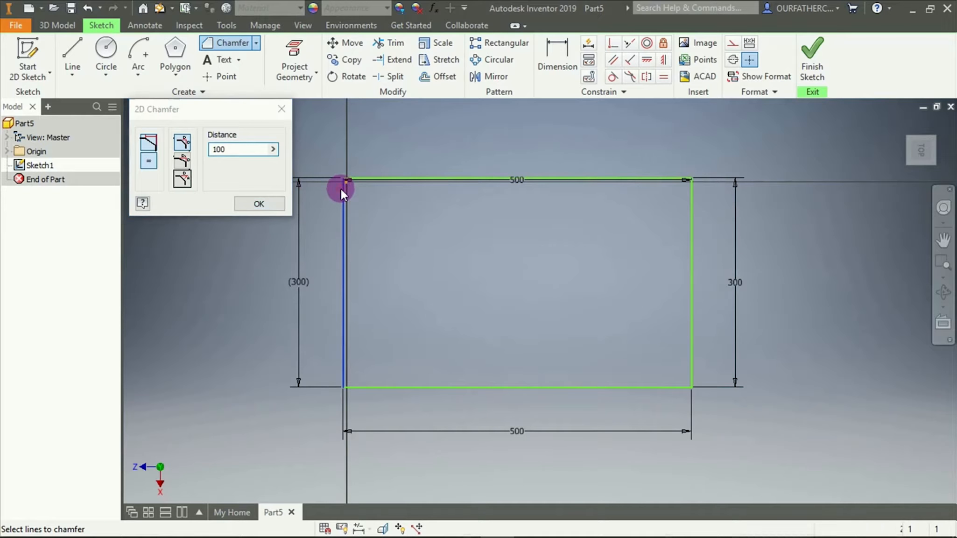
{"action": "left_click", "coordinate": [375, 178]}
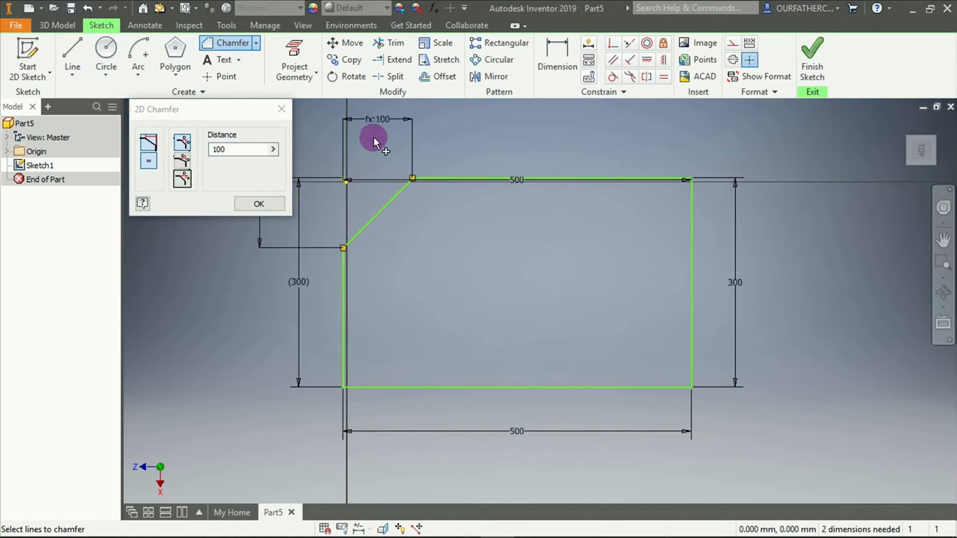
{"action": "scroll", "coordinate": [388, 157], "scroll_direction": "up", "scroll_amount": 3}
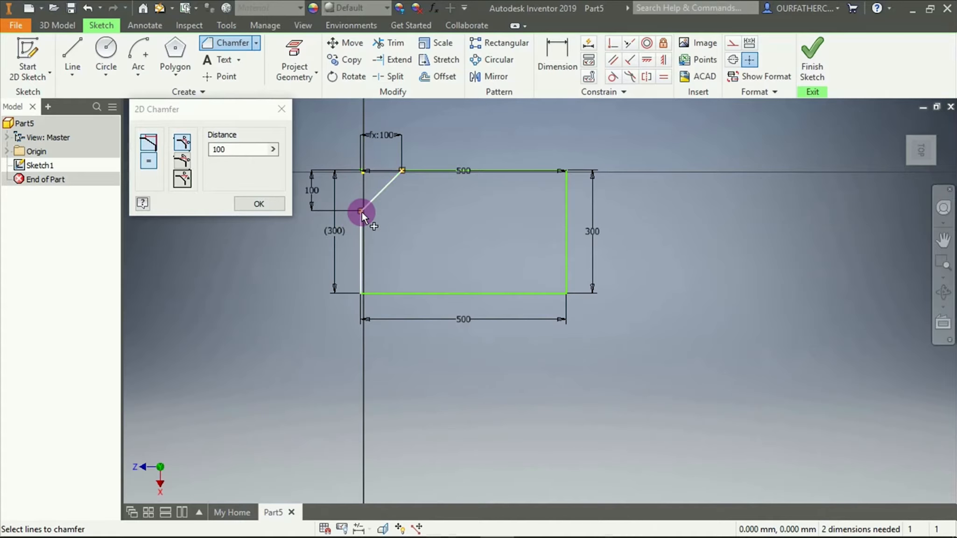
Chamfer the rectangle's upper-right corner in two-distance mode, with 100 mm along the vertical edge and 150 mm along the upper edge
{"action": "left_click", "coordinate": [185, 163]}
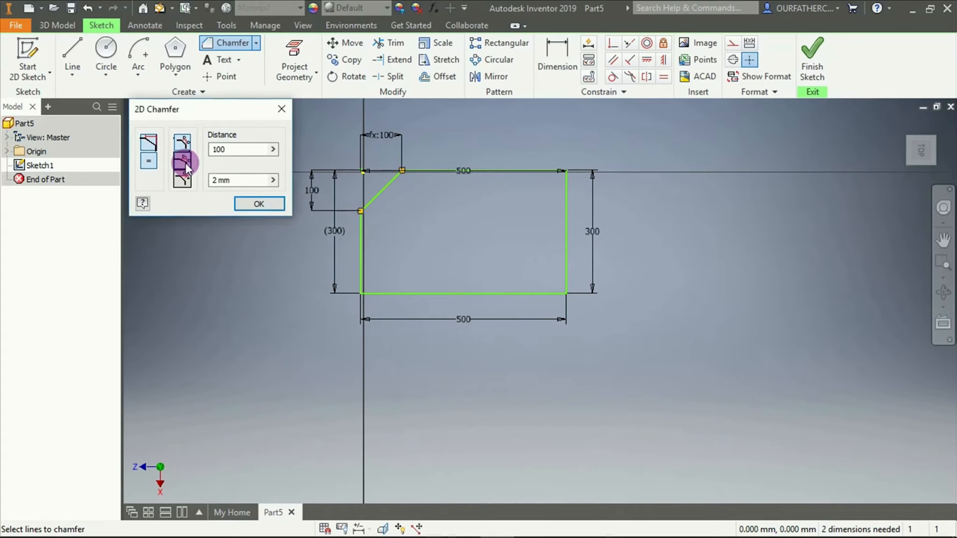
{"action": "left_click", "coordinate": [234, 181]}
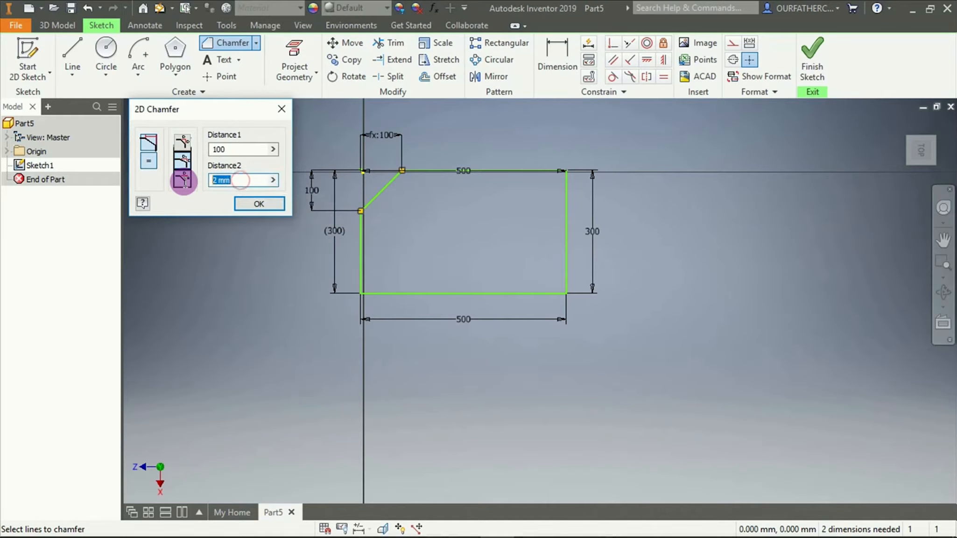
{"action": "type", "text": "150"}
{"action": "key", "text": "BackSpace"}
{"action": "type", "text": "0"}
{"action": "scroll", "coordinate": [366, 138], "scroll_direction": "down", "scroll_amount": 2}
{"action": "scroll", "coordinate": [366, 139], "scroll_direction": "up", "scroll_amount": 3}
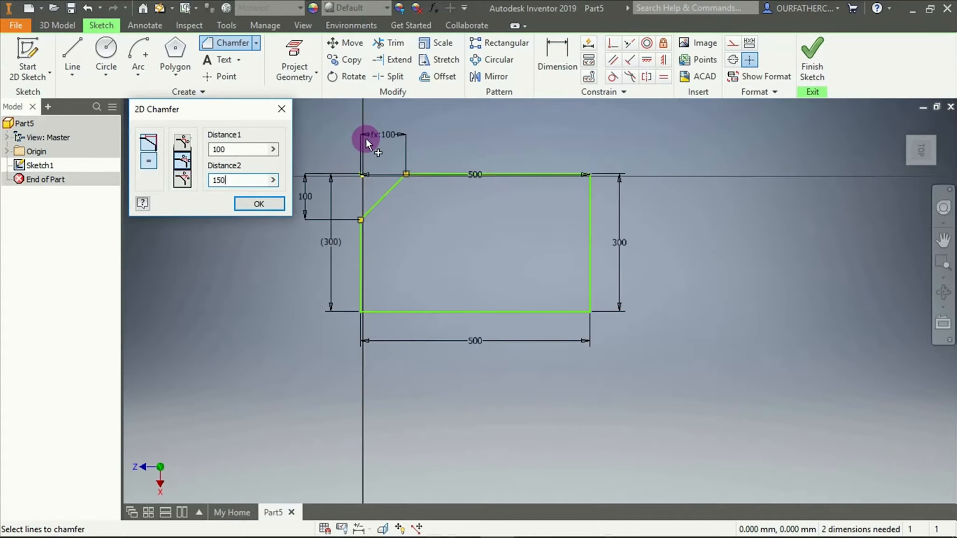
{"action": "scroll", "coordinate": [366, 139], "scroll_direction": "up", "scroll_amount": 2}
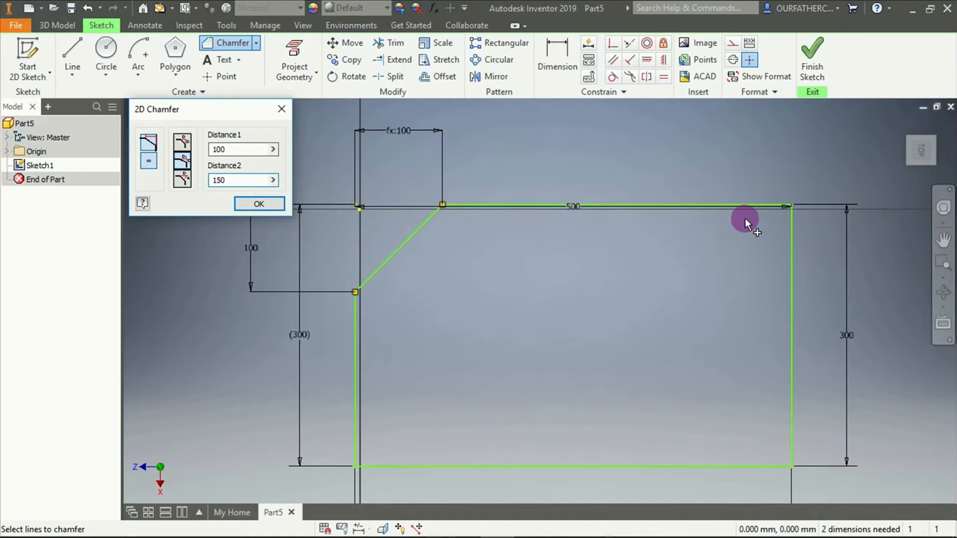
{"action": "left_click", "coordinate": [790, 246]}
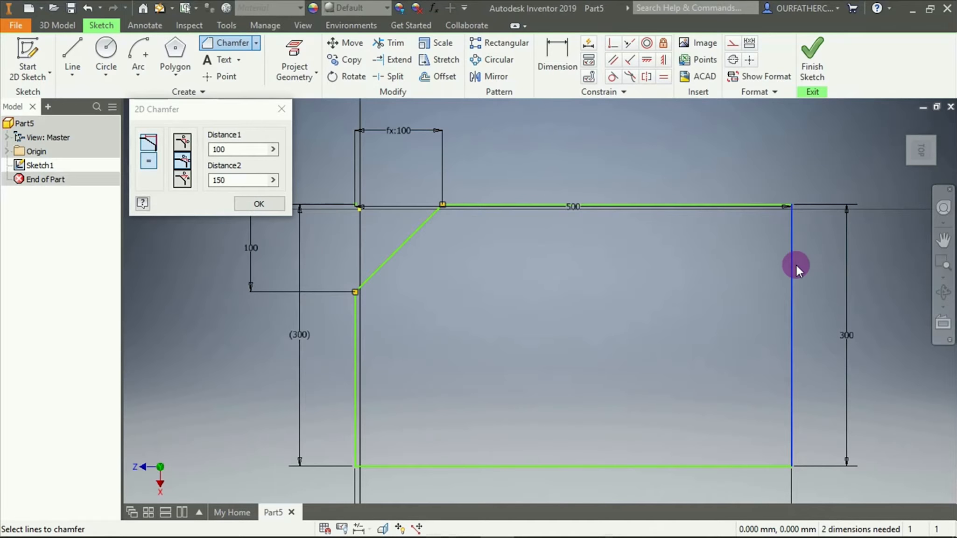
{"action": "left_click", "coordinate": [680, 204]}
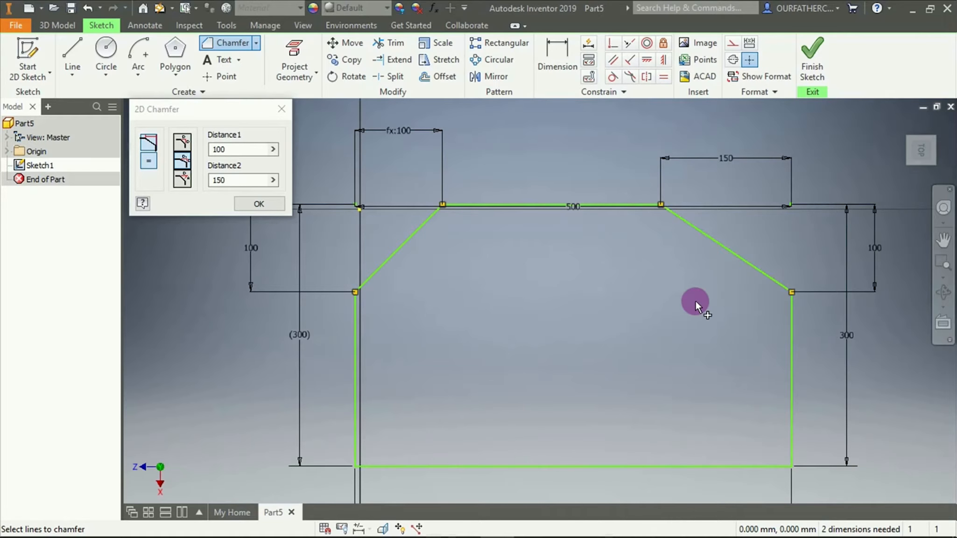
Chamfer the rectangle's lower-right corner by distance and angle, with 50 mm along the lower edge and a 60-degree angle
{"action": "left_click", "coordinate": [183, 180]}
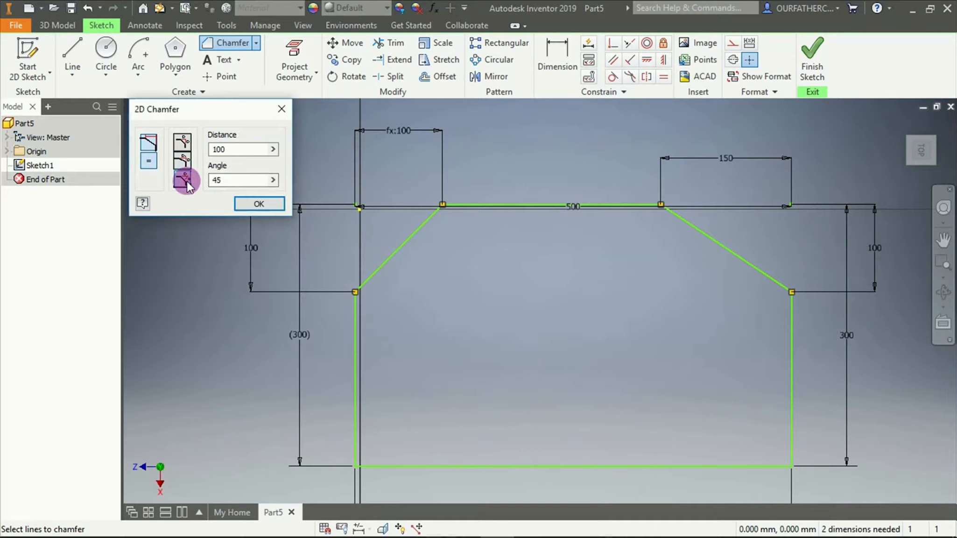
{"action": "double_click", "coordinate": [205, 150]}
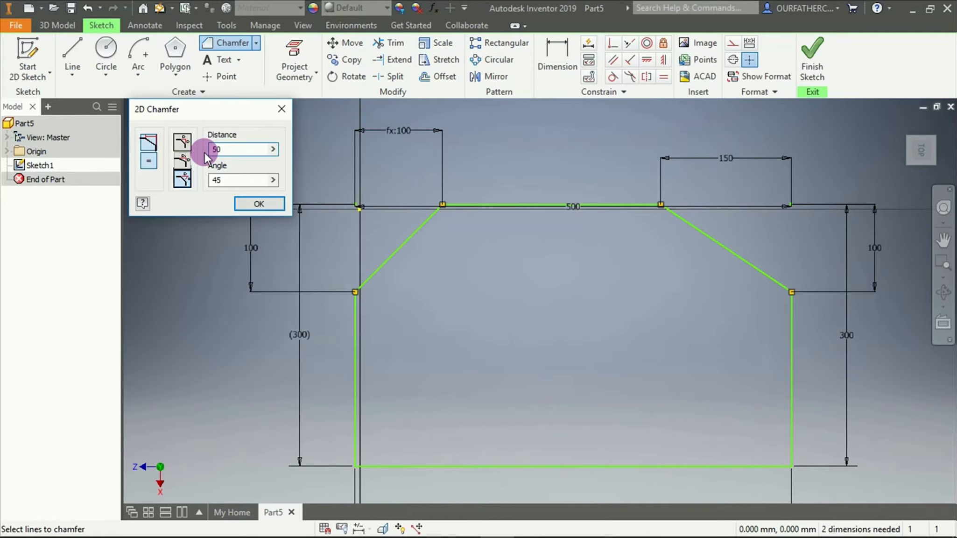
{"action": "left_click_drag", "start_coordinate": [229, 179], "coordinate": [208, 180]}
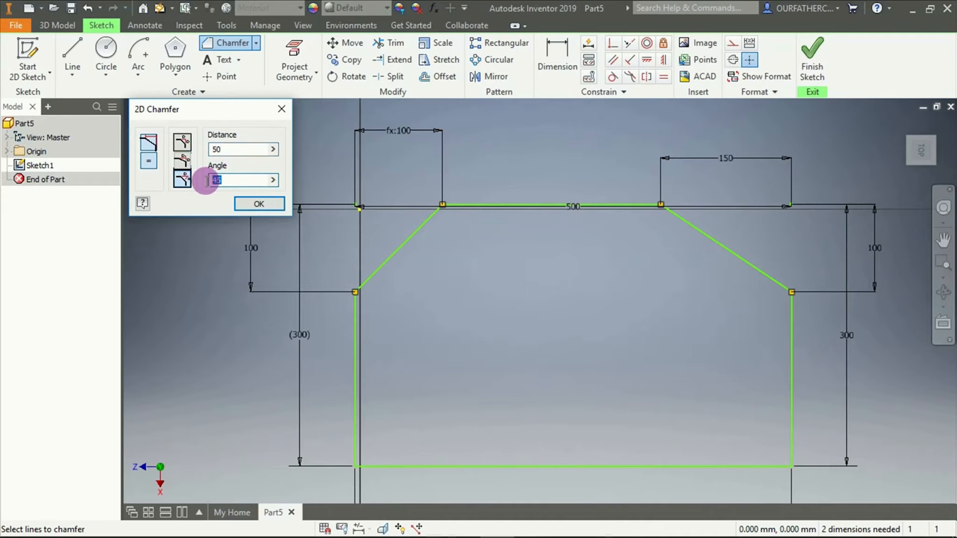
{"action": "type", "text": "60"}
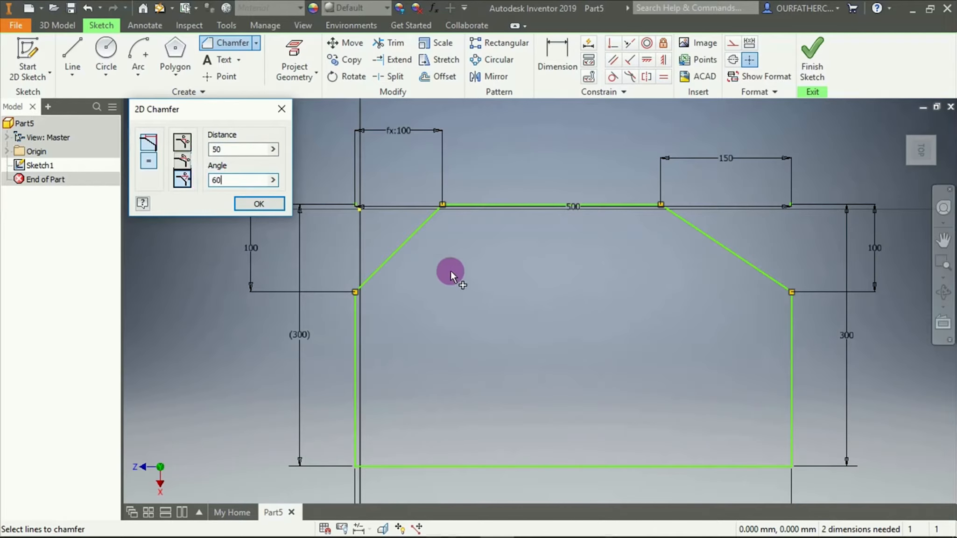
{"action": "scroll", "coordinate": [461, 273], "scroll_direction": "down", "scroll_amount": 3}
{"action": "scroll", "coordinate": [645, 366], "scroll_direction": "up", "scroll_amount": 3}
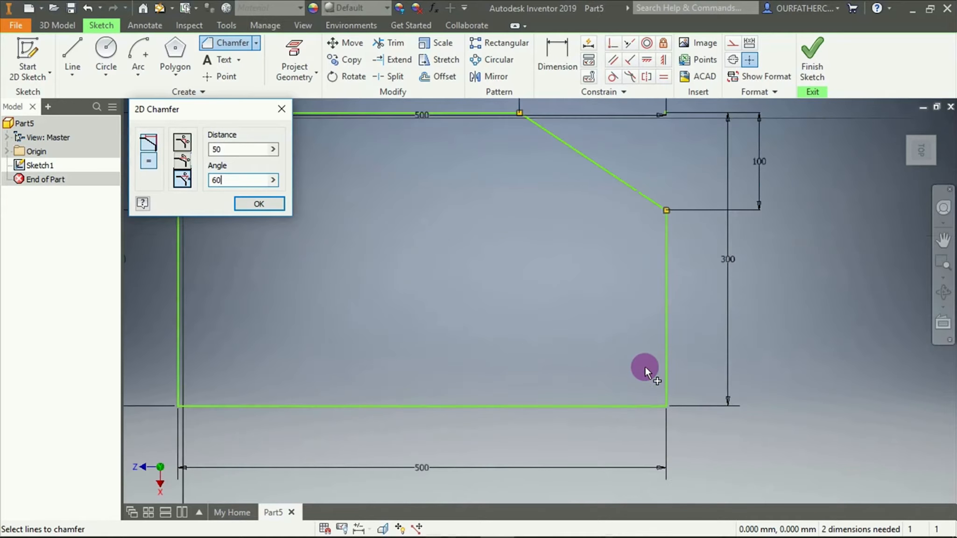
{"action": "scroll", "coordinate": [645, 366], "scroll_direction": "down", "scroll_amount": 2}
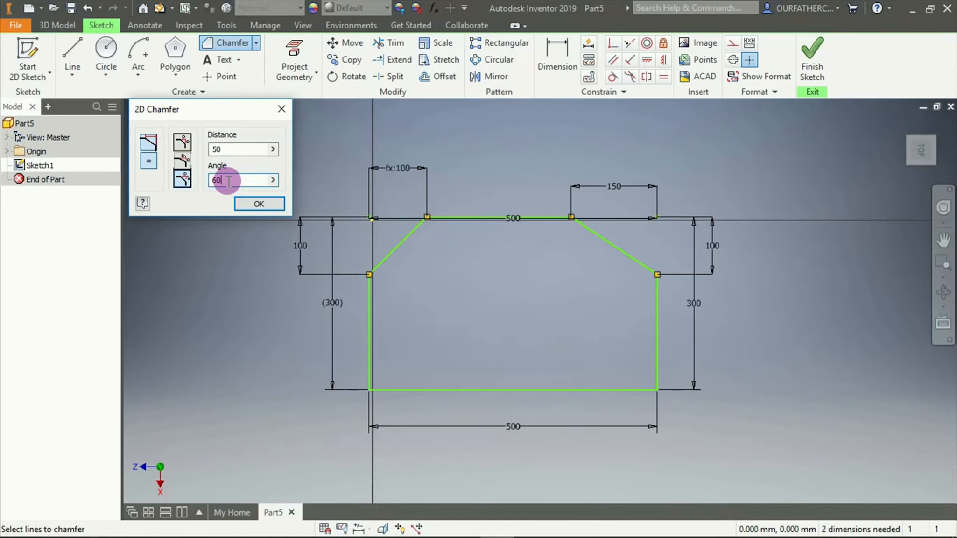
{"action": "left_click", "coordinate": [630, 391]}
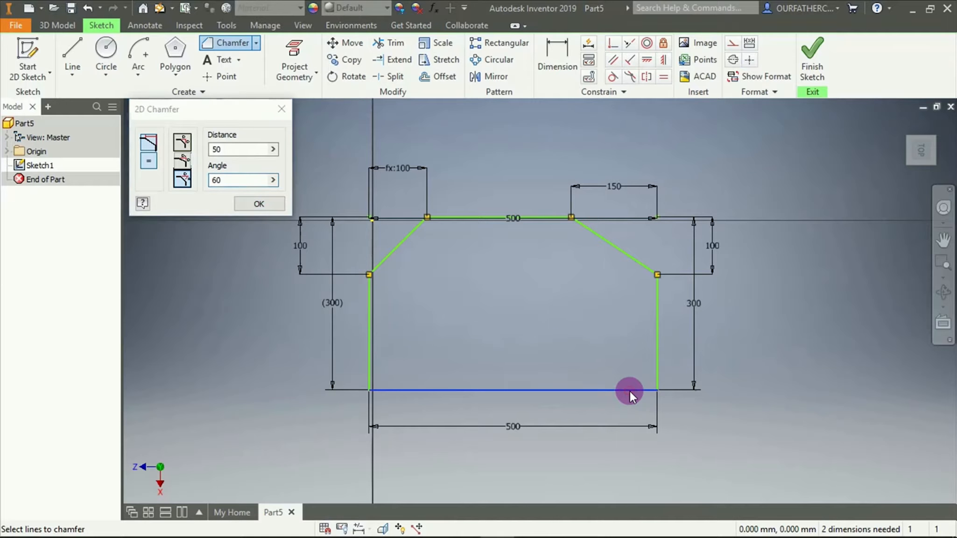
{"action": "left_click", "coordinate": [657, 342]}
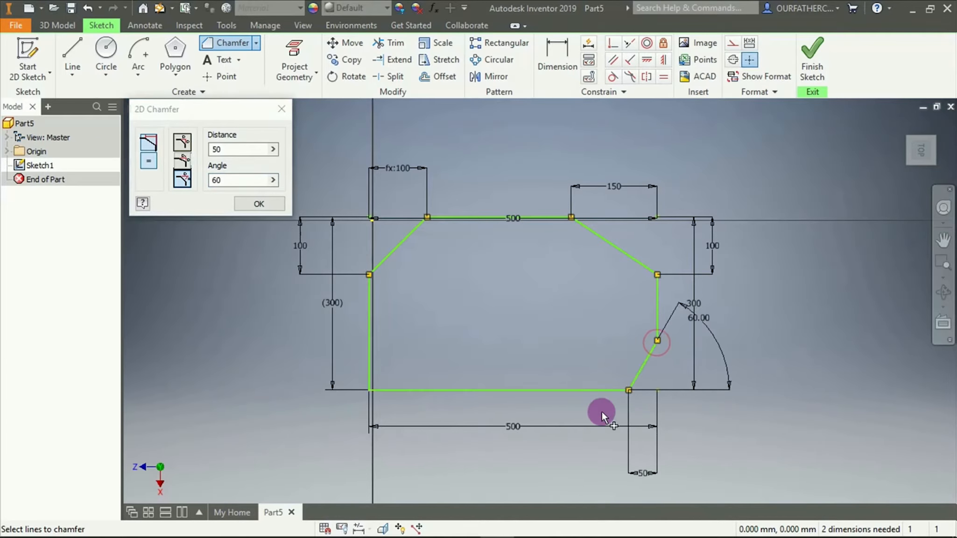
Examine the distance and angle dimensions of the lower-right chamfer up close, and end the chamfer command
{"action": "scroll", "coordinate": [673, 398], "scroll_direction": "up", "scroll_amount": 3}
{"action": "scroll", "coordinate": [653, 434], "scroll_direction": "down", "scroll_amount": 5}
{"action": "scroll", "coordinate": [649, 460], "scroll_direction": "up", "scroll_amount": 3}
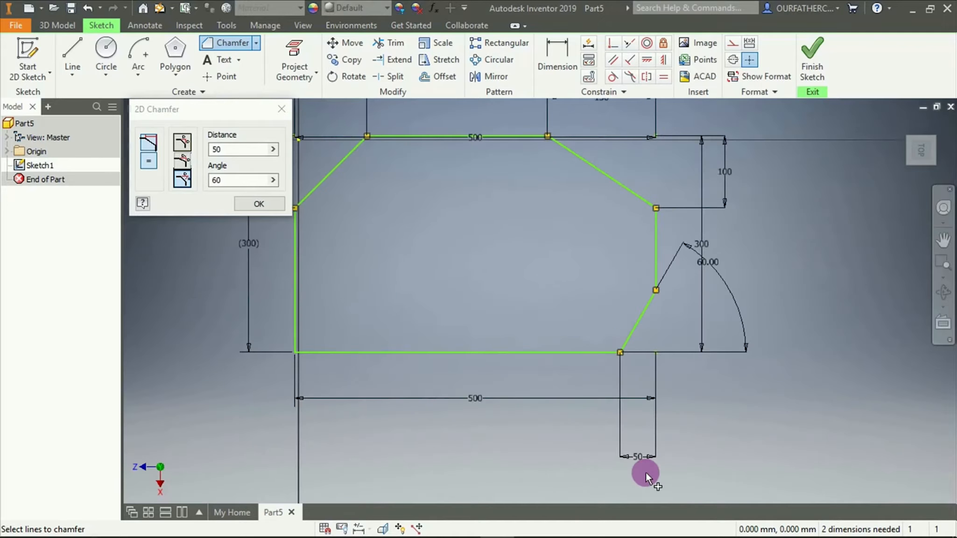
{"action": "scroll", "coordinate": [712, 287], "scroll_direction": "up", "scroll_amount": 2}
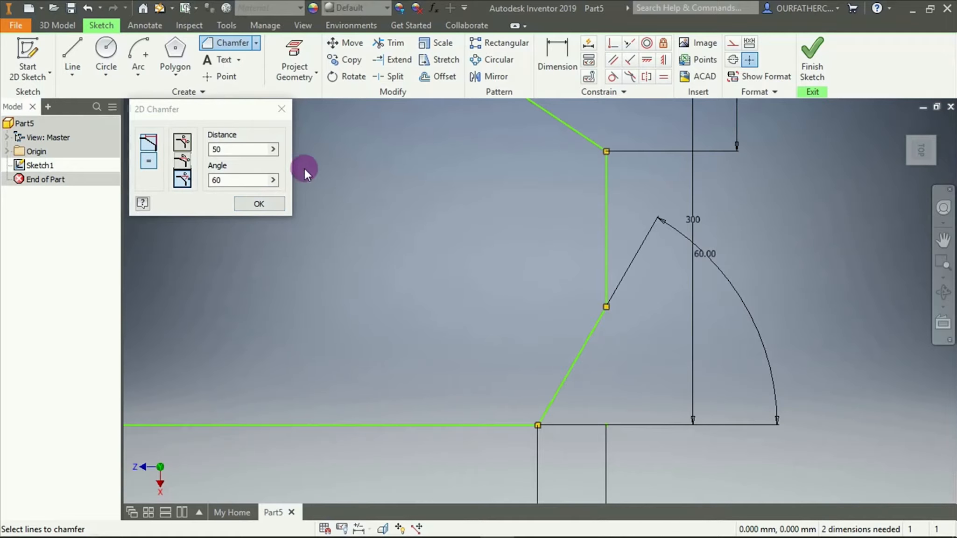
{"action": "left_click", "coordinate": [261, 204]}
{"action": "scroll", "coordinate": [424, 229], "scroll_direction": "up", "scroll_amount": 7}
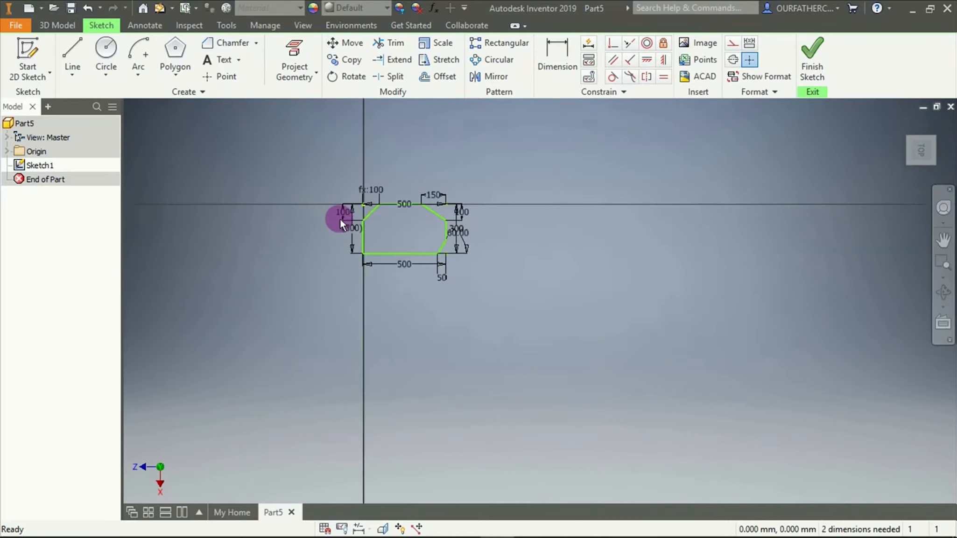
{"action": "scroll", "coordinate": [323, 211], "scroll_direction": "down", "scroll_amount": 2}
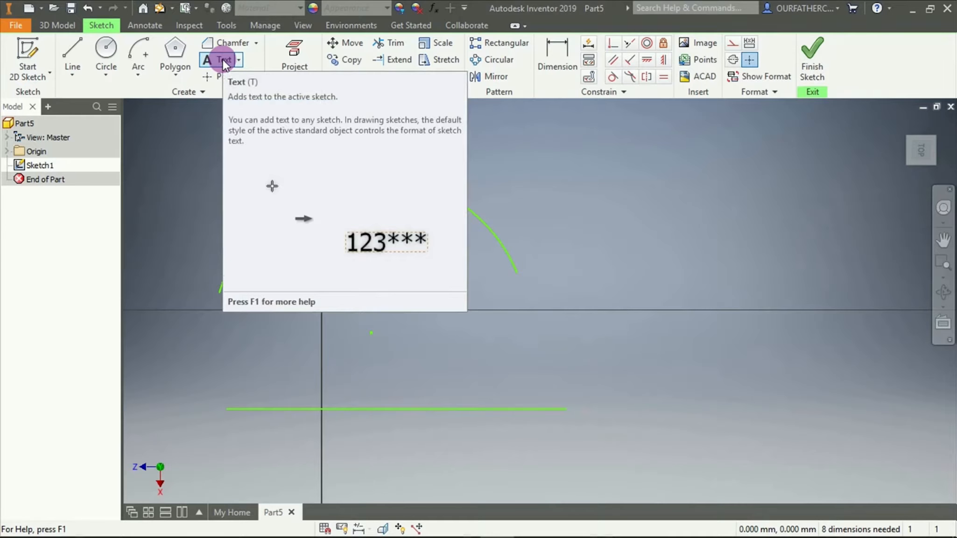
Place a sketch text above the arc and enter AUTODESK INVENTOR 2019 as its content
{"action": "left_click", "coordinate": [223, 60]}
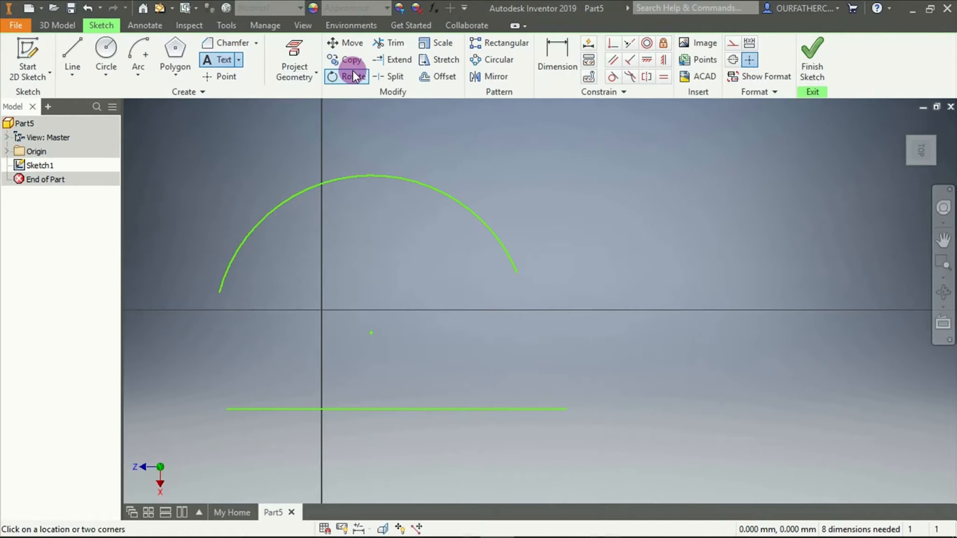
{"action": "left_click", "coordinate": [458, 129]}
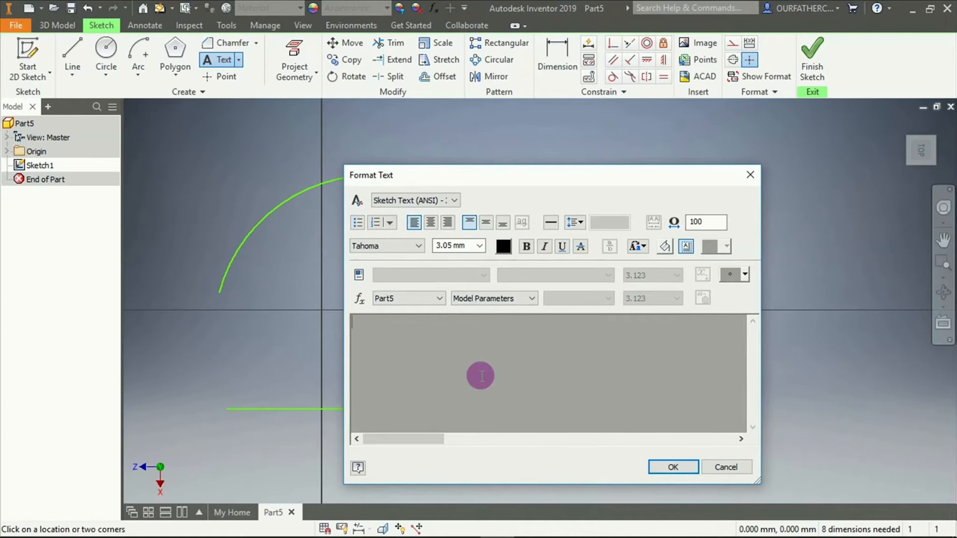
{"action": "type", "text": "AUTODESK INVEN"}
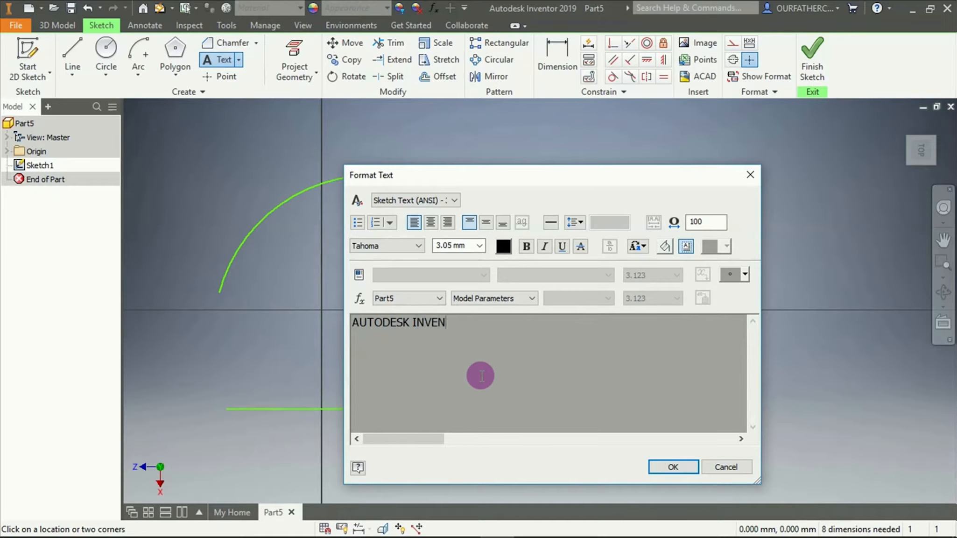
{"action": "type", "text": "TOR 2019"}
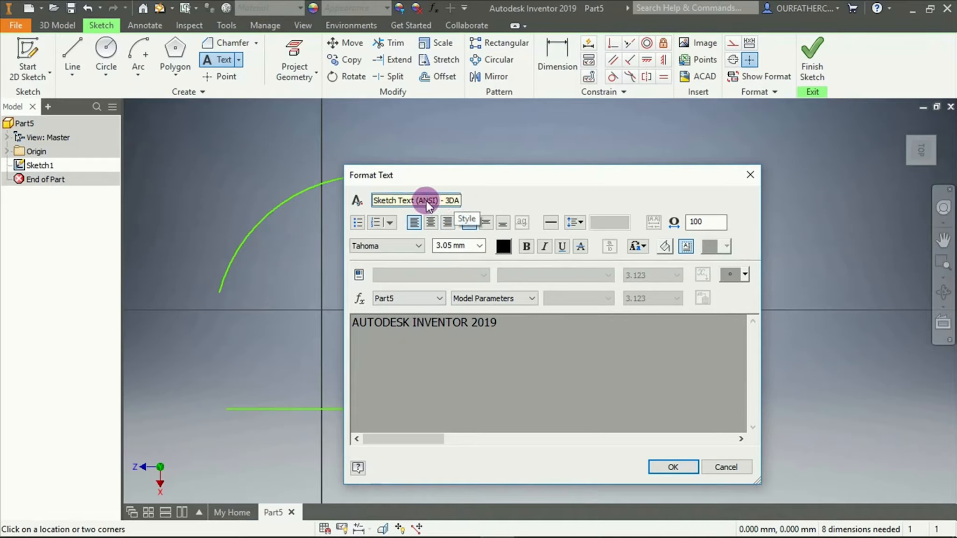
Choose the Sketch Text (ANSI) - 3DA style, the Trebuchet MS font and bold for the text, and accept it
{"action": "left_click", "coordinate": [403, 204]}
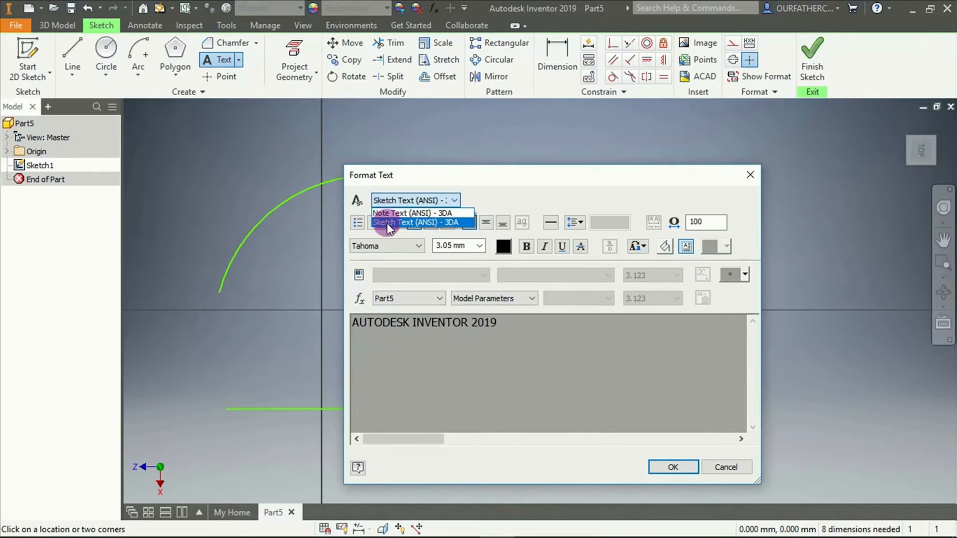
{"action": "left_click", "coordinate": [411, 222]}
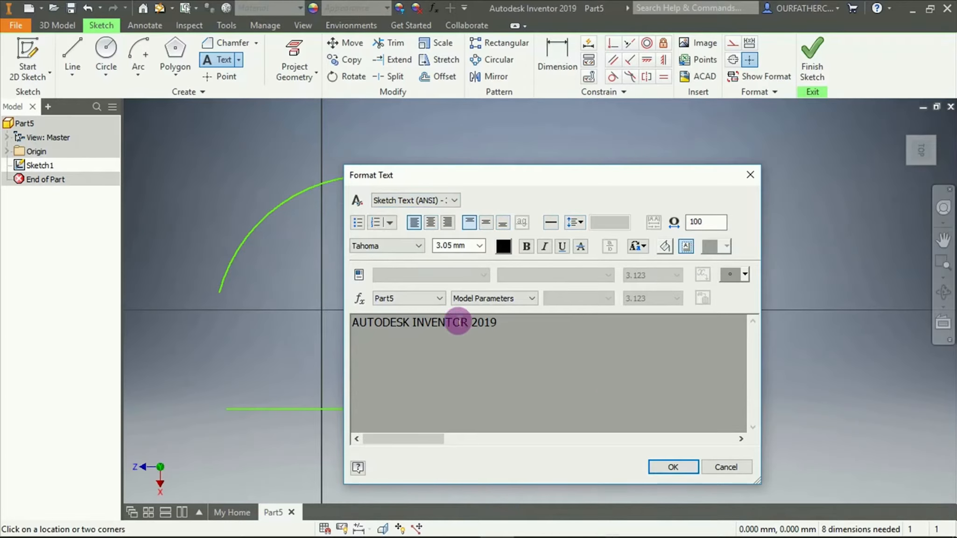
{"action": "left_click", "coordinate": [384, 246]}
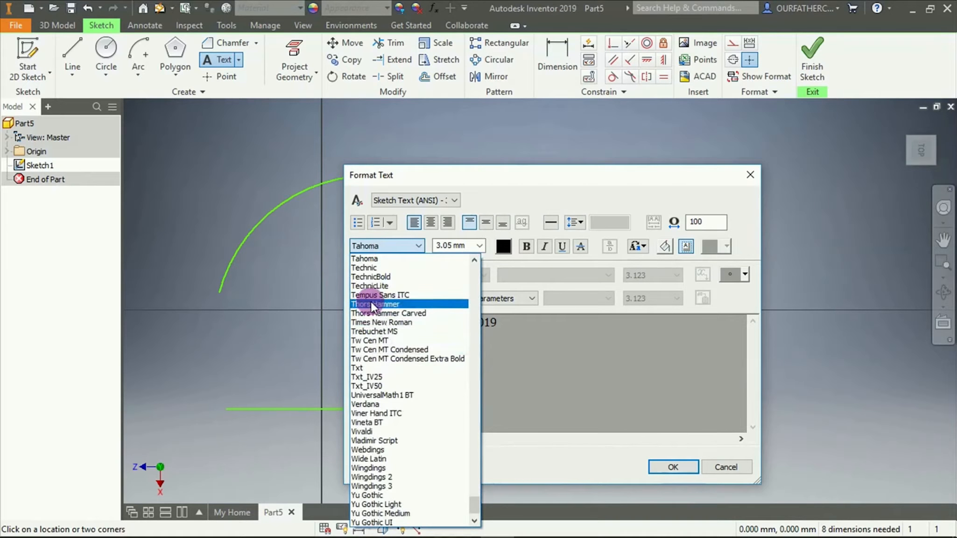
{"action": "left_click", "coordinate": [386, 331]}
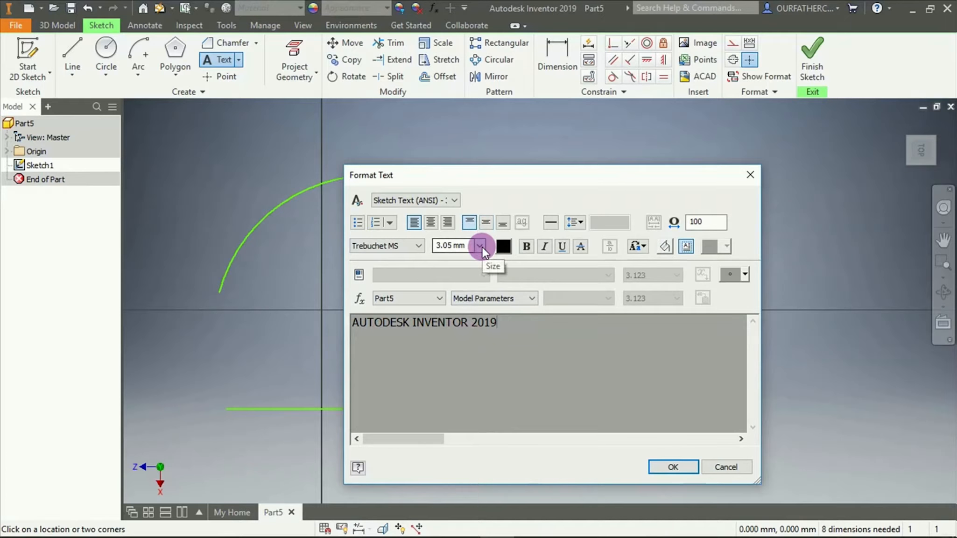
{"action": "left_click", "coordinate": [527, 246]}
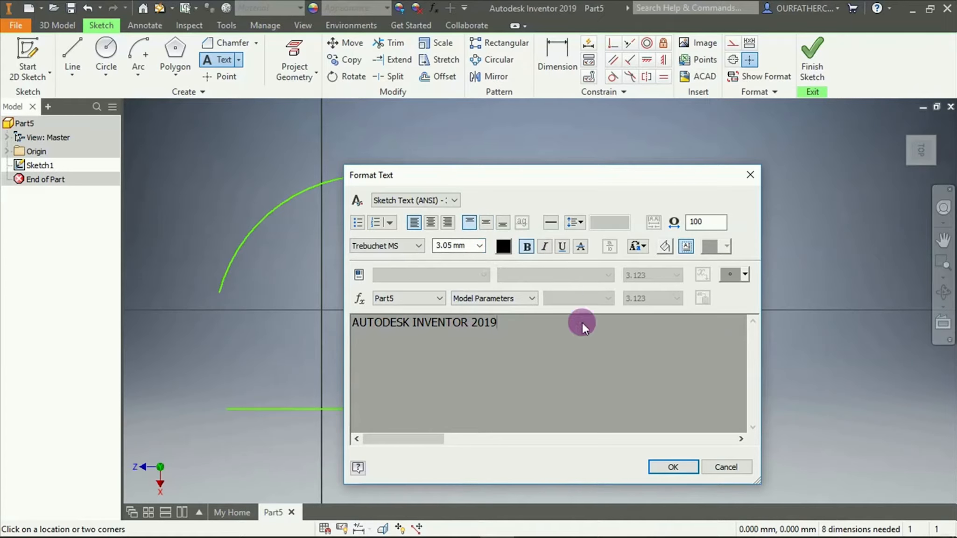
{"action": "left_click", "coordinate": [673, 466]}
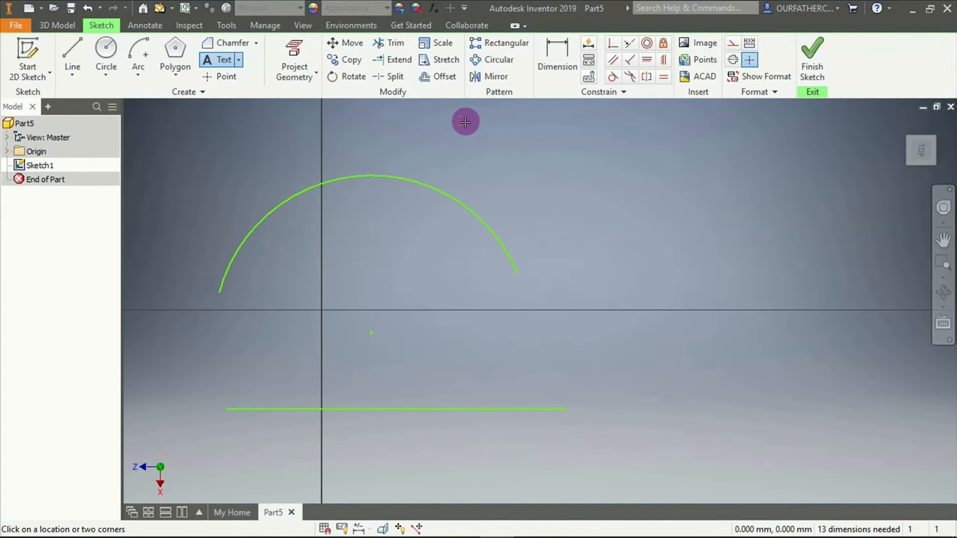
Examine the placed AUTODESK INVENTOR 2019 text up close, and end the text command
{"action": "scroll", "coordinate": [462, 122], "scroll_direction": "up", "scroll_amount": 5}
{"action": "scroll", "coordinate": [462, 122], "scroll_direction": "up", "scroll_amount": 3}
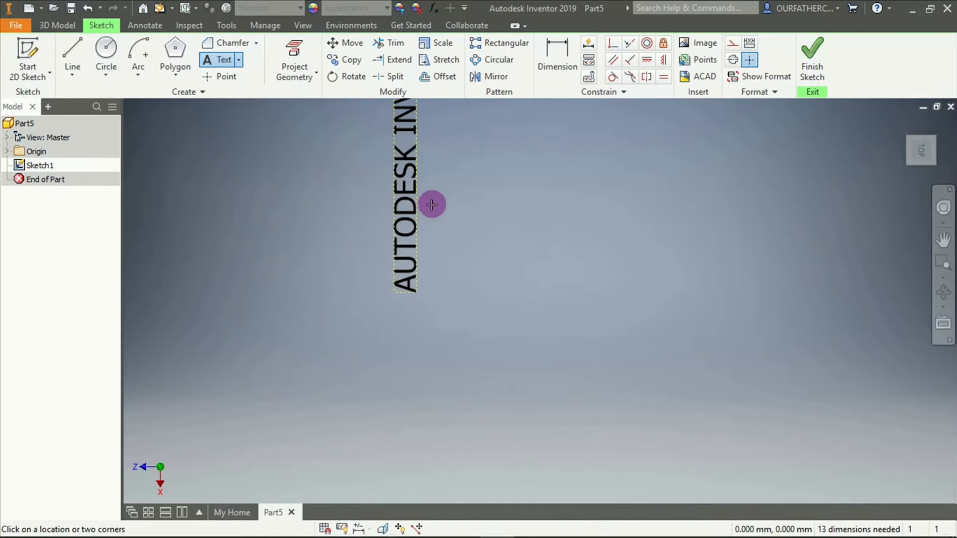
{"action": "scroll", "coordinate": [427, 205], "scroll_direction": "down", "scroll_amount": 4}
{"action": "scroll", "coordinate": [434, 191], "scroll_direction": "up", "scroll_amount": 2}
{"action": "scroll", "coordinate": [434, 171], "scroll_direction": "down", "scroll_amount": 1}
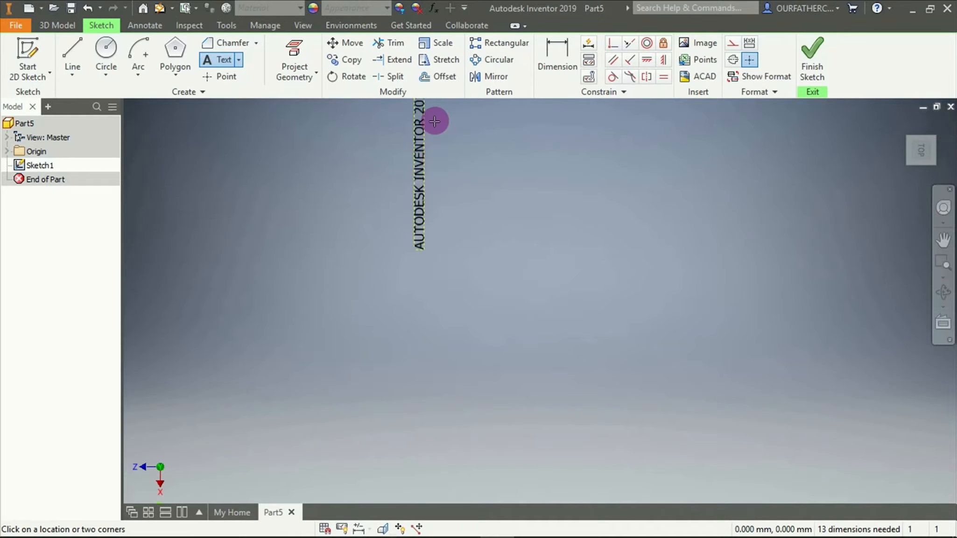
{"action": "scroll", "coordinate": [436, 117], "scroll_direction": "down", "scroll_amount": 3}
{"action": "scroll", "coordinate": [438, 108], "scroll_direction": "up", "scroll_amount": 4}
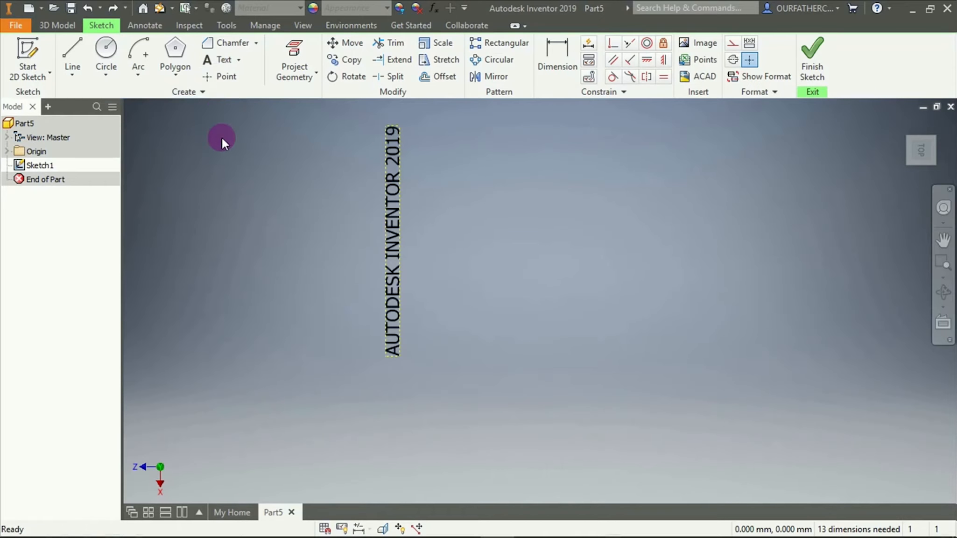
Add a second sketch text reading ANOTHER EXAMPLE beside the first one, using the Note Text (ANSI) - 3DA style
{"action": "left_click", "coordinate": [221, 63]}
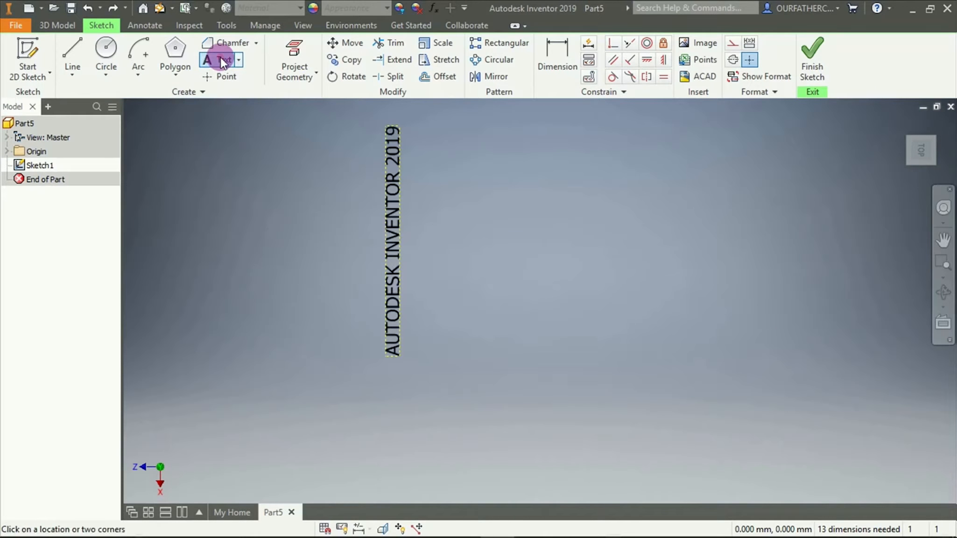
{"action": "left_click", "coordinate": [498, 230]}
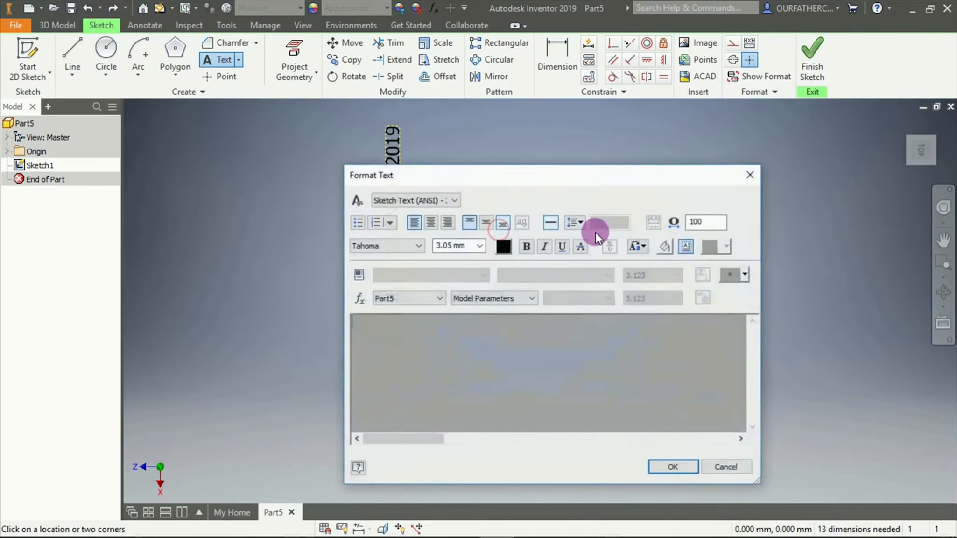
{"action": "left_click", "coordinate": [456, 336]}
{"action": "type", "text": "ANOTHER "}
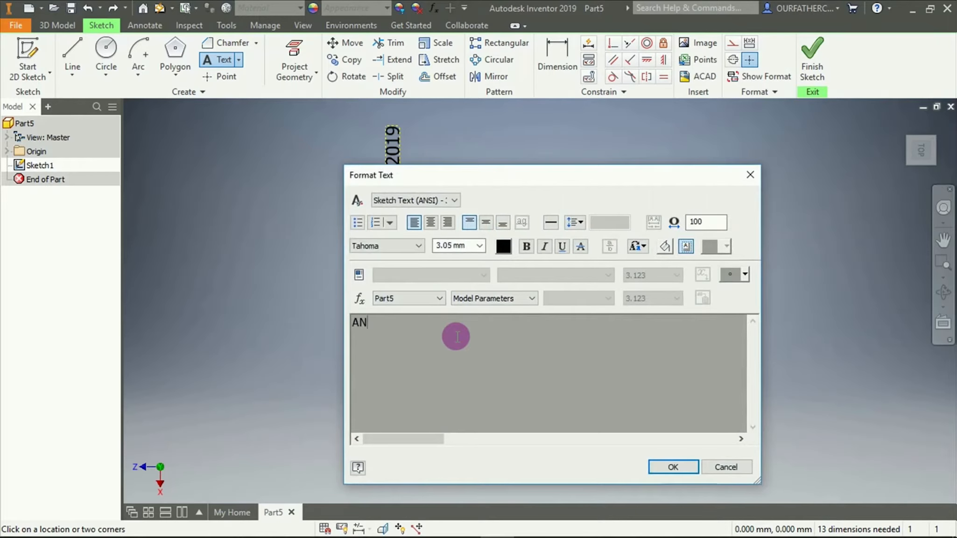
{"action": "type", "text": "EXAMPLE"}
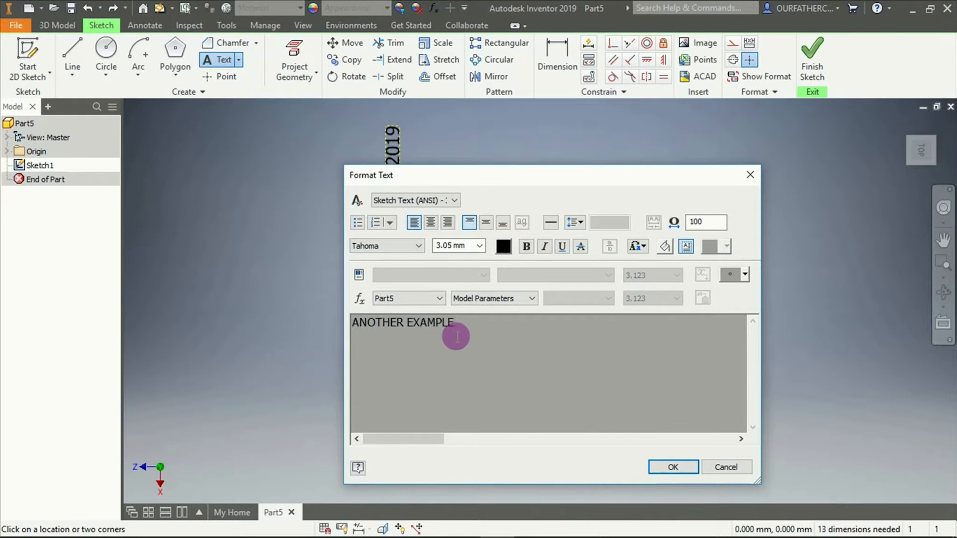
{"action": "left_click", "coordinate": [428, 200]}
{"action": "left_click", "coordinate": [424, 213]}
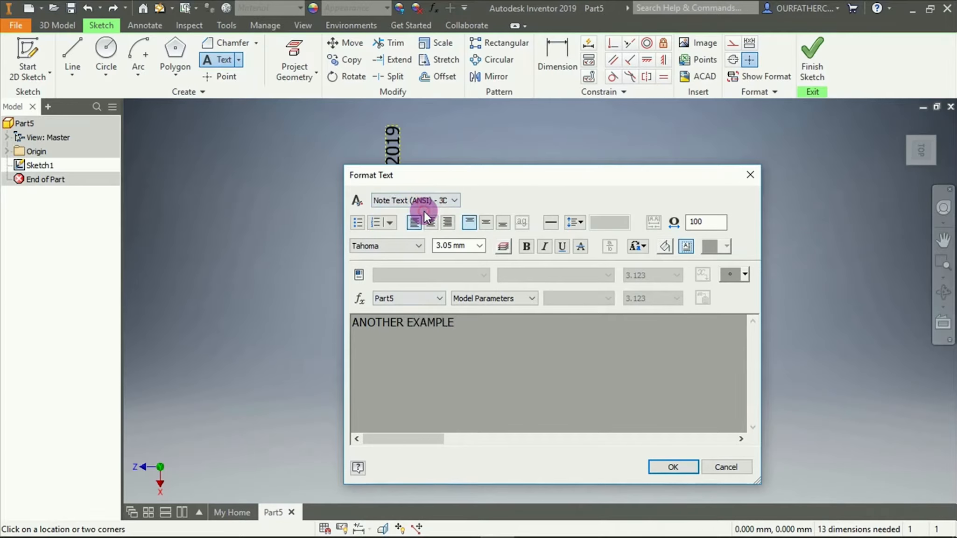
{"action": "left_click", "coordinate": [672, 467]}
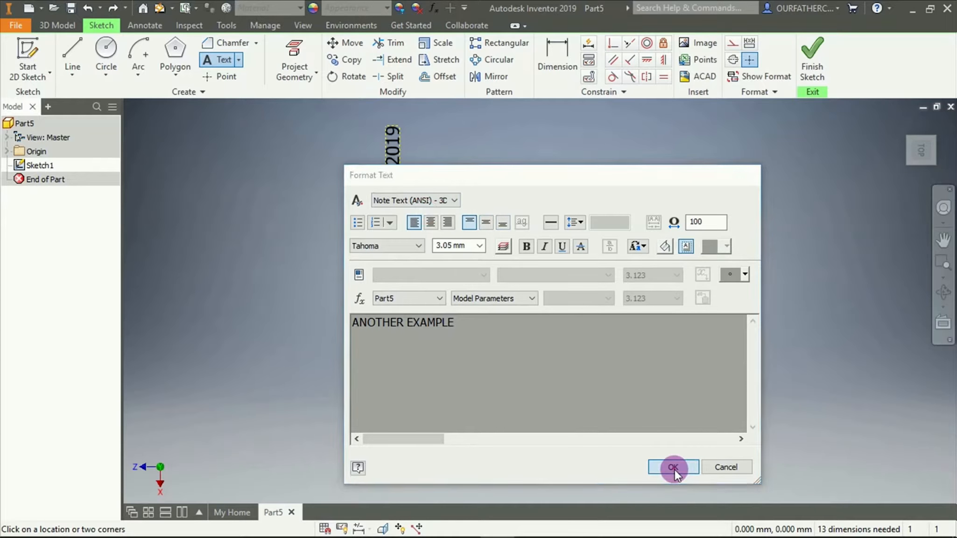
Move the ANOTHER EXAMPLE text closer alongside the first text, and open its formatting for review and accept it
{"action": "left_click", "coordinate": [510, 211]}
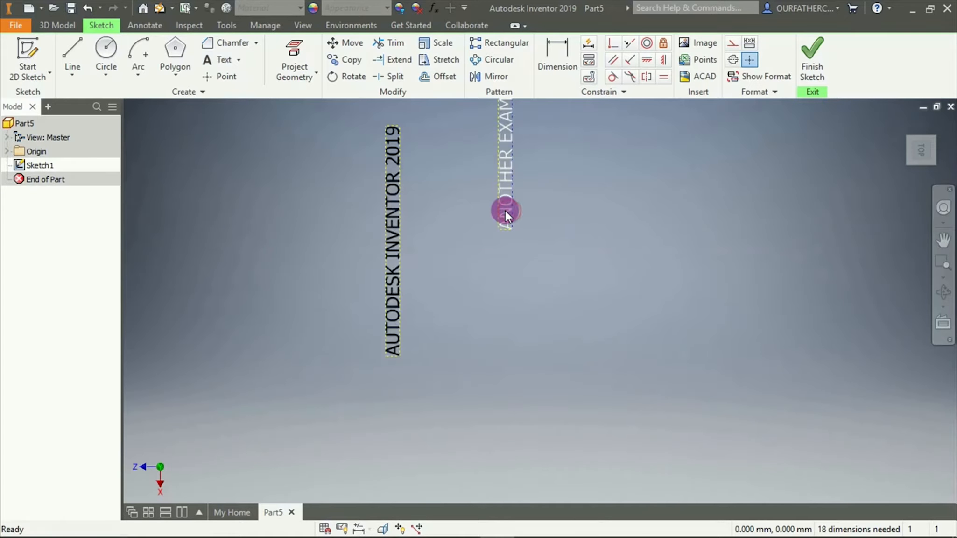
{"action": "mouse_move", "coordinate": [506, 212]}
{"action": "left_mouse_down"}
{"action": "mouse_move", "coordinate": [493, 267]}
{"action": "mouse_move", "coordinate": [446, 324]}
{"action": "left_mouse_up"}
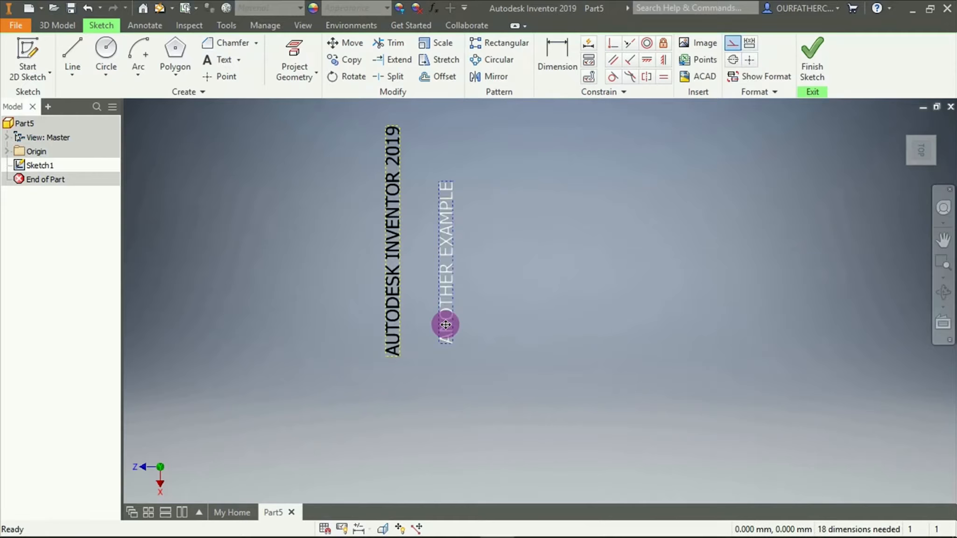
{"action": "double_click", "coordinate": [442, 282]}
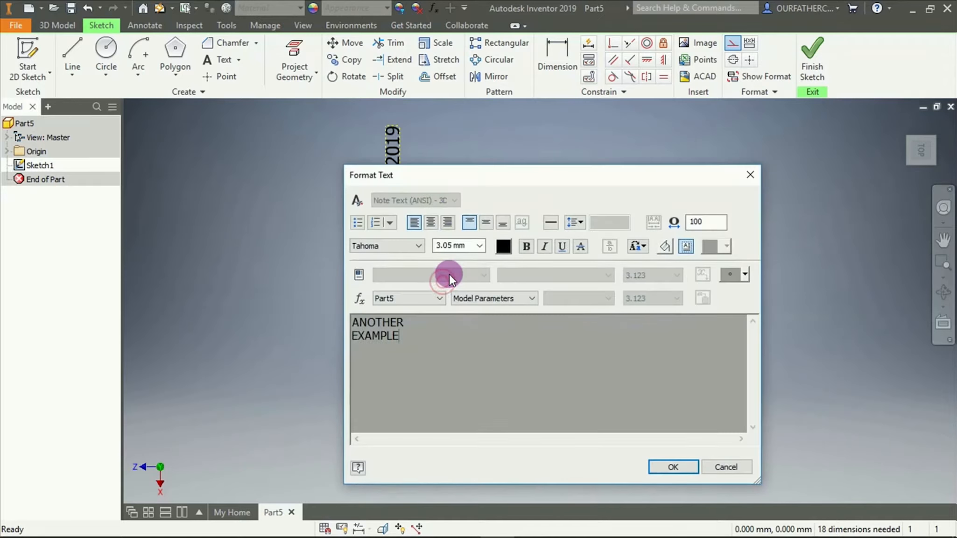
{"action": "left_click", "coordinate": [686, 467]}
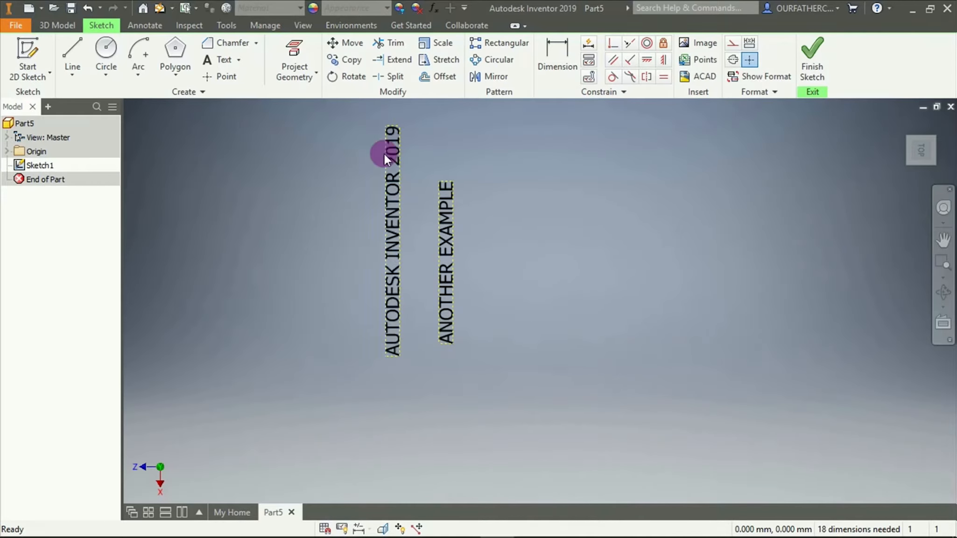
{"action": "mouse_move", "coordinate": [421, 175]}
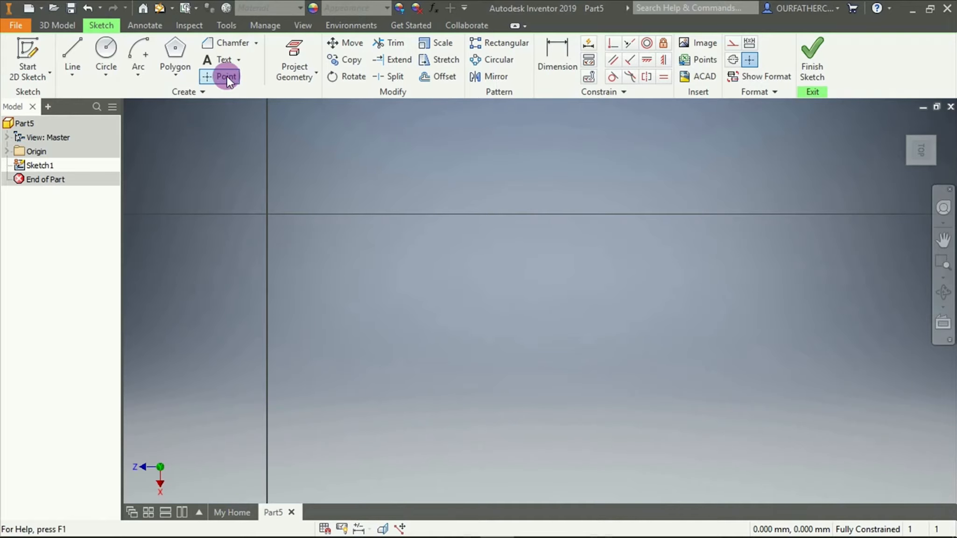
Place ten scattered sketch points to the right of the vertical axis, above and below the horizontal axis, and end the Point command
{"action": "left_click", "coordinate": [226, 76]}
{"action": "left_click", "coordinate": [333, 175]}
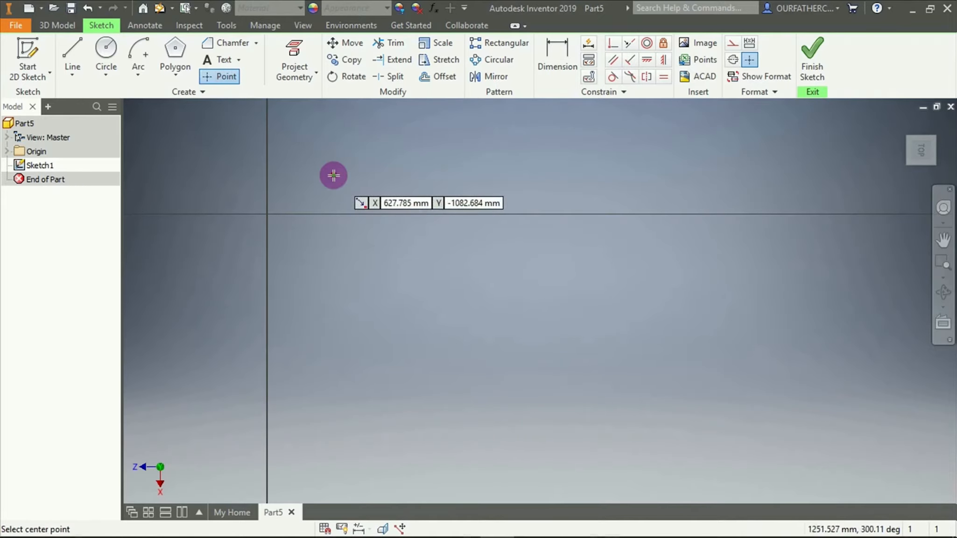
{"action": "left_click", "coordinate": [439, 155]}
{"action": "left_click", "coordinate": [464, 303]}
{"action": "left_click", "coordinate": [352, 337]}
{"action": "left_click", "coordinate": [323, 262]}
{"action": "left_click", "coordinate": [563, 252]}
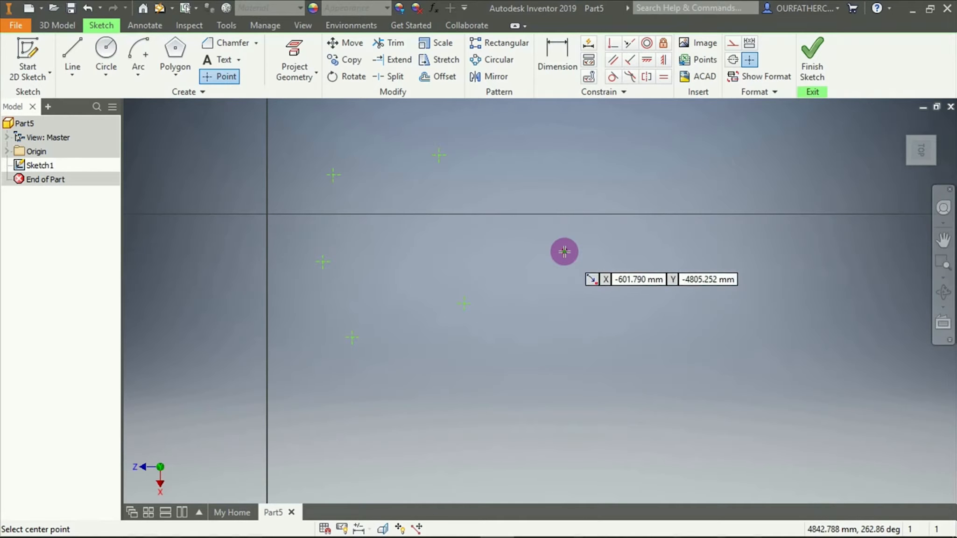
{"action": "left_click", "coordinate": [545, 155]}
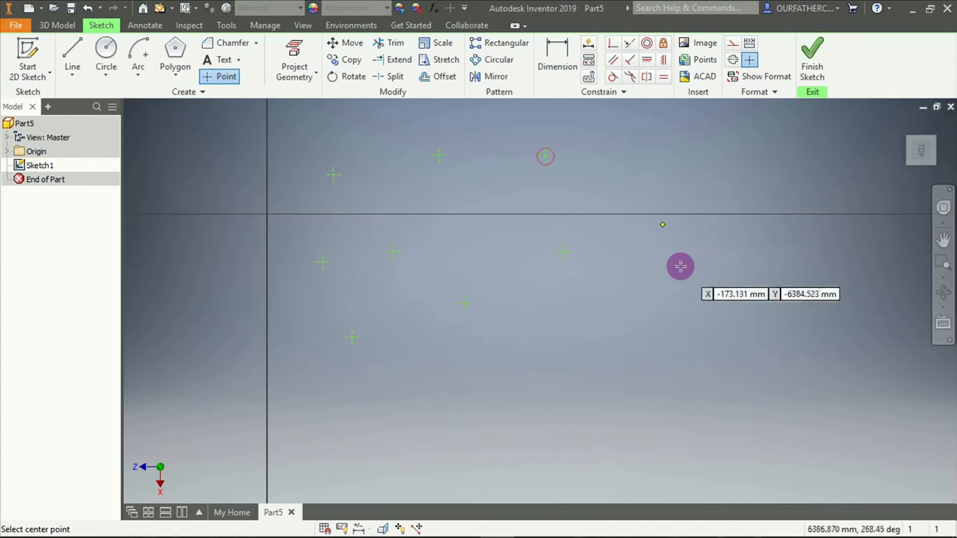
{"action": "left_click", "coordinate": [685, 322]}
{"action": "left_click", "coordinate": [597, 402]}
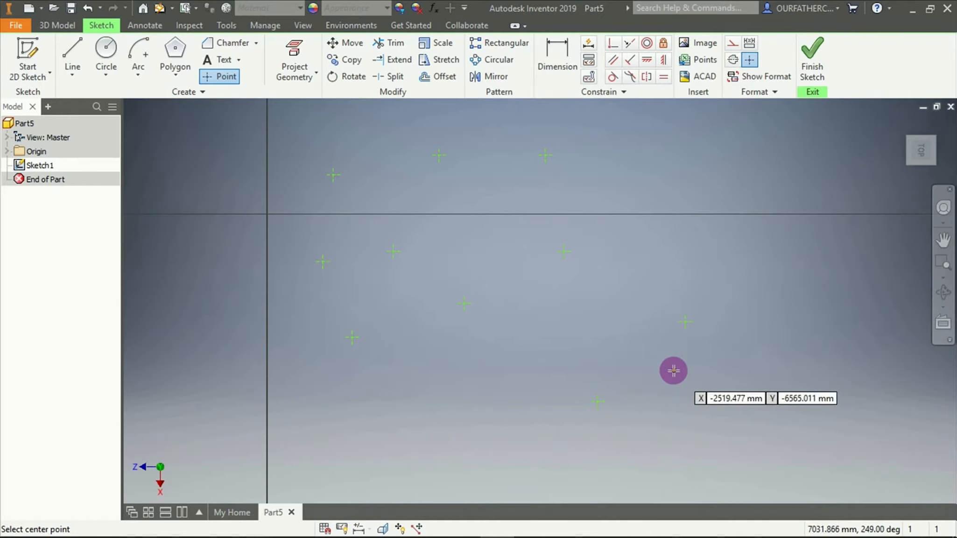
{"action": "key", "text": "Escape"}
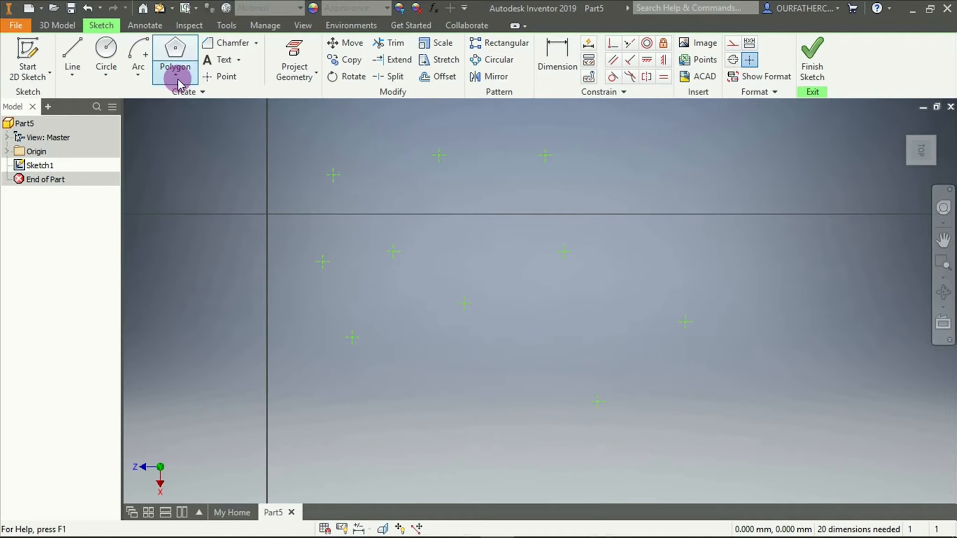
Draw an interpolation spline through nine of the sketch points, leaving out the lowest one, and finish the curve at the central point
{"action": "left_click", "coordinate": [74, 73]}
{"action": "left_click", "coordinate": [79, 152]}
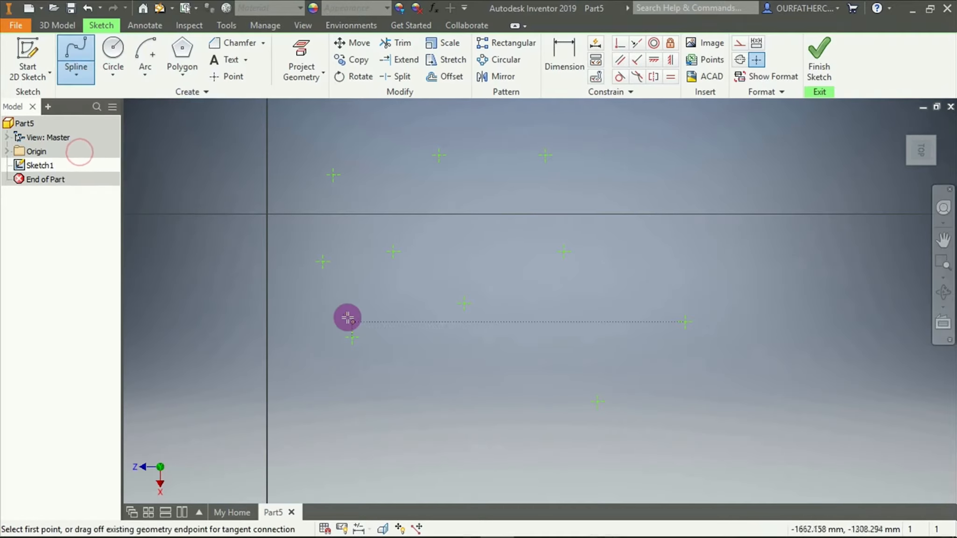
{"action": "left_click", "coordinate": [353, 337]}
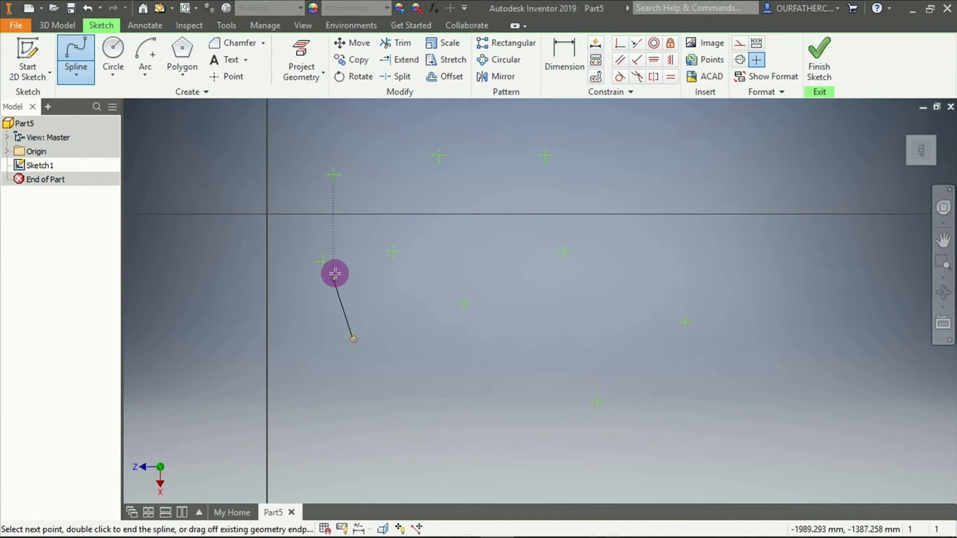
{"action": "left_click", "coordinate": [392, 251]}
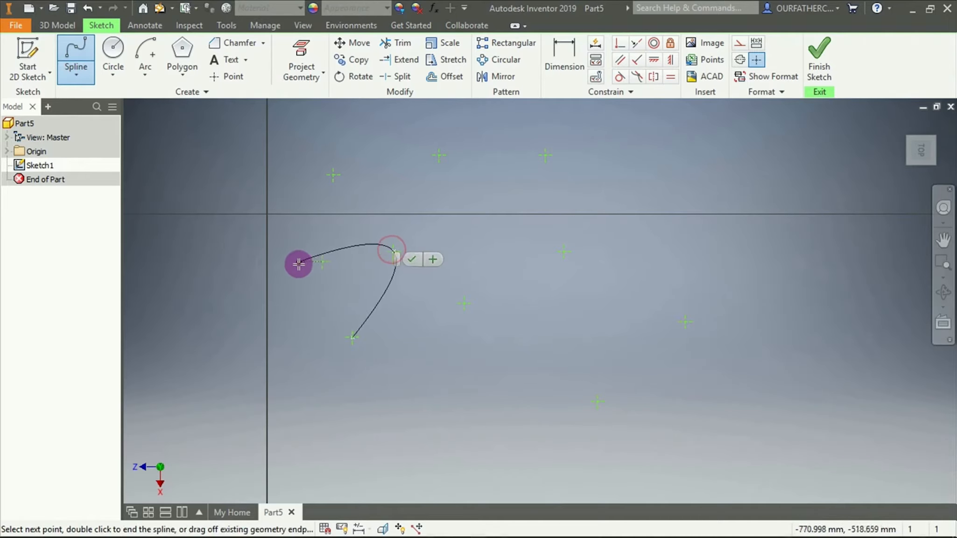
{"action": "left_click", "coordinate": [322, 264]}
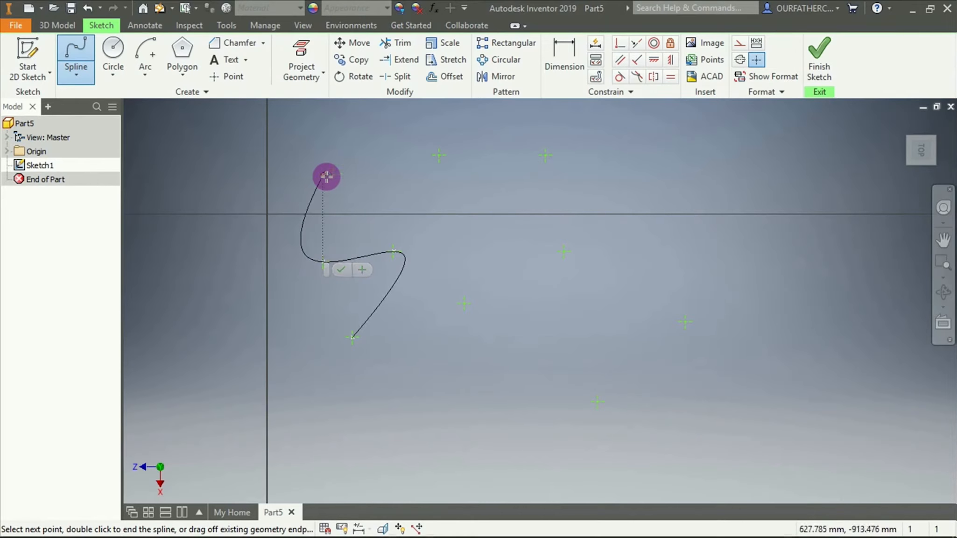
{"action": "left_click", "coordinate": [332, 175]}
{"action": "left_click", "coordinate": [439, 156]}
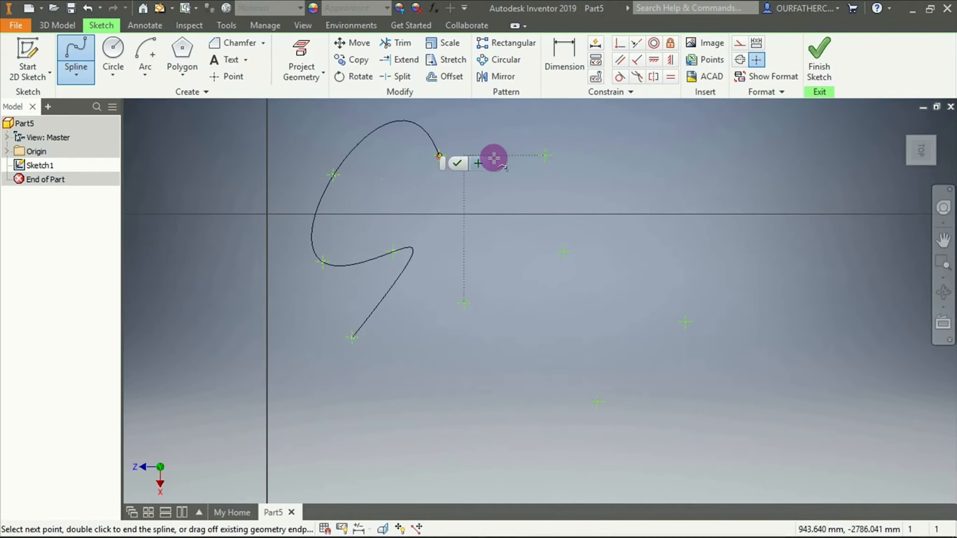
{"action": "left_click", "coordinate": [544, 156]}
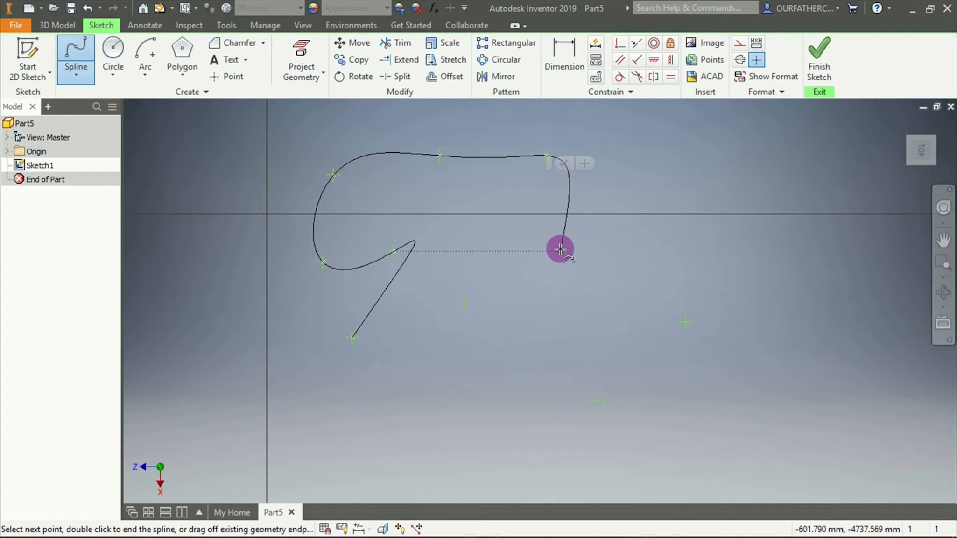
{"action": "left_click", "coordinate": [561, 249]}
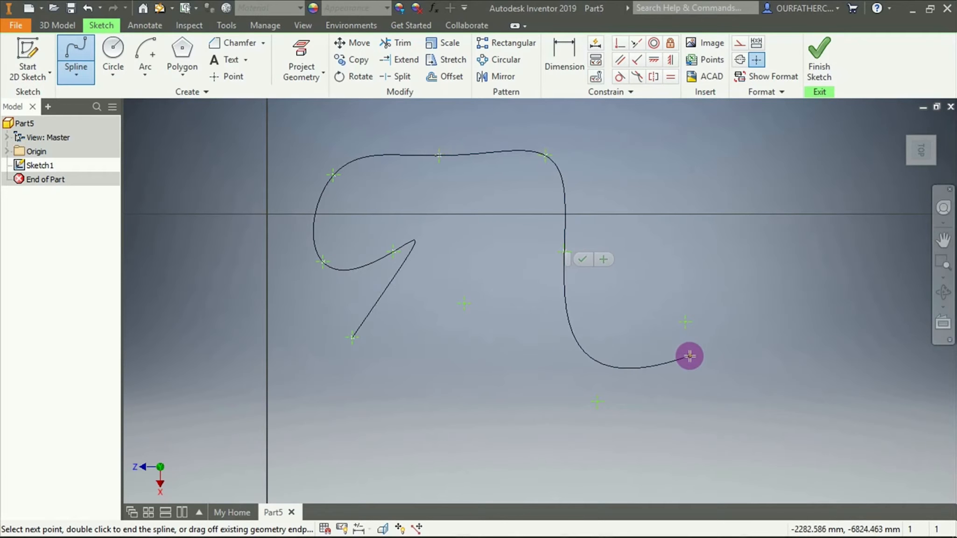
{"action": "left_click", "coordinate": [682, 322]}
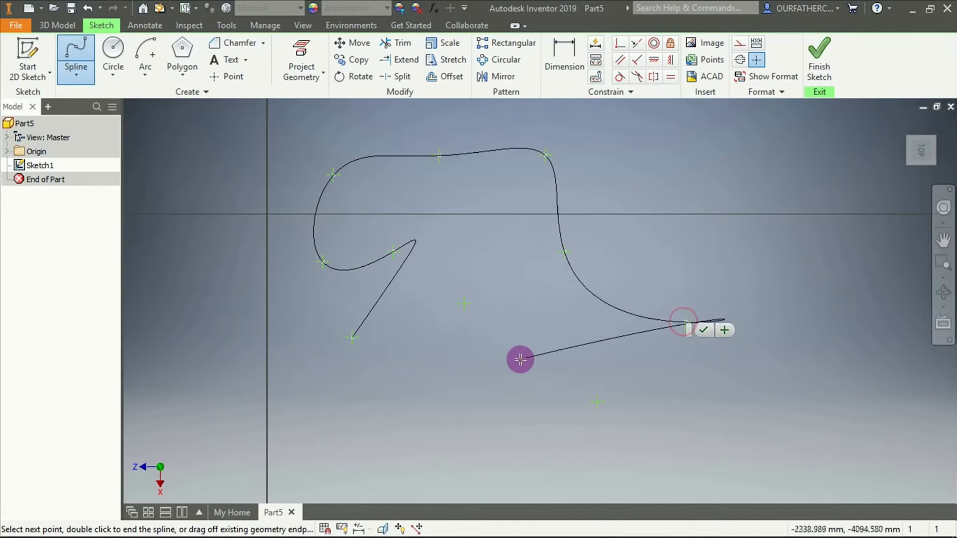
{"action": "left_click", "coordinate": [464, 301]}
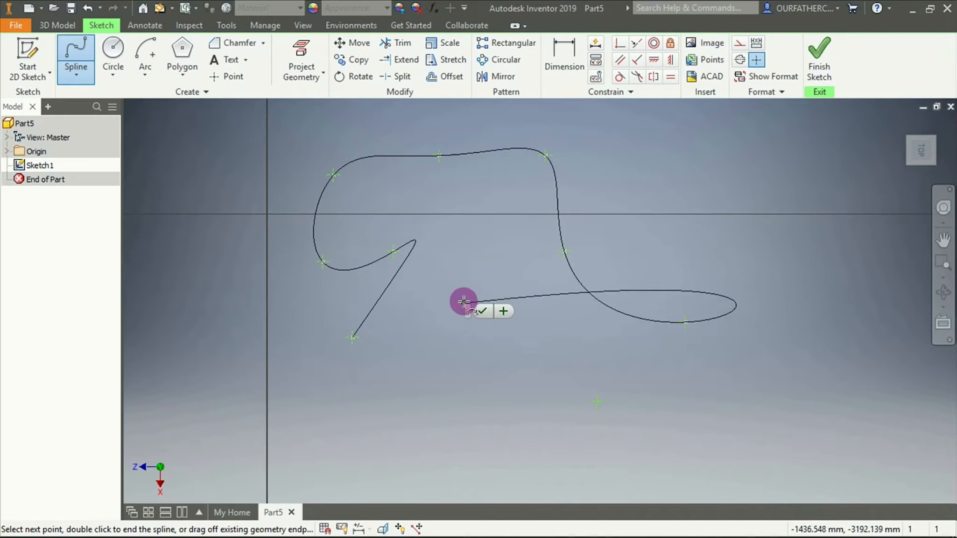
{"action": "right_click", "coordinate": [464, 302]}
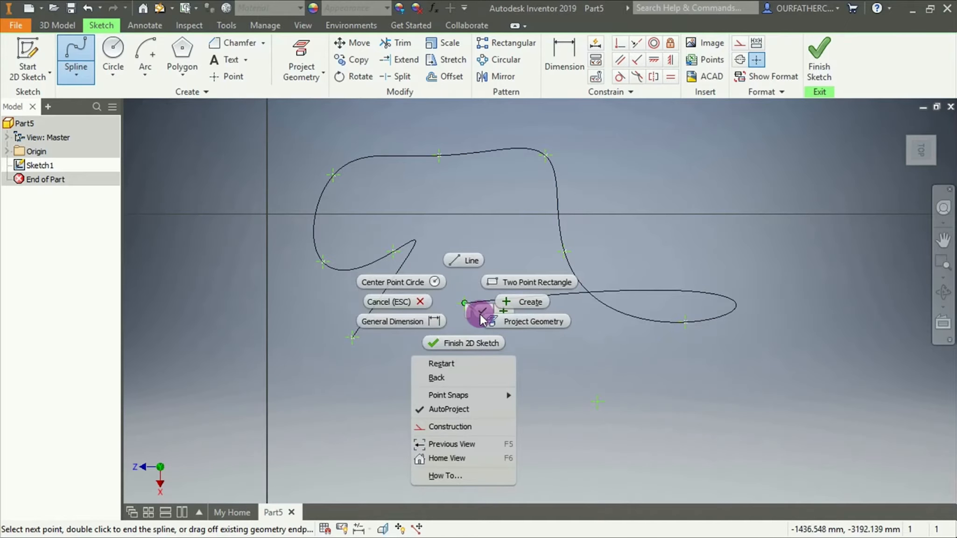
{"action": "left_click", "coordinate": [481, 316]}
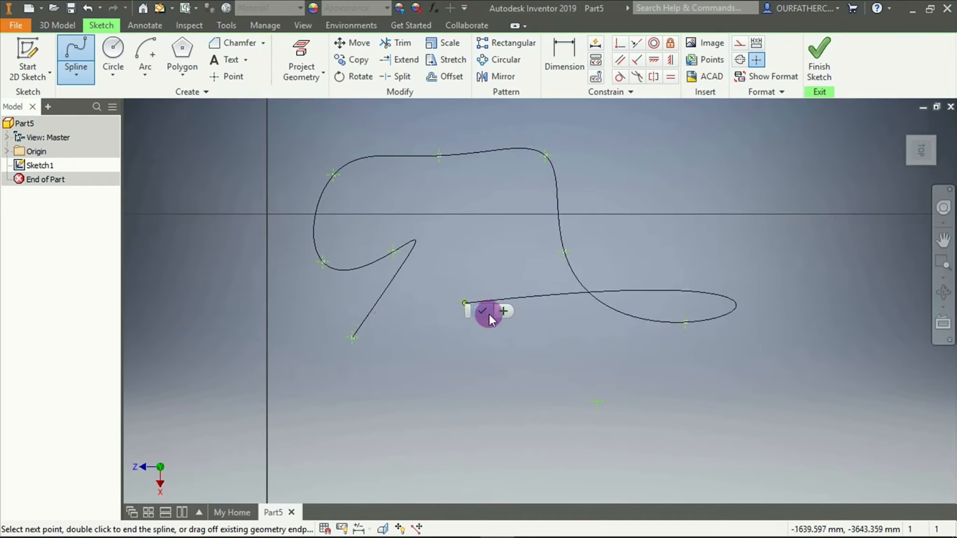
{"action": "left_click", "coordinate": [487, 312]}
{"action": "left_click", "coordinate": [631, 353]}
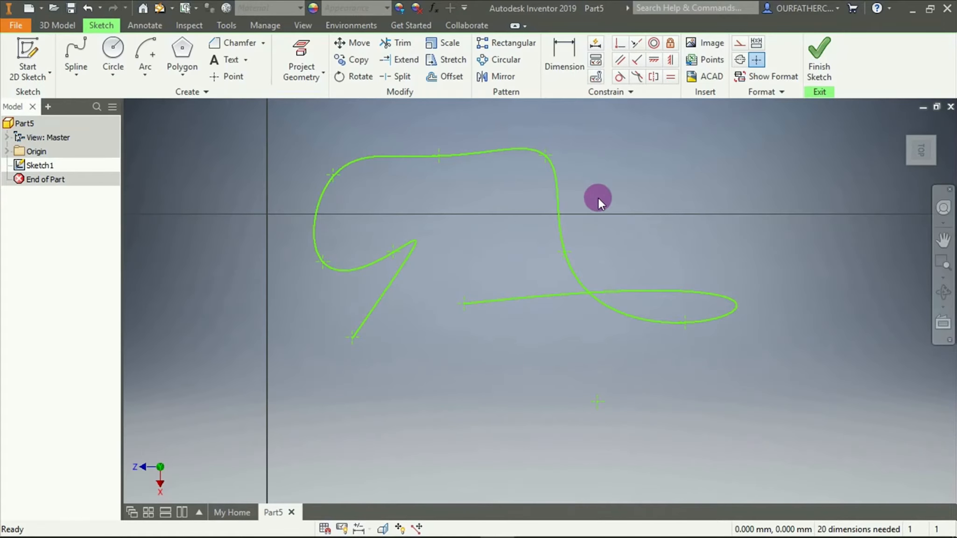
Delete the spline and all the sketch points to clear the sketch
{"action": "mouse_move", "coordinate": [320, 136]}
{"action": "left_mouse_down"}
{"action": "mouse_move", "coordinate": [802, 392]}
{"action": "mouse_move", "coordinate": [846, 461]}
{"action": "left_mouse_up"}
{"action": "key", "text": "Delete"}
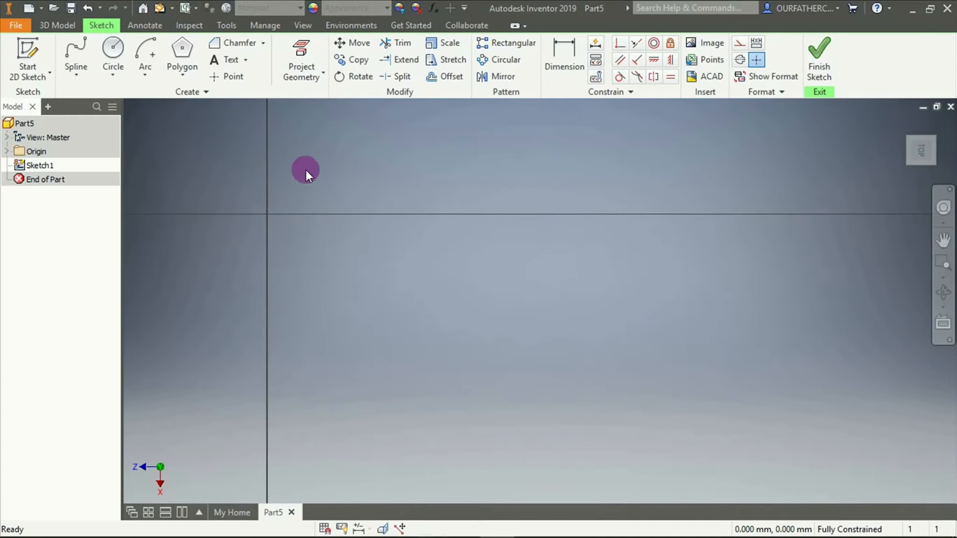
{"action": "left_click", "coordinate": [198, 93]}
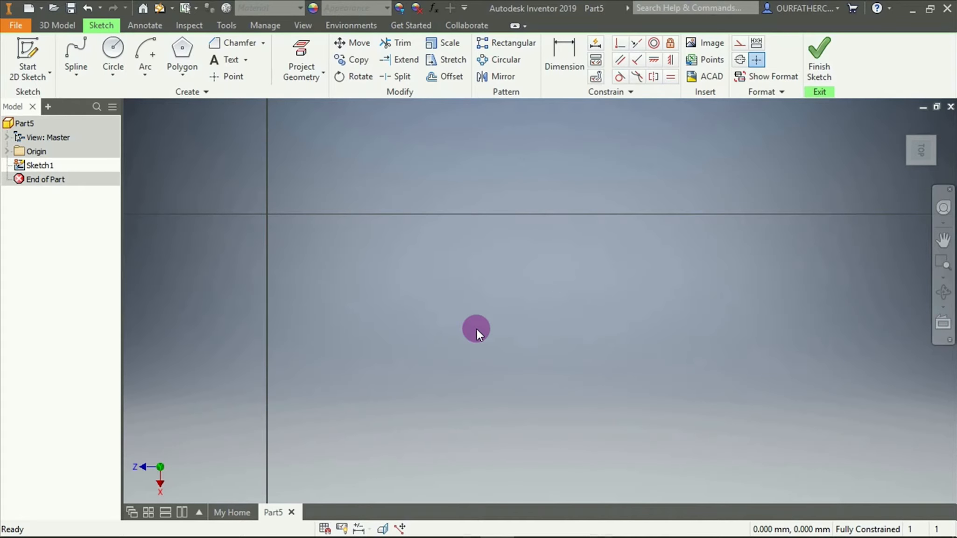
Draw a large circle centred below the horizontal axis and to the right of the vertical axis
{"action": "left_click", "coordinate": [113, 48]}
{"action": "left_click", "coordinate": [431, 302]}
{"action": "left_click", "coordinate": [399, 188]}
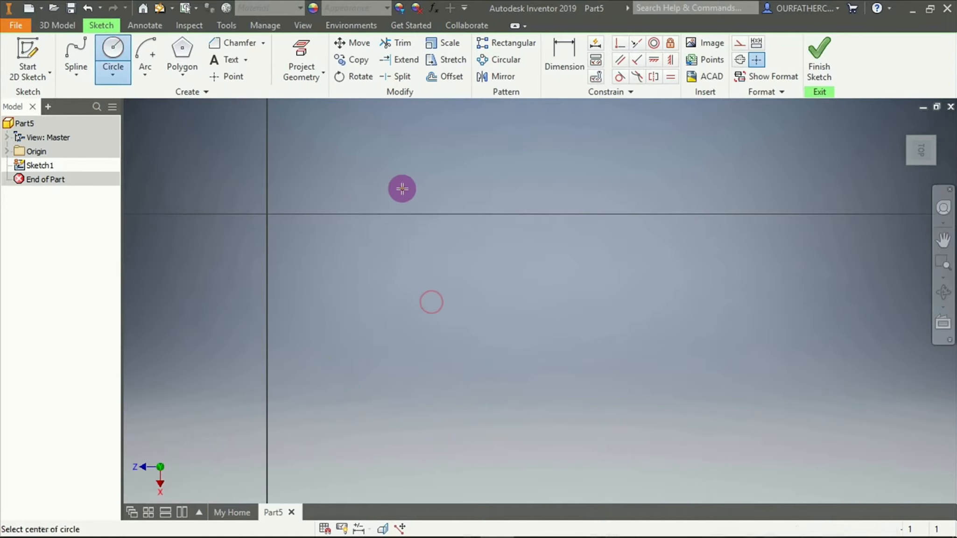
Draw three small circles around the large circle's upper right and right side, the lowest about 622 mm in diameter, and end the Circle command
{"action": "left_click", "coordinate": [488, 166]}
{"action": "left_click", "coordinate": [500, 179]}
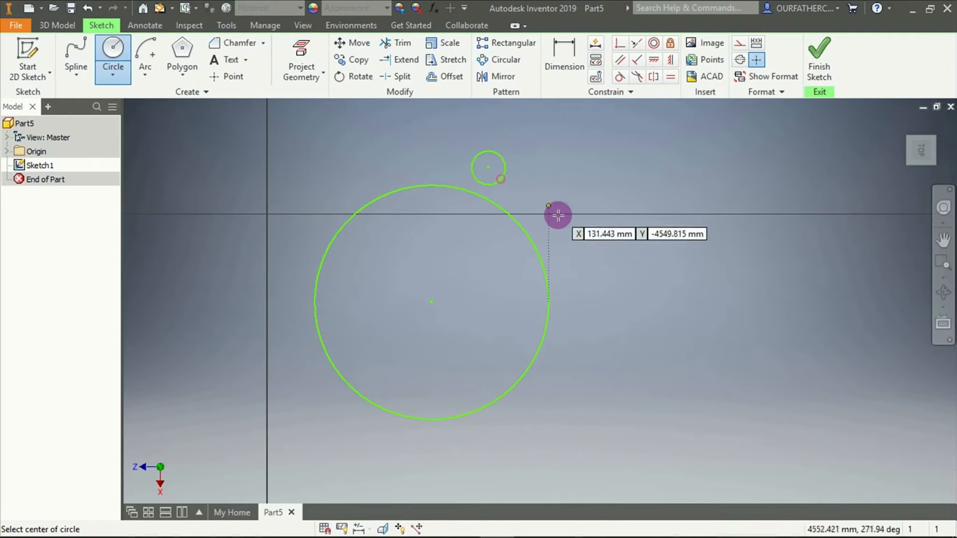
{"action": "left_click", "coordinate": [562, 245]}
{"action": "left_click", "coordinate": [570, 262]}
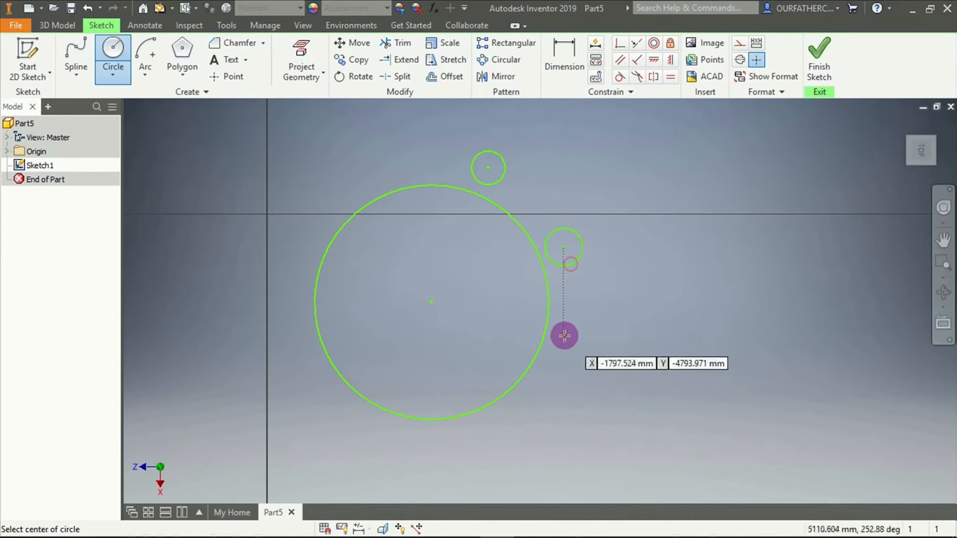
{"action": "left_click", "coordinate": [563, 345]}
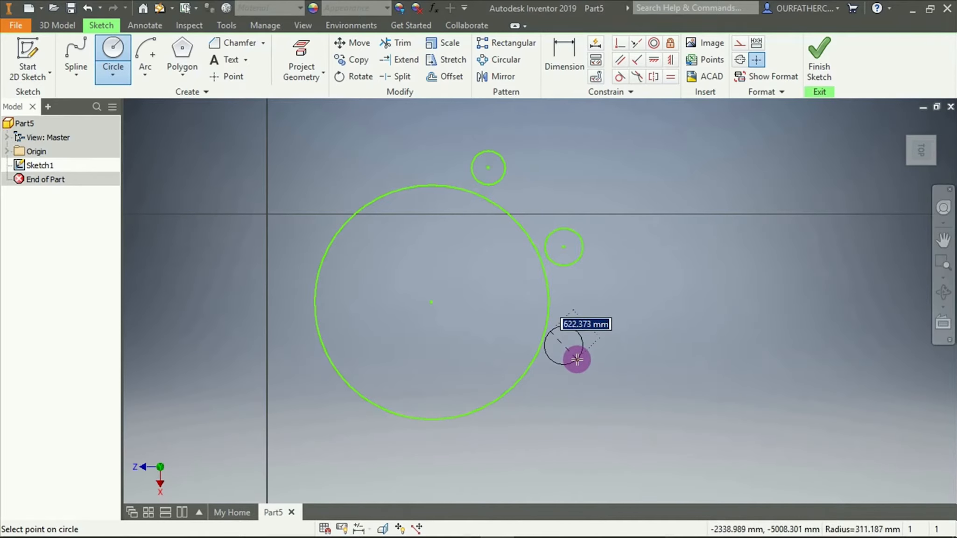
{"action": "left_click", "coordinate": [576, 357]}
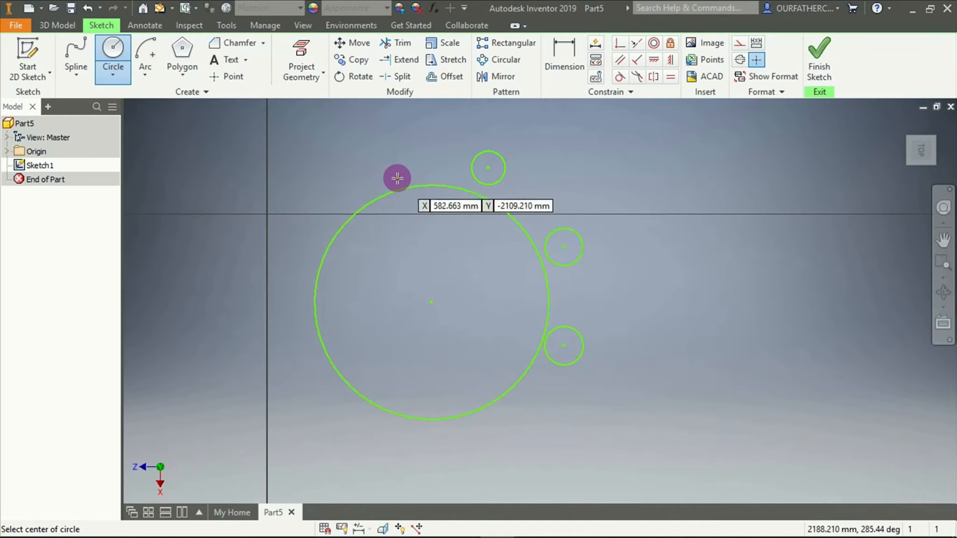
{"action": "key", "text": "Escape"}
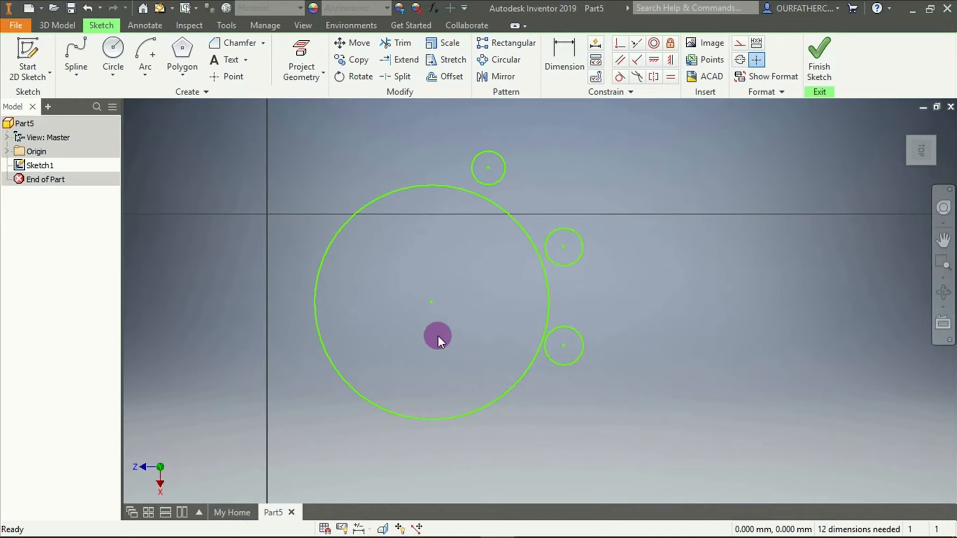
Start a sketch block from the large circle and its three small circles, and name it Table with three chairs
{"action": "scroll", "coordinate": [357, 230], "scroll_direction": "down", "scroll_amount": 3}
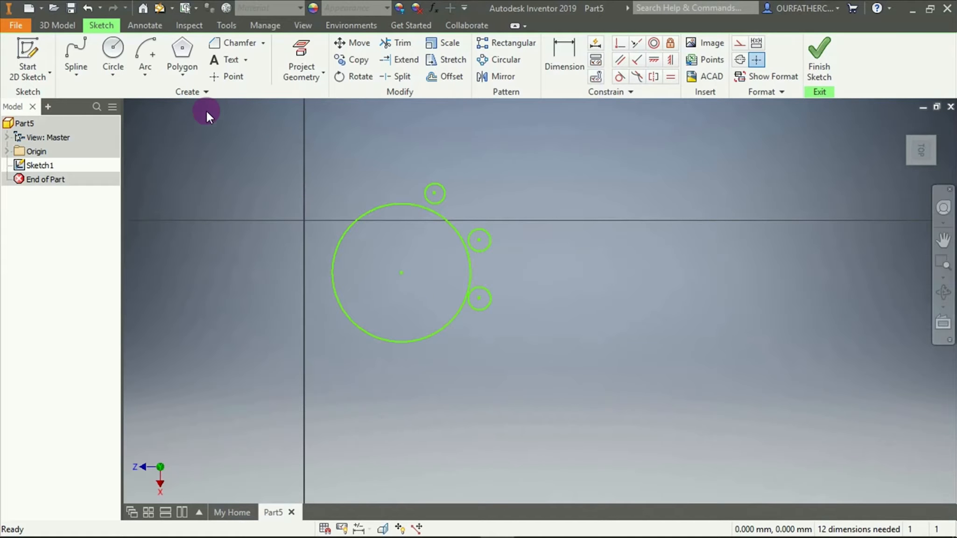
{"action": "mouse_move", "coordinate": [264, 125]}
{"action": "left_mouse_down"}
{"action": "mouse_move", "coordinate": [511, 340]}
{"action": "mouse_move", "coordinate": [550, 399]}
{"action": "left_mouse_up"}
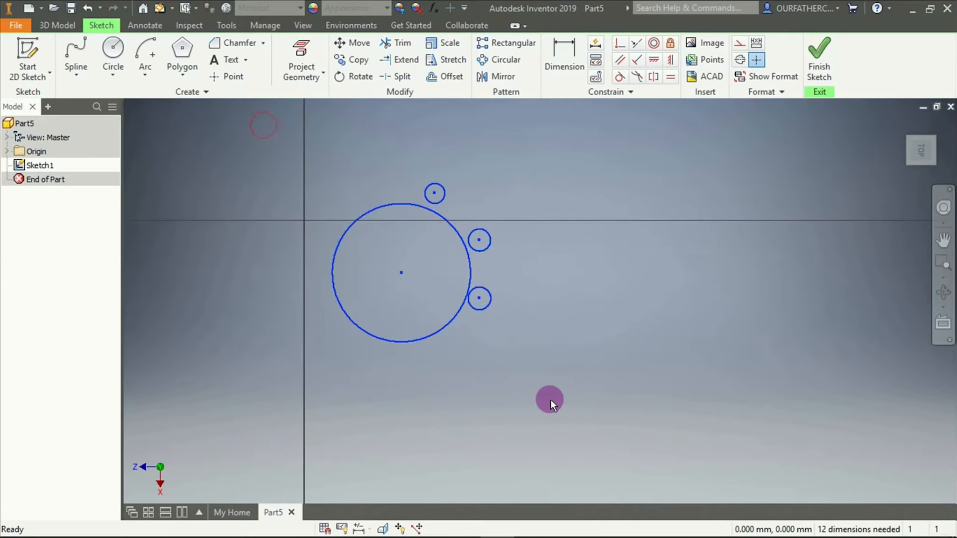
{"action": "left_click", "coordinate": [205, 93]}
{"action": "left_click", "coordinate": [94, 108]}
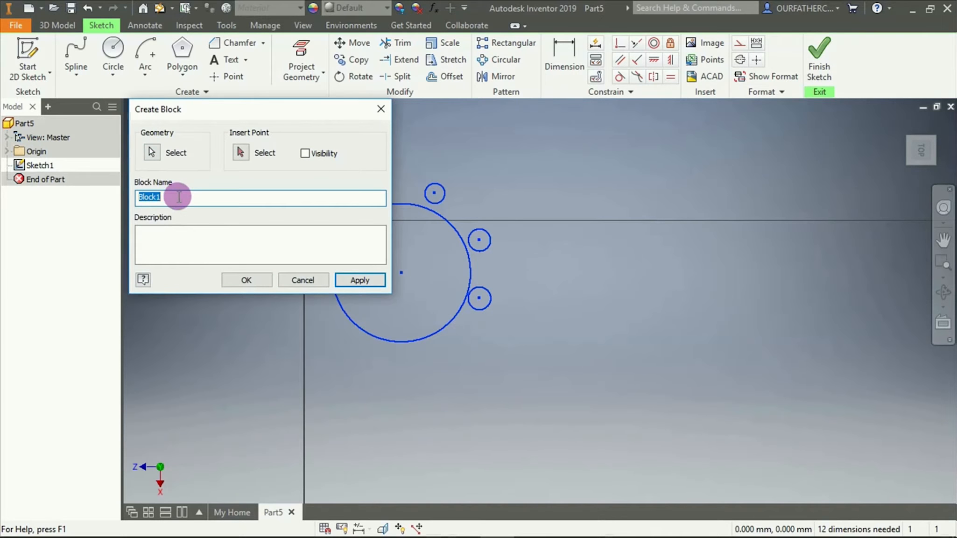
{"action": "left_click", "coordinate": [161, 196]}
{"action": "left_click_drag", "start_coordinate": [161, 197], "coordinate": [107, 197]}
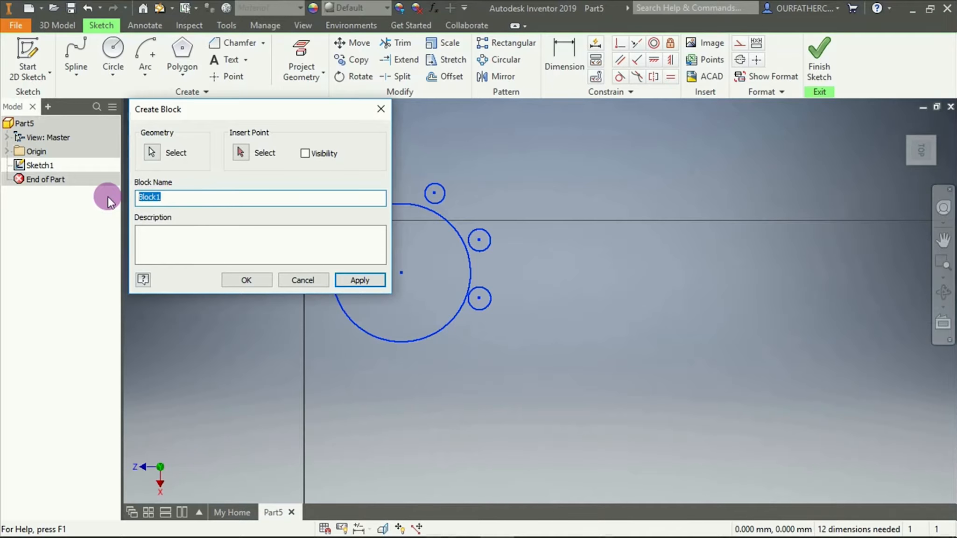
{"action": "type", "text": "Cha"}
{"action": "key", "text": "BackSpace"}
{"action": "key", "text": "BackSpace"}
{"action": "key", "text": "BackSpace"}
{"action": "type", "text": "Table with three chairs"}
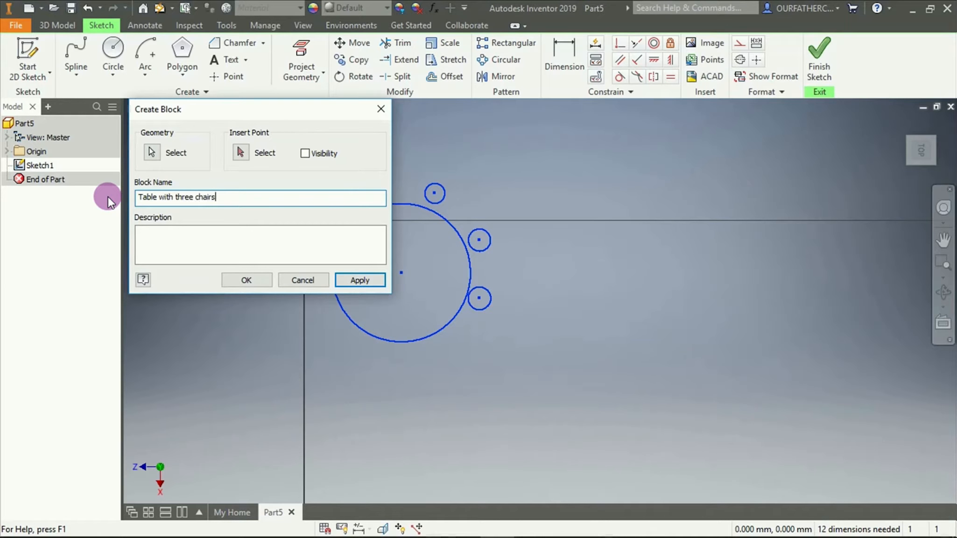
{"action": "left_click", "coordinate": [153, 155]}
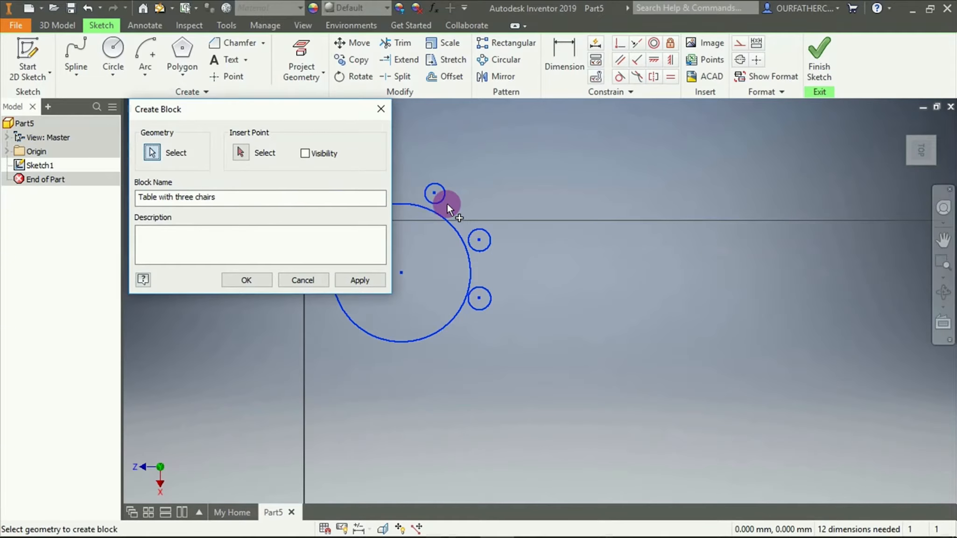
Enter the block description "The chair arrangement to used in ABC restaurant"
{"action": "left_click", "coordinate": [310, 236]}
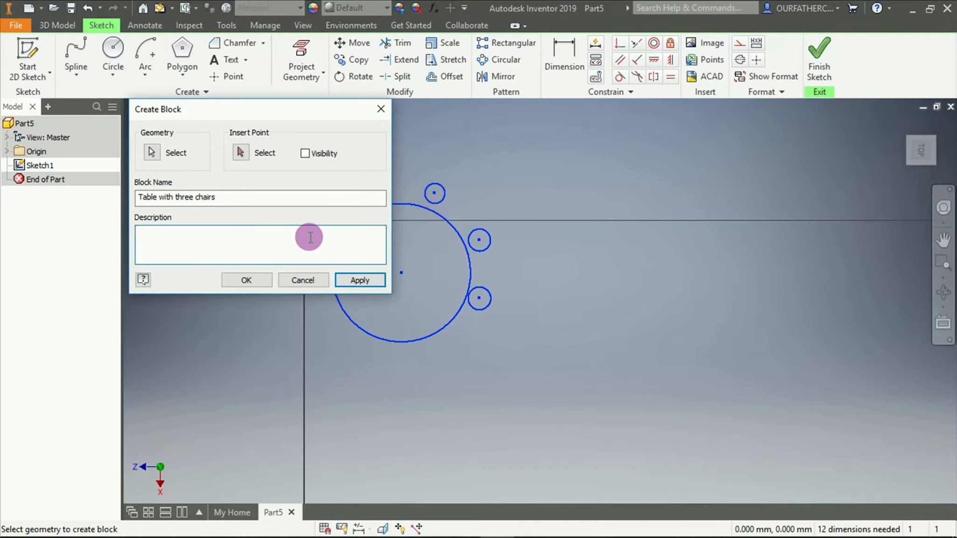
{"action": "type", "text": "The chairs to bused in ABC"}
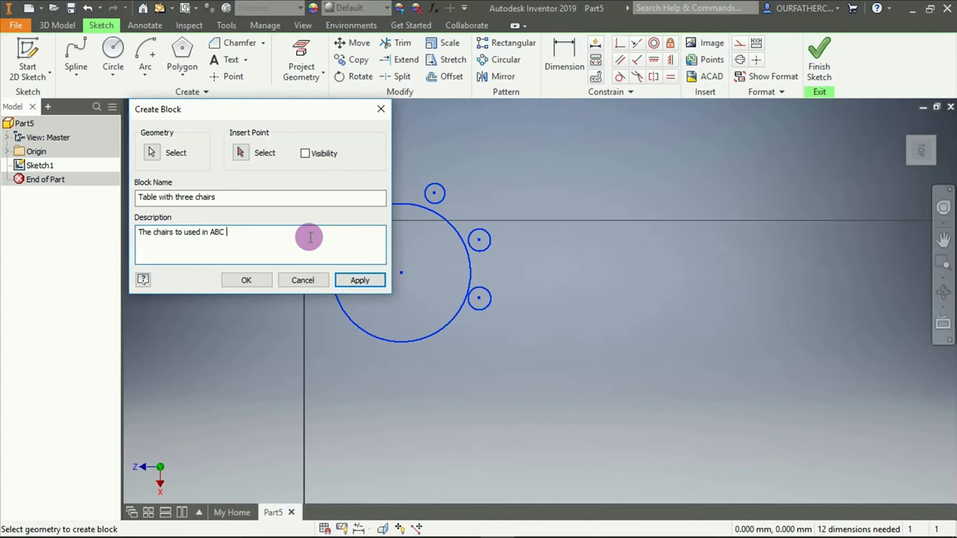
{"action": "type", "text": "taurant"}
{"action": "key", "text": "Left"}
{"action": "key", "text": "Left"}
{"action": "type", "text": "arrang"}
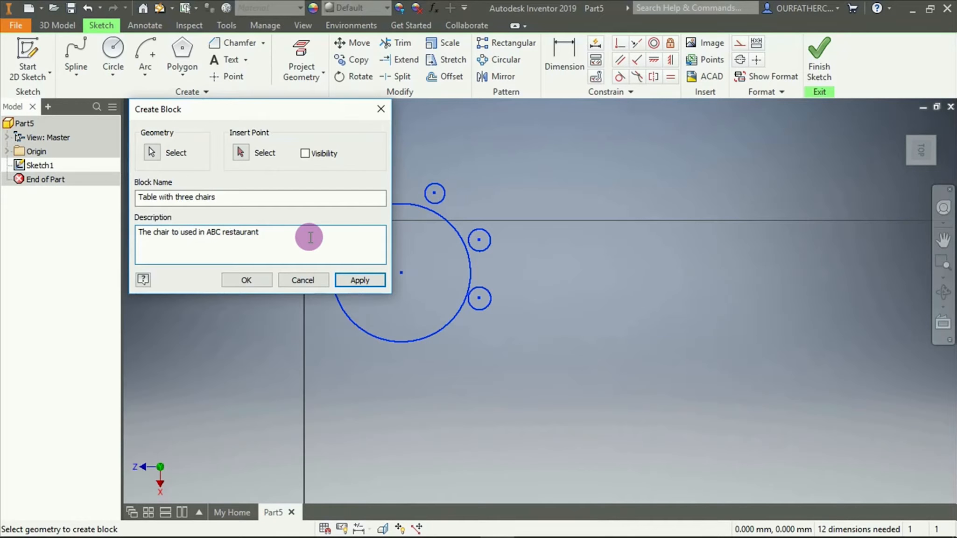
{"action": "key", "text": "Delete"}
{"action": "type", "text": "ement"}
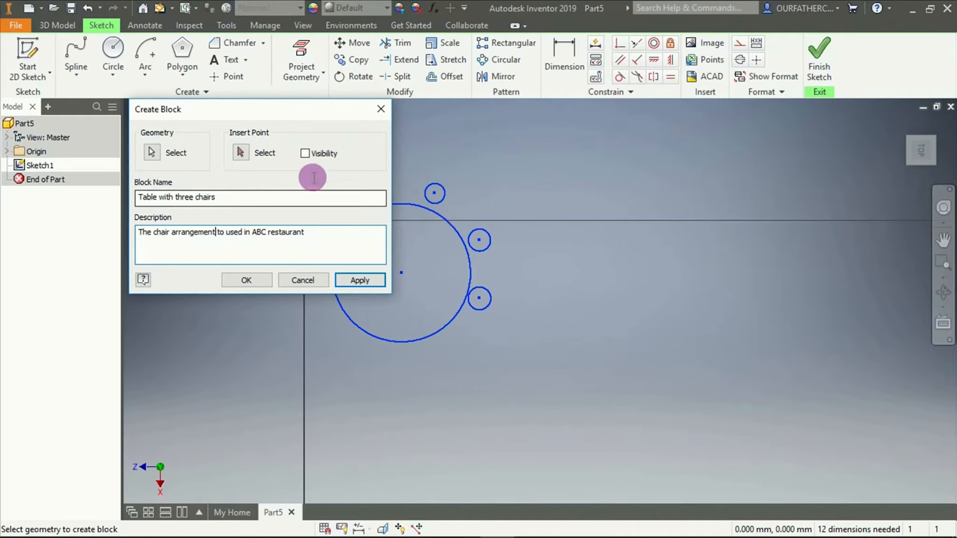
Create the block with the large circle's centre as its insert point, and select Table with three chairs among the part's blocks
{"action": "left_click", "coordinate": [241, 152]}
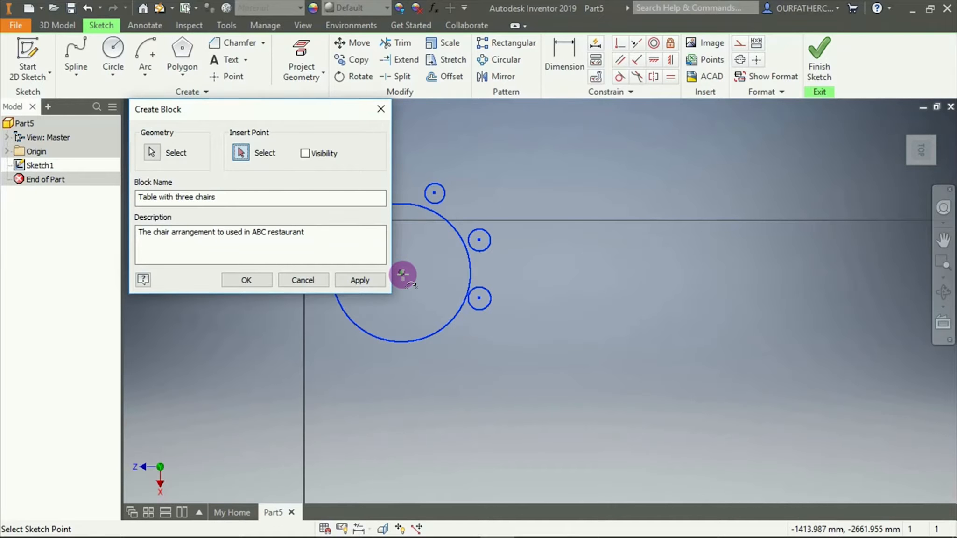
{"action": "left_click", "coordinate": [402, 273]}
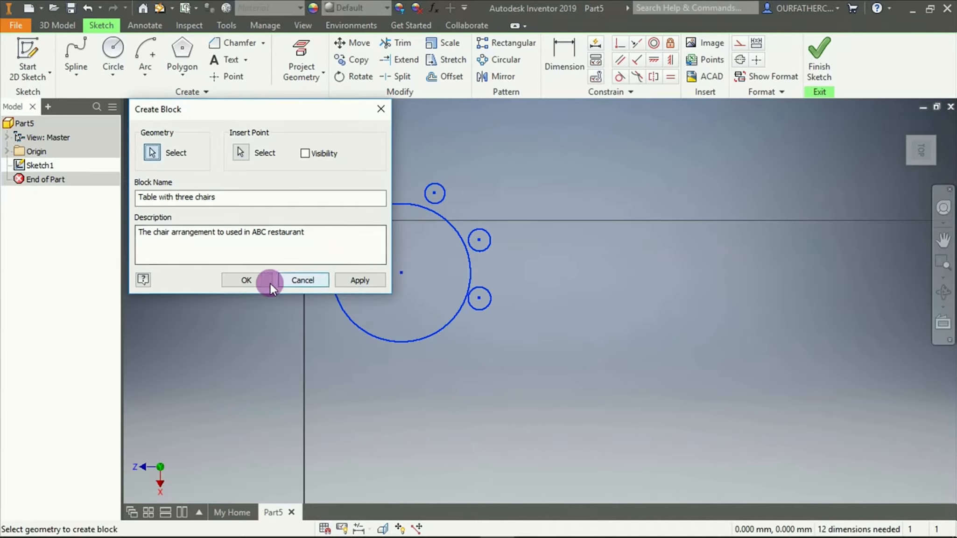
{"action": "left_click", "coordinate": [247, 280]}
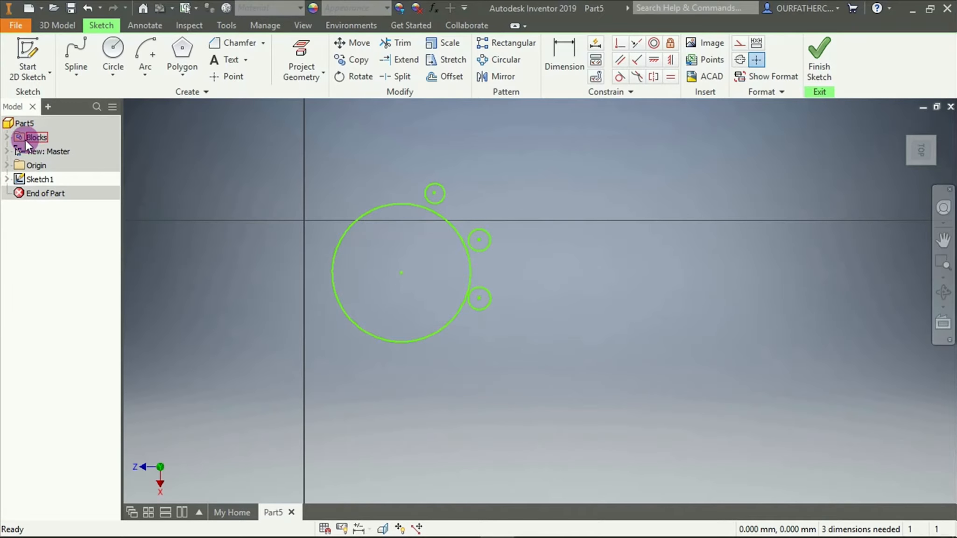
{"action": "left_click", "coordinate": [7, 138]}
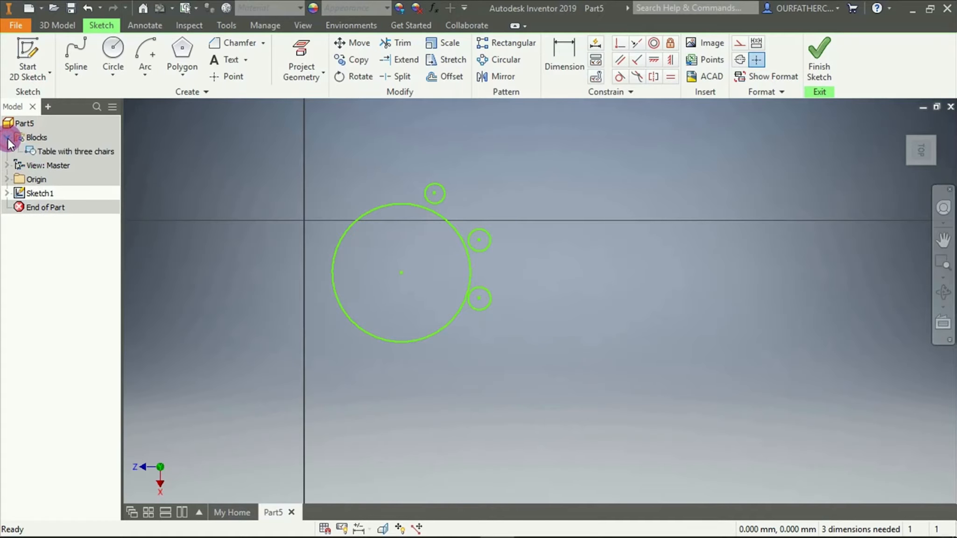
{"action": "left_click", "coordinate": [55, 149]}
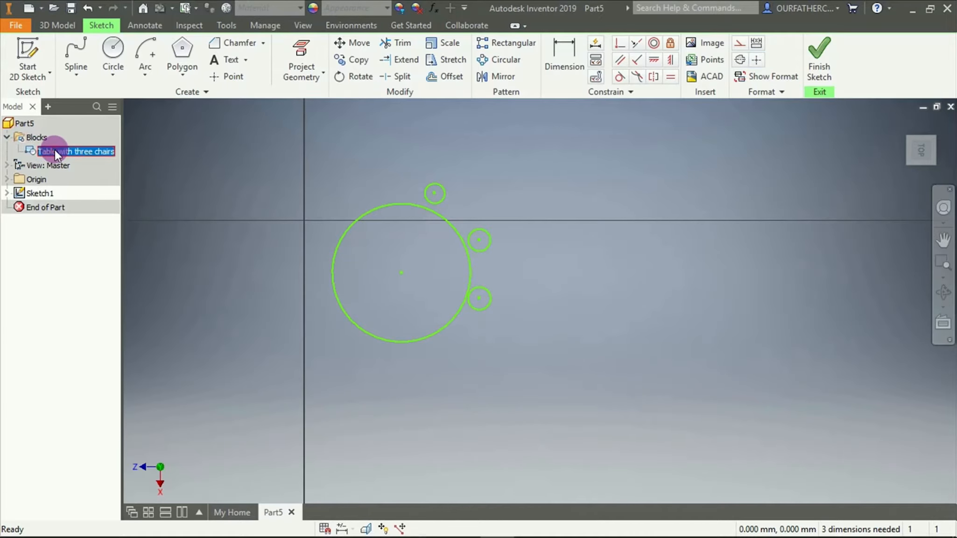
Place four more instances of the Table with three chairs block around the original one, two on each side, and end the placement
{"action": "left_click", "coordinate": [55, 150]}
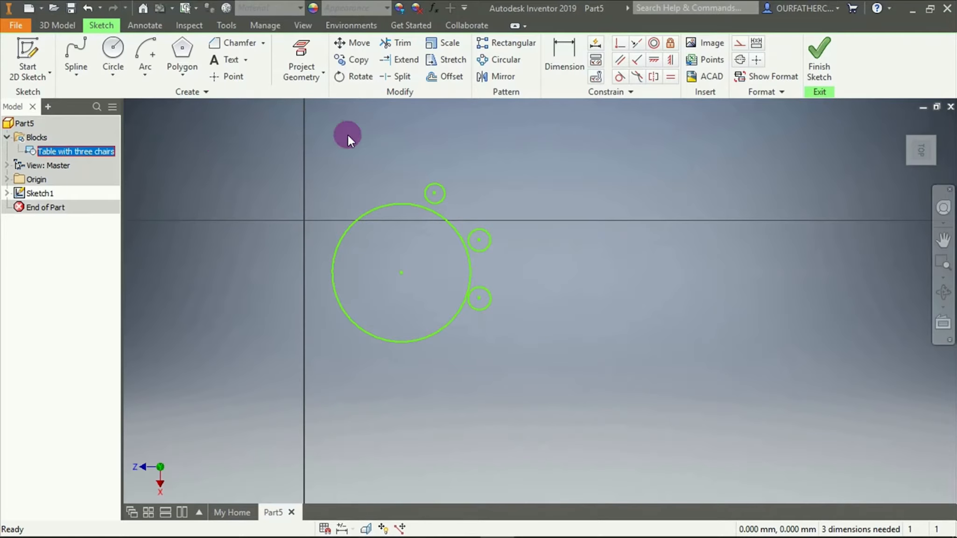
{"action": "right_click", "coordinate": [87, 147]}
{"action": "left_click", "coordinate": [144, 238]}
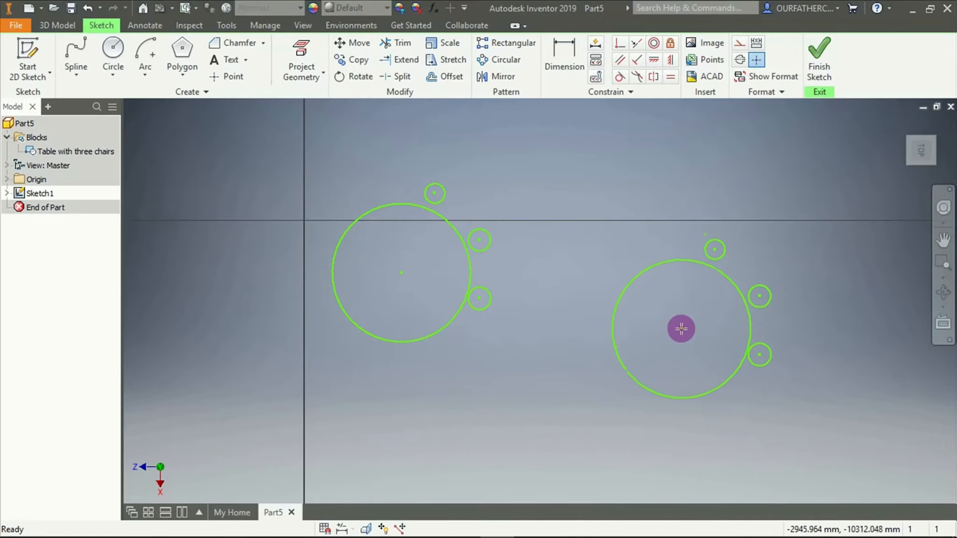
{"action": "left_click", "coordinate": [683, 335]}
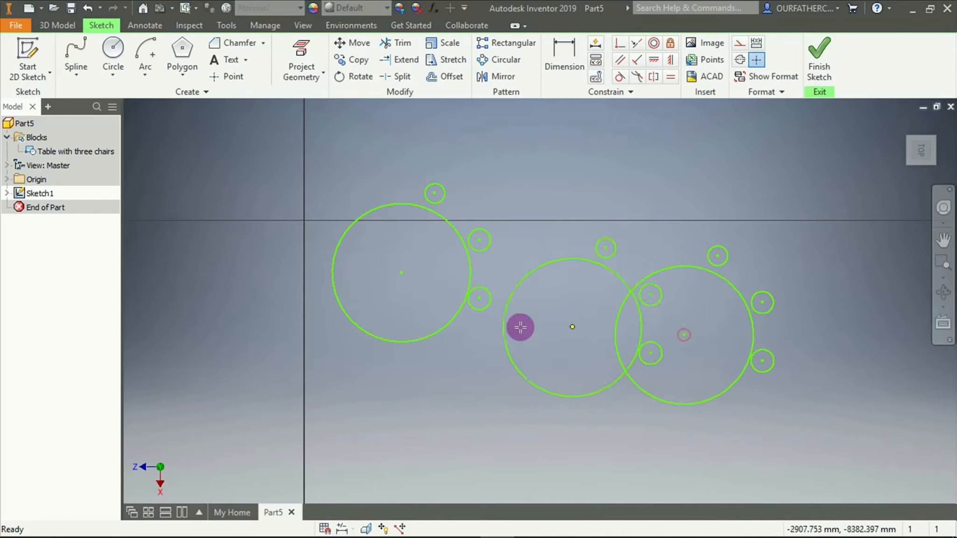
{"action": "left_click", "coordinate": [589, 180]}
{"action": "left_click", "coordinate": [236, 193]}
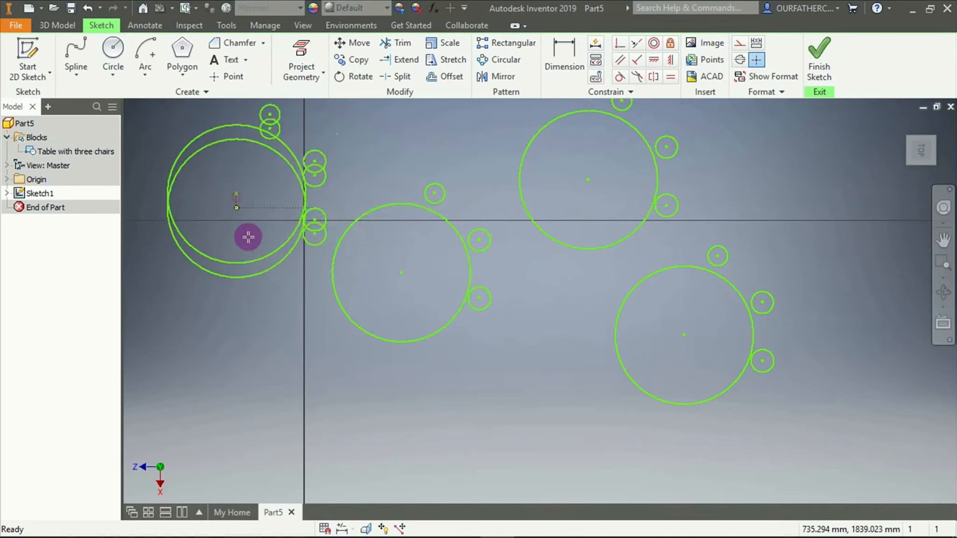
{"action": "left_click", "coordinate": [264, 395]}
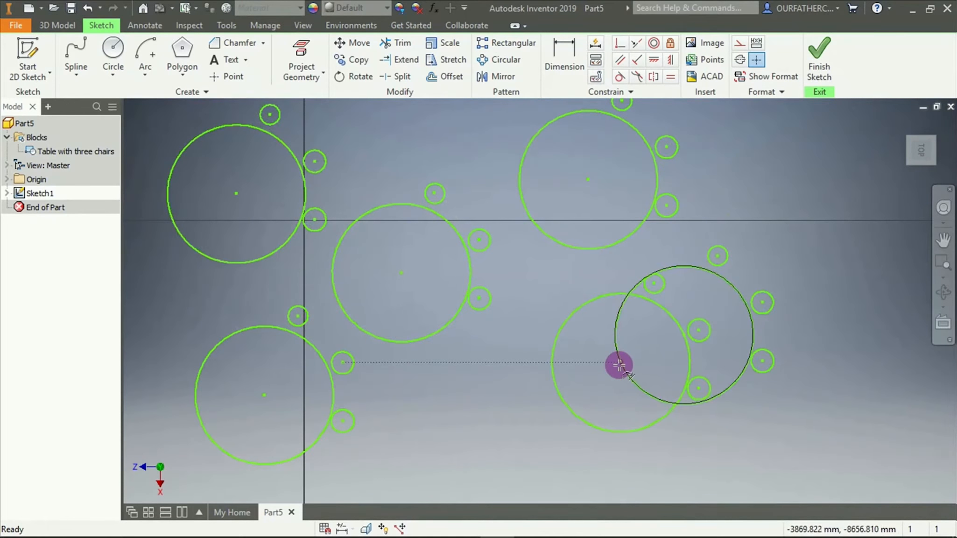
{"action": "key", "text": "Escape"}
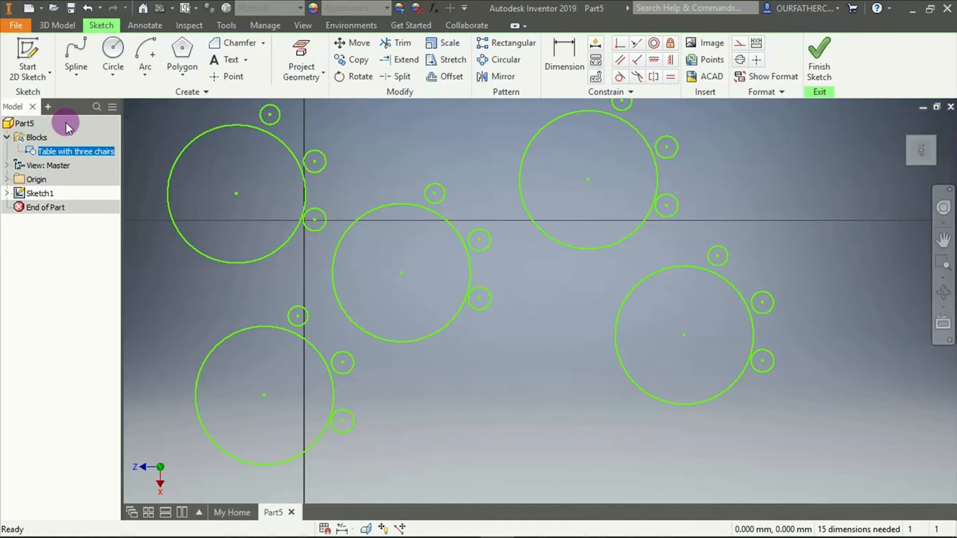
{"action": "left_click", "coordinate": [495, 192]}
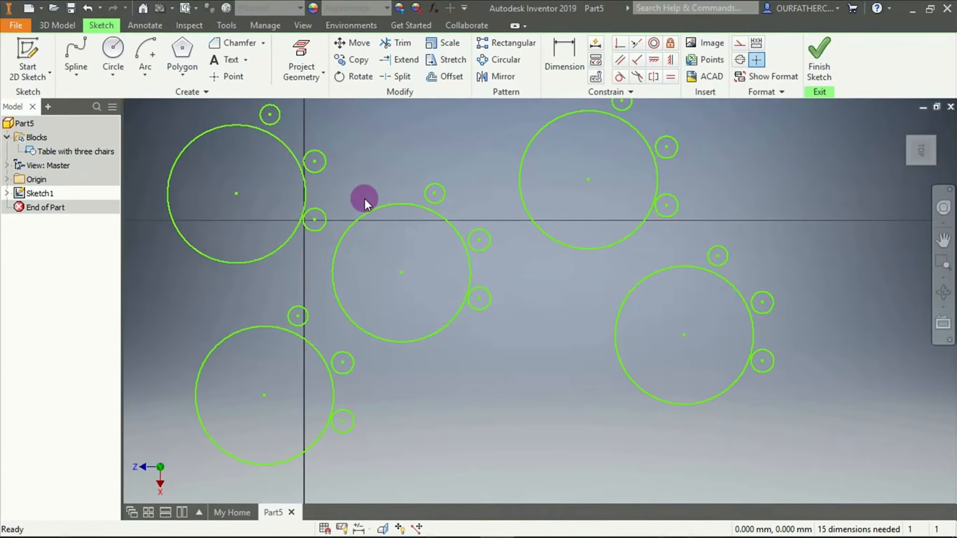
Start a sketch block from all five table-and-chair instances and name it Nested Block
{"action": "scroll", "coordinate": [365, 198], "scroll_direction": "down", "scroll_amount": 2}
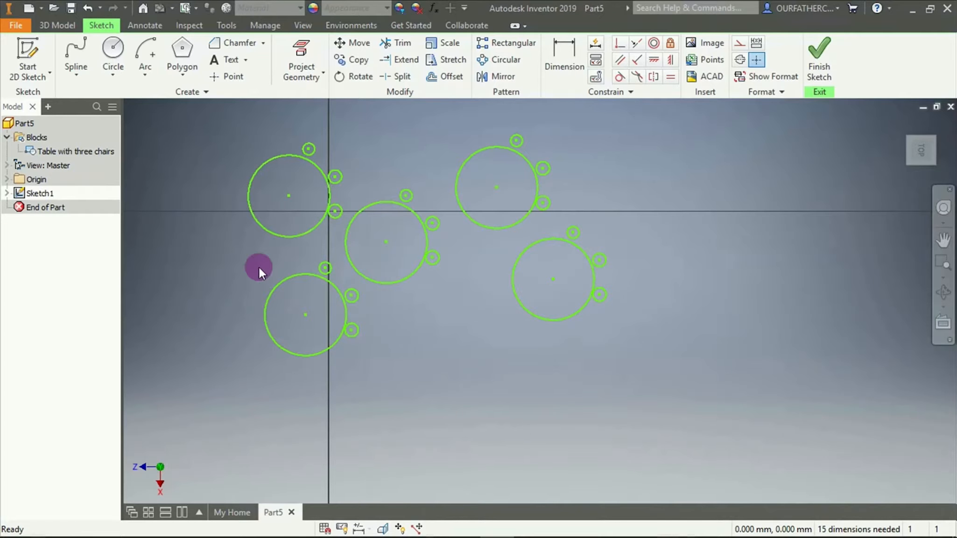
{"action": "left_click_drag", "start_coordinate": [202, 122], "coordinate": [668, 397]}
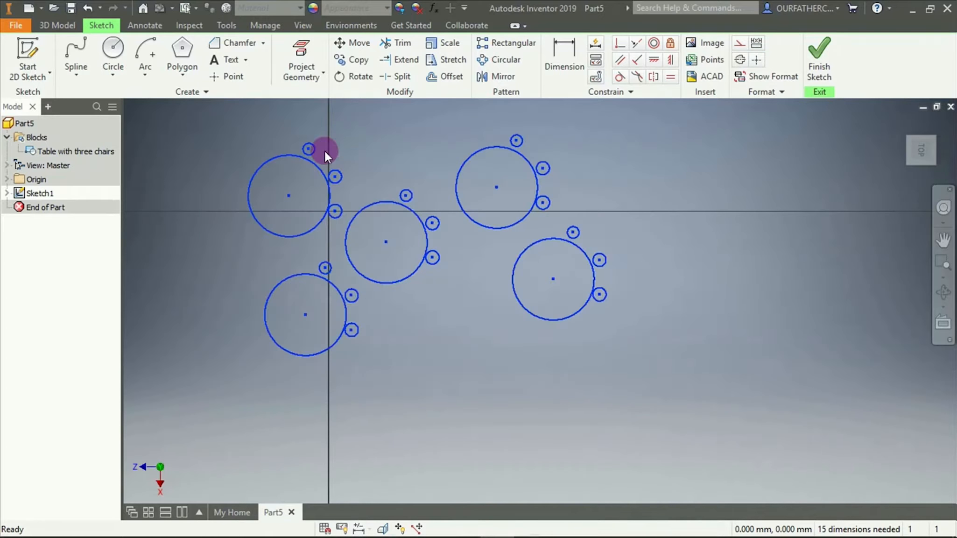
{"action": "left_click", "coordinate": [188, 92]}
{"action": "left_click", "coordinate": [92, 109]}
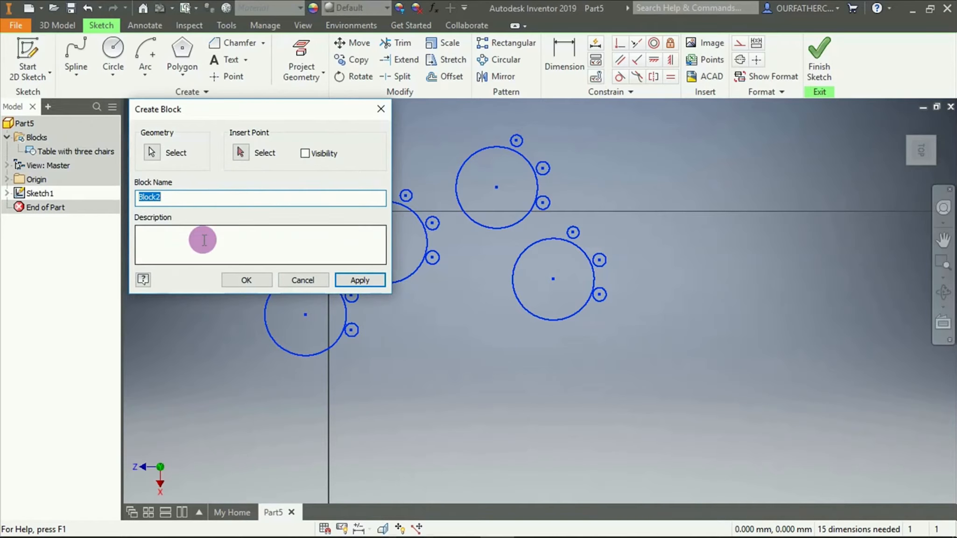
{"action": "type", "text": "Nested Block"}
Enter the block description "A set of tables with chair arrangement"
{"action": "left_click", "coordinate": [211, 241]}
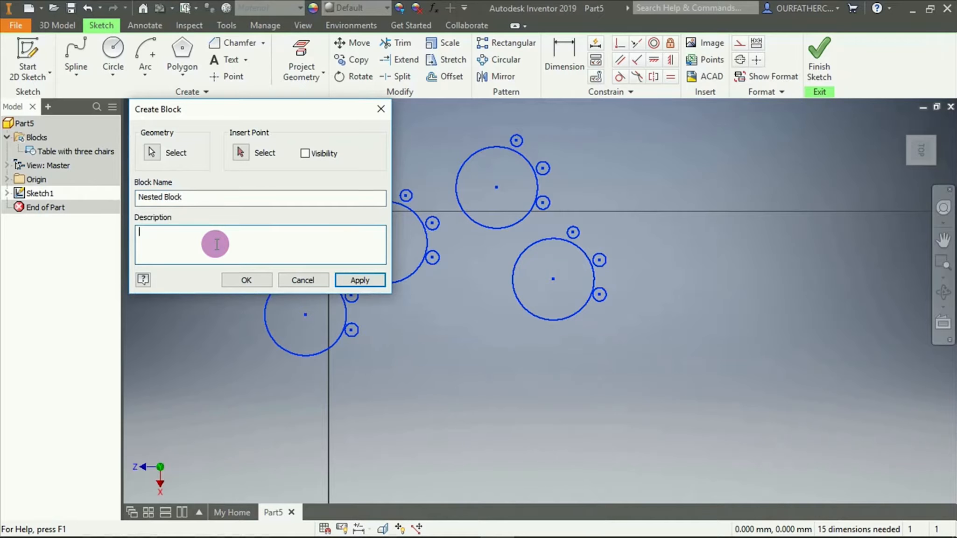
{"action": "type", "text": "A set of tables with chair arrangemen"}
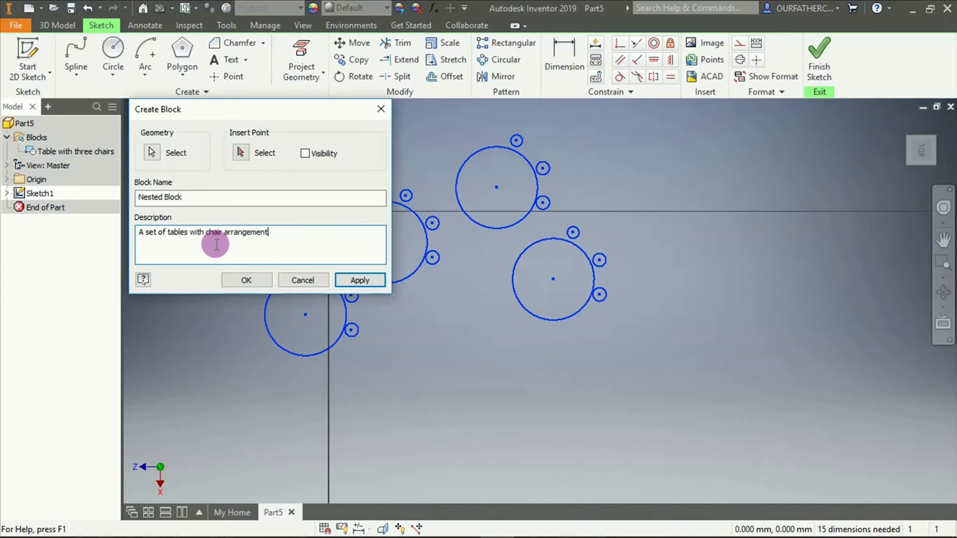
{"action": "type", "text": "t"}
Create the block with the upper-right table's centre as its insert point, and expand Nested Block to list the blocks it contains
{"action": "left_click", "coordinate": [241, 152]}
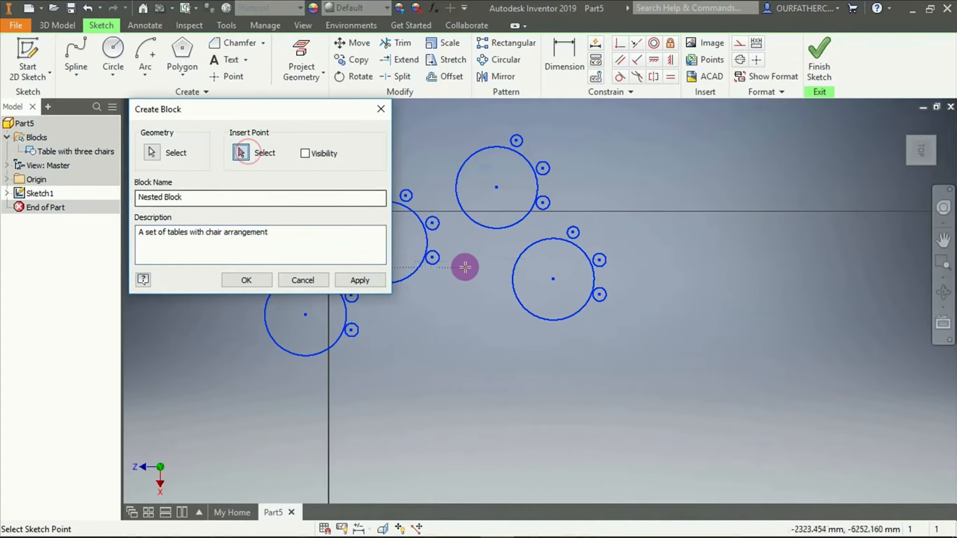
{"action": "left_click", "coordinate": [495, 189]}
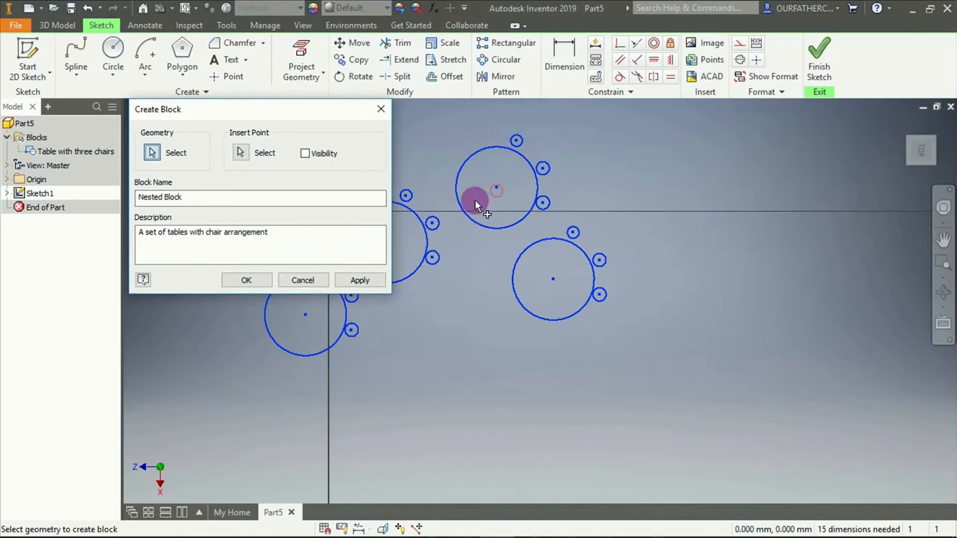
{"action": "left_click", "coordinate": [237, 280]}
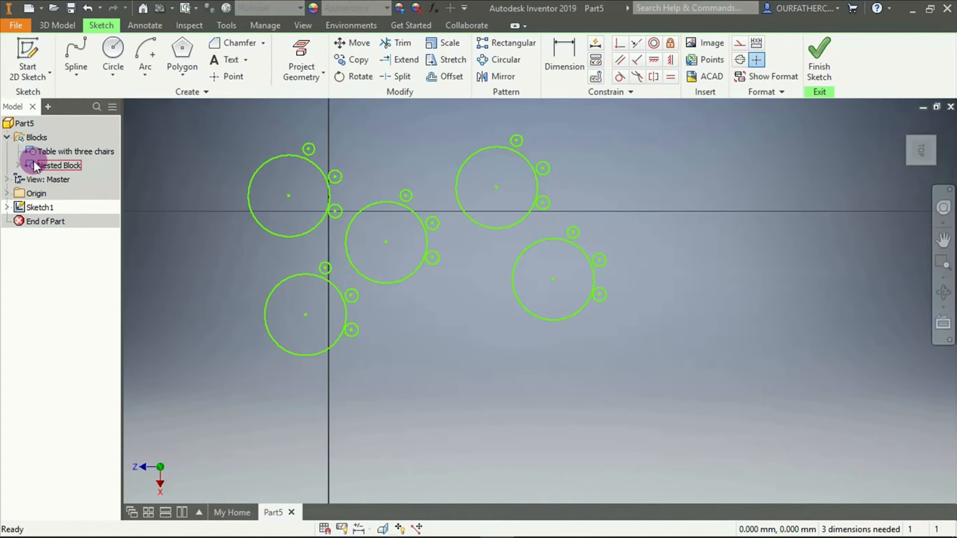
{"action": "left_click", "coordinate": [18, 165]}
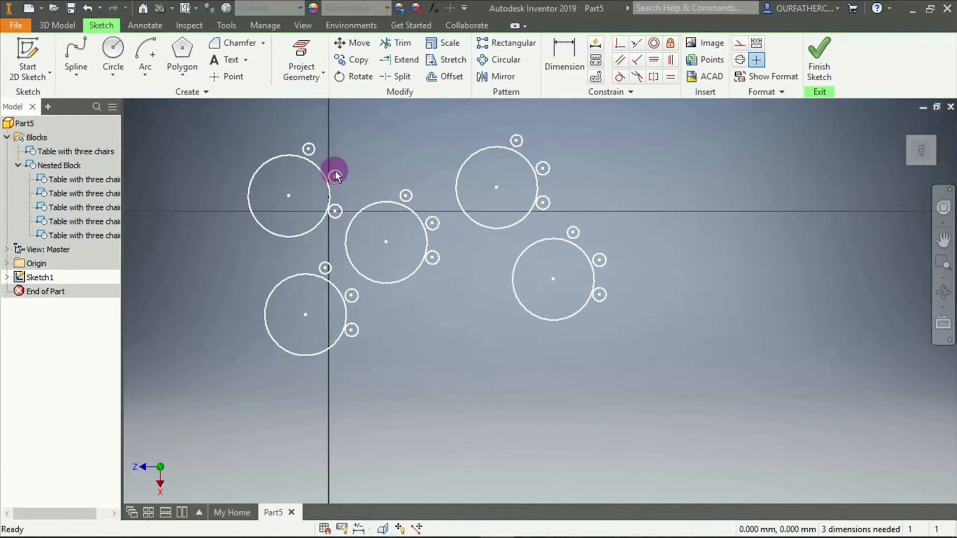
{"action": "left_click", "coordinate": [319, 168]}
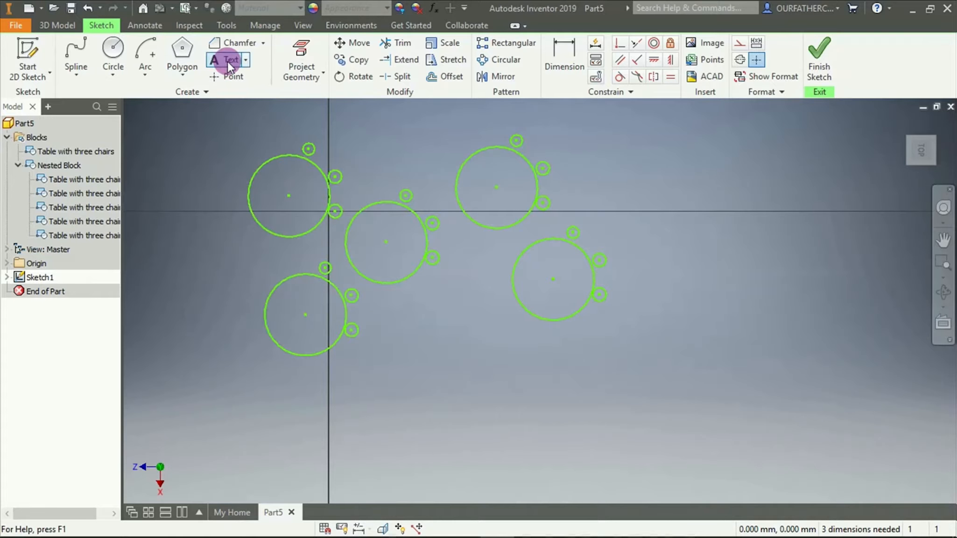
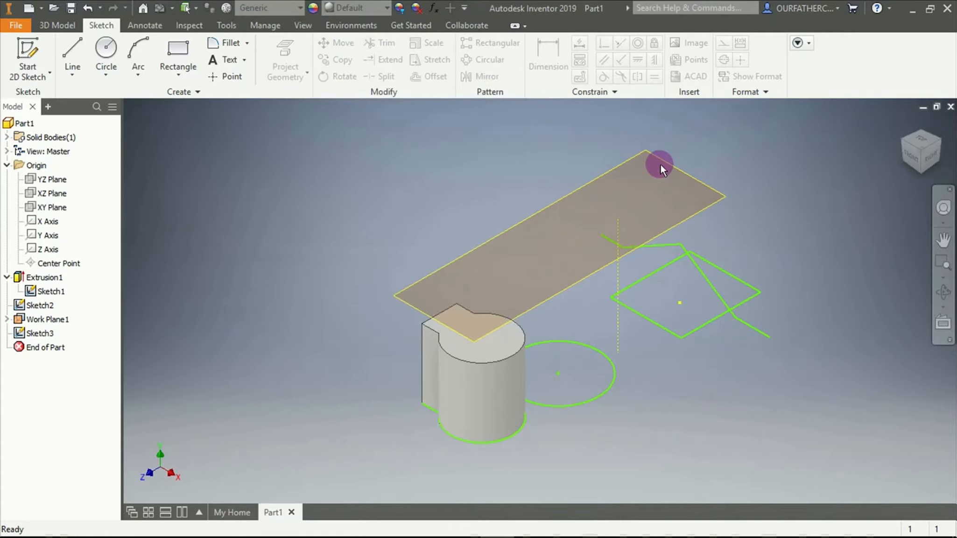
Start a new 2D sketch on the narrow work plane above the solid and show the model in an angled 3D view
{"action": "right_click", "coordinate": [659, 161]}
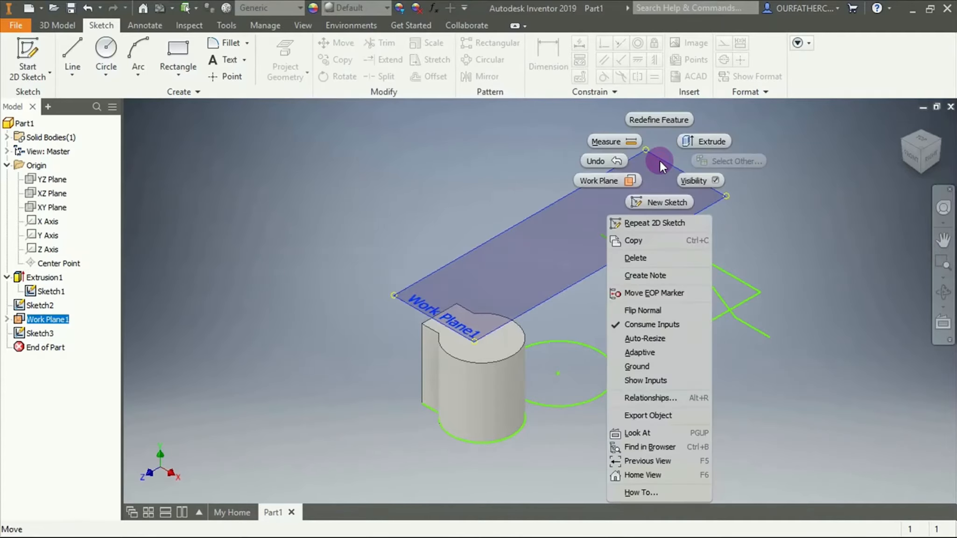
{"action": "left_click", "coordinate": [664, 202]}
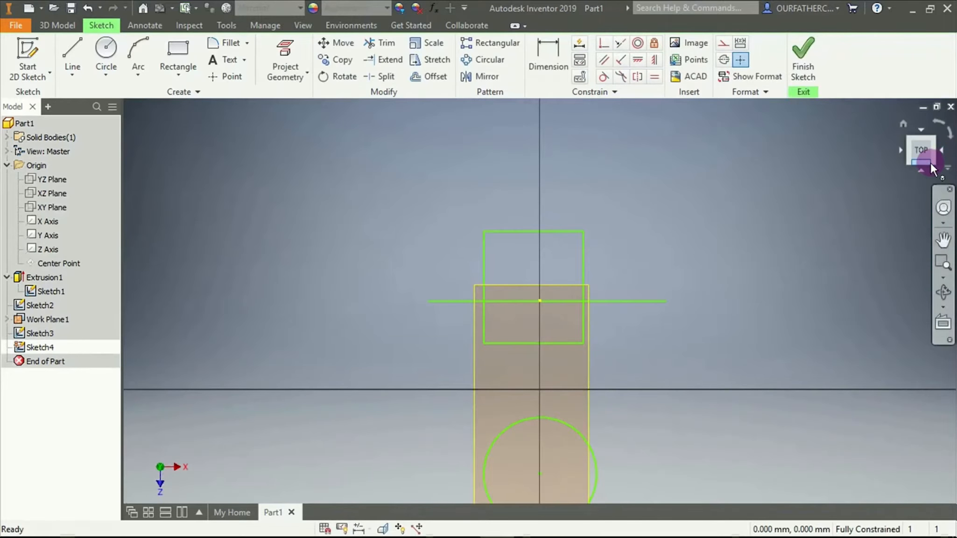
{"action": "mouse_move", "coordinate": [592, 457]}
{"action": "middle_mouse_down", "text": "shift"}
{"action": "mouse_move", "coordinate": [566, 378]}
{"action": "mouse_move", "coordinate": [508, 425]}
{"action": "middle_mouse_up", "text": "shift"}
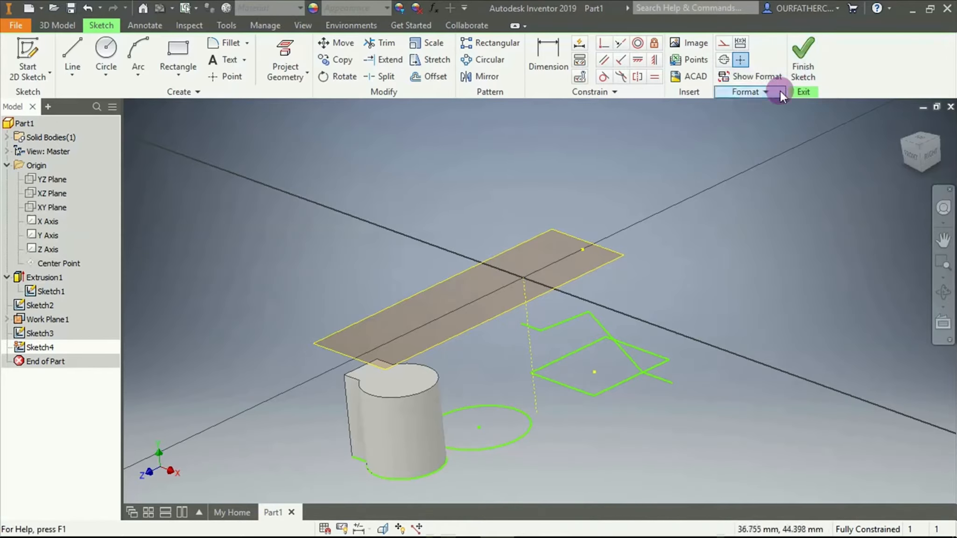
{"action": "middle_click_drag", "start_coordinate": [582, 260], "coordinate": [703, 284], "text": "shift"}
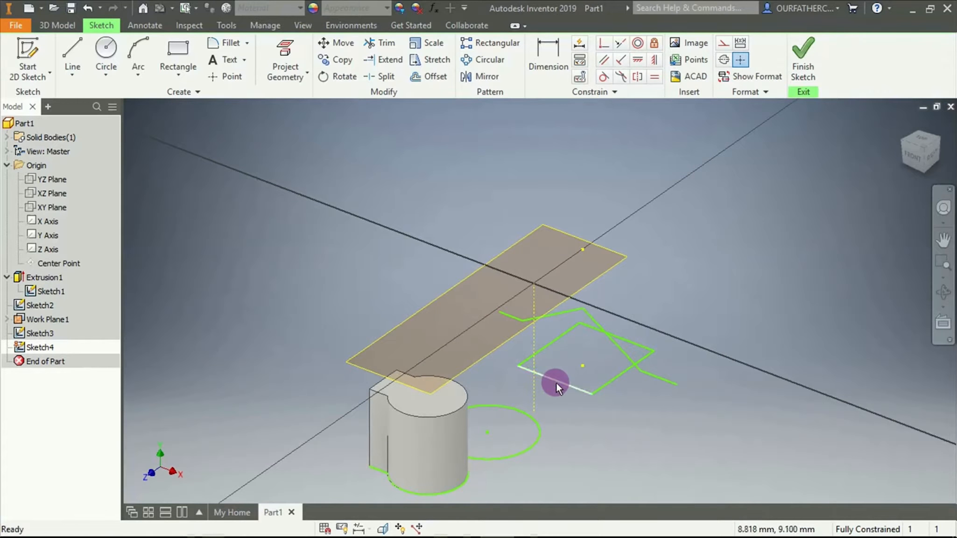
{"action": "scroll", "coordinate": [554, 383], "scroll_direction": "down", "scroll_amount": 5}
{"action": "scroll", "coordinate": [542, 395], "scroll_direction": "up", "scroll_amount": 6}
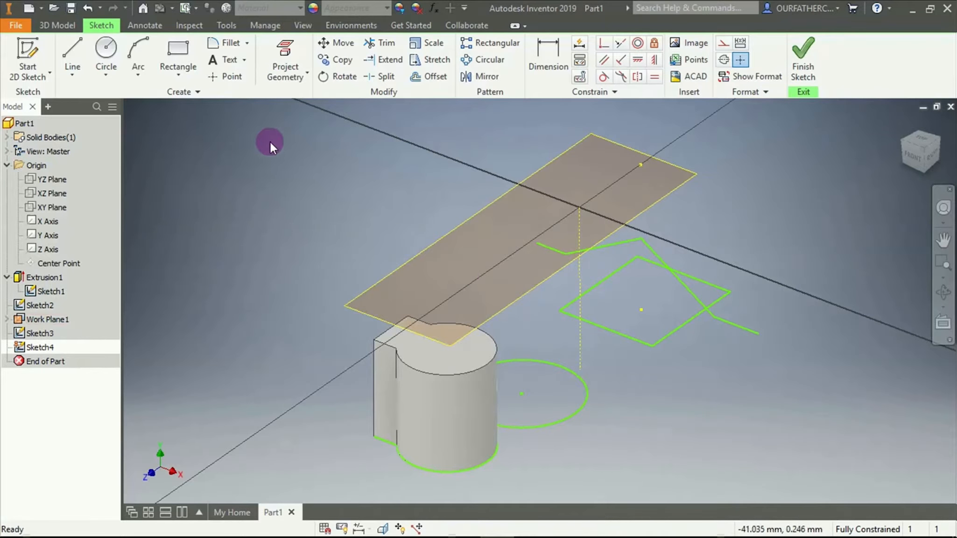
Project the green circle and the four edges of the green rectangle onto the new sketch with Project Geometry
{"action": "left_click", "coordinate": [284, 50]}
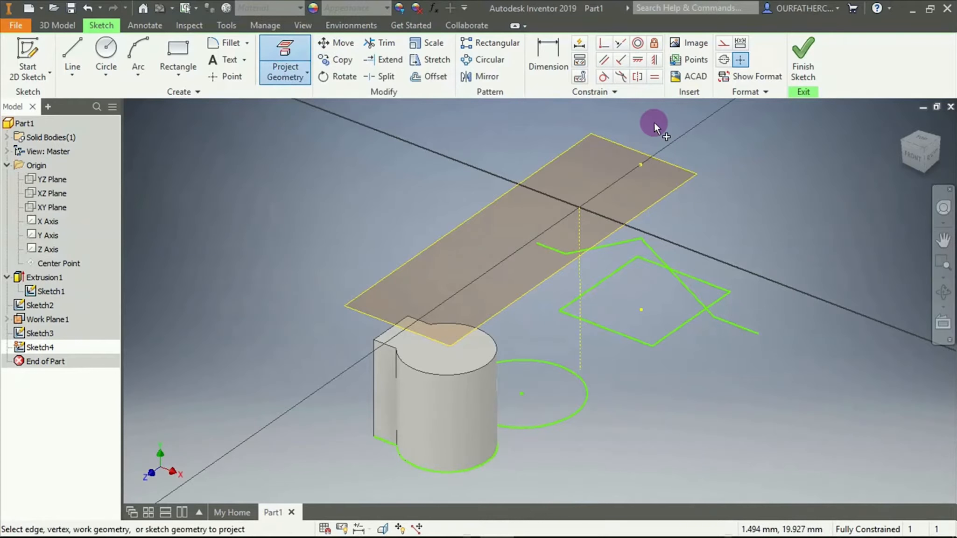
{"action": "left_click", "coordinate": [590, 392]}
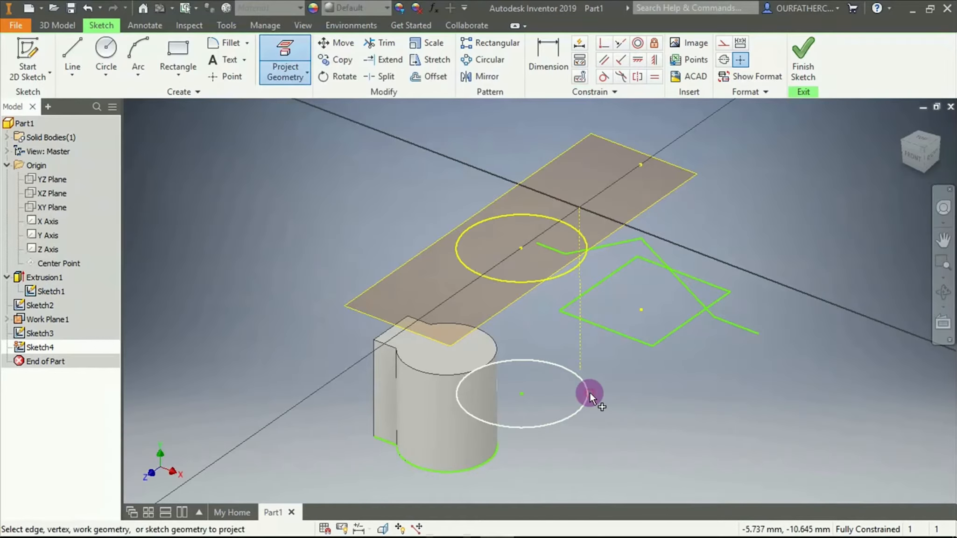
{"action": "mouse_move", "coordinate": [590, 392]}
{"action": "middle_mouse_down", "text": "shift"}
{"action": "mouse_move", "coordinate": [602, 408]}
{"action": "mouse_move", "coordinate": [581, 412]}
{"action": "mouse_move", "coordinate": [630, 442]}
{"action": "mouse_move", "coordinate": [617, 462]}
{"action": "mouse_move", "coordinate": [613, 417]}
{"action": "middle_mouse_up", "text": "shift"}
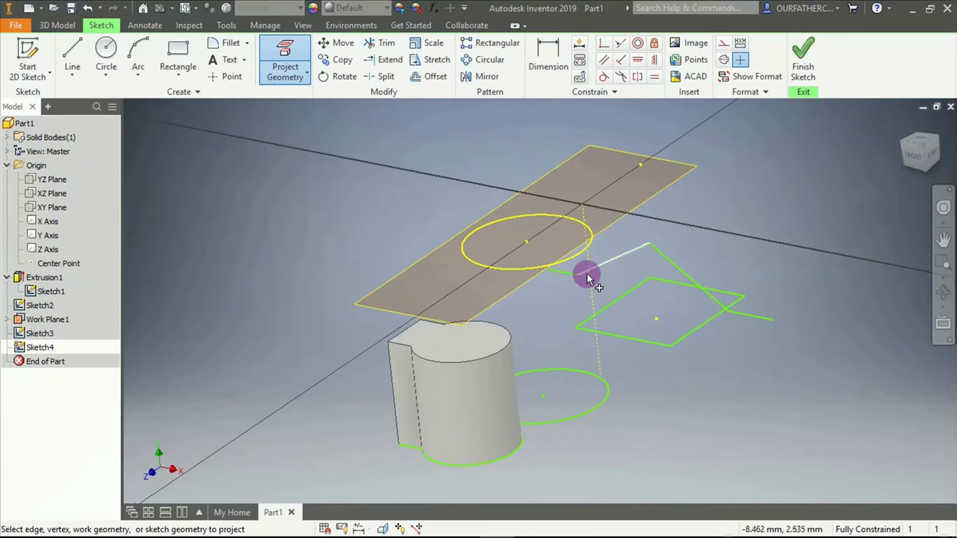
{"action": "left_click", "coordinate": [672, 281]}
{"action": "left_click", "coordinate": [623, 298]}
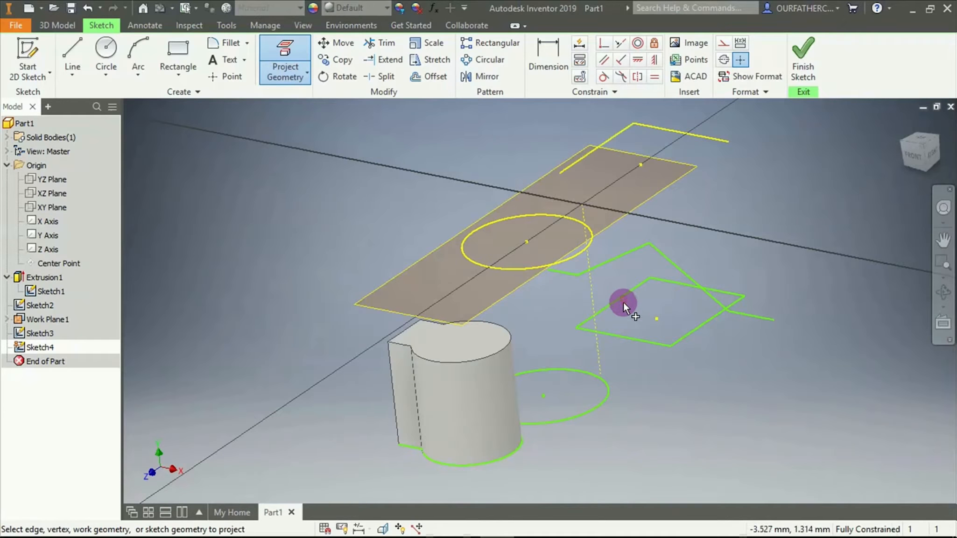
{"action": "left_click", "coordinate": [634, 339]}
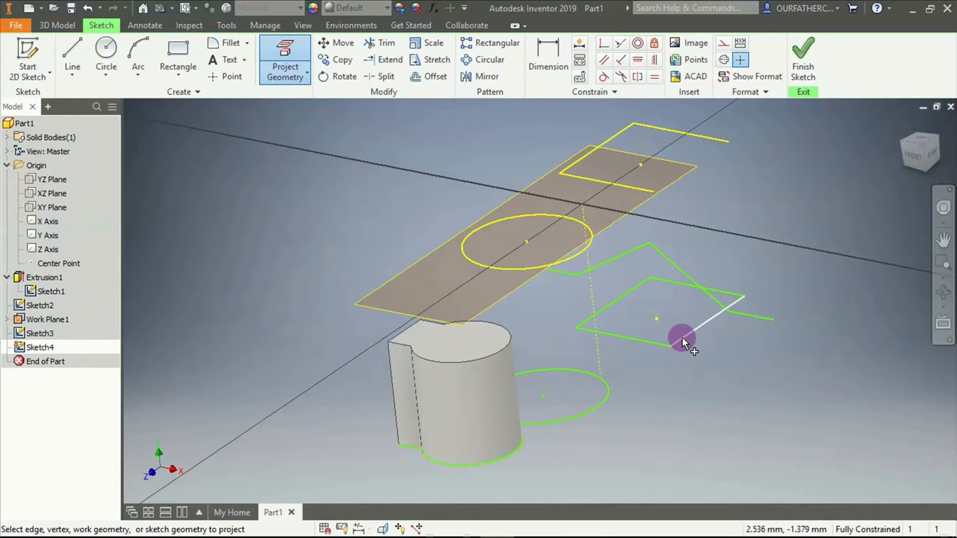
{"action": "left_click", "coordinate": [682, 337]}
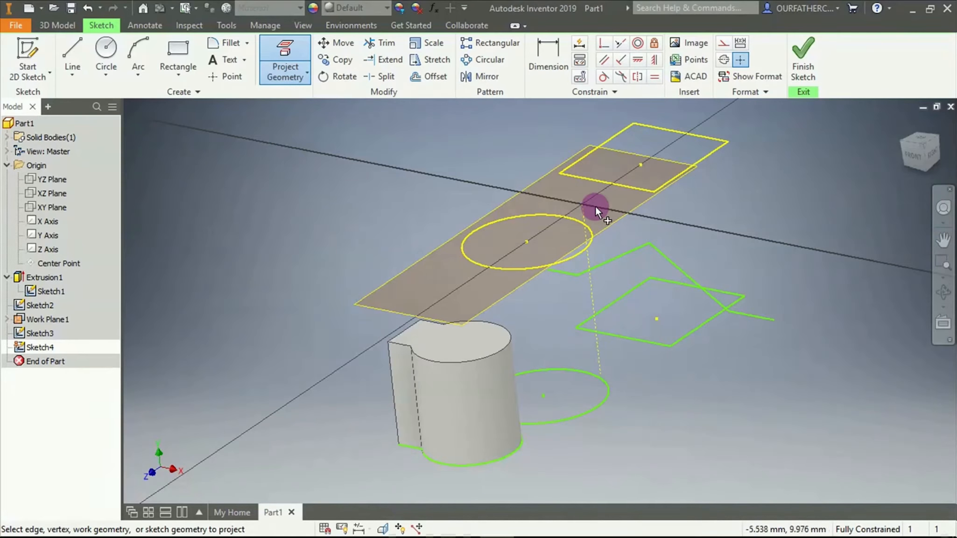
Project the zigzag line's segments and the outline of the solid's top face onto the same sketch
{"action": "mouse_move", "coordinate": [820, 284]}
{"action": "middle_mouse_down", "text": "shift"}
{"action": "mouse_move", "coordinate": [745, 289]}
{"action": "mouse_move", "coordinate": [710, 308]}
{"action": "middle_mouse_up", "text": "shift"}
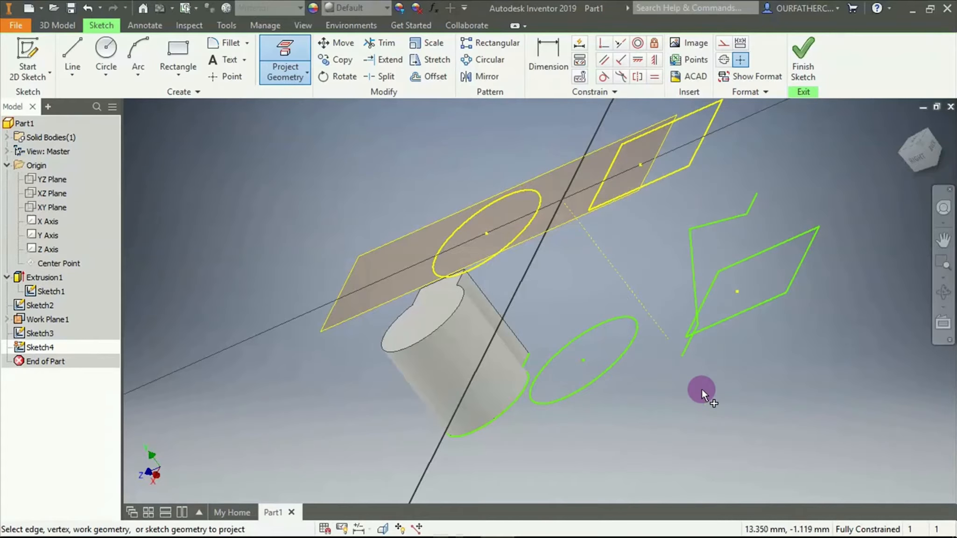
{"action": "mouse_move", "coordinate": [695, 405]}
{"action": "middle_mouse_down", "text": "shift"}
{"action": "mouse_move", "coordinate": [746, 387]}
{"action": "mouse_move", "coordinate": [797, 390]}
{"action": "mouse_move", "coordinate": [735, 358]}
{"action": "middle_mouse_up", "text": "shift"}
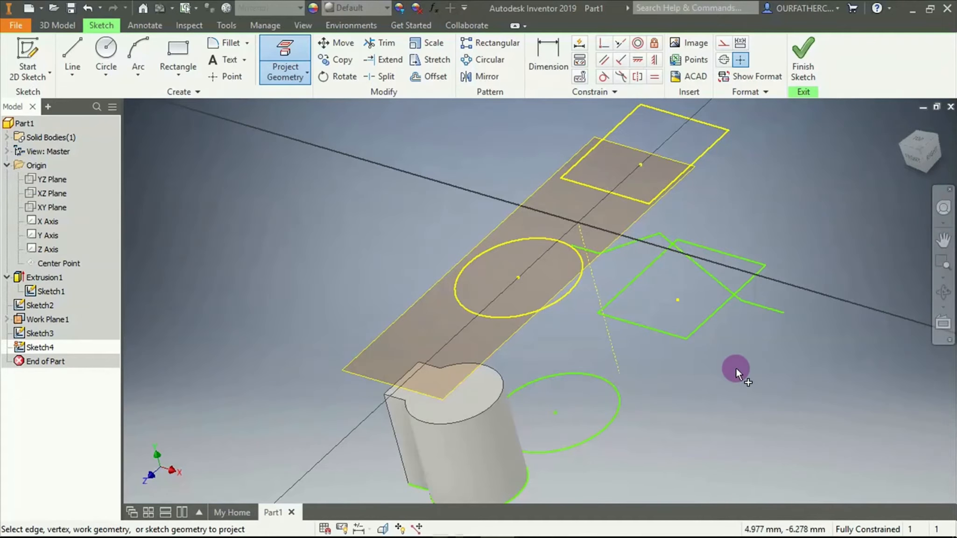
{"action": "mouse_move", "coordinate": [736, 367]}
{"action": "middle_mouse_down", "text": "shift"}
{"action": "mouse_move", "coordinate": [731, 411]}
{"action": "mouse_move", "coordinate": [751, 407]}
{"action": "mouse_move", "coordinate": [744, 370]}
{"action": "middle_mouse_up", "text": "shift"}
{"action": "left_click", "coordinate": [621, 235]}
{"action": "left_click", "coordinate": [700, 284]}
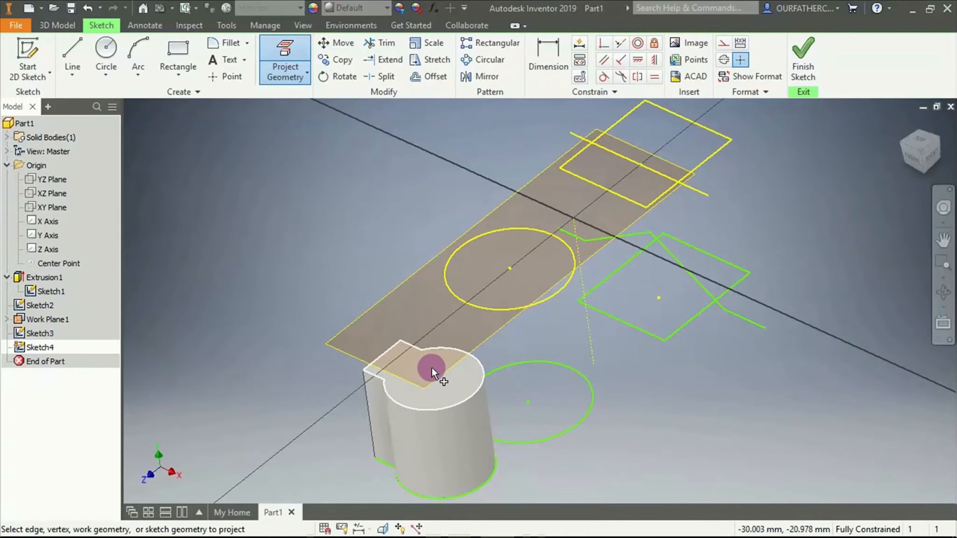
{"action": "left_click", "coordinate": [457, 376]}
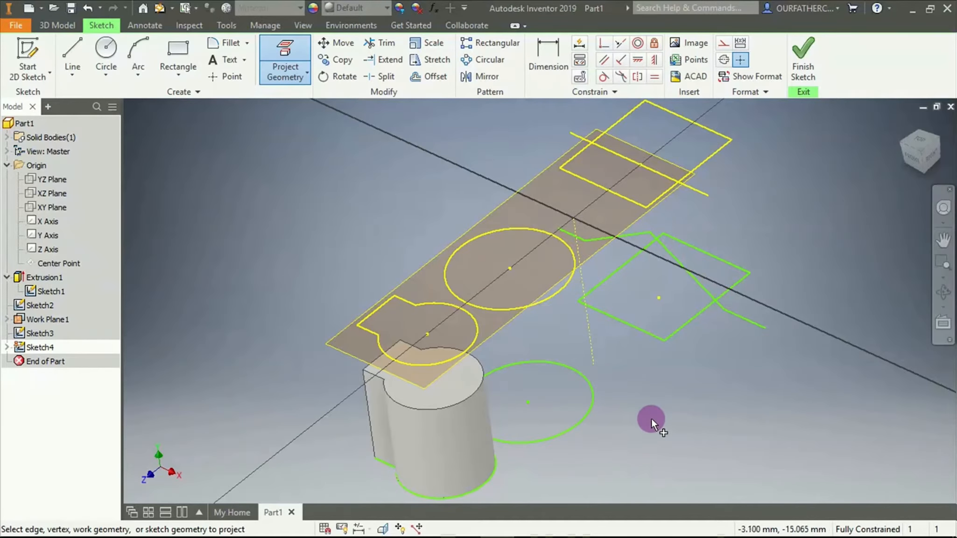
{"action": "middle_click_drag", "start_coordinate": [651, 418], "coordinate": [655, 406], "text": "shift"}
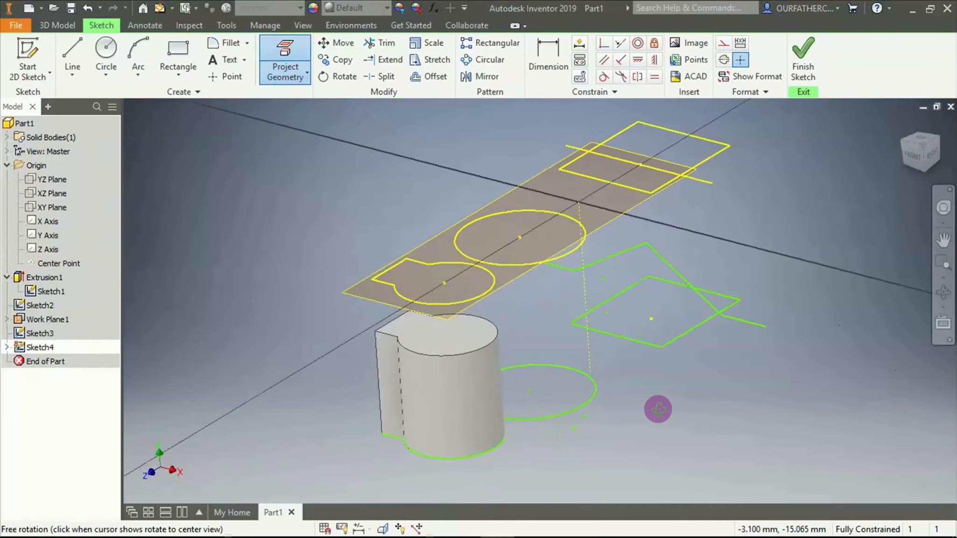
{"action": "left_click", "coordinate": [286, 78]}
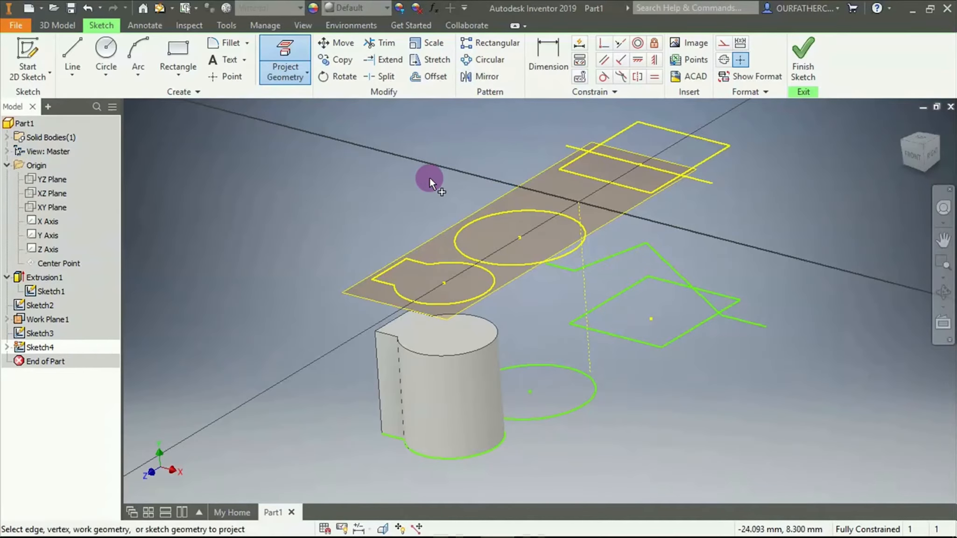
{"action": "left_click", "coordinate": [300, 76]}
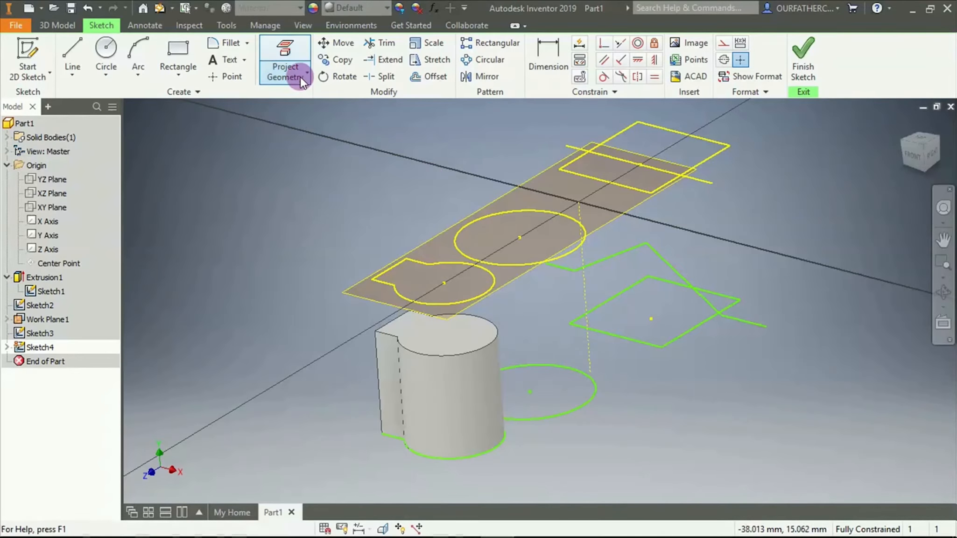
{"action": "left_click", "coordinate": [299, 76]}
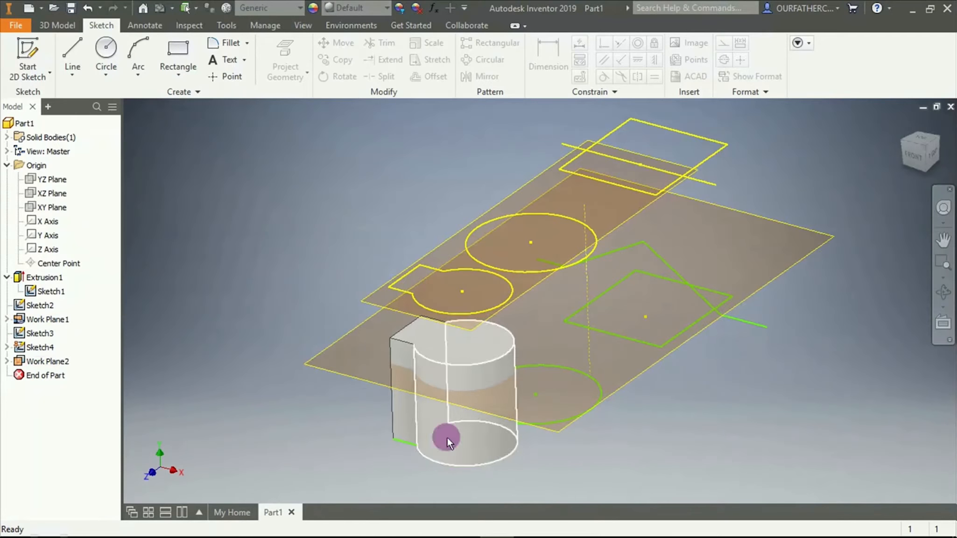
Start a new sketch on the larger work plane that cuts through the solid and return to the angled 3D view
{"action": "right_click", "coordinate": [818, 233]}
{"action": "left_click", "coordinate": [819, 250]}
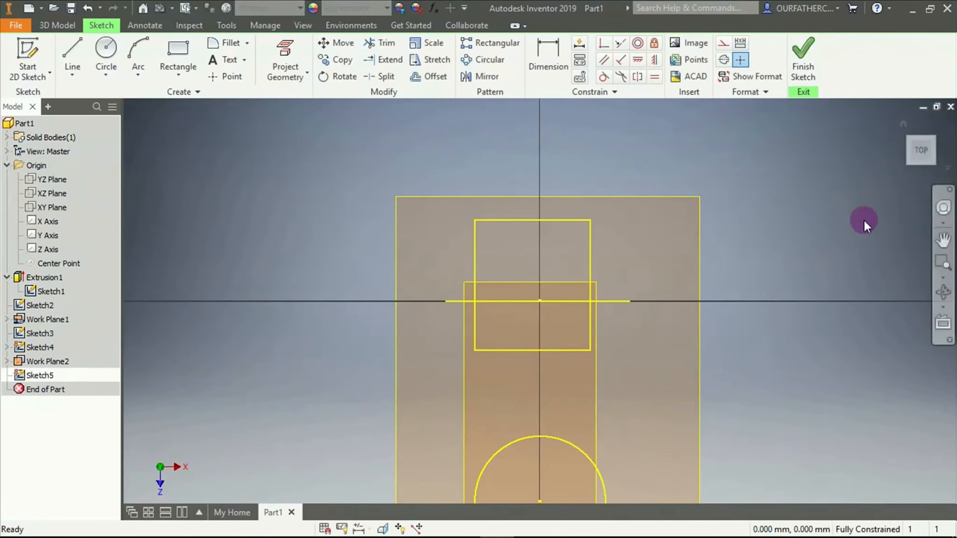
{"action": "middle_click_drag", "start_coordinate": [824, 376], "coordinate": [801, 318], "text": "shift"}
{"action": "key", "text": "F5"}
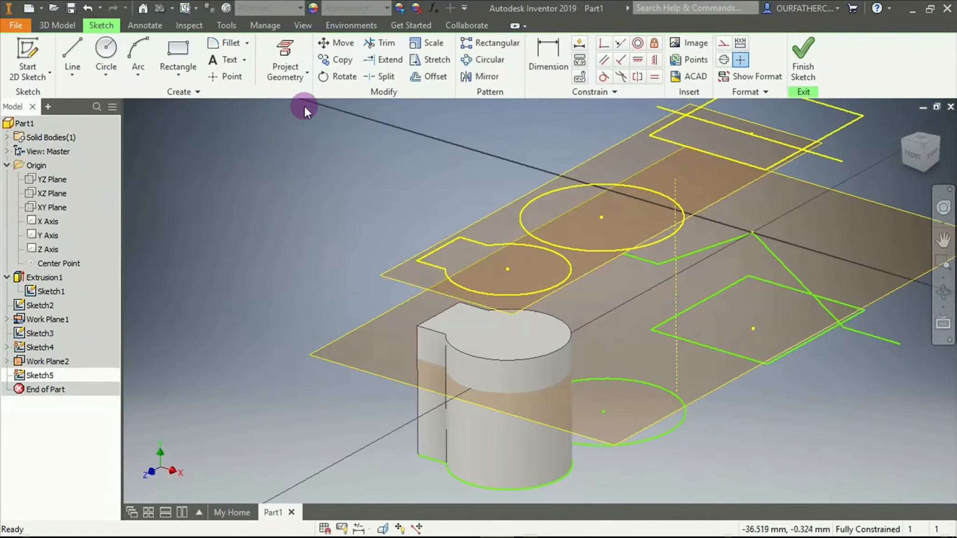
{"action": "left_click", "coordinate": [290, 79]}
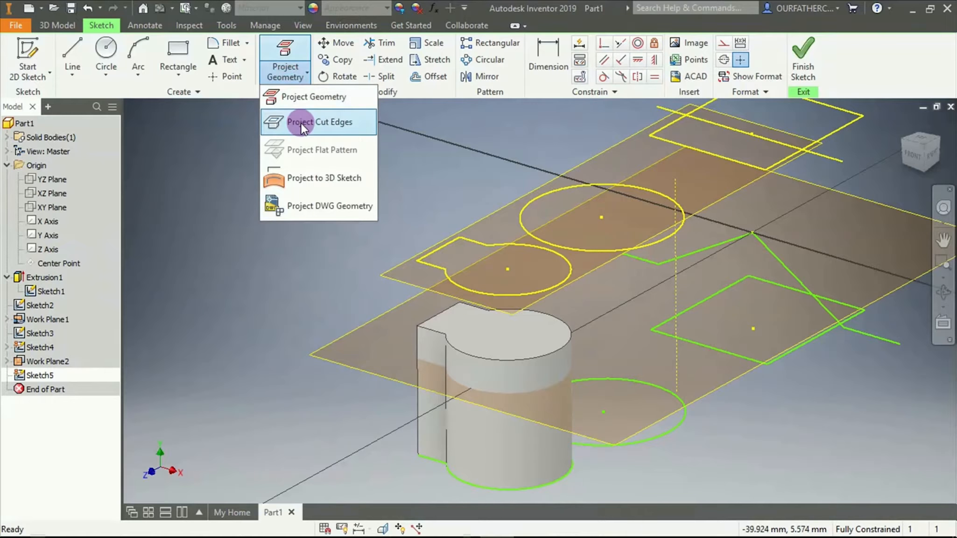
{"action": "left_click", "coordinate": [350, 417]}
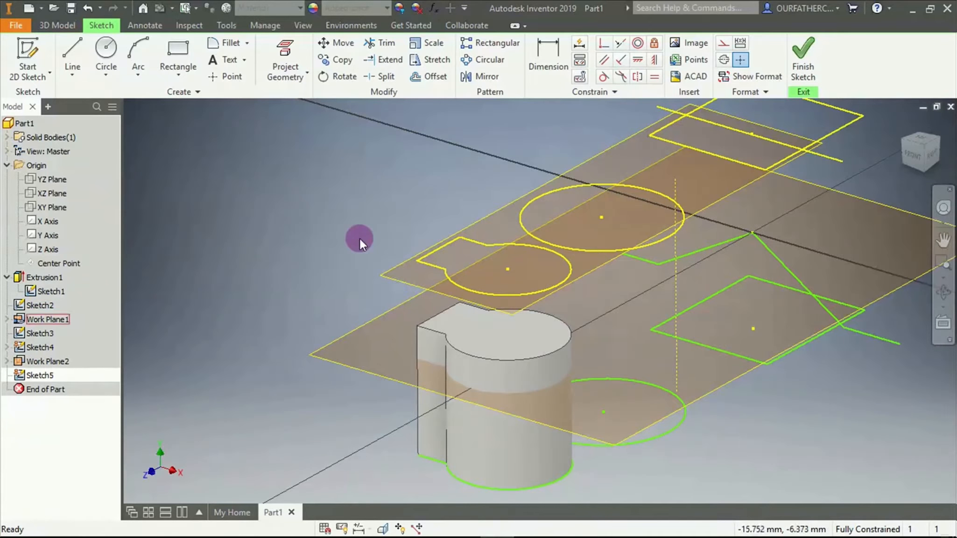
{"action": "left_click", "coordinate": [289, 82]}
{"action": "left_click", "coordinate": [301, 128]}
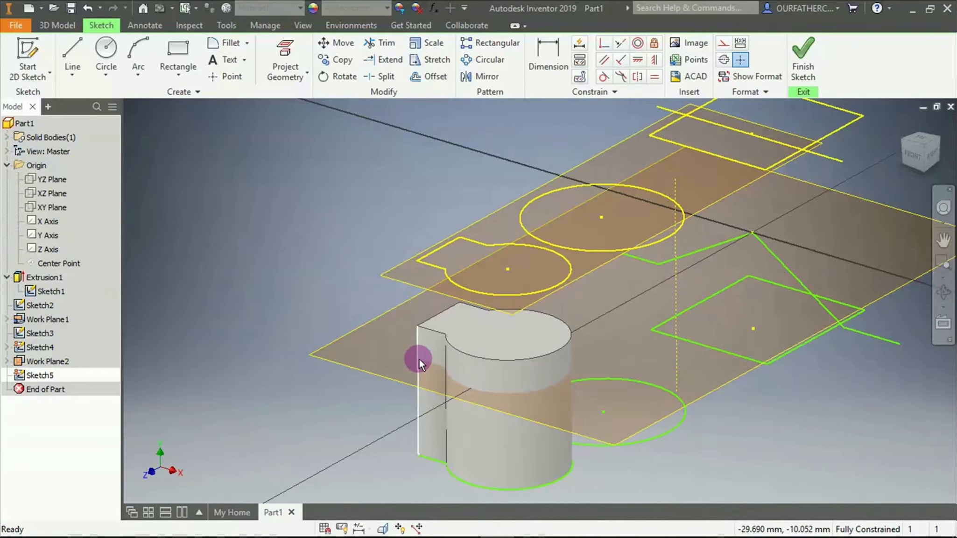
Project the solid's cut edges, where the larger work plane slices through it, onto the sketch
{"action": "left_click", "coordinate": [290, 79]}
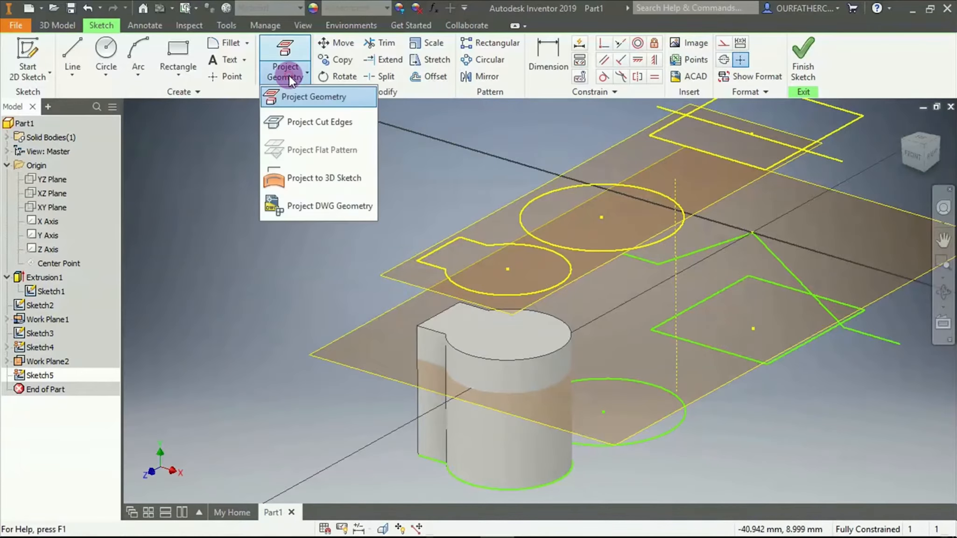
{"action": "left_click", "coordinate": [300, 127]}
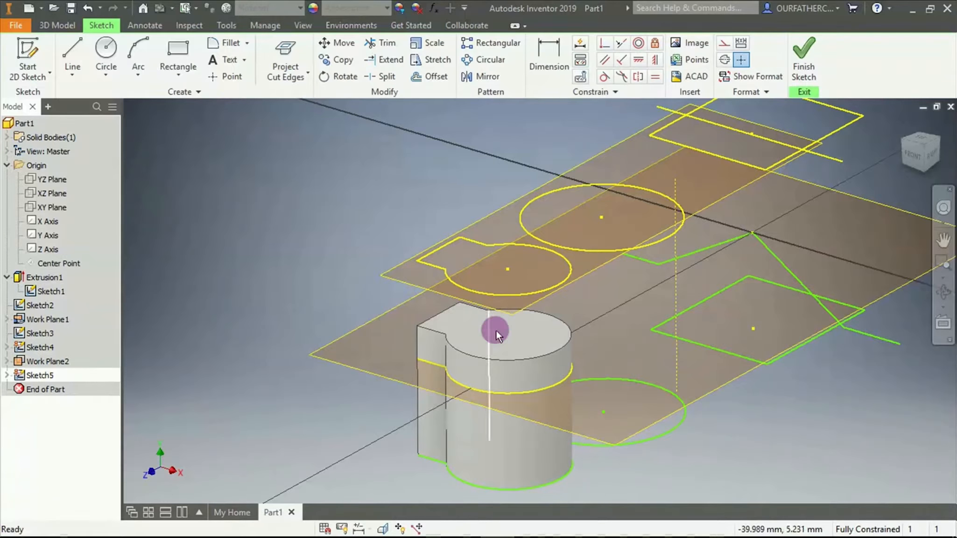
{"action": "scroll", "coordinate": [552, 389], "scroll_direction": "down", "scroll_amount": 5}
{"action": "scroll", "coordinate": [549, 395], "scroll_direction": "up", "scroll_amount": 8}
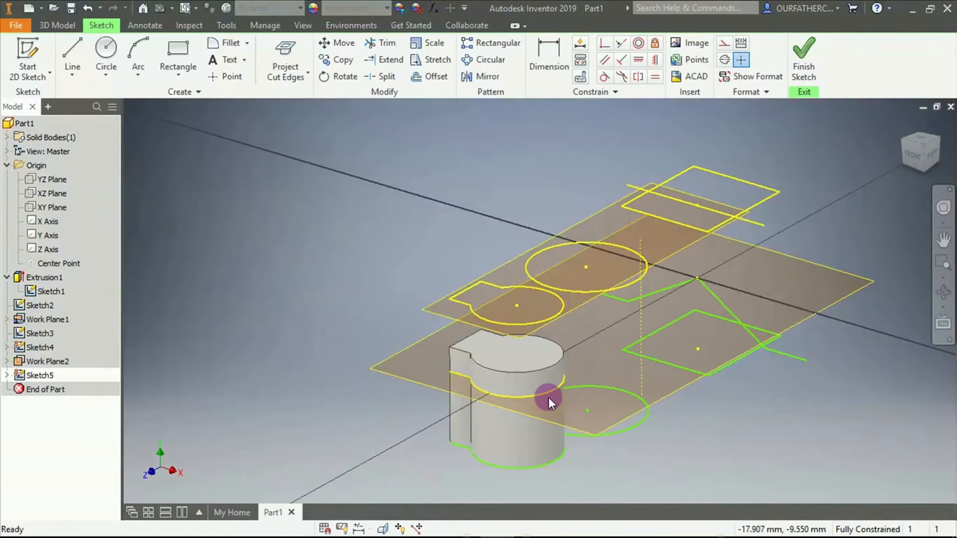
Examine the projected cut edges around the solid, including the curved segment, from several viewing angles
{"action": "mouse_move", "coordinate": [557, 420]}
{"action": "left_mouse_down"}
{"action": "mouse_move", "coordinate": [601, 416]}
{"action": "mouse_move", "coordinate": [499, 409]}
{"action": "mouse_move", "coordinate": [399, 434]}
{"action": "mouse_move", "coordinate": [441, 421]}
{"action": "mouse_move", "coordinate": [545, 421]}
{"action": "mouse_move", "coordinate": [521, 420]}
{"action": "left_mouse_up"}
{"action": "middle_click_drag", "start_coordinate": [522, 421], "coordinate": [520, 421], "text": "shift"}
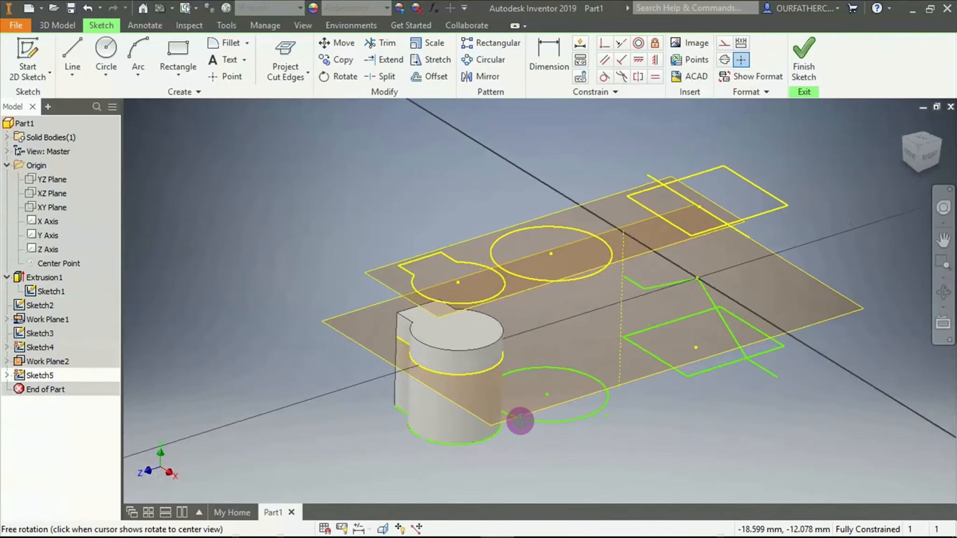
{"action": "scroll", "coordinate": [447, 352], "scroll_direction": "down", "scroll_amount": 5}
{"action": "scroll", "coordinate": [448, 353], "scroll_direction": "up", "scroll_amount": 4}
{"action": "scroll", "coordinate": [450, 353], "scroll_direction": "up", "scroll_amount": 3}
{"action": "scroll", "coordinate": [432, 360], "scroll_direction": "down", "scroll_amount": 4}
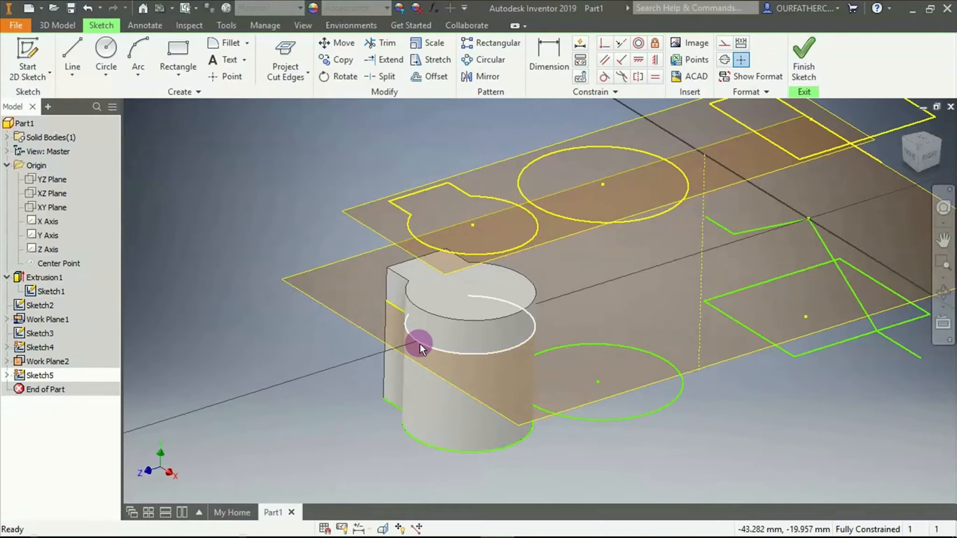
{"action": "left_click", "coordinate": [419, 343]}
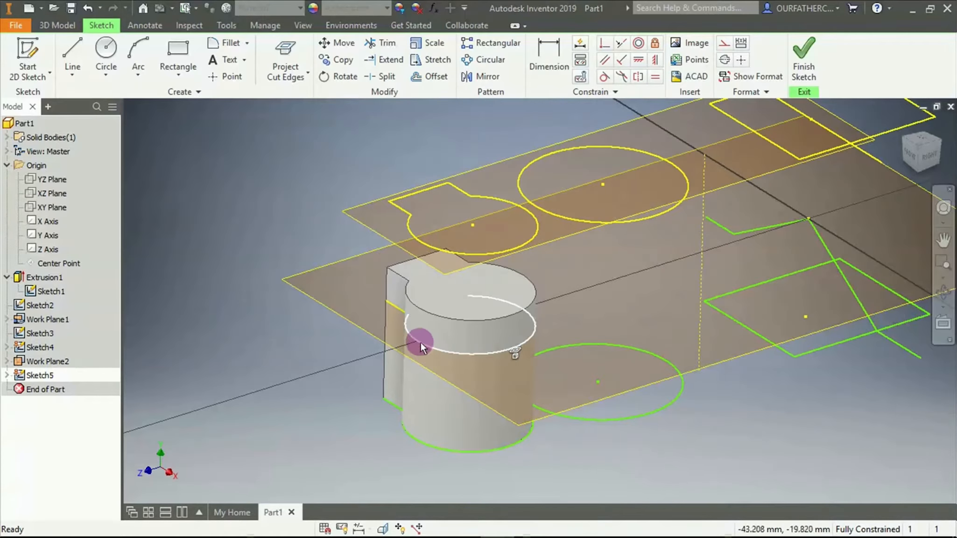
{"action": "left_click", "coordinate": [355, 384]}
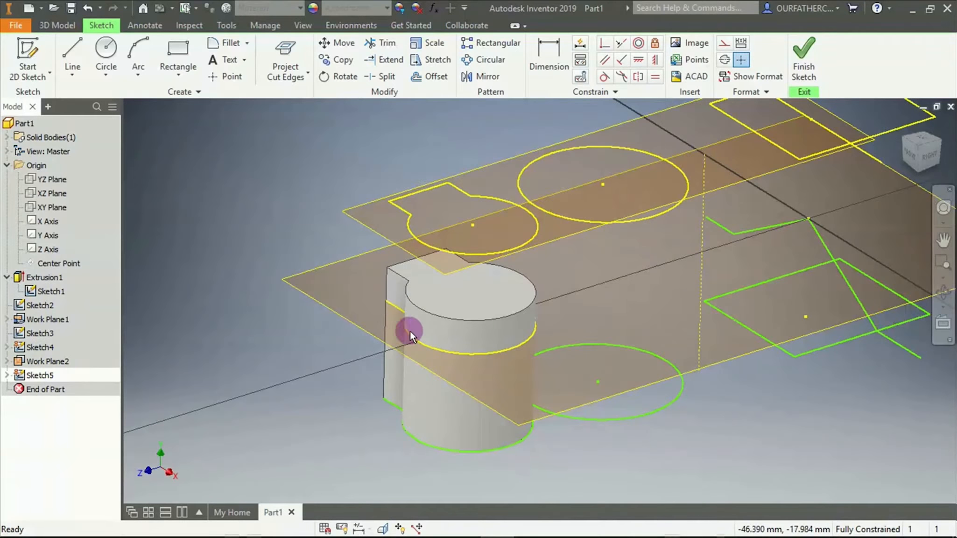
{"action": "middle_click_drag", "start_coordinate": [410, 331], "coordinate": [481, 273], "text": "shift"}
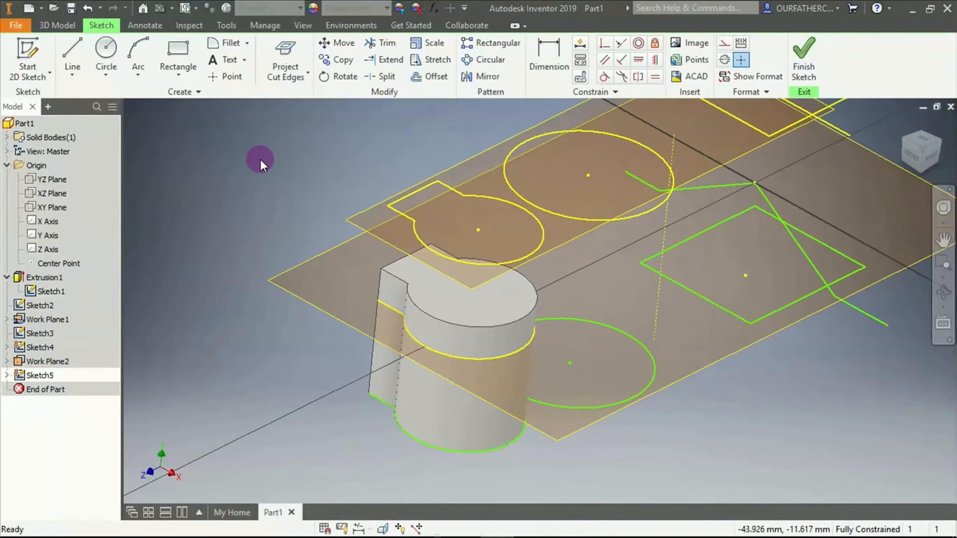
Finish the current sketch and open the zigzag line's sketch for editing
{"action": "left_click", "coordinate": [285, 72]}
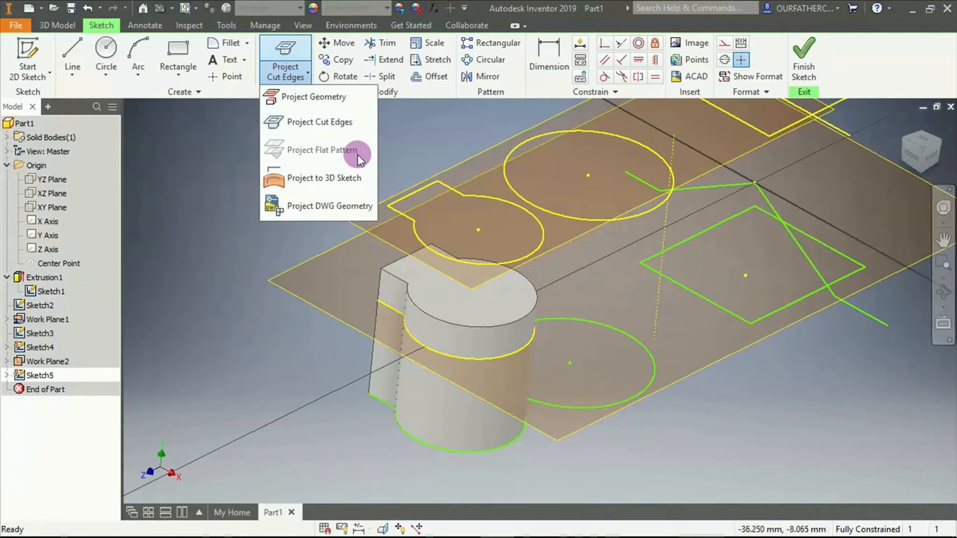
{"action": "left_click", "coordinate": [807, 59]}
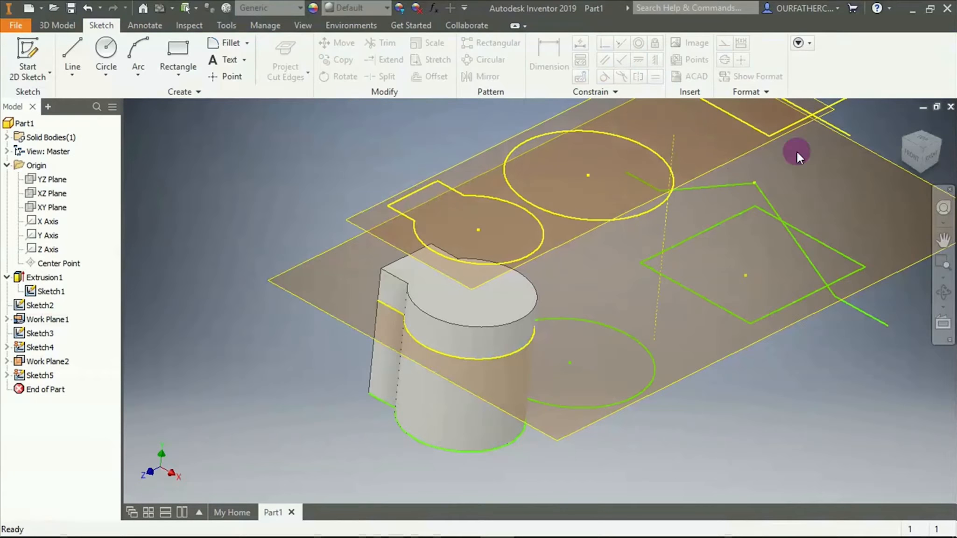
{"action": "right_click", "coordinate": [767, 197]}
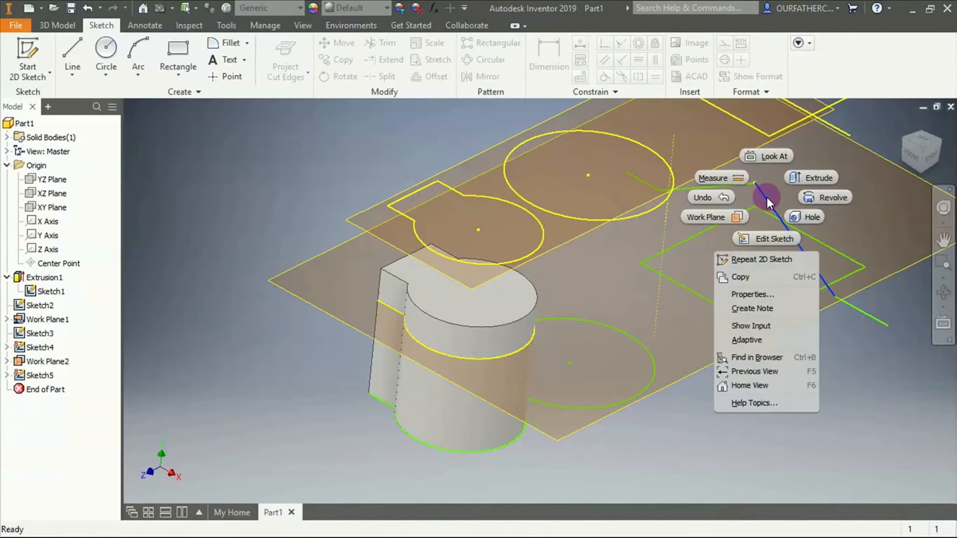
{"action": "left_click", "coordinate": [769, 237]}
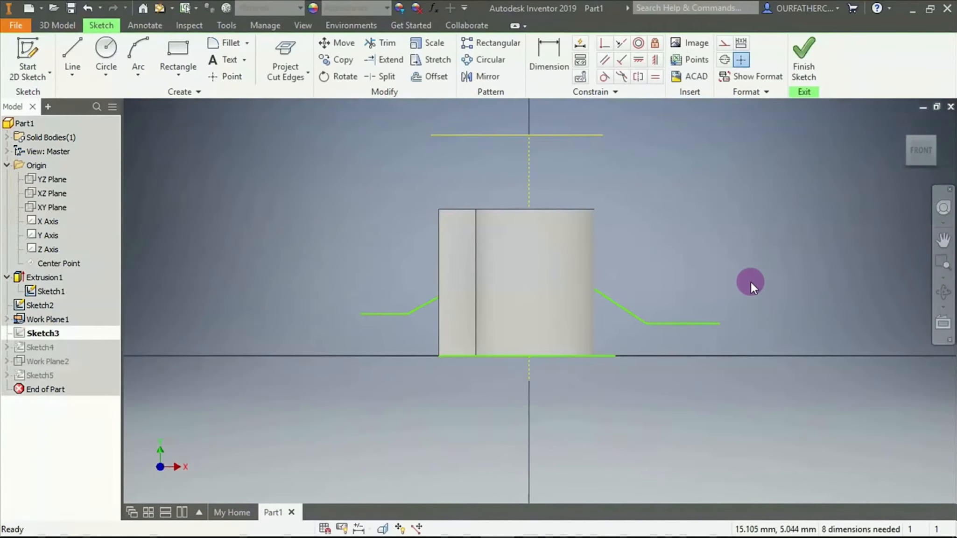
Examine the zigzag line's position relative to the solid from several angles, including straight from the back
{"action": "mouse_move", "coordinate": [751, 282]}
{"action": "middle_mouse_down", "text": "shift"}
{"action": "mouse_move", "coordinate": [663, 320]}
{"action": "mouse_move", "coordinate": [734, 279]}
{"action": "middle_mouse_up", "text": "shift"}
{"action": "scroll", "coordinate": [663, 319], "scroll_direction": "down", "scroll_amount": 5}
{"action": "left_click_drag", "start_coordinate": [734, 280], "coordinate": [660, 282], "text": "shift"}
{"action": "middle_click_drag", "start_coordinate": [660, 282], "coordinate": [650, 295], "text": "shift"}
{"action": "scroll", "coordinate": [649, 296], "scroll_direction": "up", "scroll_amount": 5}
{"action": "scroll", "coordinate": [650, 296], "scroll_direction": "down", "scroll_amount": 4}
{"action": "scroll", "coordinate": [685, 123], "scroll_direction": "up", "scroll_amount": 4}
{"action": "scroll", "coordinate": [673, 127], "scroll_direction": "up", "scroll_amount": 3}
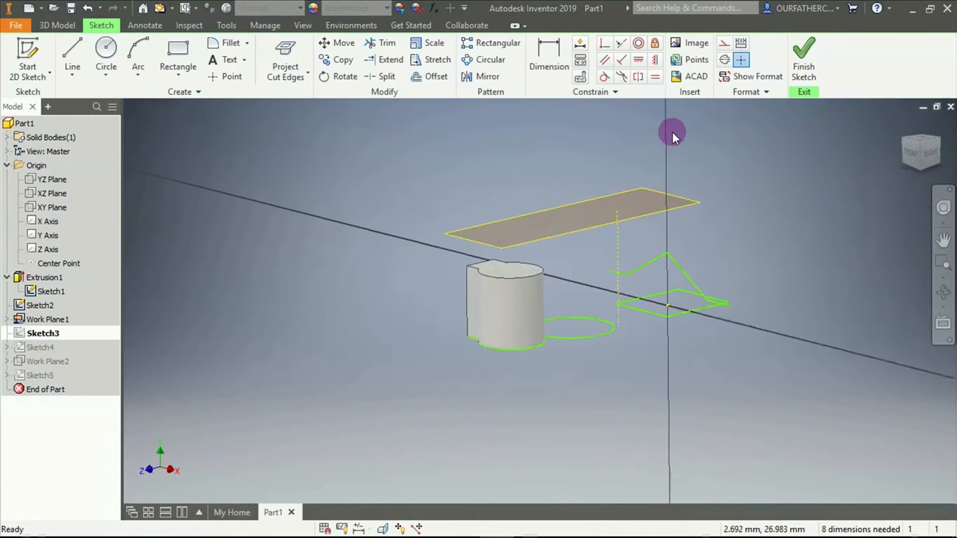
{"action": "left_click_drag", "start_coordinate": [940, 143], "coordinate": [622, 300]}
{"action": "scroll", "coordinate": [608, 309], "scroll_direction": "up", "scroll_amount": 3}
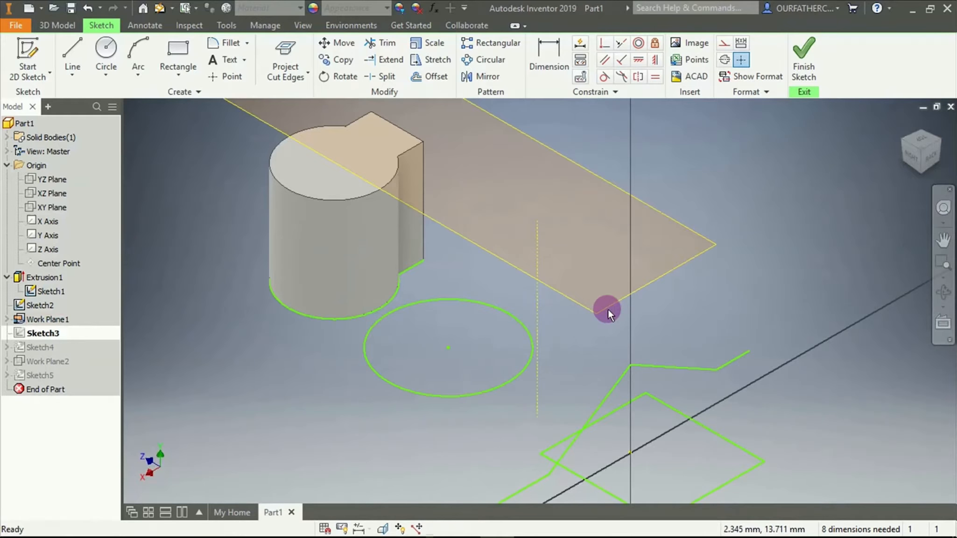
{"action": "scroll", "coordinate": [608, 308], "scroll_direction": "down", "scroll_amount": 2}
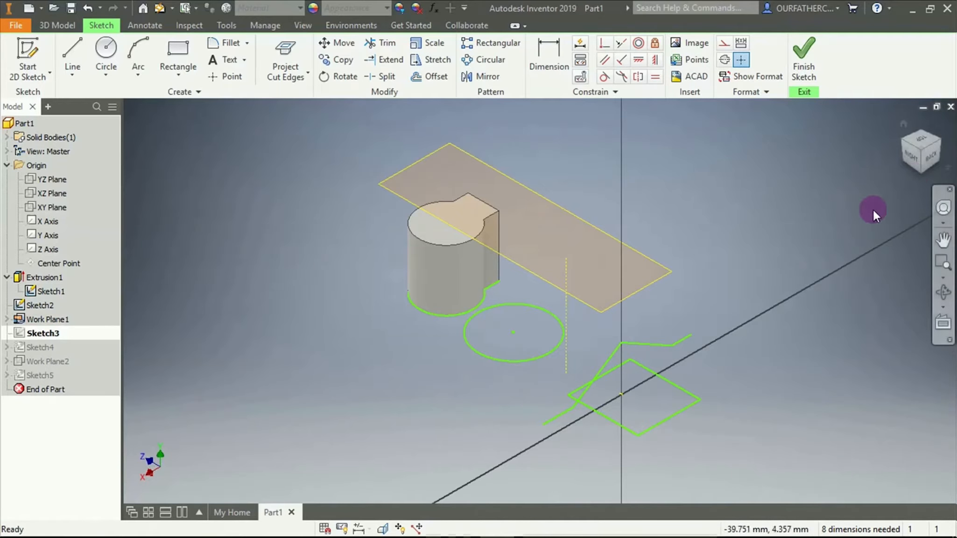
{"action": "left_click", "coordinate": [931, 163]}
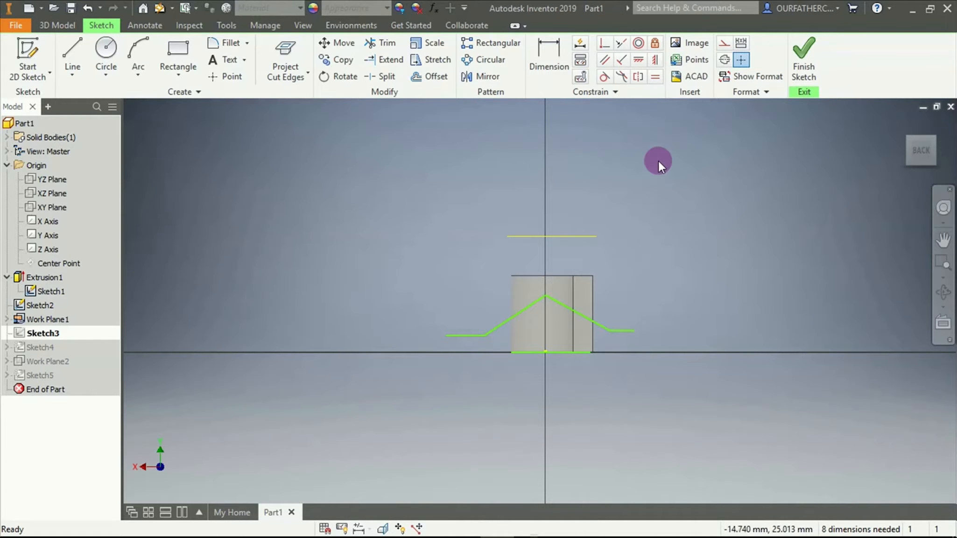
{"action": "mouse_move", "coordinate": [647, 288]}
{"action": "middle_mouse_down", "text": "shift"}
{"action": "mouse_move", "coordinate": [698, 286]}
{"action": "mouse_move", "coordinate": [724, 314]}
{"action": "mouse_move", "coordinate": [703, 318]}
{"action": "middle_mouse_up", "text": "shift"}
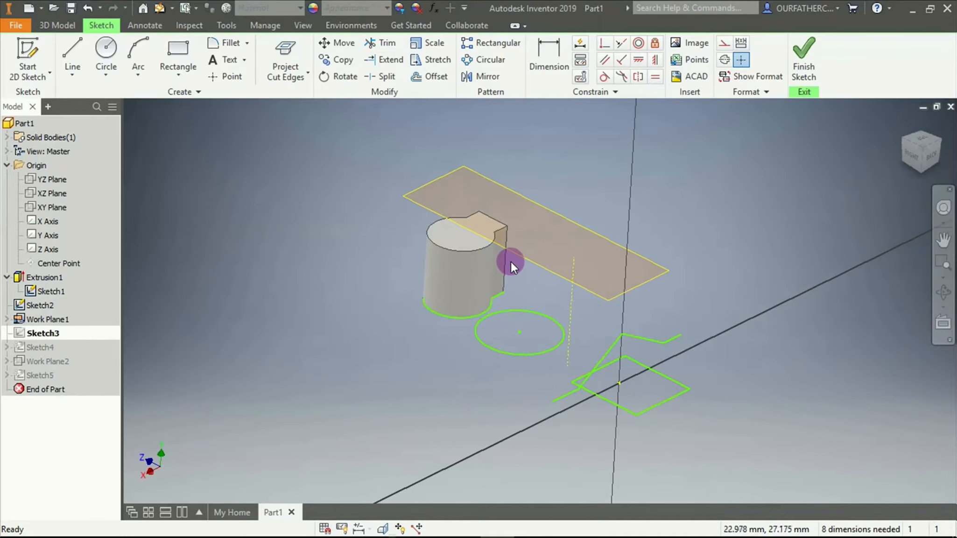
Use Project to 3D Sketch to project the zigzag line onto the solid's curved face and the tab's adjoining flat side face
{"action": "left_click", "coordinate": [295, 78]}
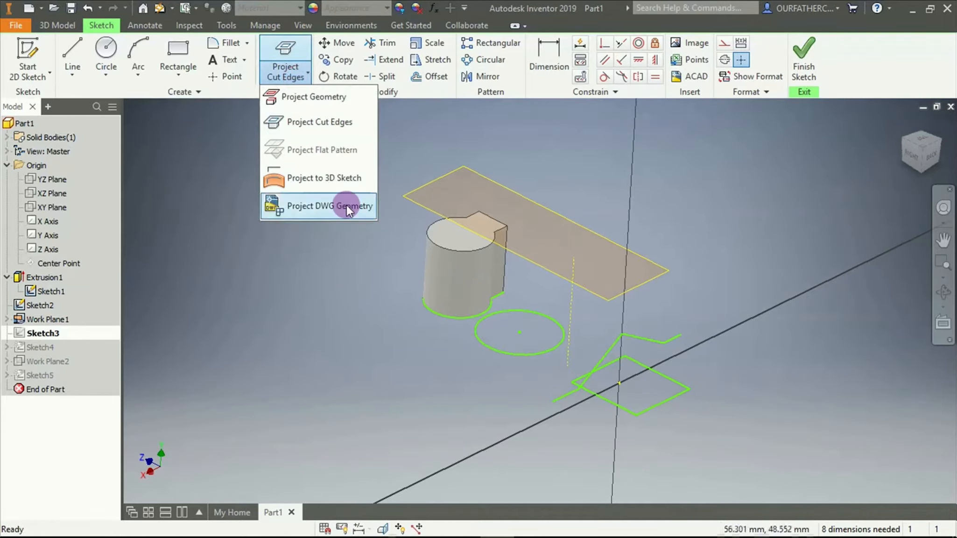
{"action": "left_click", "coordinate": [329, 181]}
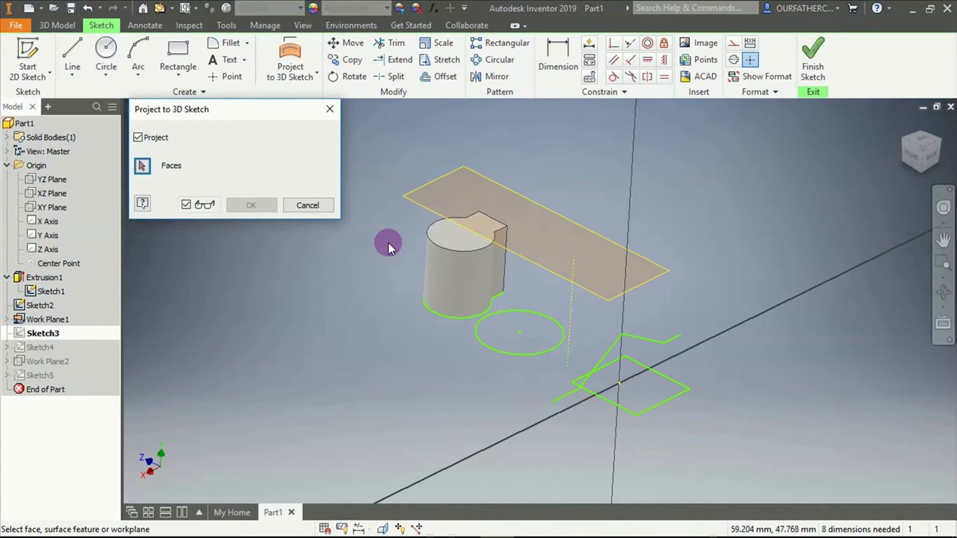
{"action": "left_click", "coordinate": [473, 273]}
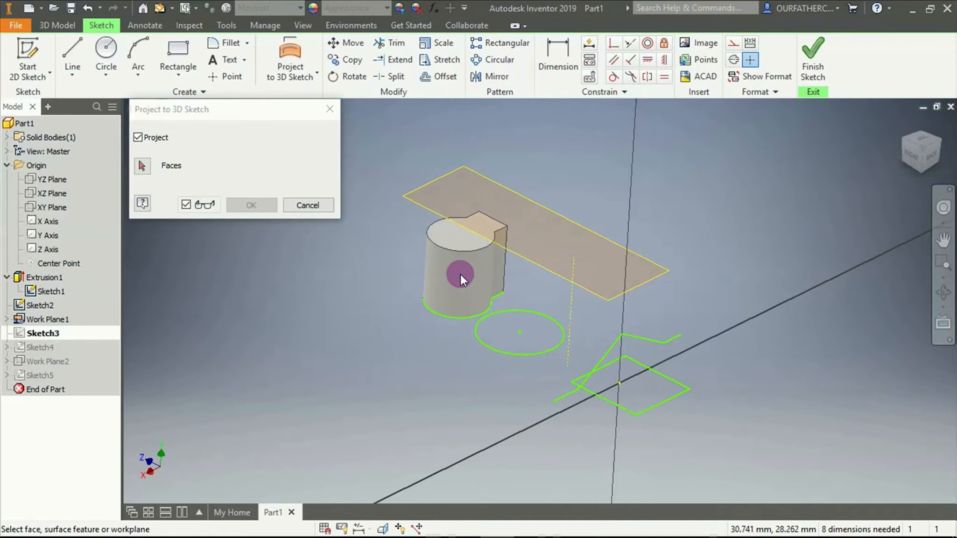
{"action": "left_click", "coordinate": [142, 167]}
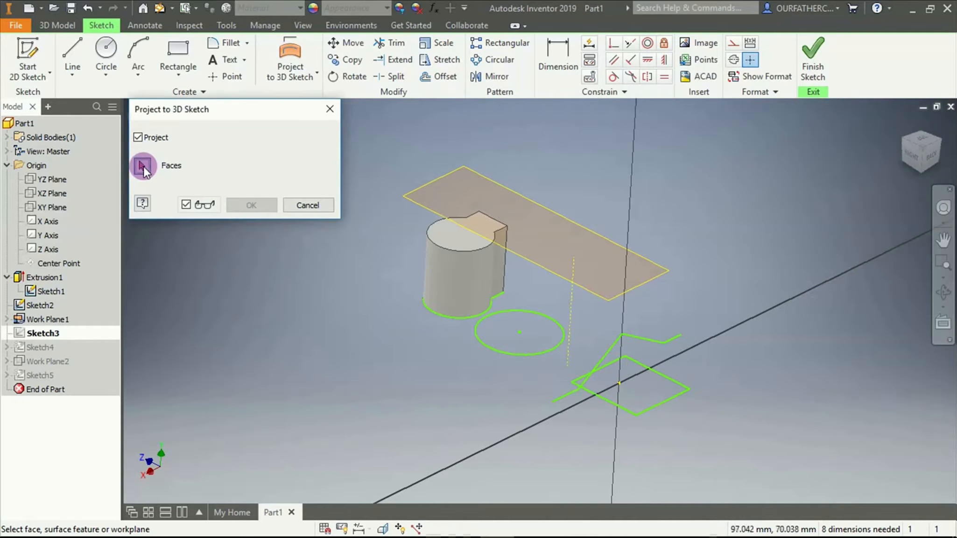
{"action": "left_click", "coordinate": [478, 273]}
{"action": "scroll", "coordinate": [488, 278], "scroll_direction": "down", "scroll_amount": 5}
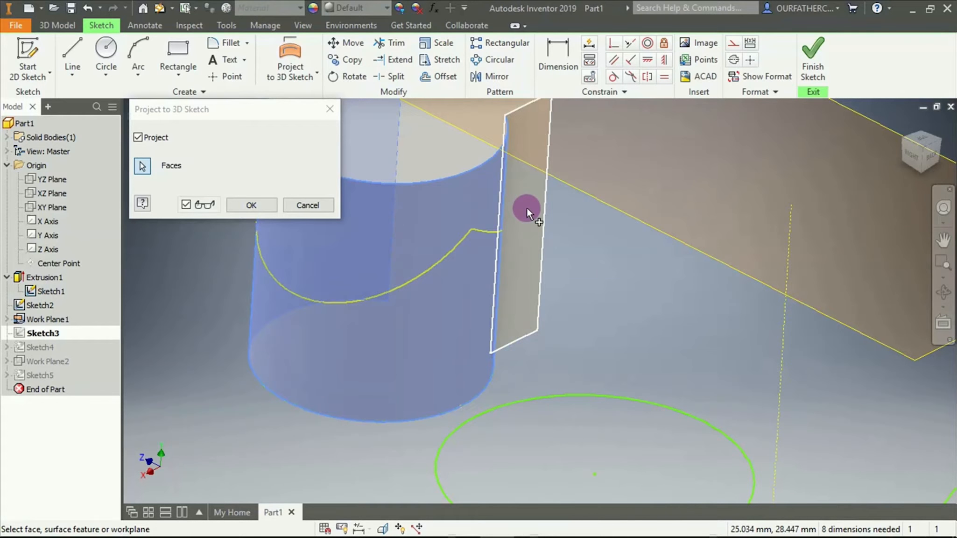
{"action": "left_click", "coordinate": [548, 230]}
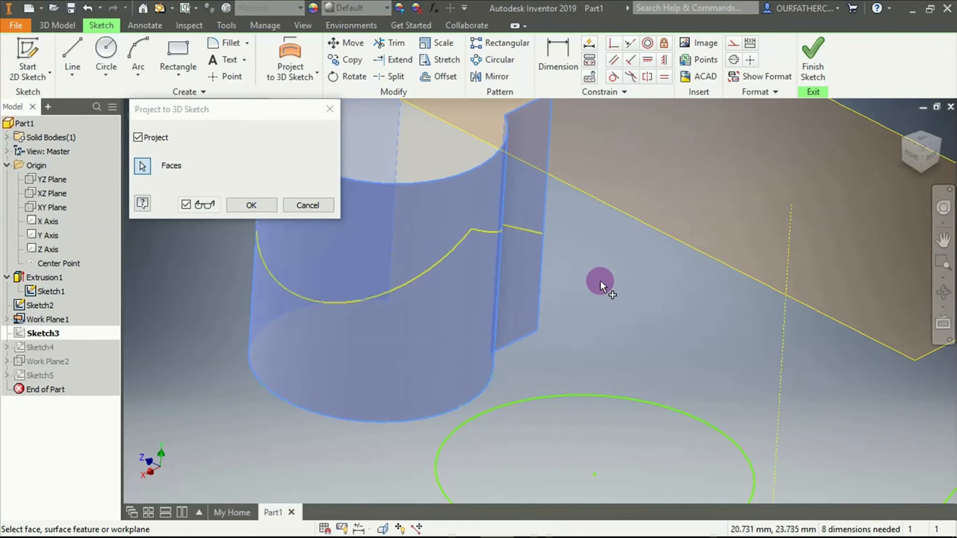
Add the tab's opposite flat side face to the zigzag line's 3D projection
{"action": "middle_click_drag", "start_coordinate": [612, 279], "coordinate": [552, 270], "text": "shift"}
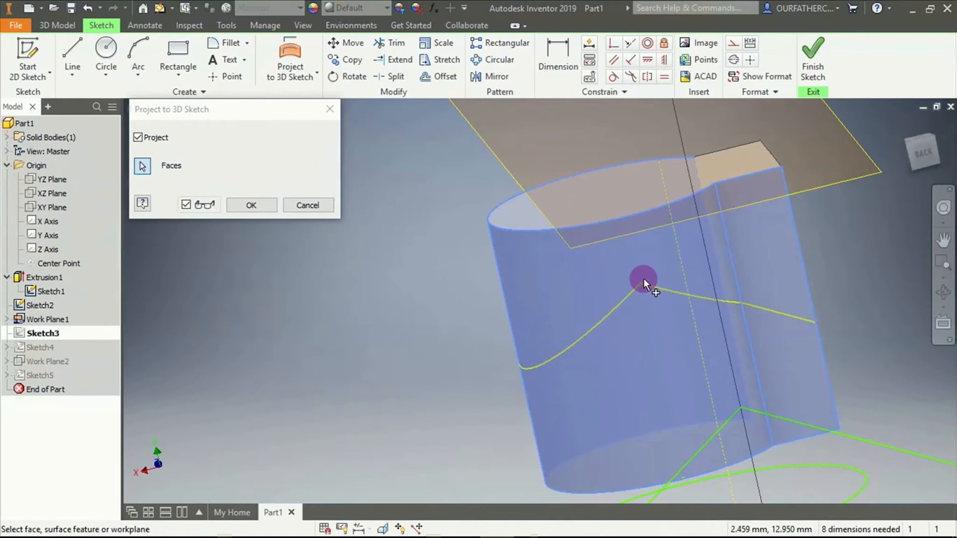
{"action": "scroll", "coordinate": [818, 411], "scroll_direction": "up", "scroll_amount": 5}
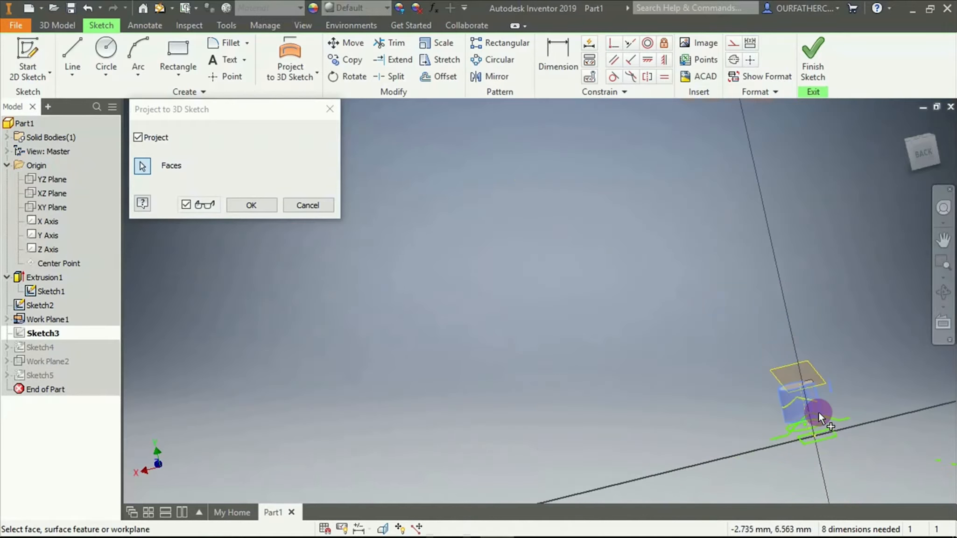
{"action": "scroll", "coordinate": [822, 415], "scroll_direction": "down", "scroll_amount": 5}
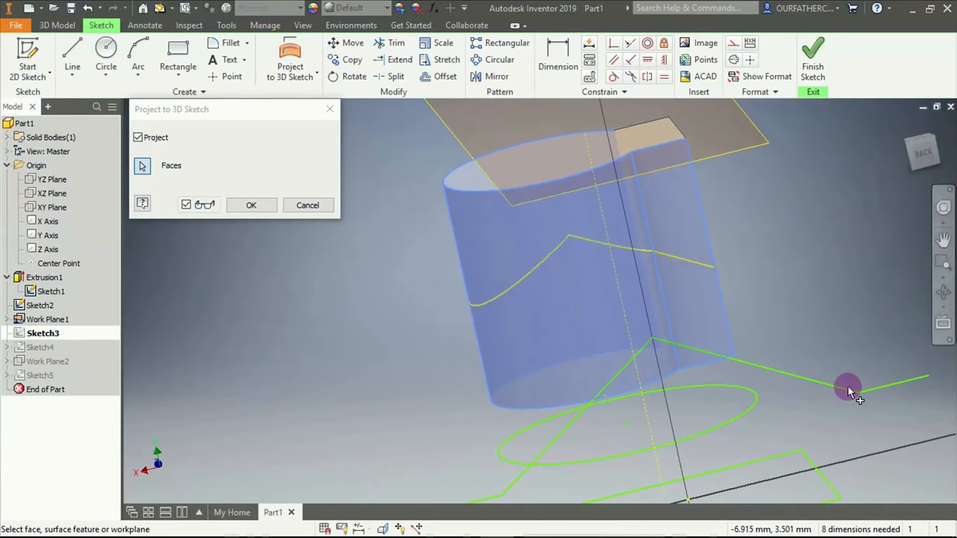
{"action": "middle_click_drag", "start_coordinate": [782, 358], "coordinate": [757, 363], "text": "shift"}
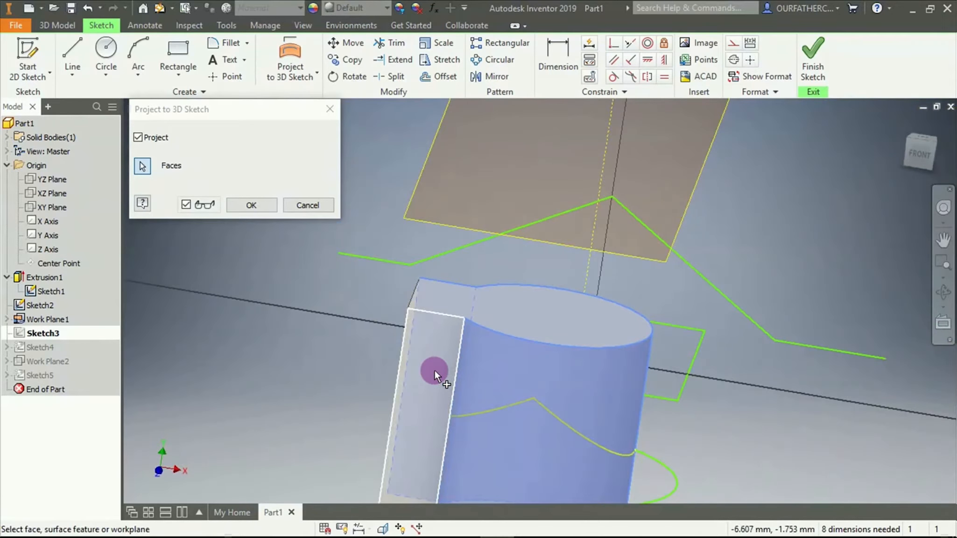
{"action": "left_click", "coordinate": [429, 354]}
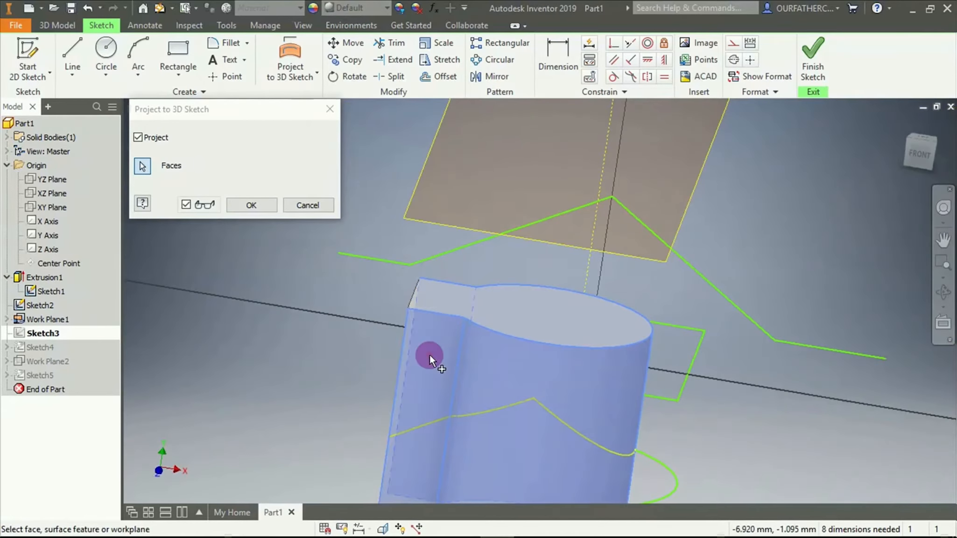
Examine how the projected zigzag curve follows the solid's curved face and the tab's side face
{"action": "middle_click_drag", "start_coordinate": [669, 405], "coordinate": [443, 415], "text": "shift"}
{"action": "scroll", "coordinate": [530, 266], "scroll_direction": "down", "scroll_amount": 5}
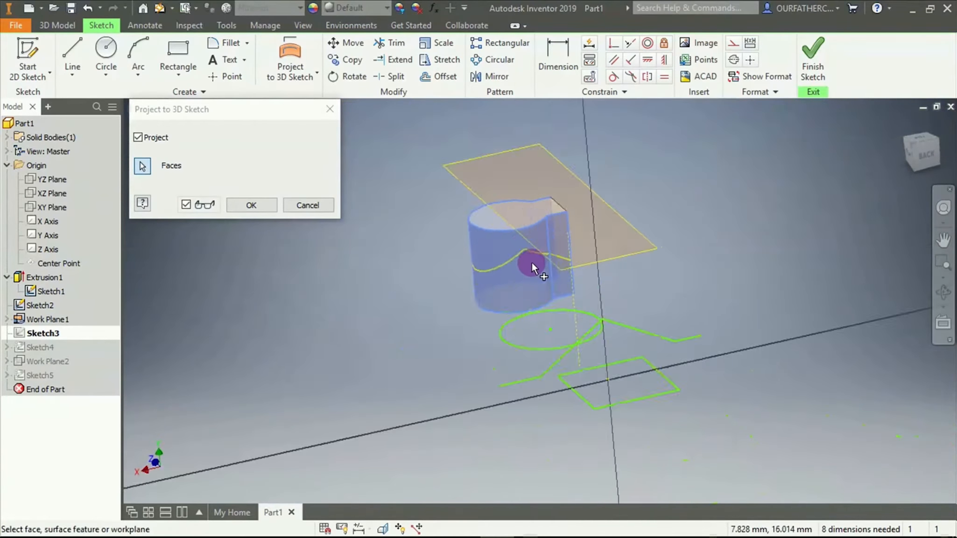
{"action": "scroll", "coordinate": [532, 262], "scroll_direction": "up", "scroll_amount": 5}
{"action": "scroll", "coordinate": [506, 231], "scroll_direction": "down", "scroll_amount": 4}
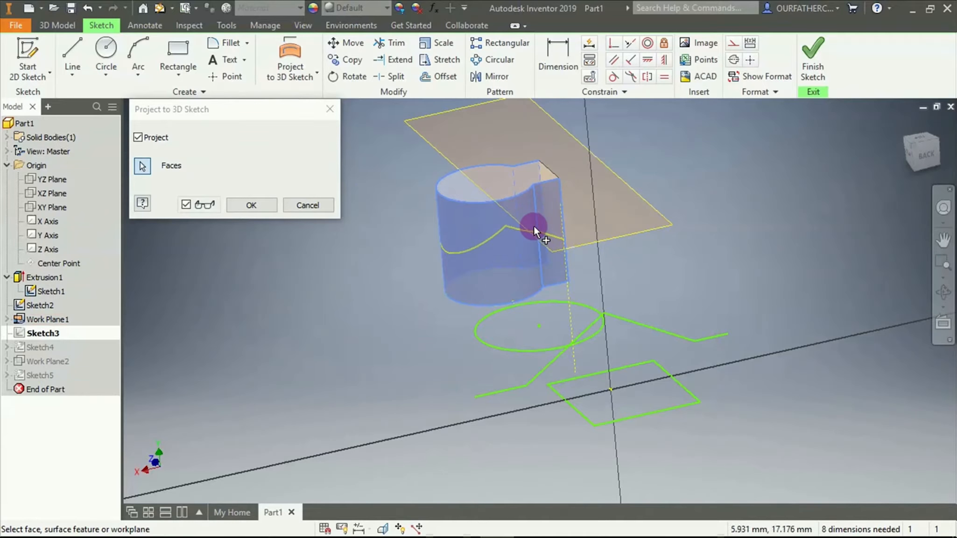
{"action": "left_click", "coordinate": [556, 234]}
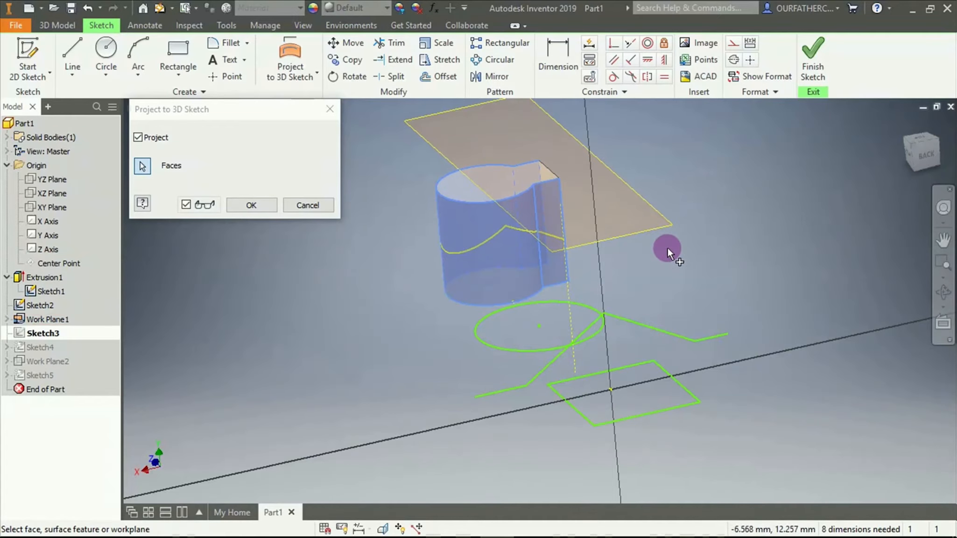
{"action": "middle_click_drag", "start_coordinate": [668, 247], "coordinate": [679, 257], "text": "shift"}
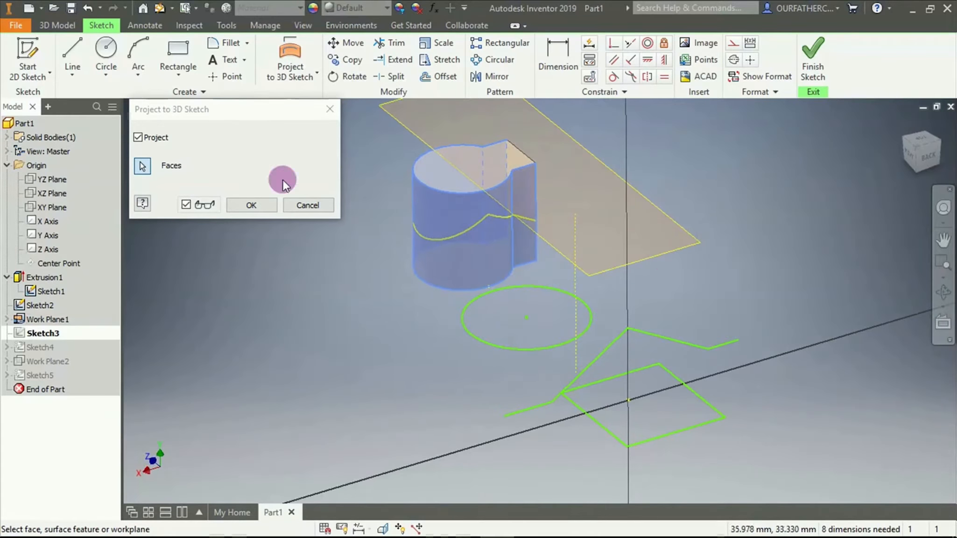
{"action": "left_click", "coordinate": [524, 215]}
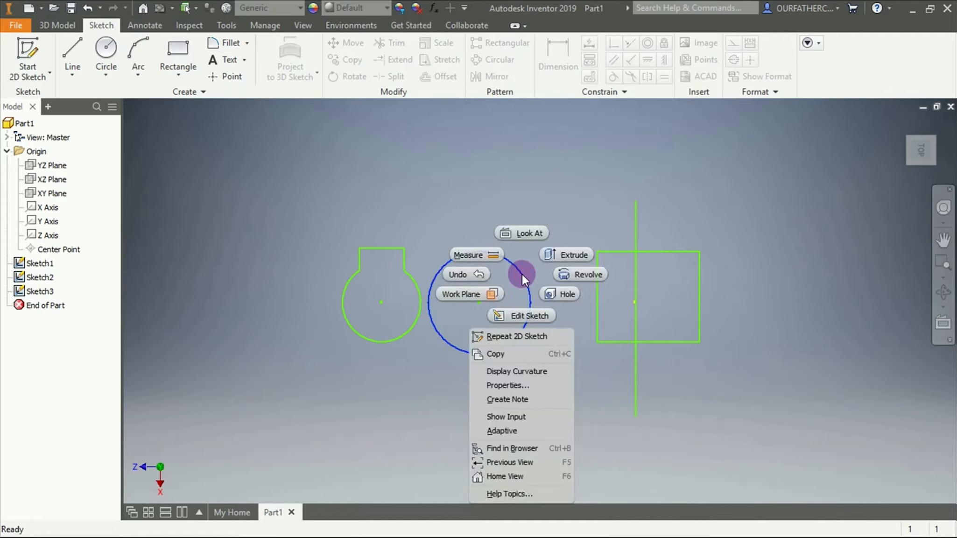
Open the XZ-plane profile sketch for editing and draw a larger circle centred on the horizontal axis, beside the tabbed profile
{"action": "left_click", "coordinate": [523, 318]}
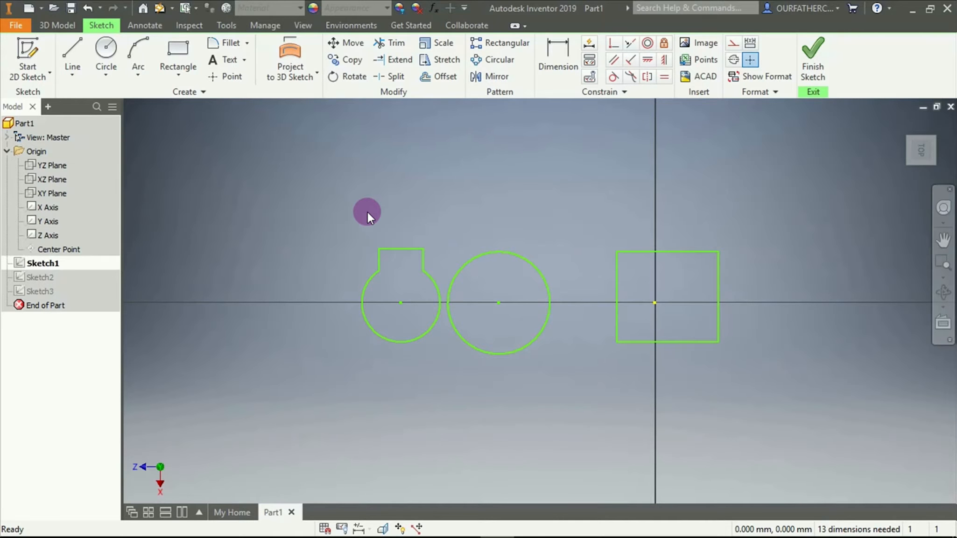
{"action": "left_click", "coordinate": [39, 179]}
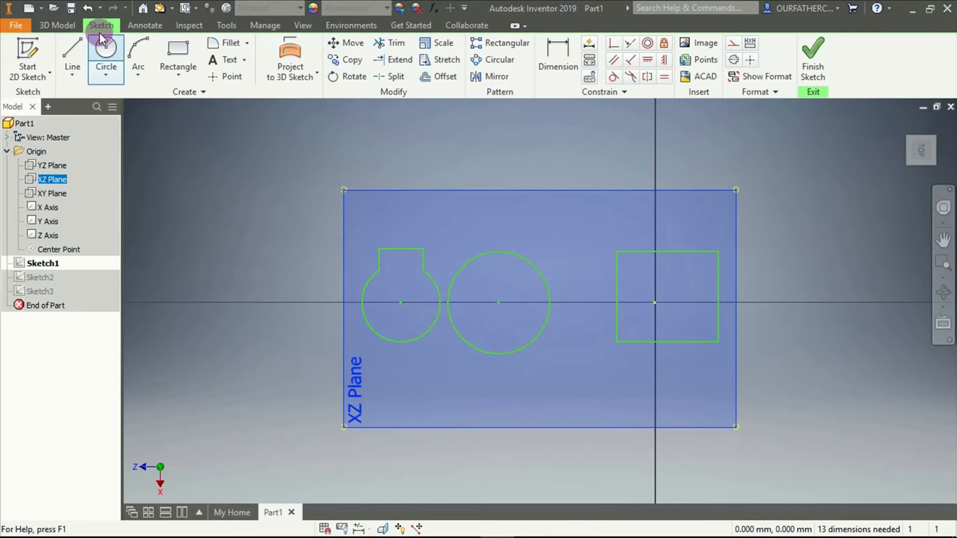
{"action": "left_click", "coordinate": [104, 47]}
{"action": "left_click", "coordinate": [176, 303]}
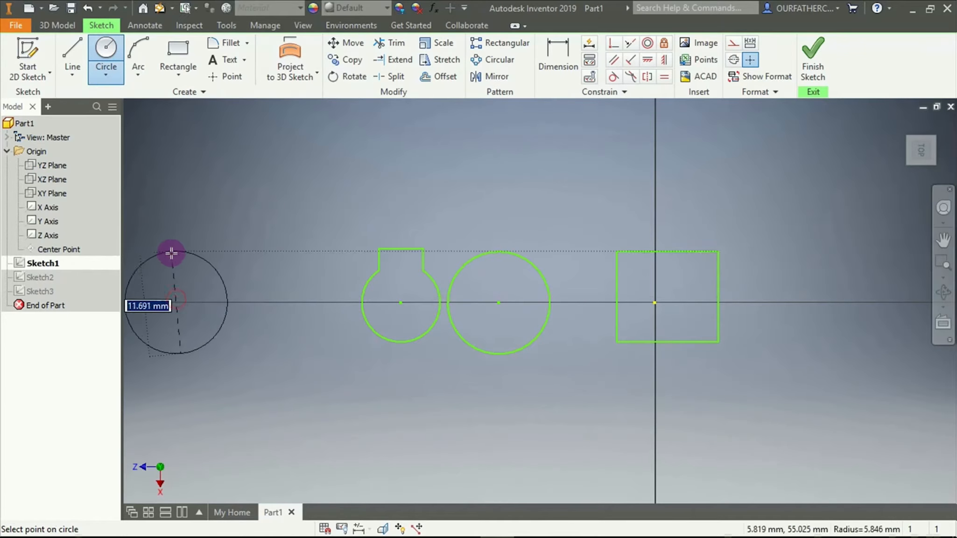
{"action": "left_click", "coordinate": [177, 223]}
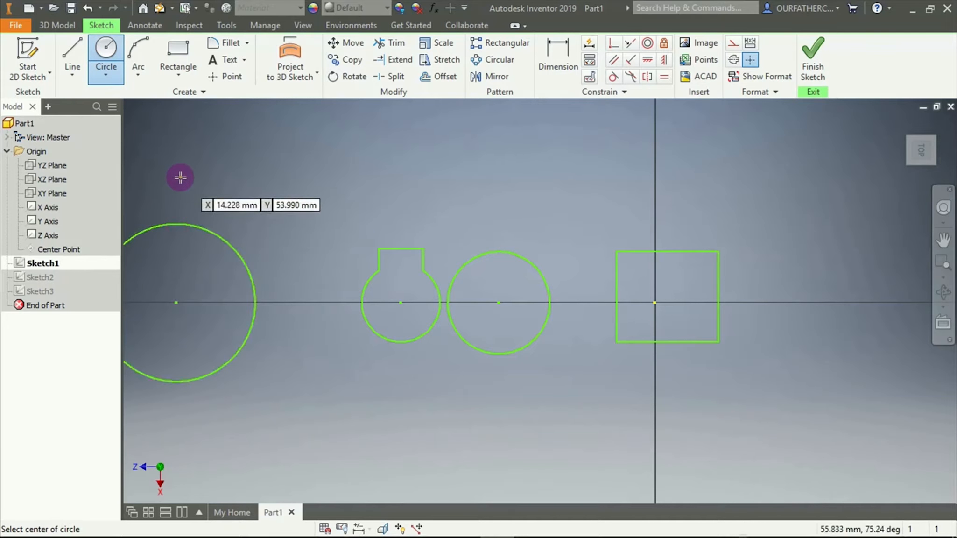
{"action": "key", "text": "Escape"}
{"action": "scroll", "coordinate": [389, 207], "scroll_direction": "up", "scroll_amount": 3}
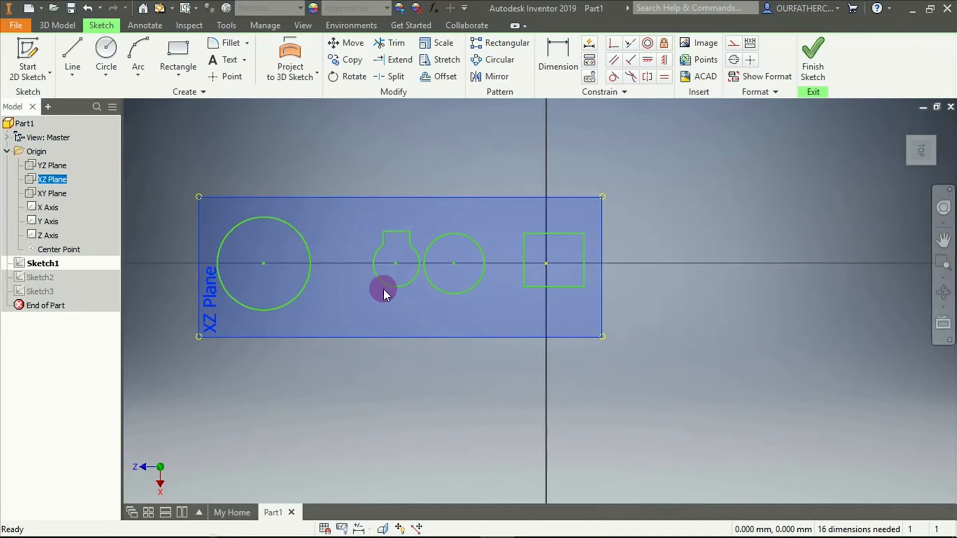
{"action": "middle_click_drag", "start_coordinate": [415, 371], "coordinate": [457, 287], "text": "shift"}
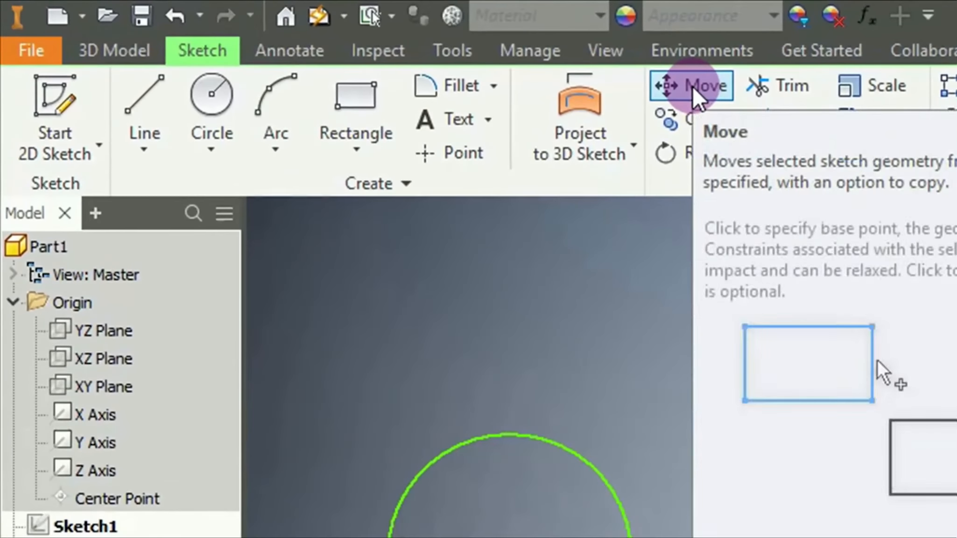
Move the tabbed profile and the neighbouring circle together about 14.6 mm straight below the horizontal axis, using the circle's centre as base point
{"action": "left_click", "coordinate": [376, 47]}
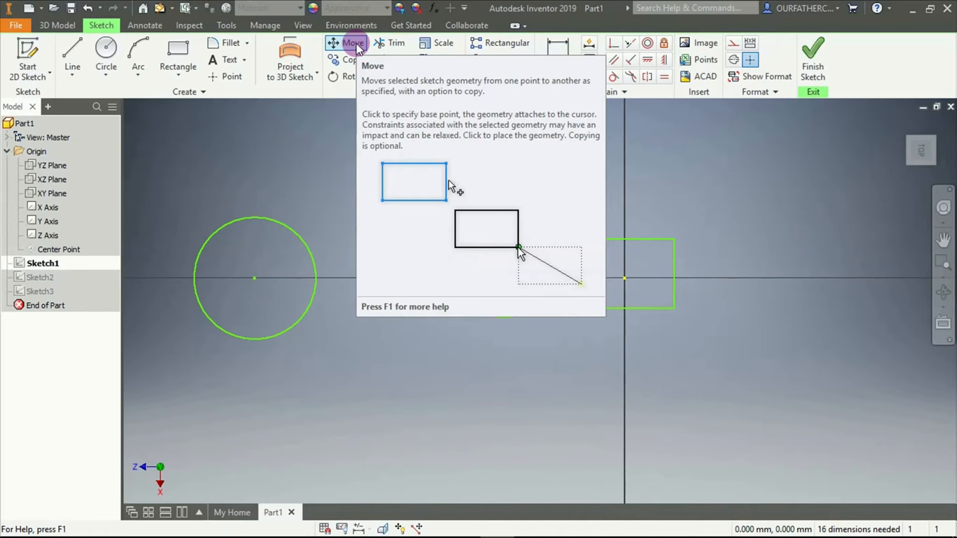
{"action": "left_click", "coordinate": [353, 43]}
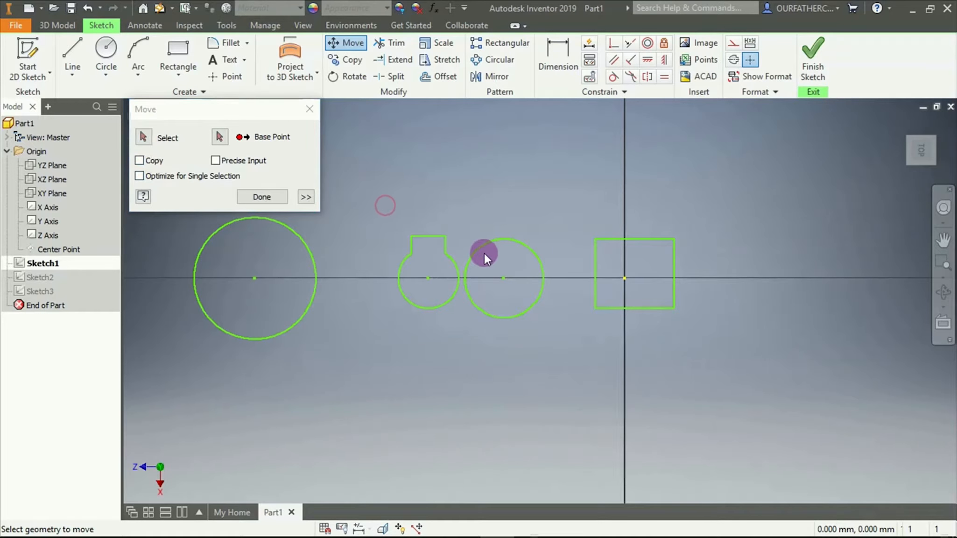
{"action": "left_click", "coordinate": [143, 137]}
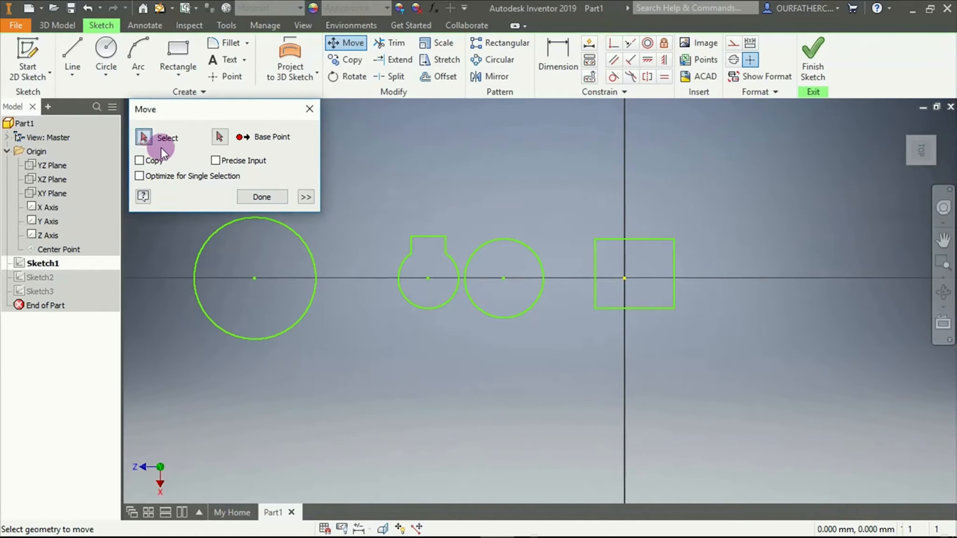
{"action": "mouse_move", "coordinate": [369, 204]}
{"action": "left_mouse_down"}
{"action": "mouse_move", "coordinate": [472, 264]}
{"action": "mouse_move", "coordinate": [559, 324]}
{"action": "mouse_move", "coordinate": [561, 337]}
{"action": "left_mouse_up"}
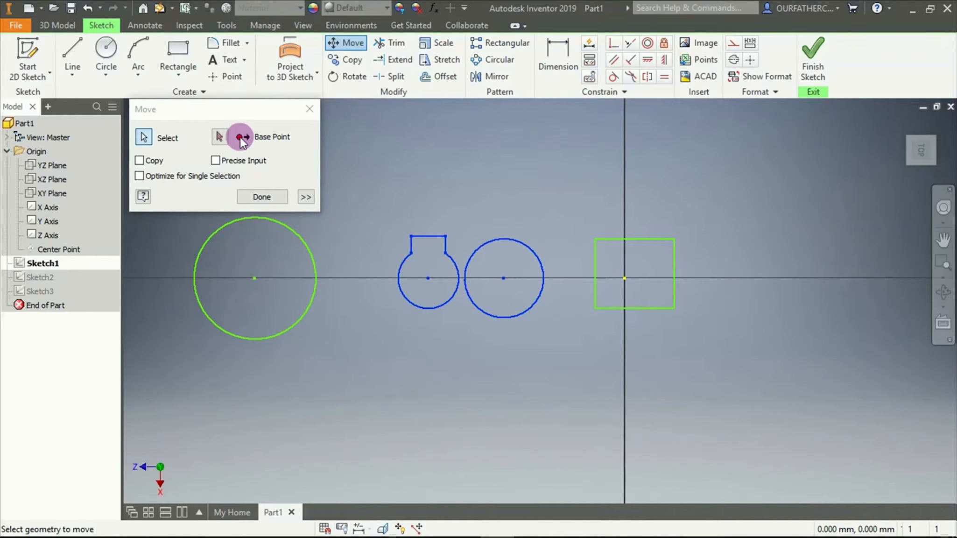
{"action": "left_click", "coordinate": [220, 137]}
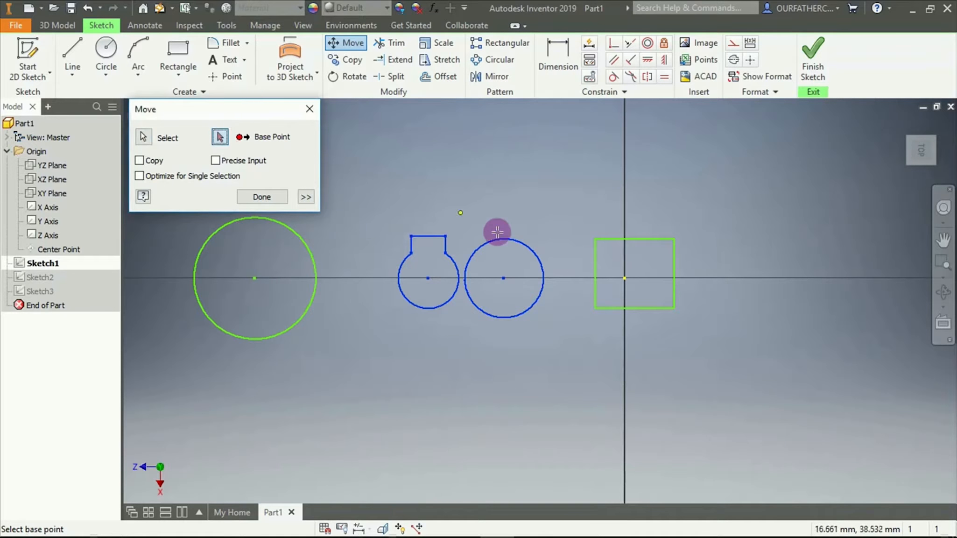
{"action": "left_click", "coordinate": [500, 275]}
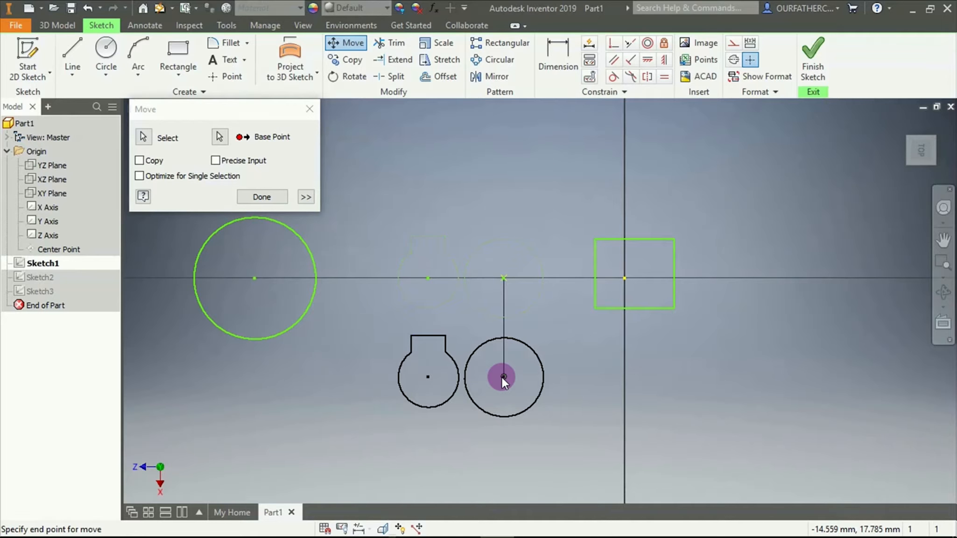
{"action": "left_click", "coordinate": [502, 376]}
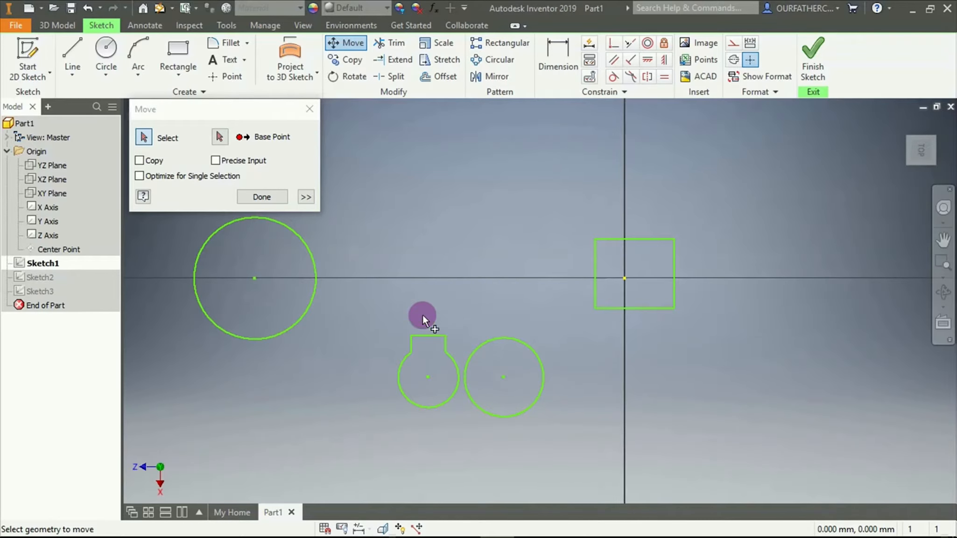
Use Move with Copy on to place a duplicate of the lowered circle level with it, below the rectangle, using its centre as base point
{"action": "left_click_drag", "start_coordinate": [458, 293], "coordinate": [585, 430]}
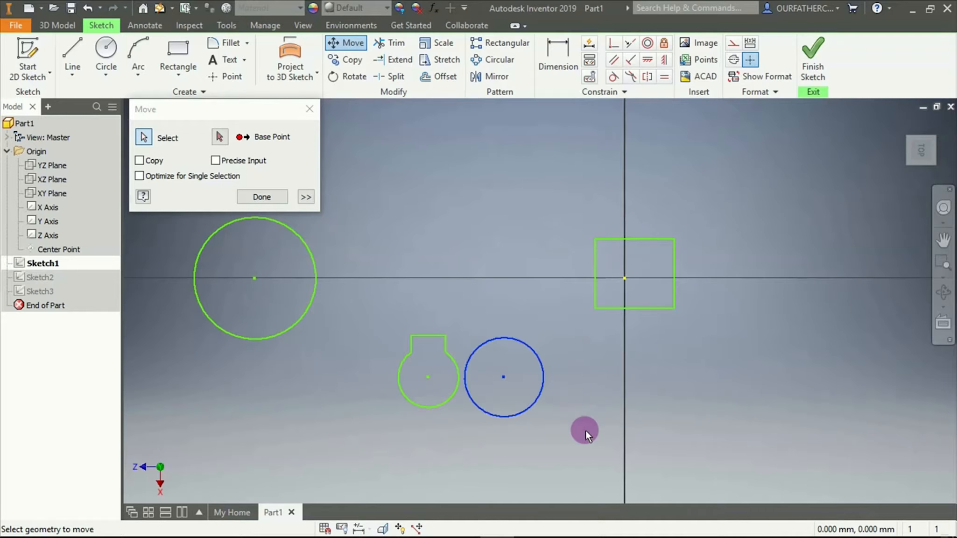
{"action": "left_click", "coordinate": [140, 160]}
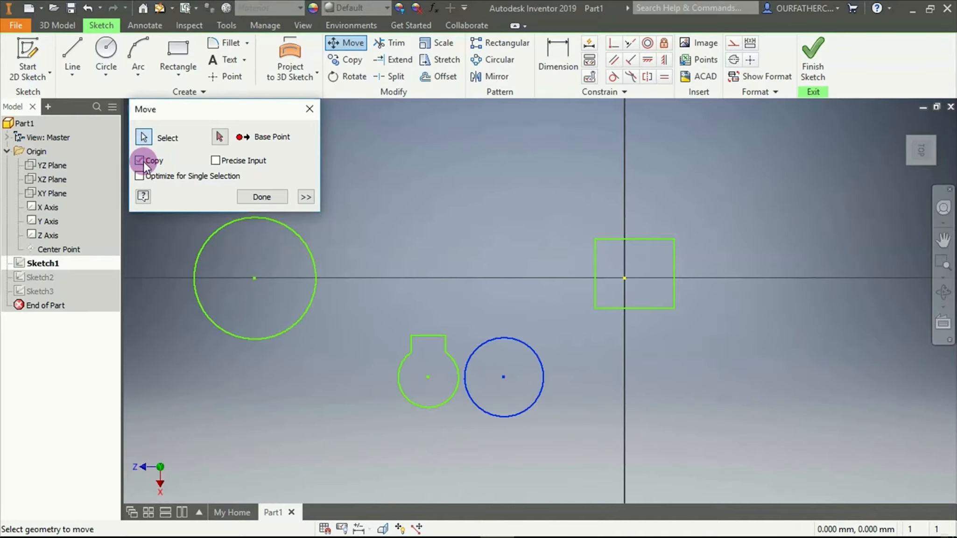
{"action": "left_click", "coordinate": [224, 137]}
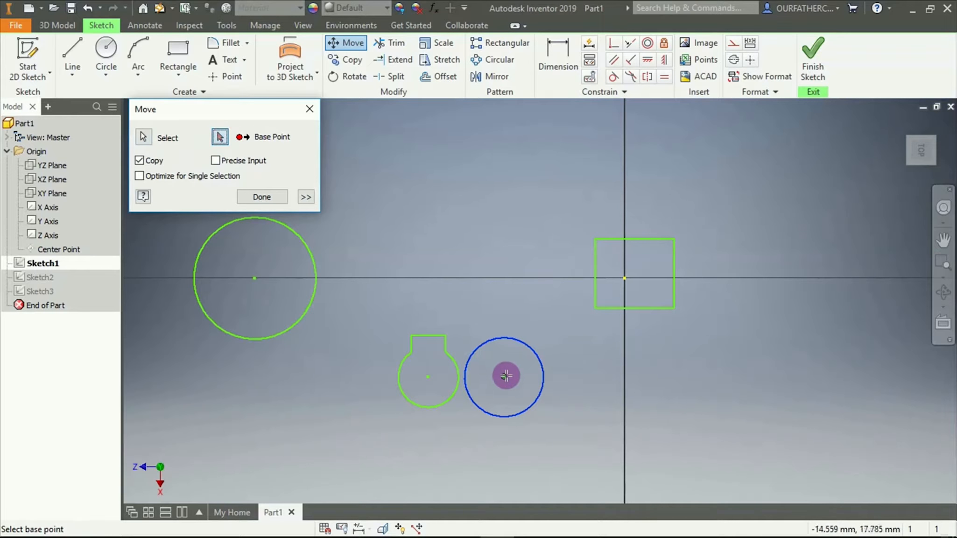
{"action": "left_click_drag", "start_coordinate": [506, 376], "coordinate": [666, 377]}
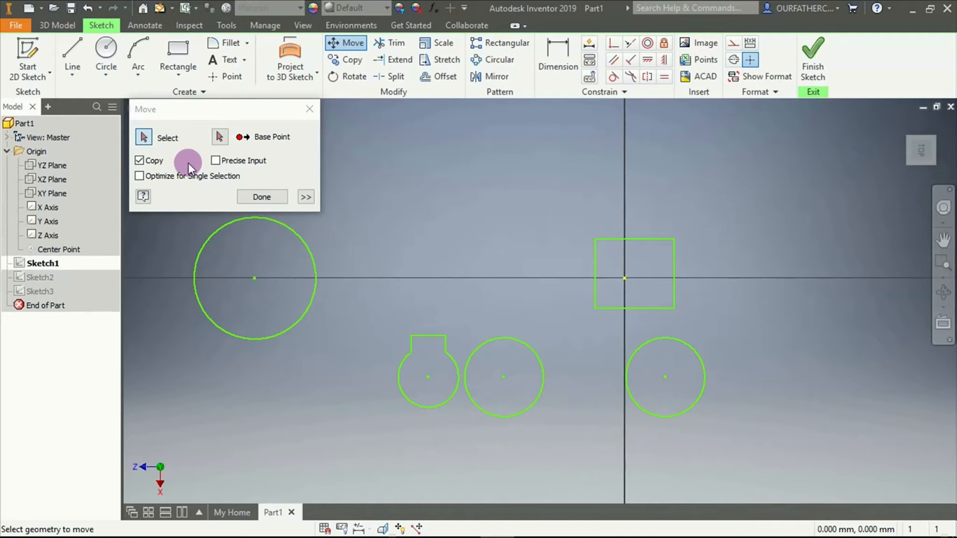
Start moving the duplicate circle from its centre with Copy off and Precise Input on, and activate the X coordinate for entry
{"action": "left_click", "coordinate": [140, 160]}
{"action": "scroll", "coordinate": [727, 252], "scroll_direction": "down", "scroll_amount": 2}
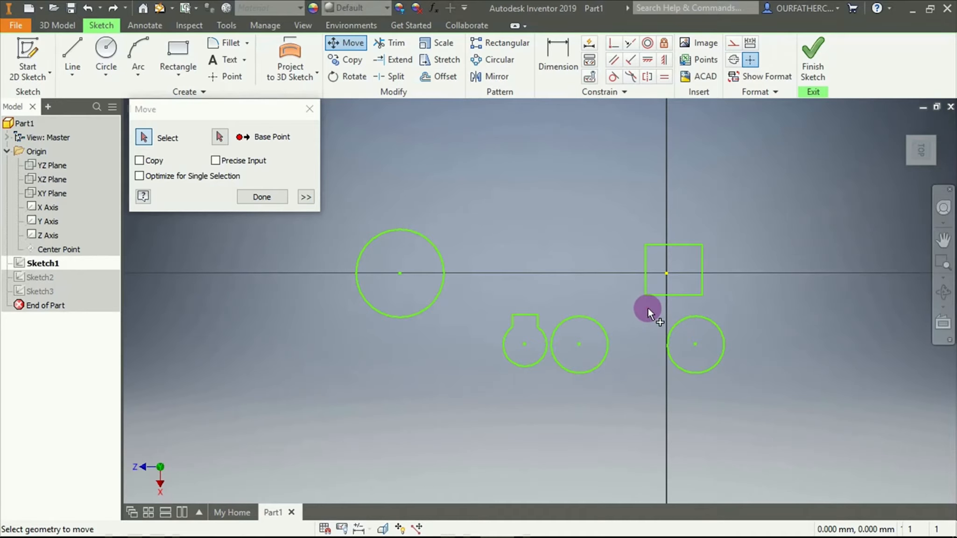
{"action": "left_click_drag", "start_coordinate": [648, 307], "coordinate": [747, 387]}
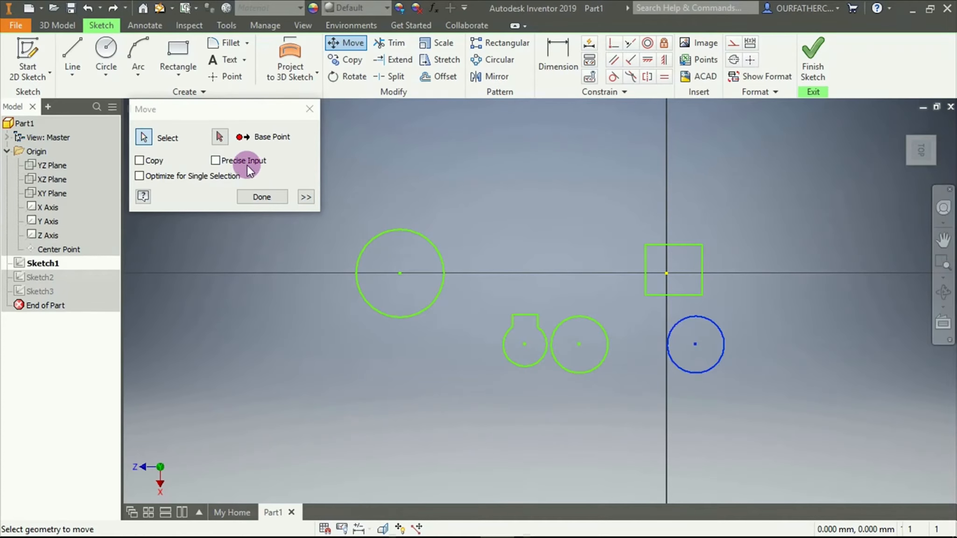
{"action": "left_click", "coordinate": [216, 162]}
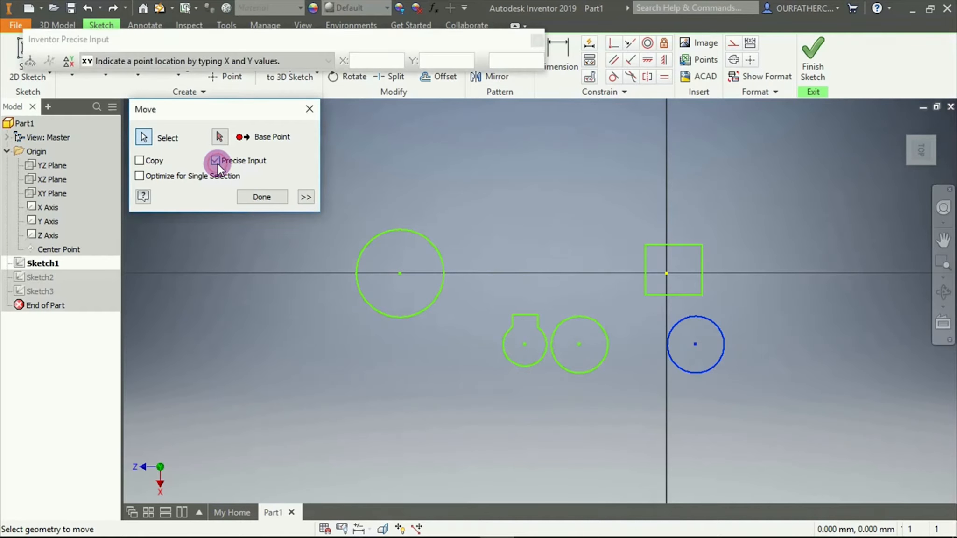
{"action": "left_click", "coordinate": [220, 138]}
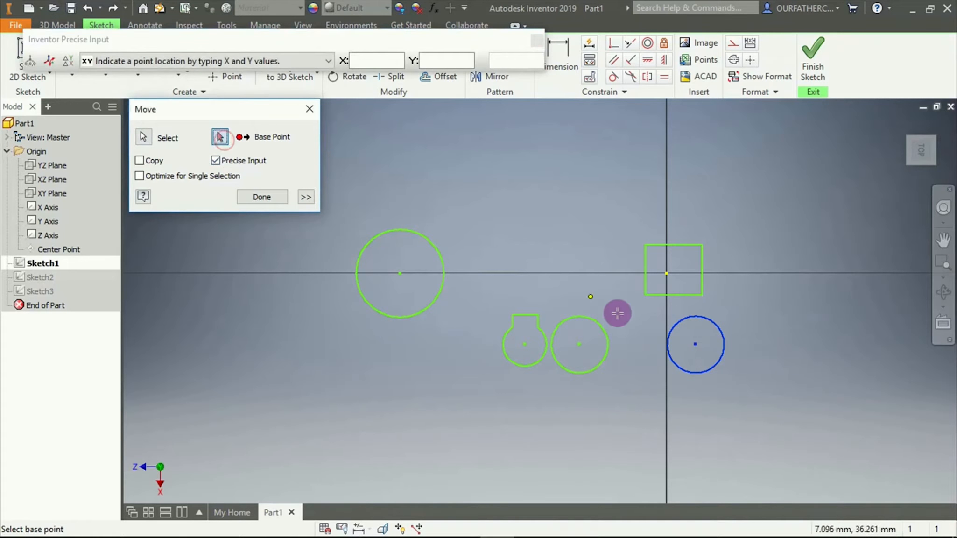
{"action": "left_click", "coordinate": [695, 346]}
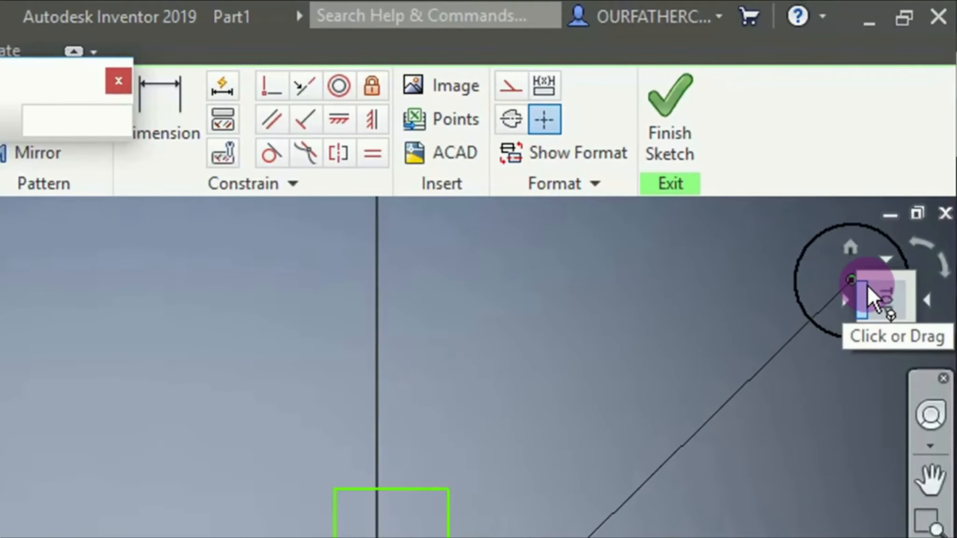
{"action": "left_click_drag", "start_coordinate": [867, 284], "coordinate": [911, 240]}
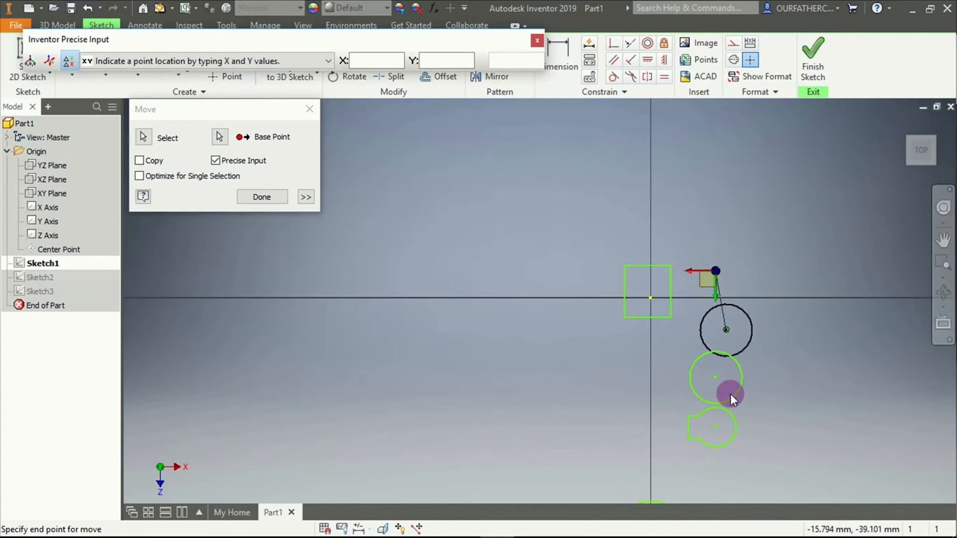
{"action": "left_click", "coordinate": [370, 61]}
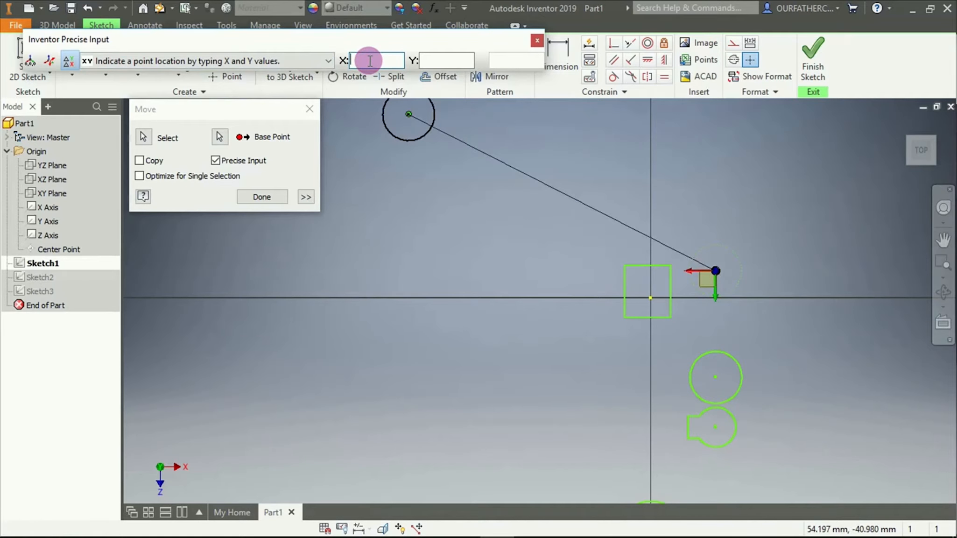